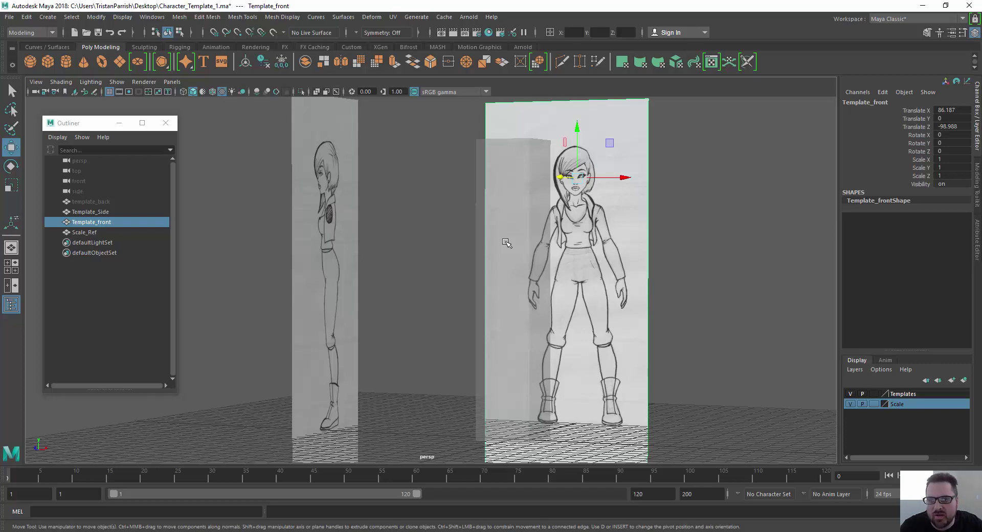
Examine the front and side character template drawings against the scale reference box in the perspective view.
{"action": "scroll", "coordinate": [506, 243], "scroll_direction": "up", "scroll_amount": 3}
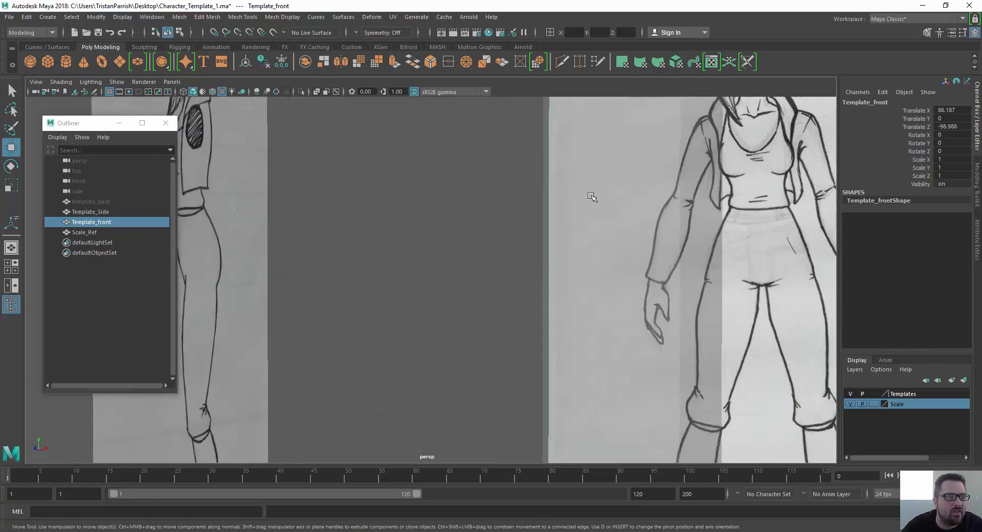
{"action": "scroll", "coordinate": [592, 198], "scroll_direction": "down", "scroll_amount": 2}
{"action": "middle_click_drag", "start_coordinate": [537, 236], "coordinate": [469, 250], "text": "alt"}
{"action": "mouse_move", "coordinate": [450, 252]}
{"action": "left_mouse_down", "text": "alt"}
{"action": "mouse_move", "coordinate": [469, 272]}
{"action": "mouse_move", "coordinate": [463, 245]}
{"action": "left_mouse_up", "text": "alt"}
{"action": "middle_click_drag", "start_coordinate": [463, 245], "coordinate": [460, 270], "text": "alt"}
{"action": "mouse_move", "coordinate": [459, 269]}
{"action": "left_mouse_down", "text": "alt"}
{"action": "mouse_move", "coordinate": [450, 273]}
{"action": "mouse_move", "coordinate": [455, 264]}
{"action": "left_mouse_up", "text": "alt"}
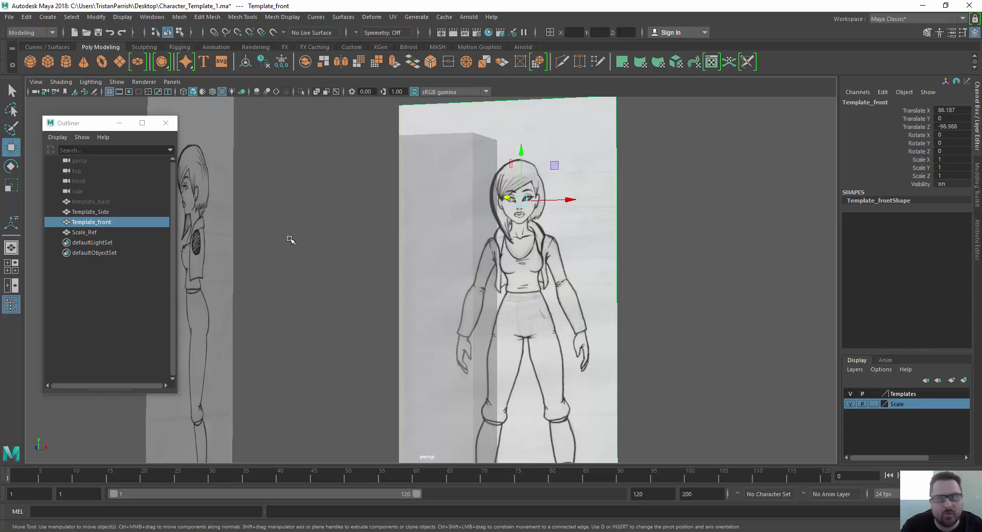
{"action": "scroll", "coordinate": [562, 238], "scroll_direction": "down", "scroll_amount": 3}
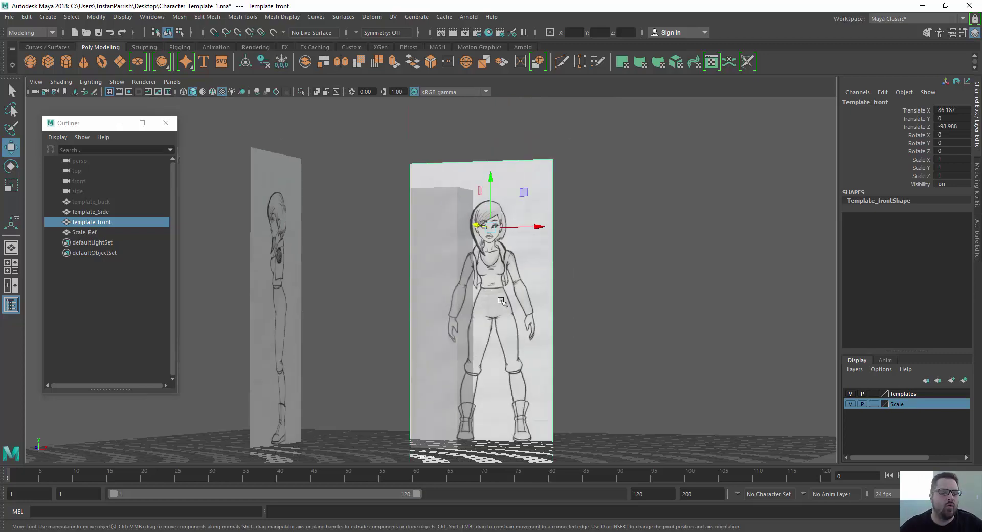
{"action": "scroll", "coordinate": [562, 239], "scroll_direction": "up", "scroll_amount": 3}
{"action": "middle_click_drag", "start_coordinate": [492, 306], "coordinate": [451, 253], "text": "alt"}
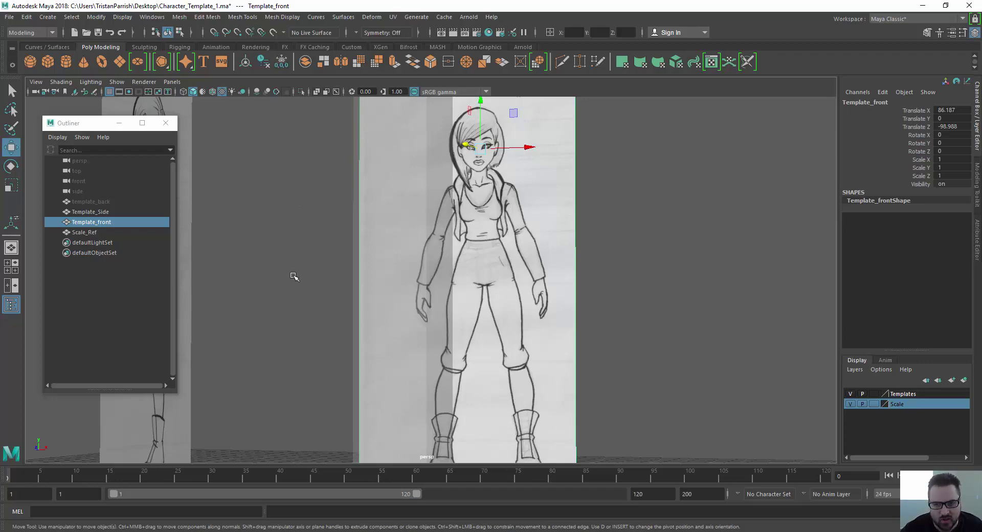
{"action": "mouse_move", "coordinate": [427, 225]}
{"action": "left_mouse_down", "text": "alt"}
{"action": "mouse_move", "coordinate": [435, 230]}
{"action": "mouse_move", "coordinate": [426, 242]}
{"action": "mouse_move", "coordinate": [429, 231]}
{"action": "left_mouse_up", "text": "alt"}
{"action": "mouse_move", "coordinate": [429, 231]}
{"action": "middle_mouse_down", "text": "alt"}
{"action": "mouse_move", "coordinate": [391, 300]}
{"action": "mouse_move", "coordinate": [443, 220]}
{"action": "middle_mouse_up", "text": "alt"}
{"action": "scroll", "coordinate": [391, 290], "scroll_direction": "up", "scroll_amount": 3}
{"action": "mouse_move", "coordinate": [448, 323]}
{"action": "middle_mouse_down", "text": "alt"}
{"action": "mouse_move", "coordinate": [473, 273]}
{"action": "mouse_move", "coordinate": [455, 322]}
{"action": "middle_mouse_up", "text": "alt"}
{"action": "middle_click_drag", "start_coordinate": [578, 279], "coordinate": [458, 347], "text": "alt"}
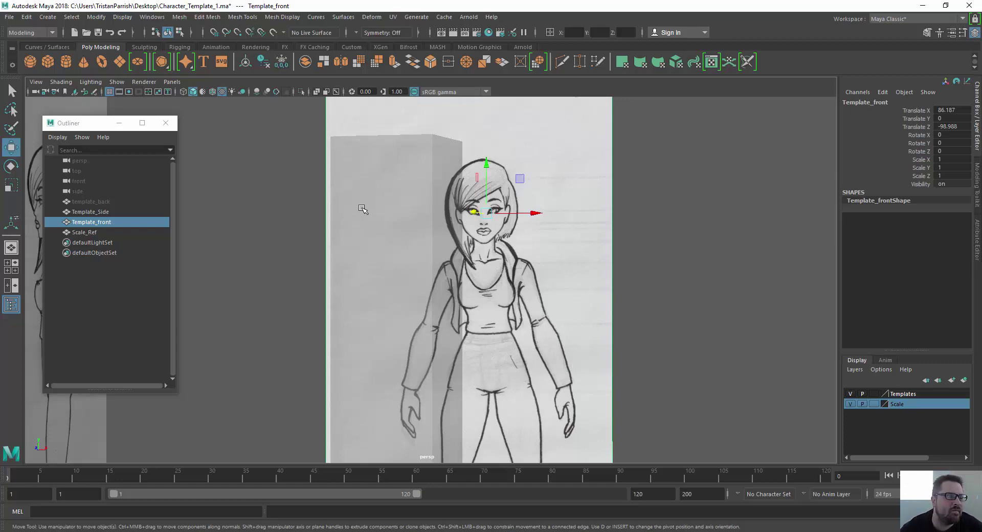
{"action": "left_click_drag", "start_coordinate": [361, 208], "coordinate": [428, 211], "text": "alt"}
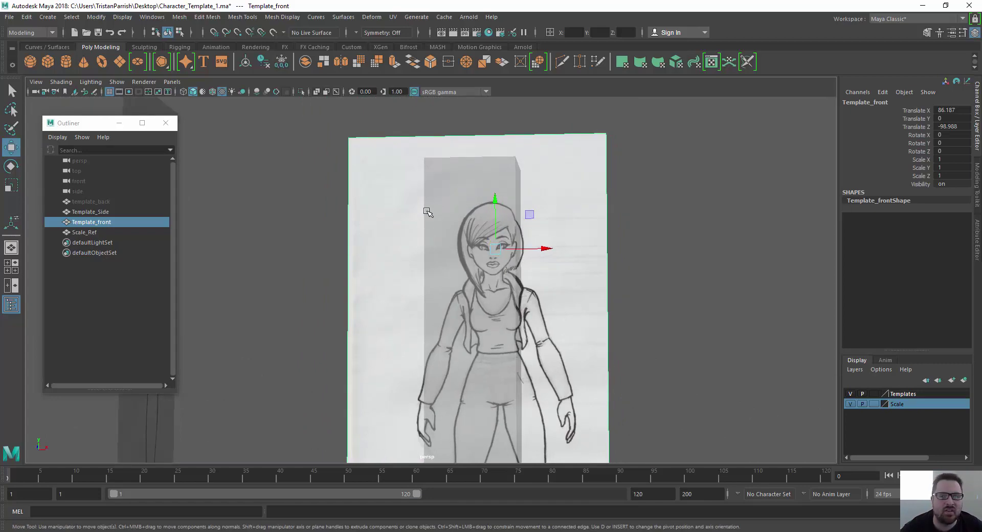
{"action": "right_click_drag", "start_coordinate": [428, 211], "coordinate": [321, 215], "text": "alt"}
{"action": "left_click_drag", "start_coordinate": [340, 220], "coordinate": [403, 218], "text": "alt"}
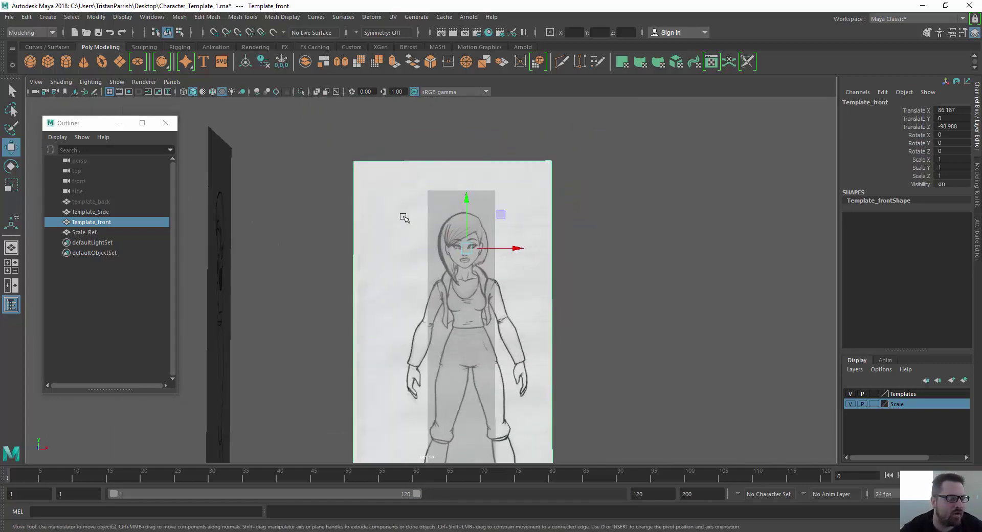
{"action": "right_click_drag", "start_coordinate": [403, 217], "coordinate": [437, 260], "text": "alt"}
{"action": "middle_click_drag", "start_coordinate": [437, 260], "coordinate": [442, 159], "text": "alt"}
{"action": "right_click_drag", "start_coordinate": [440, 218], "coordinate": [430, 218], "text": "alt"}
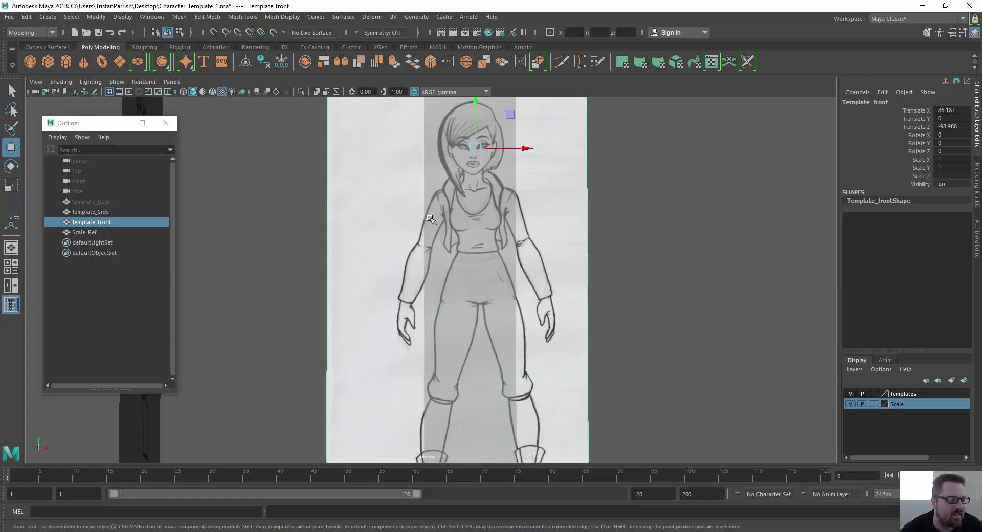
{"action": "scroll", "coordinate": [431, 219], "scroll_direction": "down", "scroll_amount": 3}
Switch to the front orthographic view and frame the character's head and shoulders.
{"action": "key", "text": "space"}
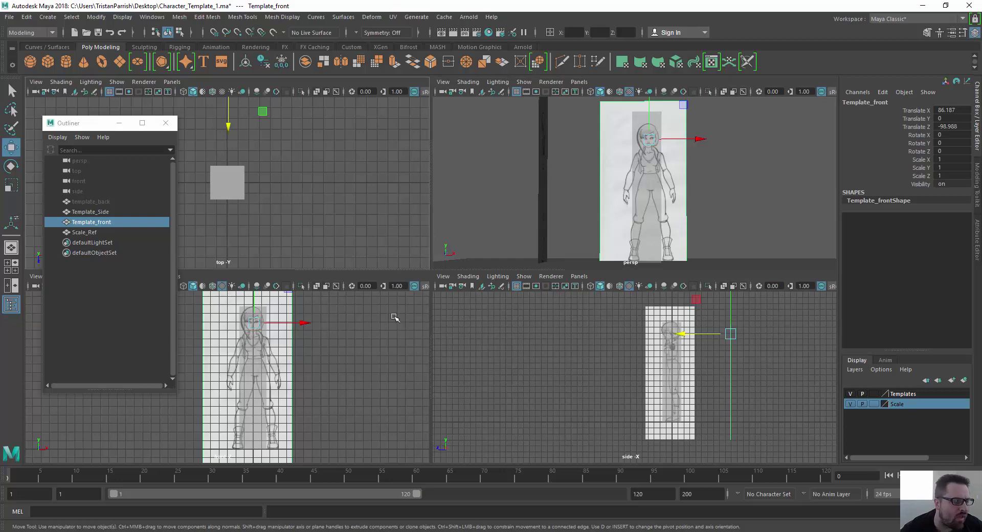
{"action": "key", "text": "space"}
{"action": "scroll", "coordinate": [543, 207], "scroll_direction": "up", "scroll_amount": 5}
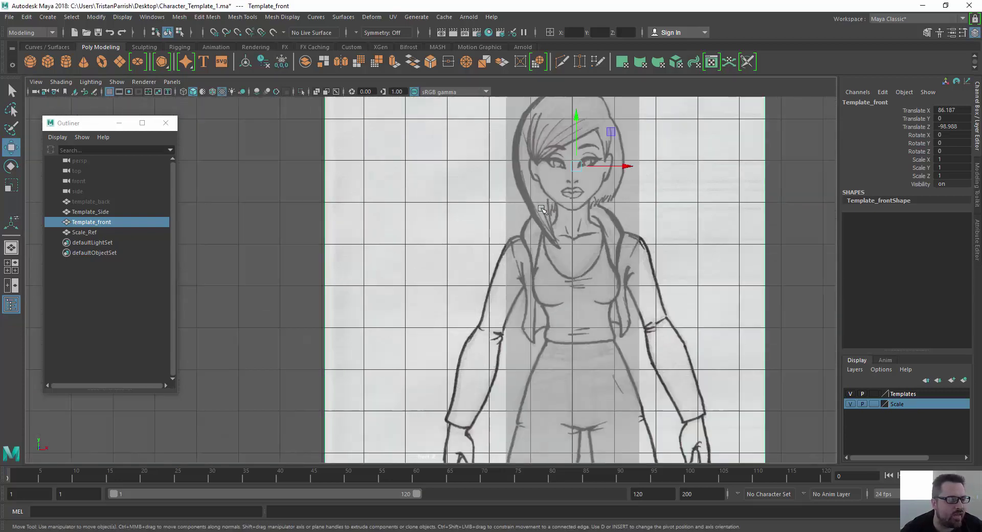
{"action": "right_click_drag", "start_coordinate": [541, 209], "coordinate": [622, 207], "text": "alt"}
{"action": "middle_click_drag", "start_coordinate": [622, 206], "coordinate": [398, 324], "text": "alt"}
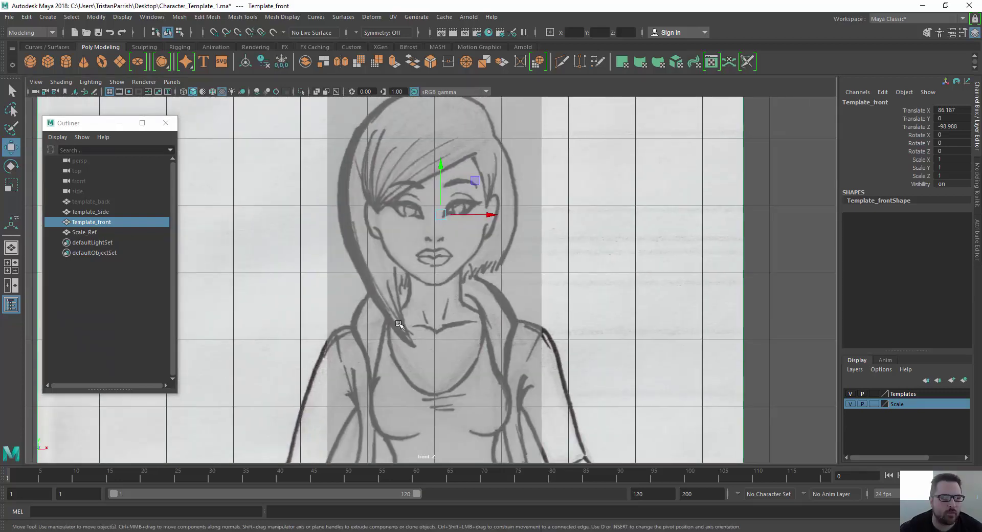
Add template_back, Template_Side and Template_front to the Templates display layer and set that layer to Reference.
{"action": "left_click", "coordinate": [93, 204]}
{"action": "left_click", "coordinate": [91, 214]}
{"action": "left_click", "coordinate": [87, 204]}
{"action": "left_click", "coordinate": [91, 223], "text": "shift"}
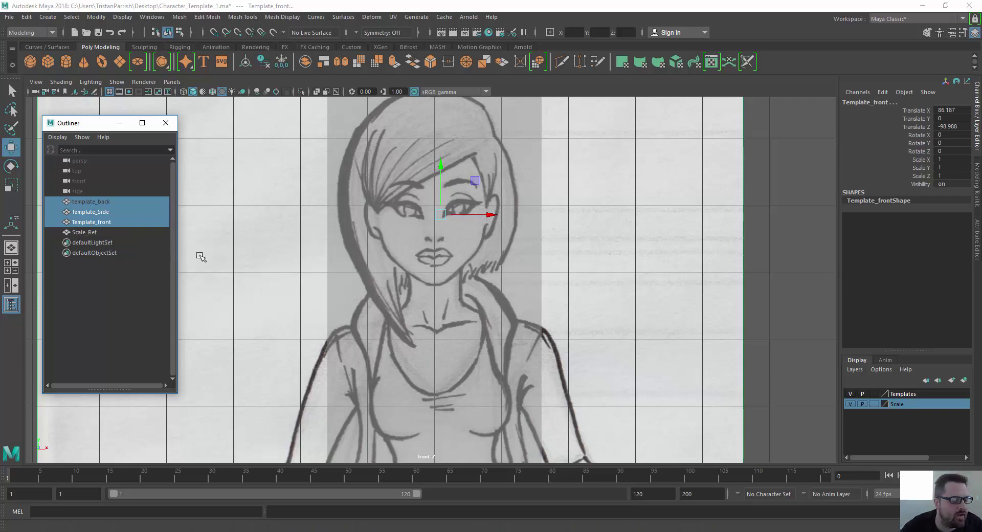
{"action": "left_click", "coordinate": [77, 211]}
{"action": "left_click", "coordinate": [85, 202]}
{"action": "left_click", "coordinate": [86, 220], "text": "shift"}
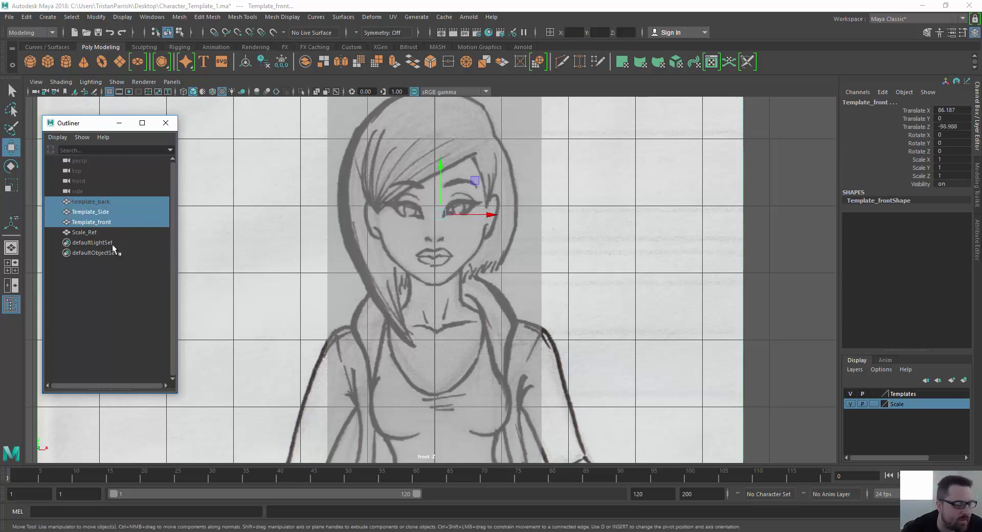
{"action": "right_click", "coordinate": [907, 399]}
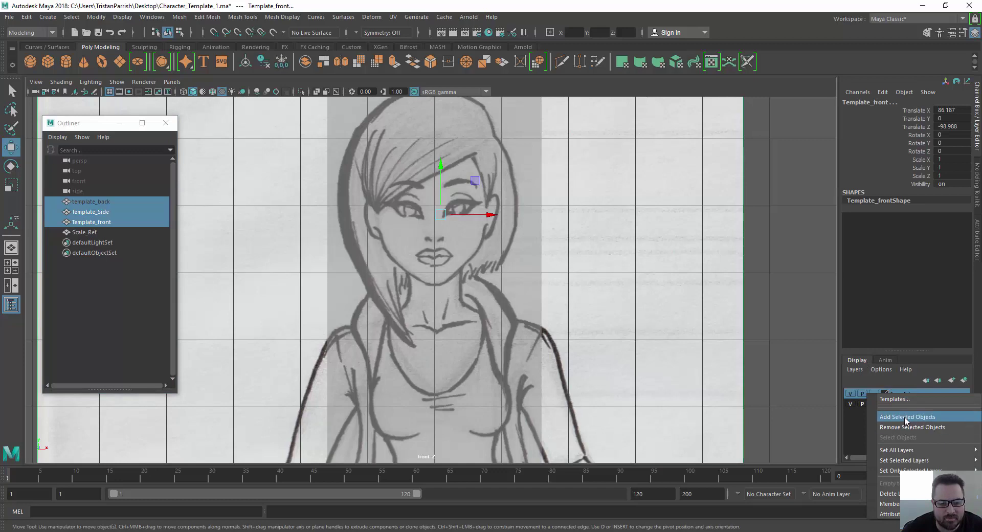
{"action": "left_click", "coordinate": [907, 417]}
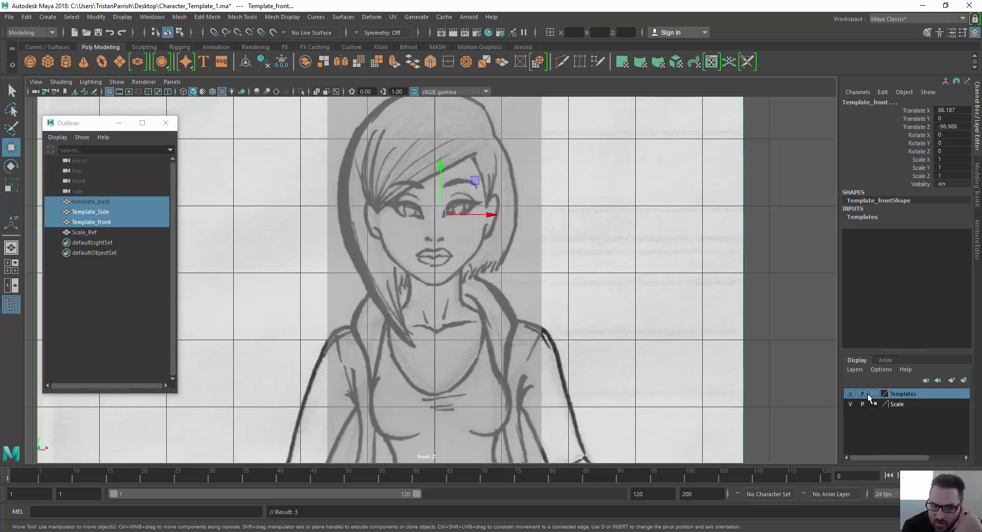
{"action": "left_click", "coordinate": [874, 394]}
{"action": "left_click", "coordinate": [874, 394]}
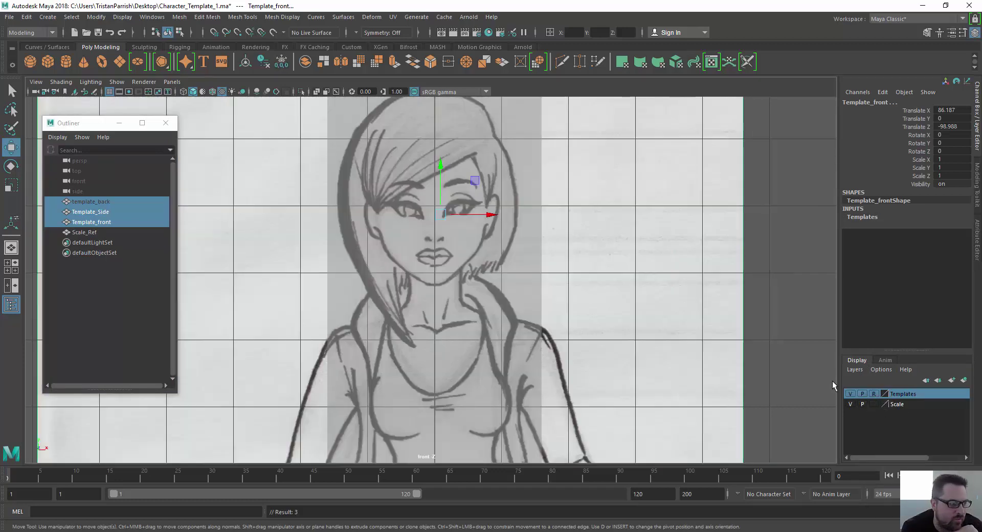
Add Scale_Ref to the Scale display layer and hide that layer.
{"action": "left_click", "coordinate": [84, 232]}
{"action": "left_click", "coordinate": [75, 234]}
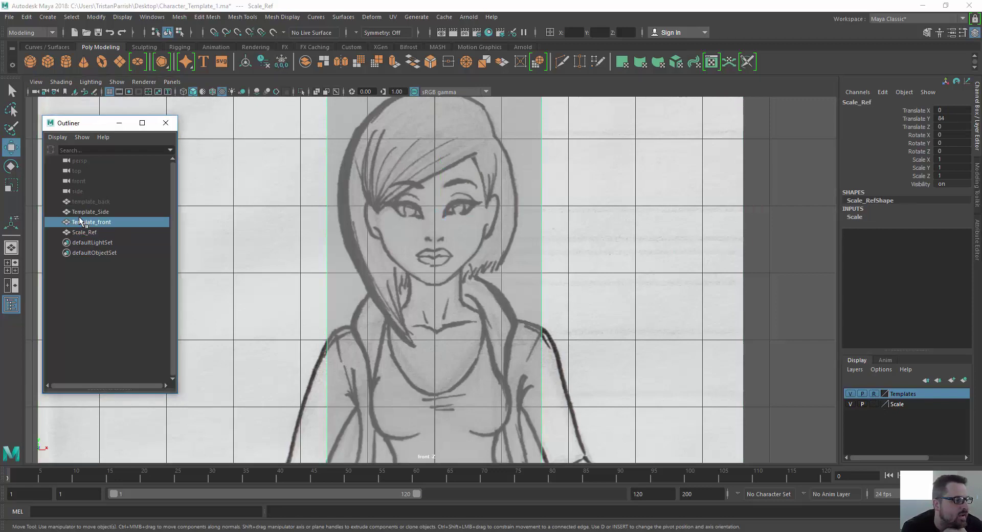
{"action": "left_click", "coordinate": [876, 403]}
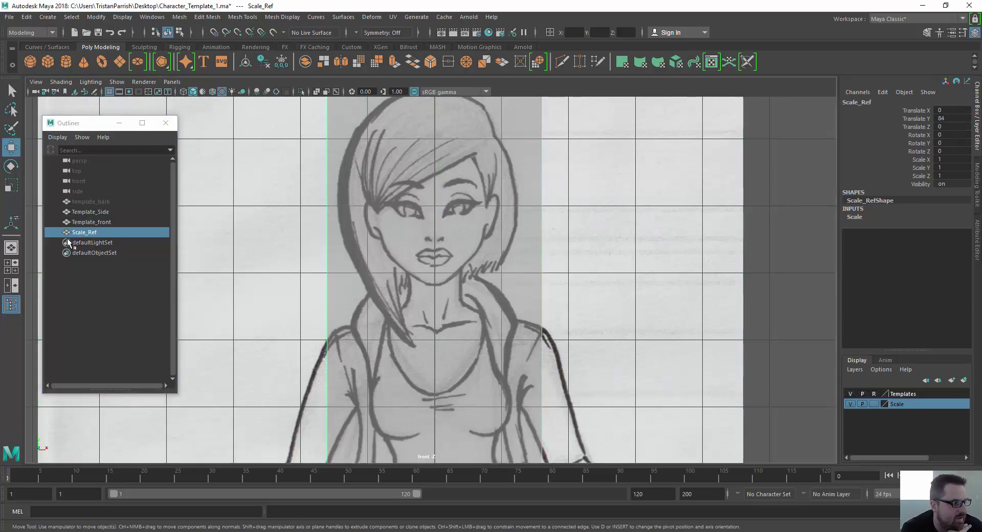
{"action": "right_click", "coordinate": [938, 406]}
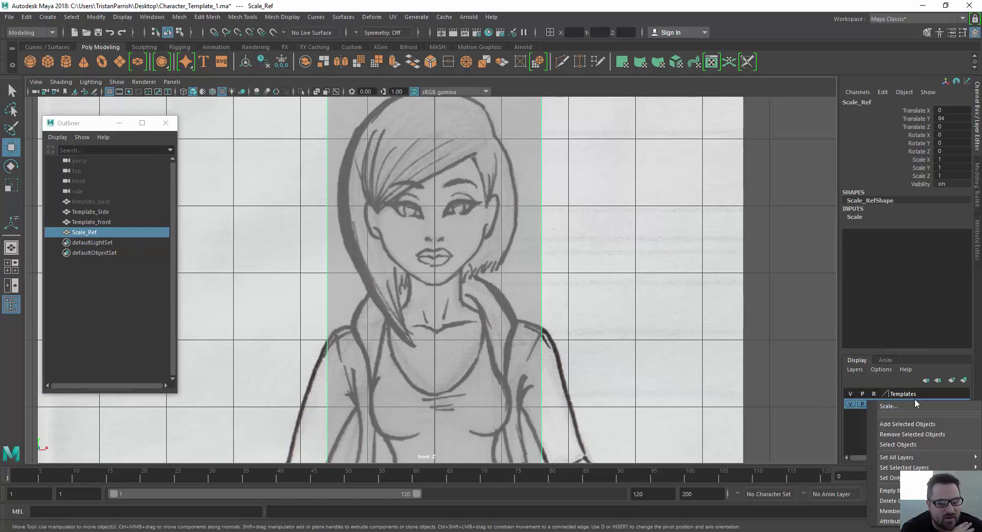
{"action": "left_click", "coordinate": [908, 422]}
{"action": "left_click", "coordinate": [849, 403]}
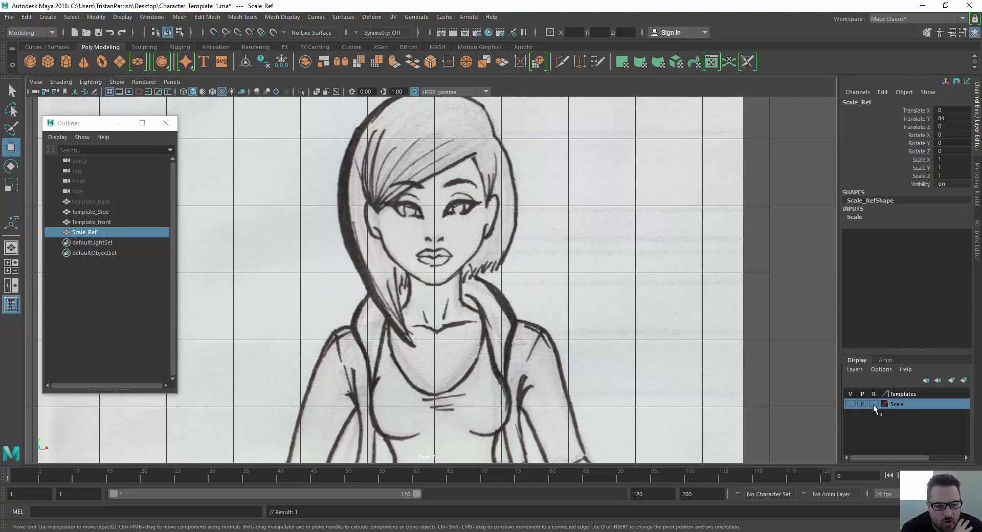
Create a polygon plane and raise it to the character's forehead, at a Translate Y of about 152.16.
{"action": "scroll", "coordinate": [378, 270], "scroll_direction": "down", "scroll_amount": 3}
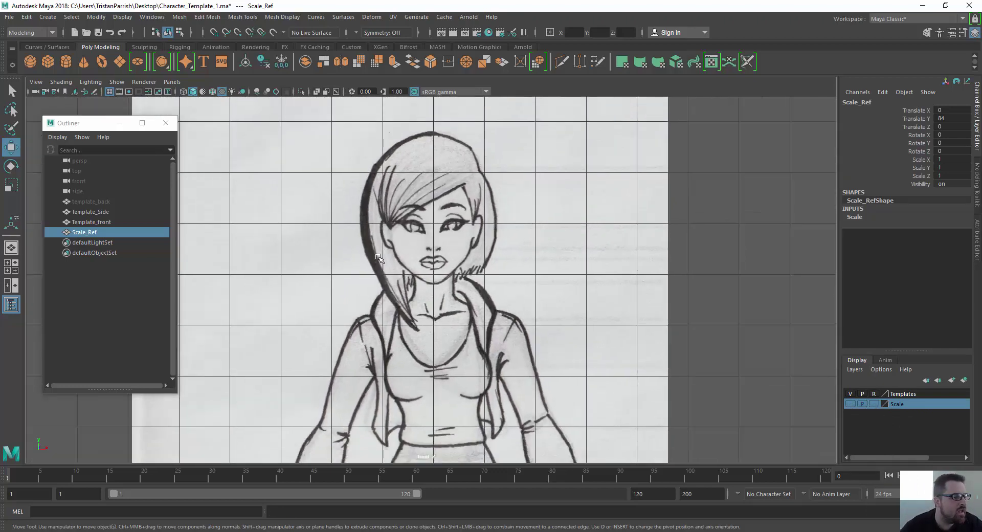
{"action": "scroll", "coordinate": [433, 239], "scroll_direction": "up", "scroll_amount": 4}
{"action": "scroll", "coordinate": [432, 239], "scroll_direction": "down", "scroll_amount": 2}
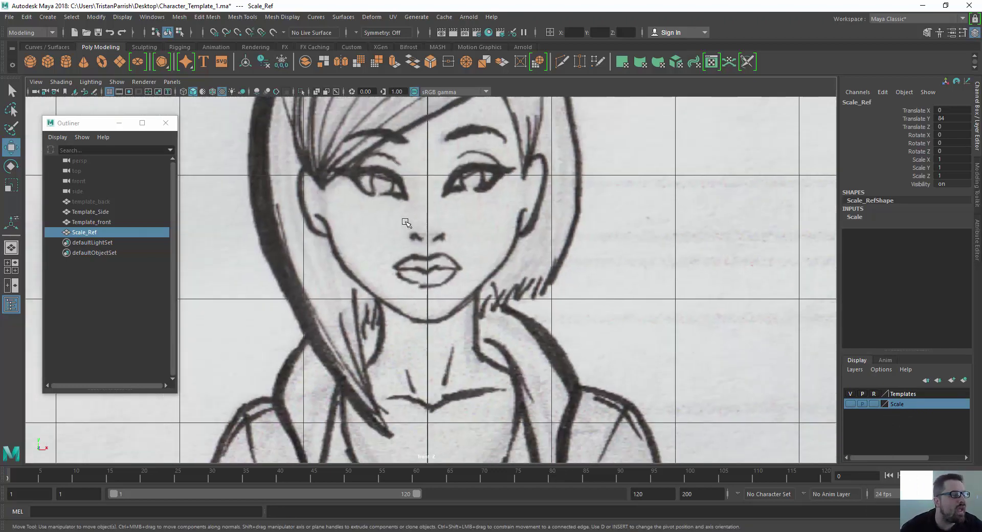
{"action": "left_click", "coordinate": [119, 62]}
{"action": "scroll", "coordinate": [418, 288], "scroll_direction": "down", "scroll_amount": 4}
{"action": "scroll", "coordinate": [418, 287], "scroll_direction": "up", "scroll_amount": 3}
{"action": "middle_click_drag", "start_coordinate": [417, 287], "coordinate": [436, 208], "text": "alt"}
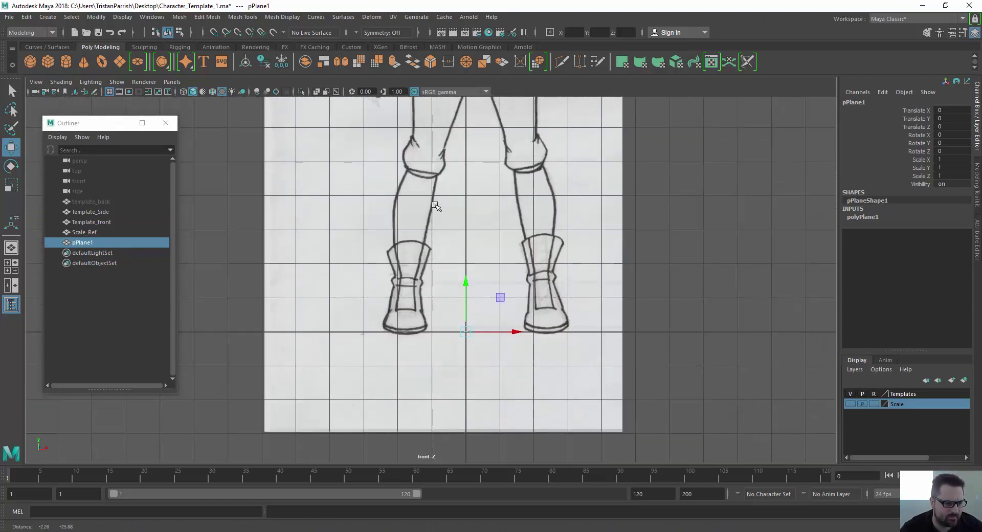
{"action": "scroll", "coordinate": [437, 231], "scroll_direction": "up", "scroll_amount": 2}
{"action": "middle_click_drag", "start_coordinate": [439, 249], "coordinate": [429, 279], "text": "alt"}
{"action": "left_click_drag", "start_coordinate": [456, 327], "coordinate": [452, 83]}
{"action": "middle_click_drag", "start_coordinate": [453, 83], "coordinate": [431, 352], "text": "alt"}
{"action": "left_click_drag", "start_coordinate": [450, 356], "coordinate": [453, 73]}
{"action": "middle_click_drag", "start_coordinate": [452, 73], "coordinate": [466, 288], "text": "alt"}
{"action": "scroll", "coordinate": [467, 289], "scroll_direction": "up", "scroll_amount": 2}
{"action": "left_click_drag", "start_coordinate": [473, 294], "coordinate": [498, 149]}
Rotate the plane 90 degrees about X so that it faces the front view between the eyebrows.
{"action": "key", "text": "e"}
{"action": "key", "text": "w"}
{"action": "scroll", "coordinate": [500, 147], "scroll_direction": "up", "scroll_amount": 2}
{"action": "scroll", "coordinate": [500, 147], "scroll_direction": "up", "scroll_amount": 8}
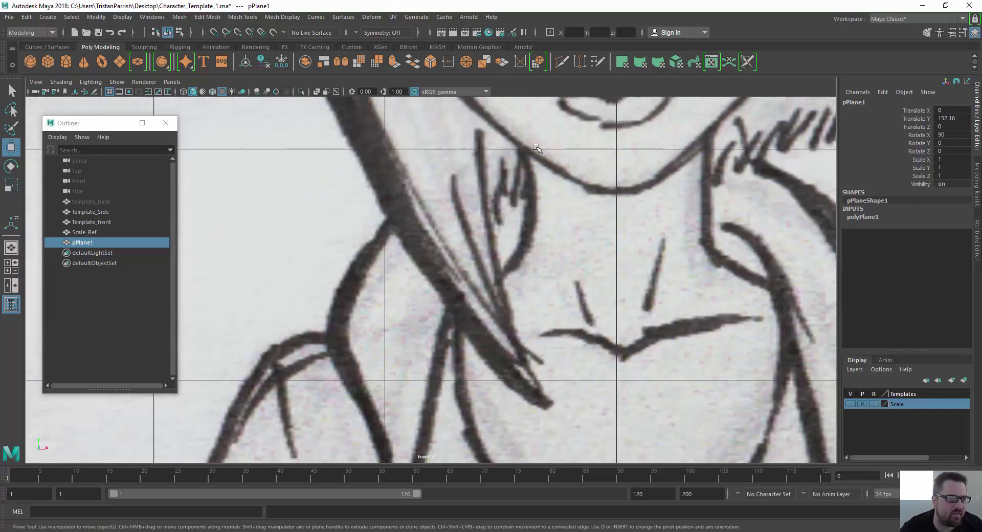
{"action": "middle_click_drag", "start_coordinate": [608, 114], "coordinate": [425, 376], "text": "alt"}
{"action": "middle_click_drag", "start_coordinate": [449, 230], "coordinate": [482, 333], "text": "alt"}
{"action": "scroll", "coordinate": [501, 261], "scroll_direction": "up", "scroll_amount": 4}
{"action": "scroll", "coordinate": [501, 259], "scroll_direction": "up", "scroll_amount": 2}
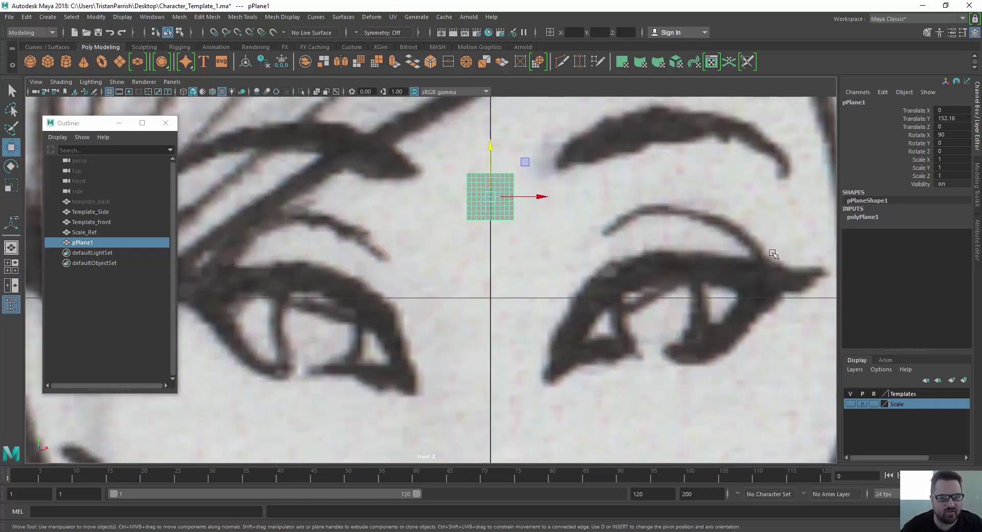
Set the plane's width and height subdivisions to 1.
{"action": "left_click", "coordinate": [864, 217]}
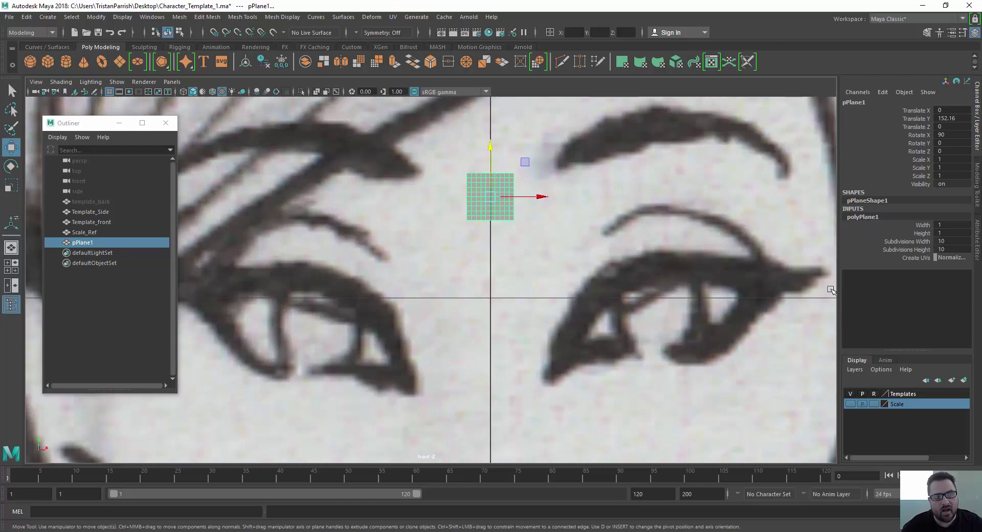
{"action": "left_click", "coordinate": [960, 242]}
{"action": "type", "text": "1"}
{"action": "key", "text": "Return"}
{"action": "left_click", "coordinate": [955, 249]}
{"action": "type", "text": "1"}
{"action": "key", "text": "Return"}
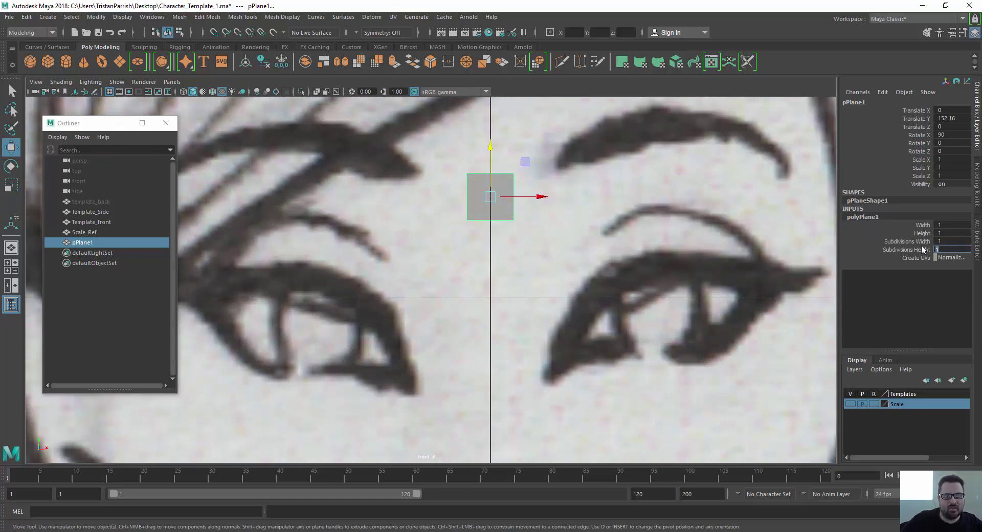
Assign a new Lambert material to the plane.
{"action": "scroll", "coordinate": [511, 250], "scroll_direction": "down", "scroll_amount": 2}
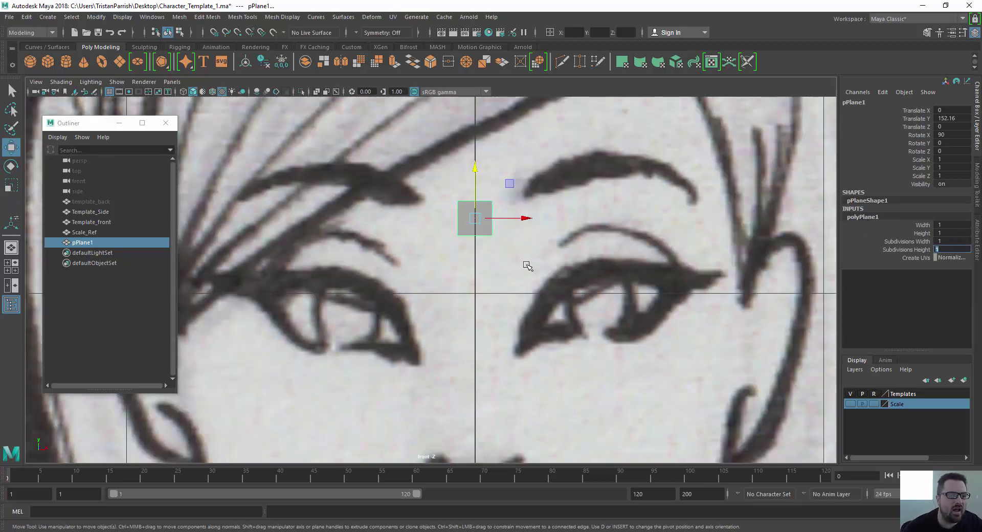
{"action": "middle_click_drag", "start_coordinate": [526, 265], "coordinate": [457, 216], "text": "alt"}
{"action": "left_click_drag", "start_coordinate": [456, 216], "coordinate": [424, 236], "text": "alt"}
{"action": "middle_click_drag", "start_coordinate": [423, 235], "coordinate": [412, 268], "text": "alt"}
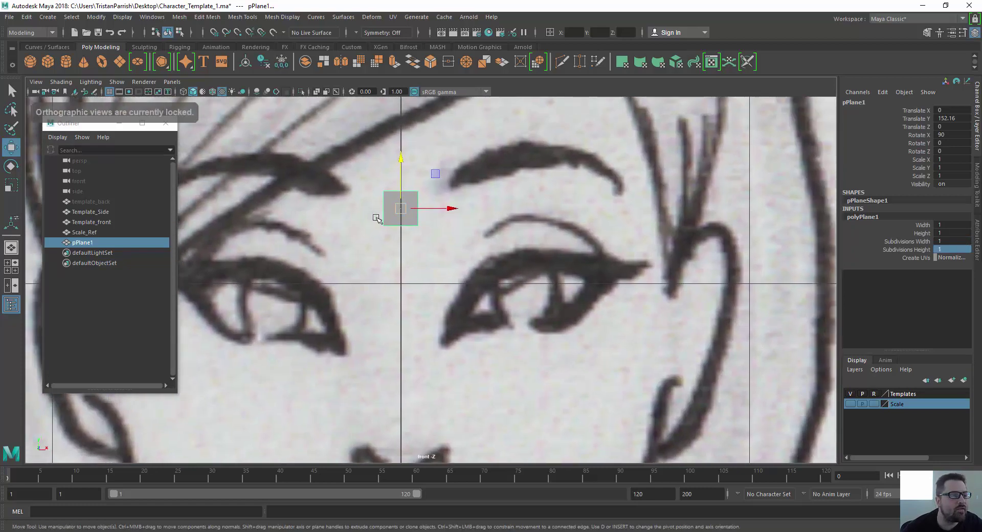
{"action": "left_click", "coordinate": [389, 212]}
{"action": "right_click", "coordinate": [390, 211]}
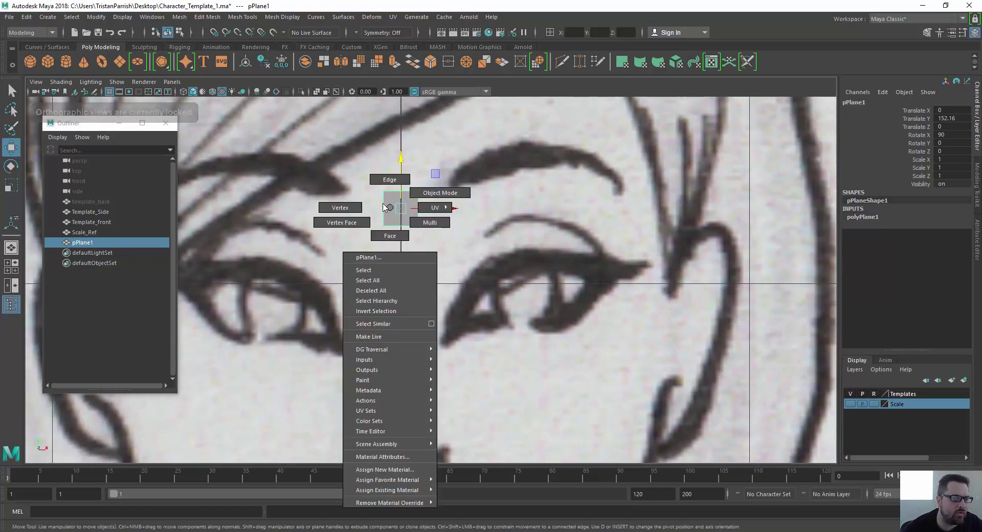
{"action": "left_click", "coordinate": [392, 210]}
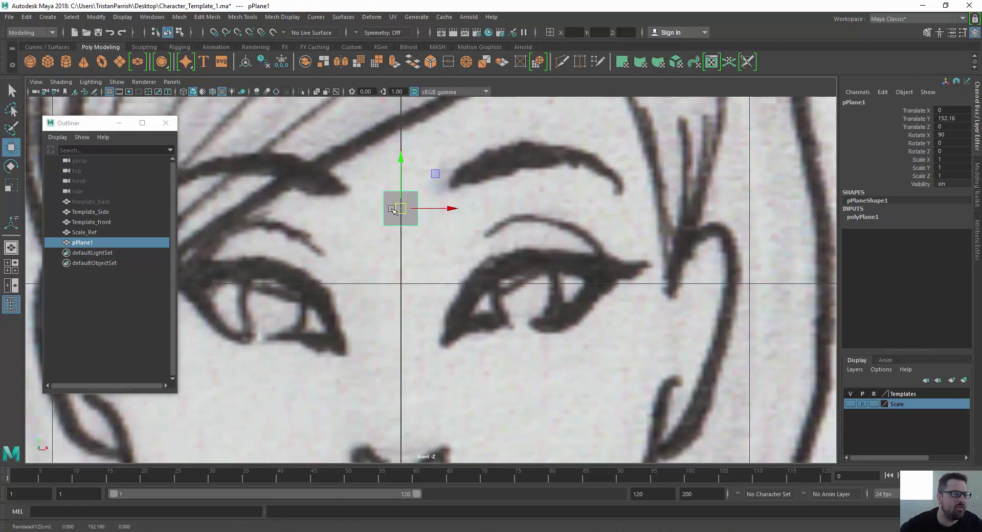
{"action": "right_click_drag", "start_coordinate": [389, 203], "coordinate": [473, 468]}
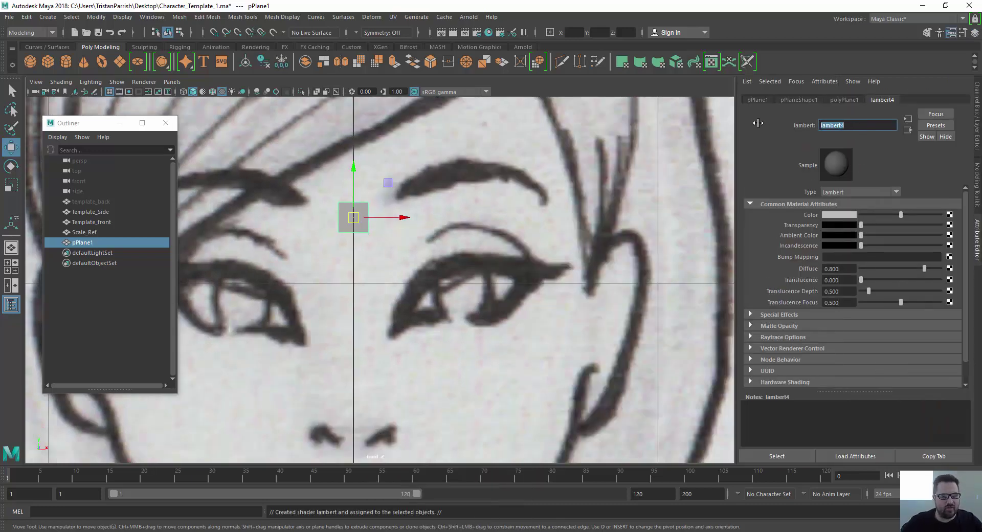
Rename the plane's Lambert material to Character_Base_Mat and raise its transparency so the template shows through.
{"action": "type", "text": "Character_"}
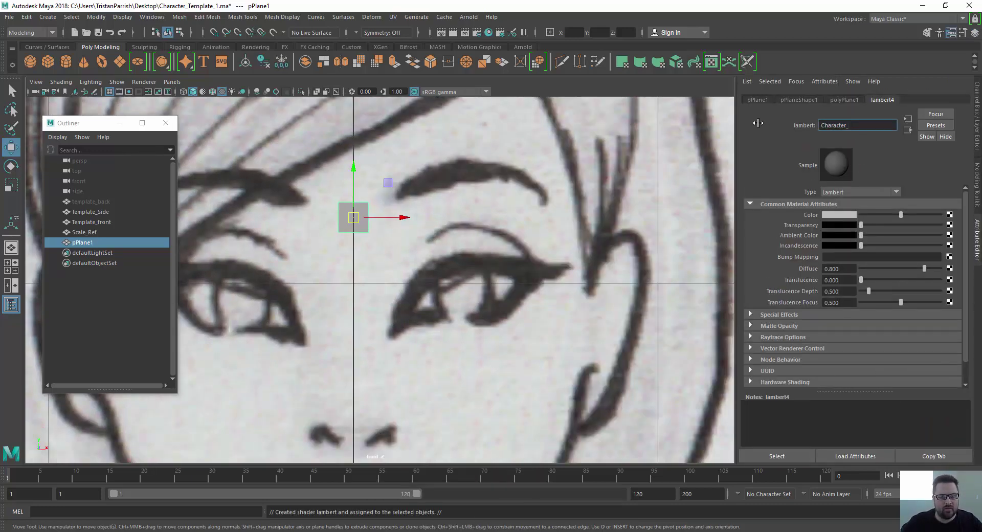
{"action": "type", "text": "Base_Mat"}
{"action": "key", "text": "Return"}
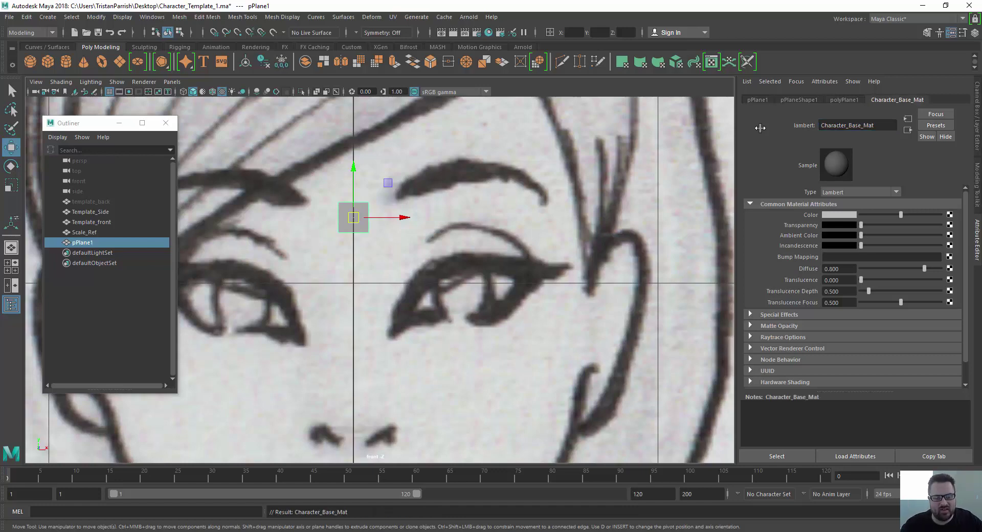
{"action": "left_click_drag", "start_coordinate": [861, 225], "coordinate": [917, 232]}
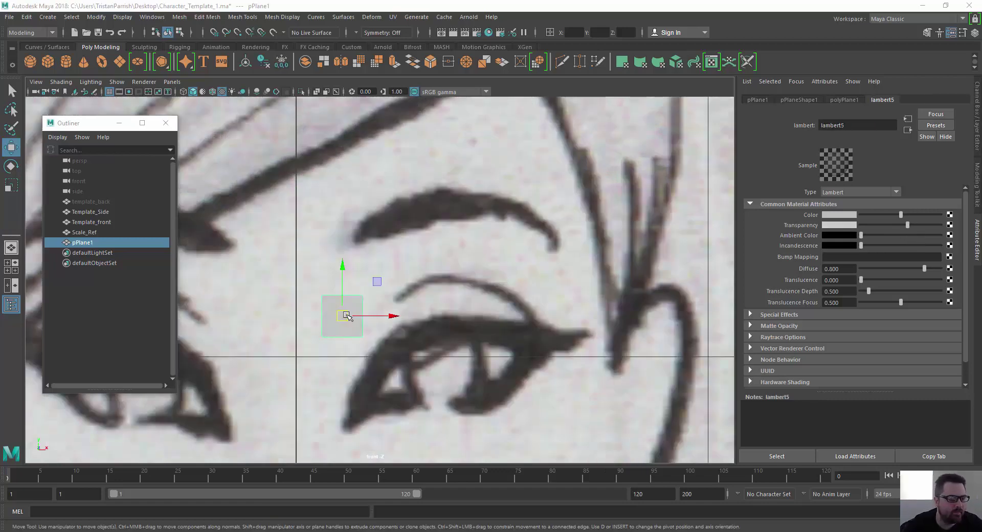
Raise the plane material's transparency further and position the plane over the upper eyelid of the template's eye.
{"action": "left_click_drag", "start_coordinate": [346, 315], "coordinate": [406, 290]}
{"action": "left_click_drag", "start_coordinate": [908, 229], "coordinate": [919, 230]}
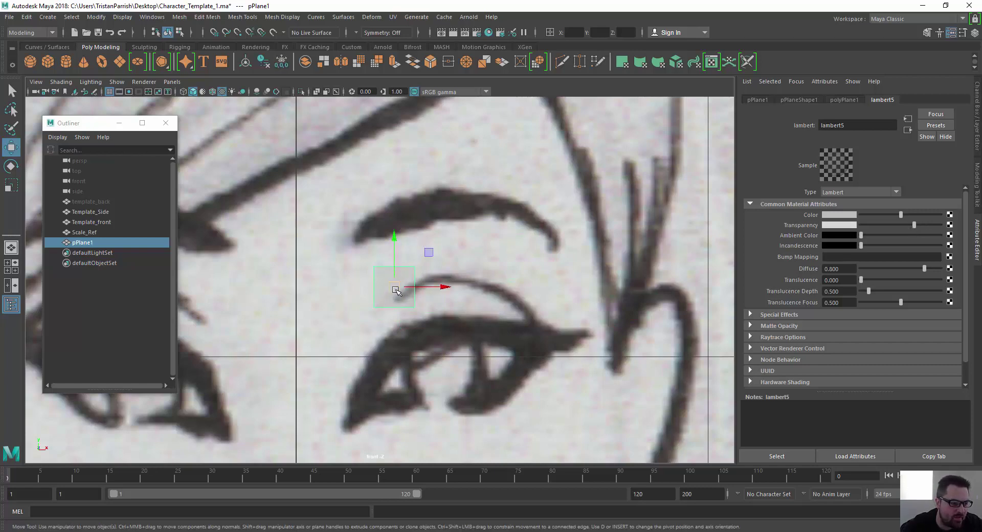
{"action": "left_click_drag", "start_coordinate": [394, 286], "coordinate": [426, 314]}
{"action": "mouse_move", "coordinate": [394, 327]}
{"action": "right_mouse_down", "text": "alt"}
{"action": "mouse_move", "coordinate": [342, 329]}
{"action": "mouse_move", "coordinate": [388, 327]}
{"action": "right_mouse_up", "text": "alt"}
{"action": "middle_click_drag", "start_coordinate": [388, 328], "coordinate": [519, 280], "text": "alt"}
{"action": "left_click_drag", "start_coordinate": [518, 280], "coordinate": [503, 289], "text": "alt"}
{"action": "middle_click_drag", "start_coordinate": [504, 289], "coordinate": [365, 250], "text": "alt"}
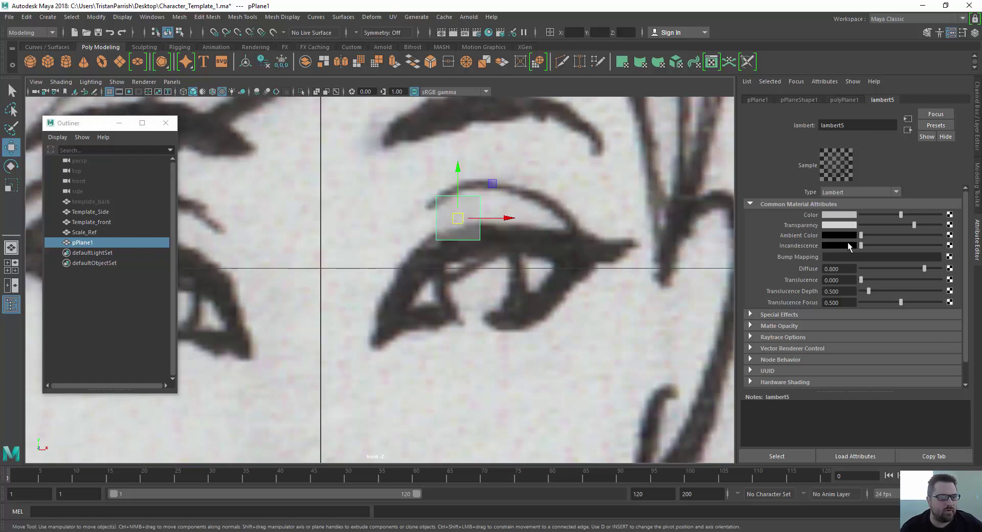
Move the plane's four vertices to fit the upper eyelid between the lash line and the eyelid crease.
{"action": "right_click_drag", "start_coordinate": [444, 217], "coordinate": [423, 216]}
{"action": "left_click", "coordinate": [480, 238]}
{"action": "left_click_drag", "start_coordinate": [480, 238], "coordinate": [436, 231]}
{"action": "left_click", "coordinate": [435, 241]}
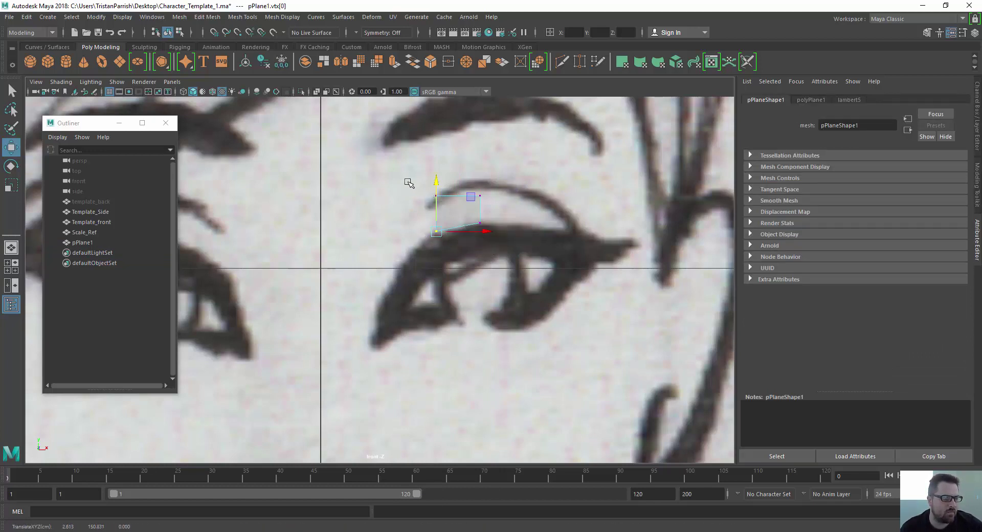
{"action": "left_click_drag", "start_coordinate": [407, 182], "coordinate": [468, 187]}
{"action": "left_click", "coordinate": [480, 196]}
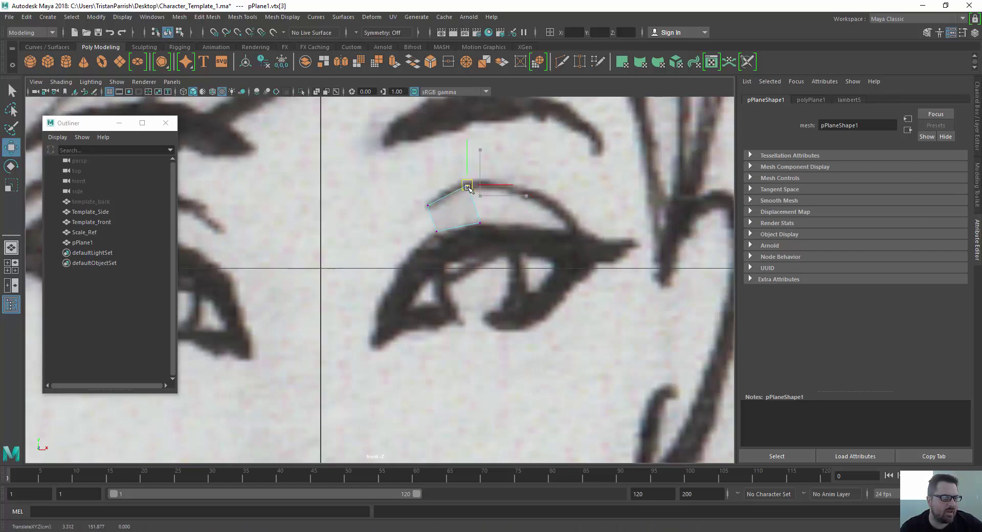
Extrude the plane's inner edge down to the inner eye corner and move its outer vertex beyond the corner.
{"action": "right_click_drag", "start_coordinate": [429, 227], "coordinate": [438, 191]}
{"action": "left_click", "coordinate": [432, 221]}
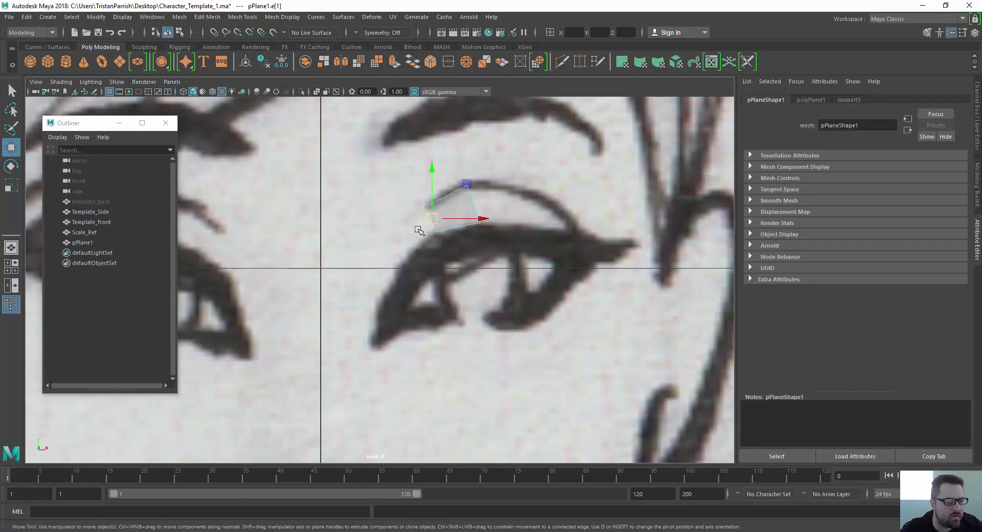
{"action": "left_click_drag", "start_coordinate": [432, 221], "coordinate": [366, 336], "text": "shift"}
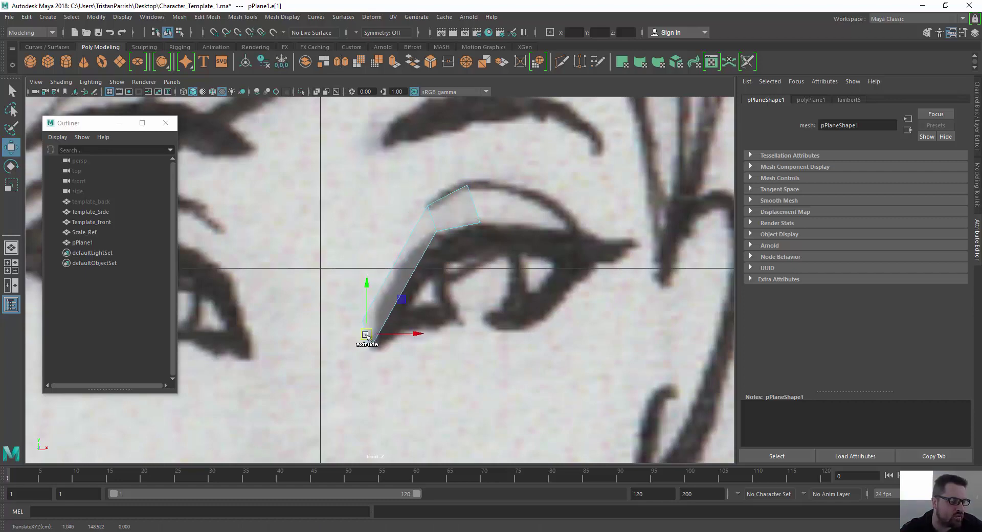
{"action": "left_click", "coordinate": [365, 335], "text": "shift"}
{"action": "right_click_drag", "start_coordinate": [364, 247], "coordinate": [294, 273]}
{"action": "left_click", "coordinate": [362, 320]}
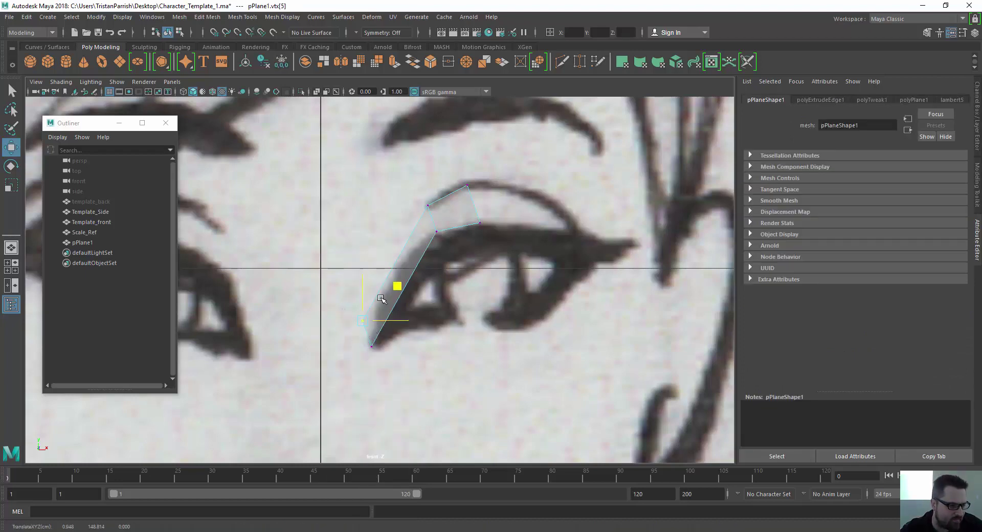
{"action": "left_click_drag", "start_coordinate": [397, 286], "coordinate": [371, 318]}
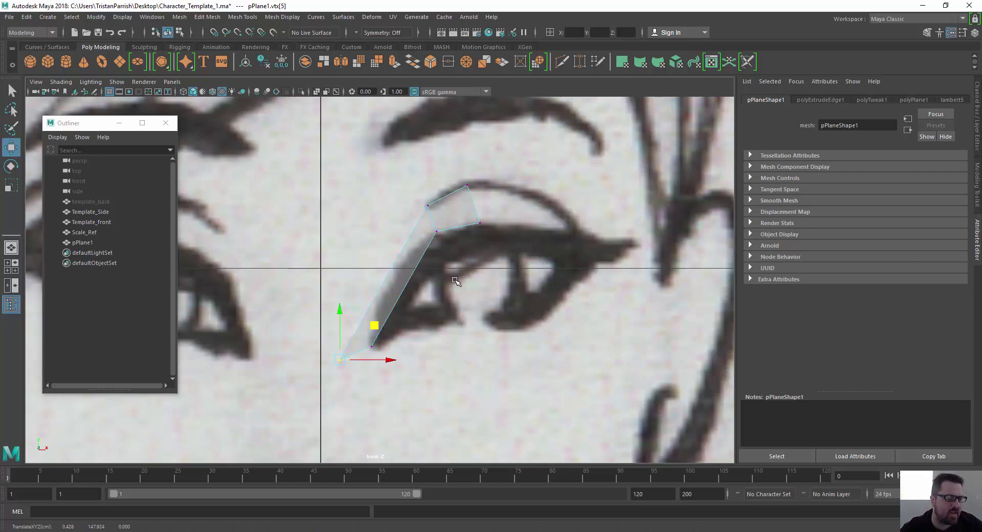
Extrude the edge at the inner eye corner along the lower eyelid and adjust its end vertices below the lid.
{"action": "scroll", "coordinate": [455, 281], "scroll_direction": "down", "scroll_amount": 3}
{"action": "scroll", "coordinate": [428, 307], "scroll_direction": "up", "scroll_amount": 6}
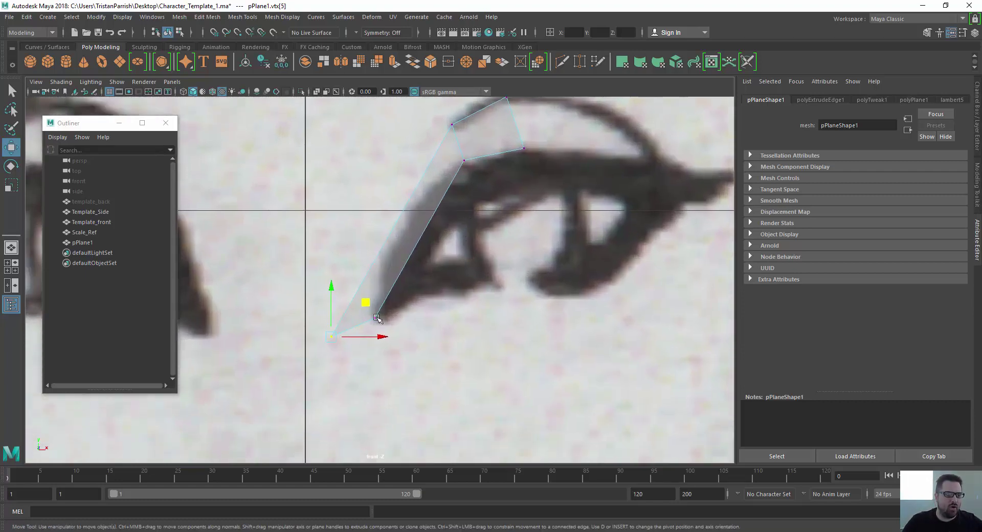
{"action": "right_click_drag", "start_coordinate": [355, 250], "coordinate": [347, 225]}
{"action": "left_click", "coordinate": [365, 324]}
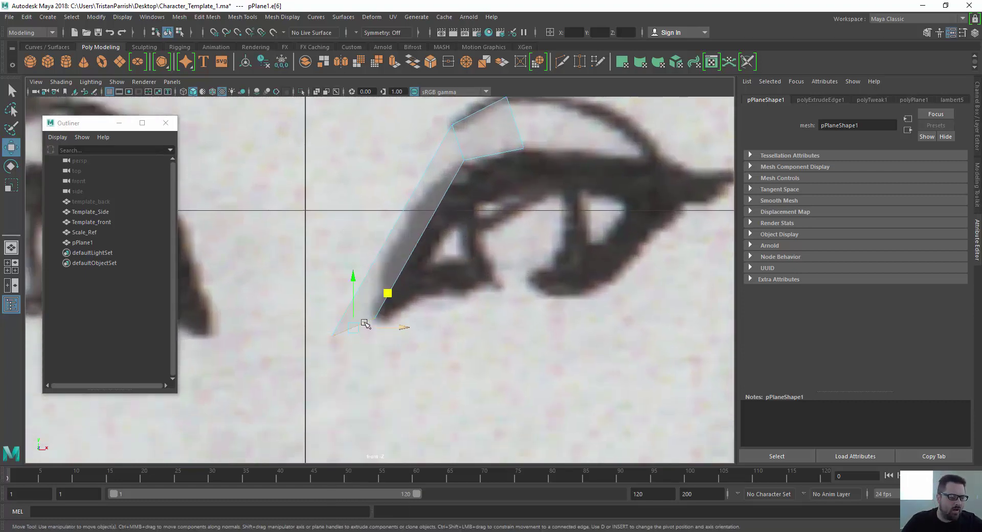
{"action": "left_click_drag", "start_coordinate": [359, 332], "coordinate": [582, 313], "text": "shift"}
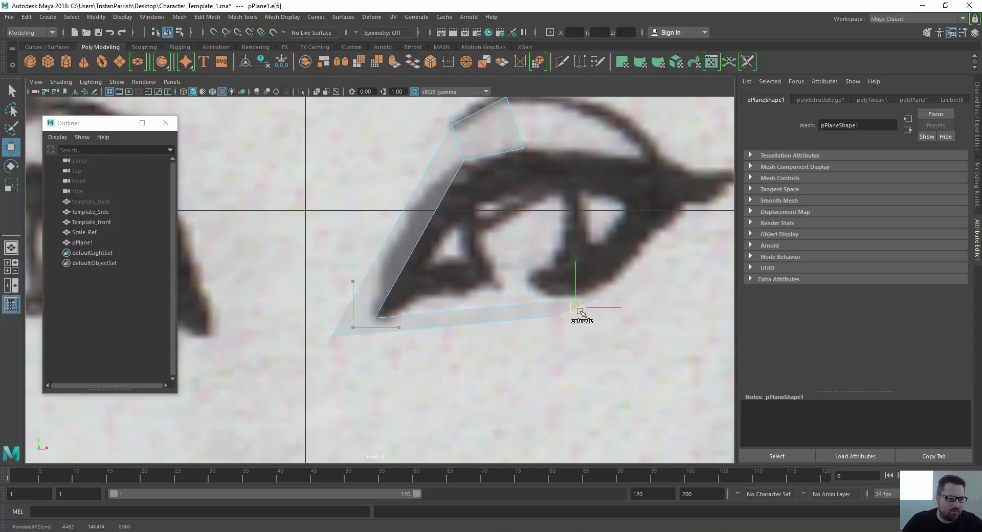
{"action": "right_click_drag", "start_coordinate": [559, 315], "coordinate": [549, 325]}
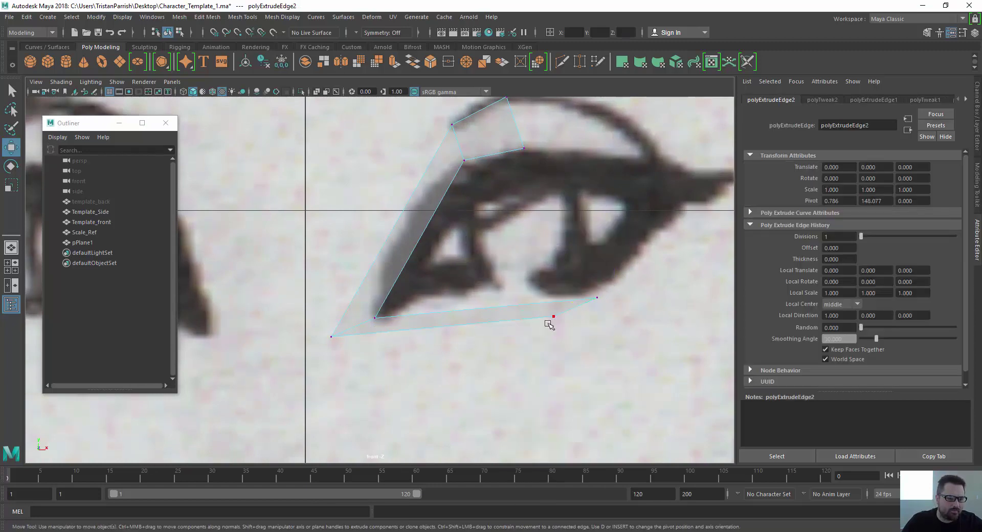
{"action": "left_click_drag", "start_coordinate": [588, 340], "coordinate": [595, 310]}
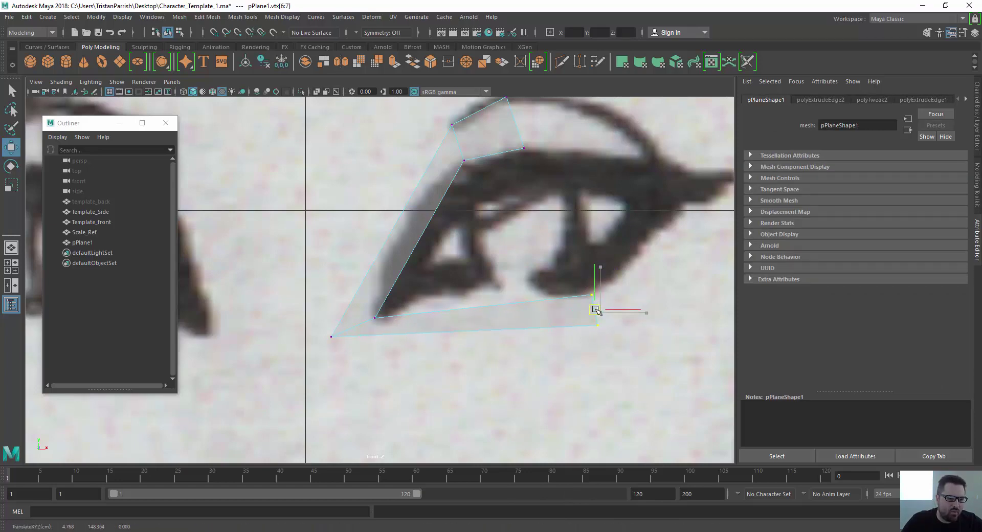
Extrude the end edge of the lower-lid strip up to the outer eye corner.
{"action": "mouse_move", "coordinate": [526, 300]}
{"action": "right_mouse_down", "text": "alt"}
{"action": "mouse_move", "coordinate": [380, 250]}
{"action": "mouse_move", "coordinate": [432, 253]}
{"action": "mouse_move", "coordinate": [517, 295]}
{"action": "right_mouse_up", "text": "alt"}
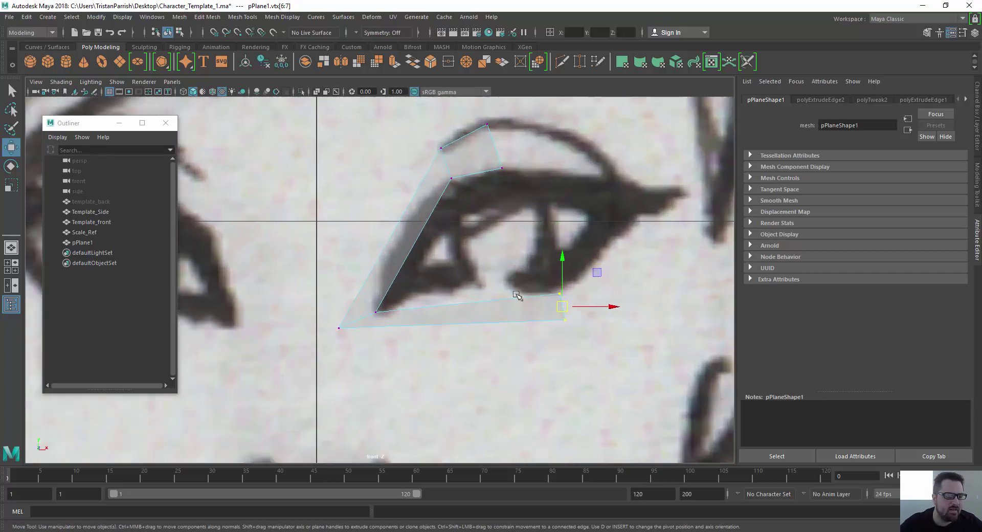
{"action": "scroll", "coordinate": [522, 293], "scroll_direction": "up", "scroll_amount": 2}
{"action": "right_click_drag", "start_coordinate": [566, 247], "coordinate": [564, 223]}
{"action": "left_click", "coordinate": [603, 311]}
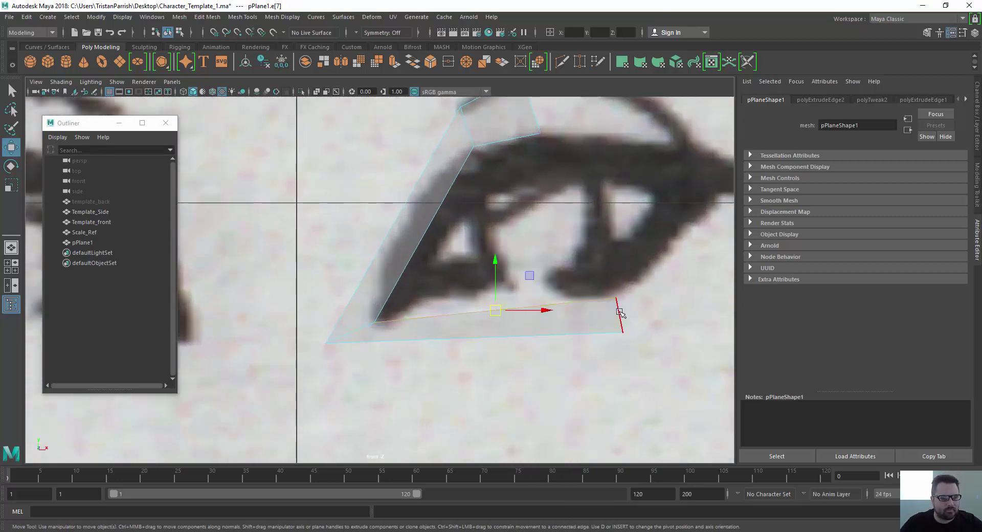
{"action": "left_click", "coordinate": [620, 311]}
{"action": "middle_click_drag", "start_coordinate": [574, 311], "coordinate": [445, 334], "text": "alt"}
{"action": "left_click_drag", "start_coordinate": [490, 339], "coordinate": [582, 242], "text": "shift"}
Extrude the edge at the outer eye corner upward and reposition the strip's outer corner vertex.
{"action": "scroll", "coordinate": [423, 256], "scroll_direction": "down", "scroll_amount": 4}
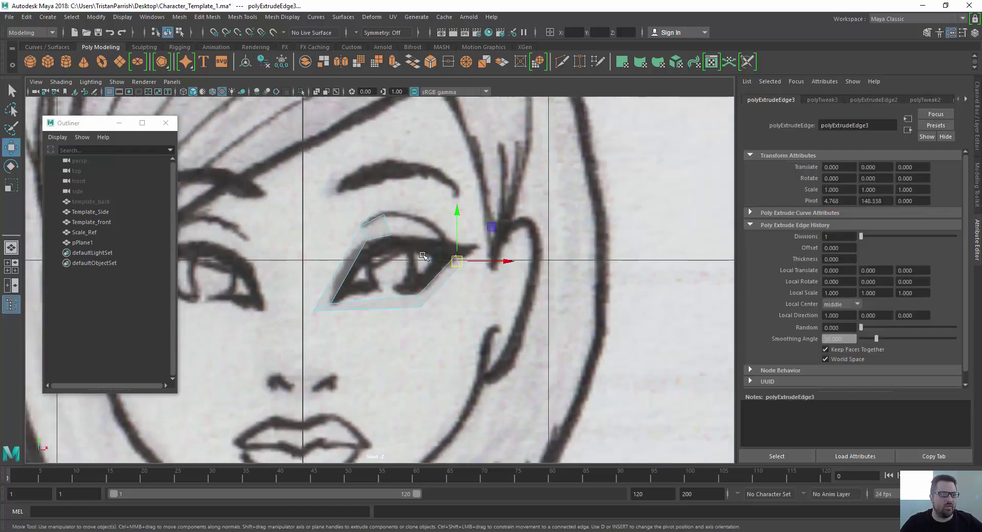
{"action": "scroll", "coordinate": [422, 256], "scroll_direction": "up", "scroll_amount": 3}
{"action": "scroll", "coordinate": [472, 270], "scroll_direction": "up", "scroll_amount": 3}
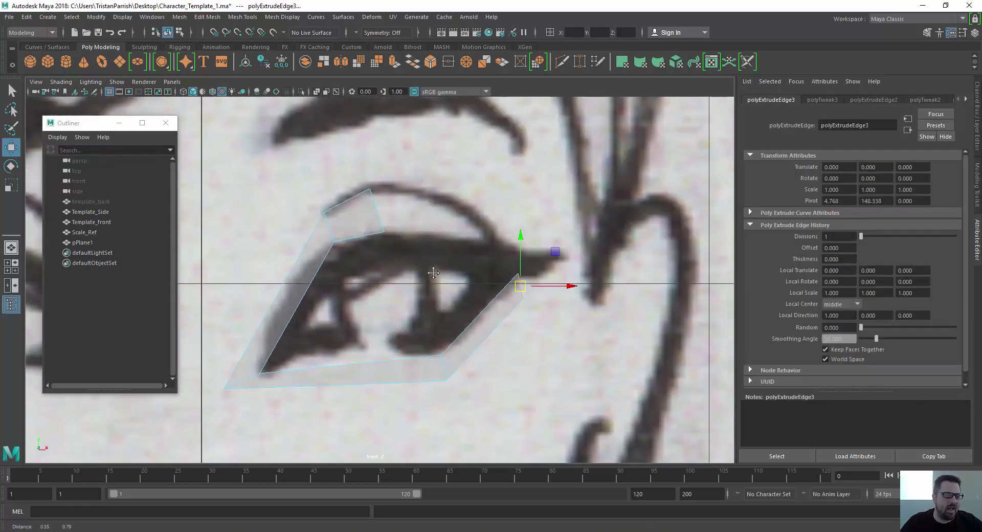
{"action": "left_click_drag", "start_coordinate": [573, 324], "coordinate": [589, 223], "text": "shift"}
{"action": "right_click_drag", "start_coordinate": [568, 322], "coordinate": [529, 248]}
{"action": "left_click_drag", "start_coordinate": [559, 302], "coordinate": [589, 314]}
{"action": "left_click", "coordinate": [577, 344]}
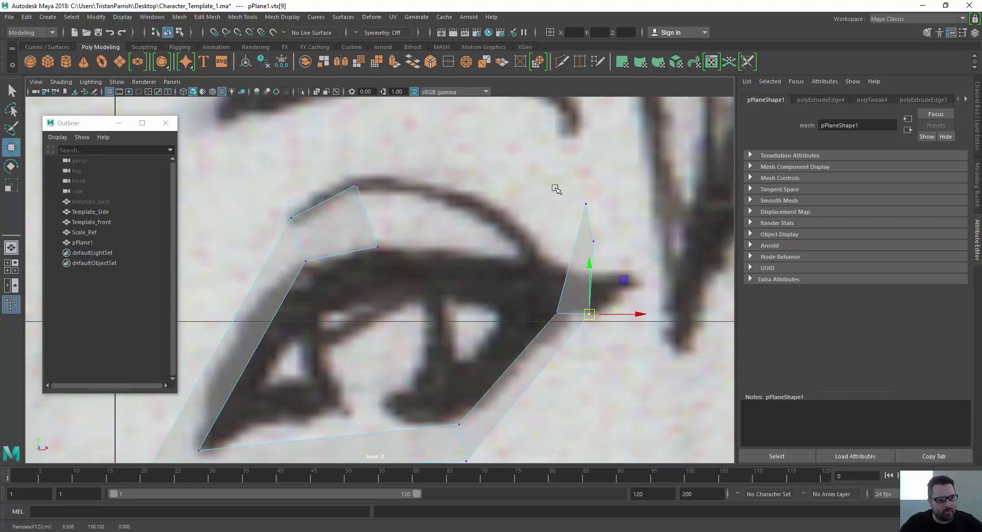
Move the two vertices of the new end edge next to the open edge of the first upper-lid polygon.
{"action": "left_click", "coordinate": [586, 204]}
{"action": "left_click_drag", "start_coordinate": [586, 204], "coordinate": [385, 254]}
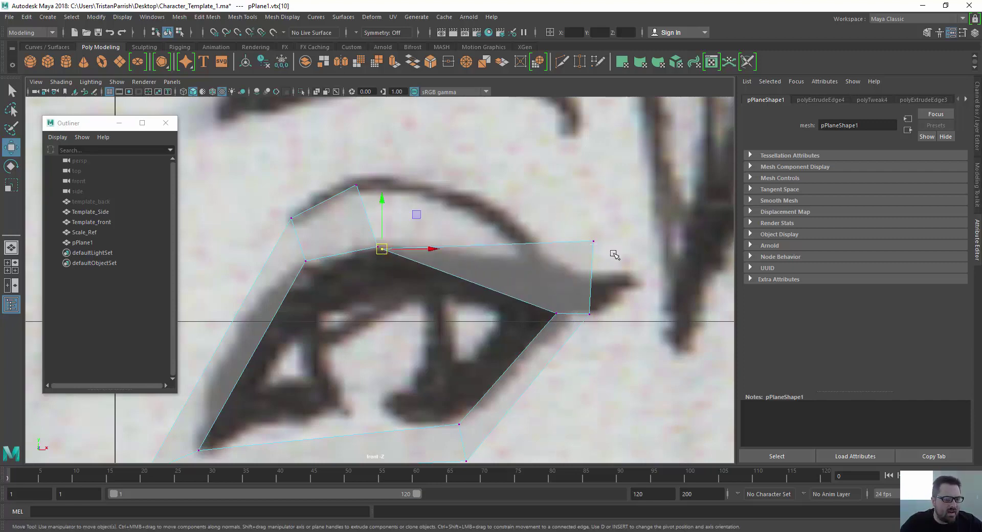
{"action": "left_click_drag", "start_coordinate": [639, 194], "coordinate": [394, 189]}
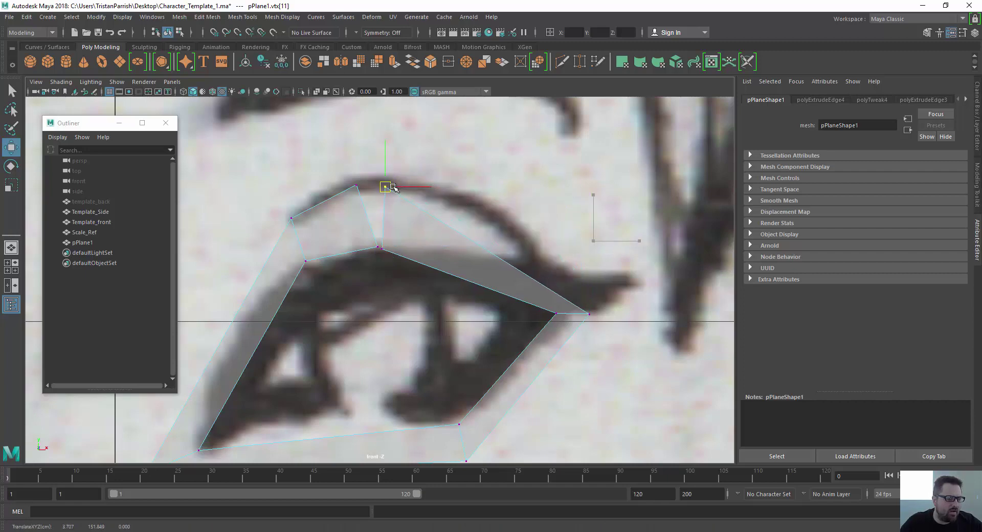
Close the eye ring by merging both neighbouring vertex pairs to center, and adjust the merged upper vertex on the eyelid crease.
{"action": "left_click_drag", "start_coordinate": [338, 167], "coordinate": [432, 217]}
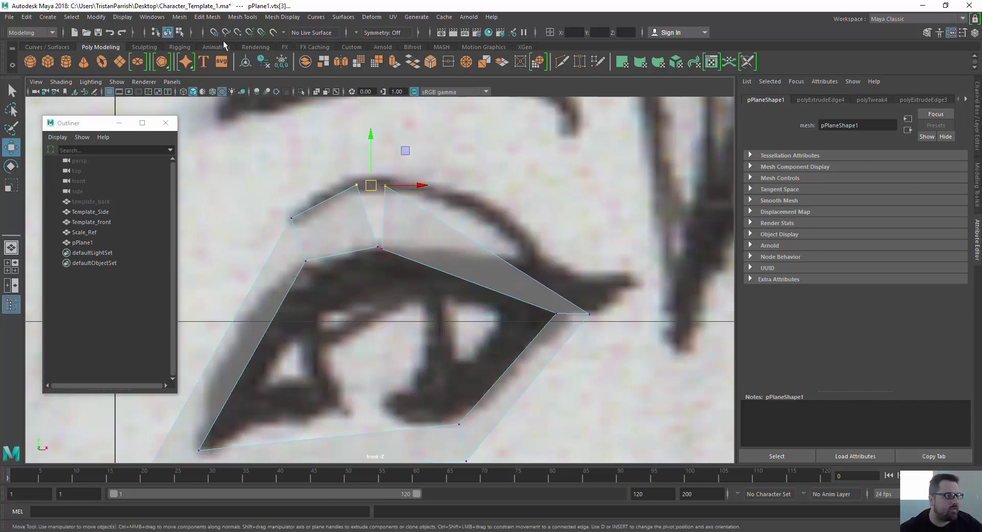
{"action": "left_click", "coordinate": [207, 17]}
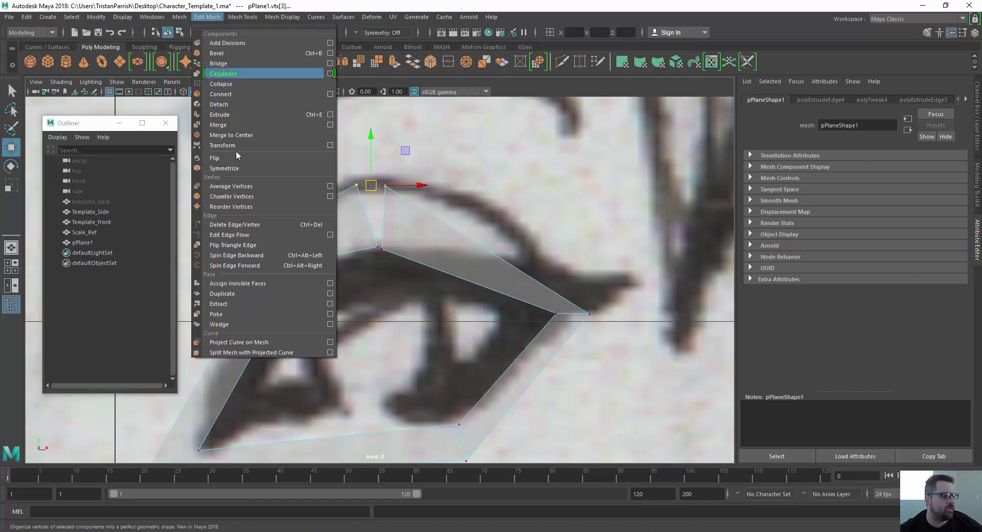
{"action": "left_click", "coordinate": [230, 135]}
{"action": "left_click", "coordinate": [379, 249]}
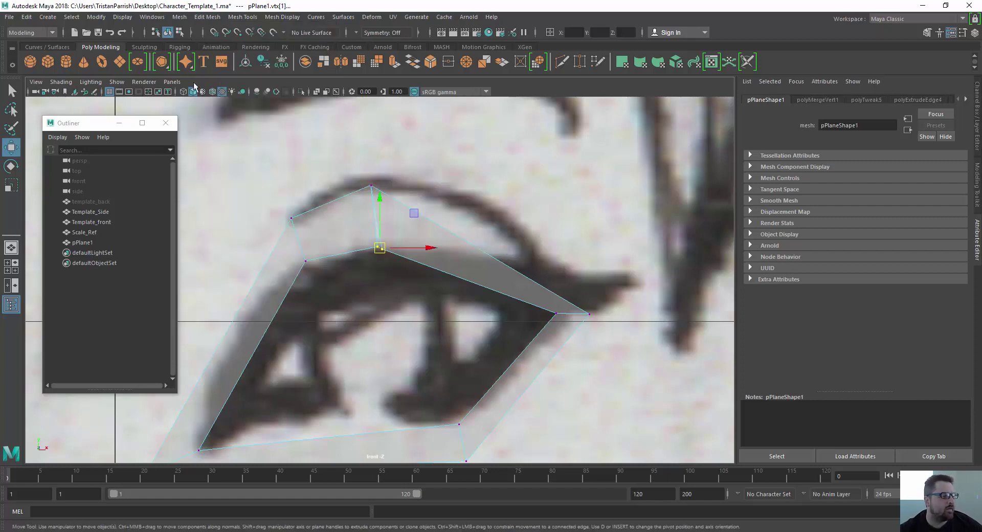
{"action": "left_click", "coordinate": [180, 17]}
{"action": "mouse_move", "coordinate": [207, 17]}
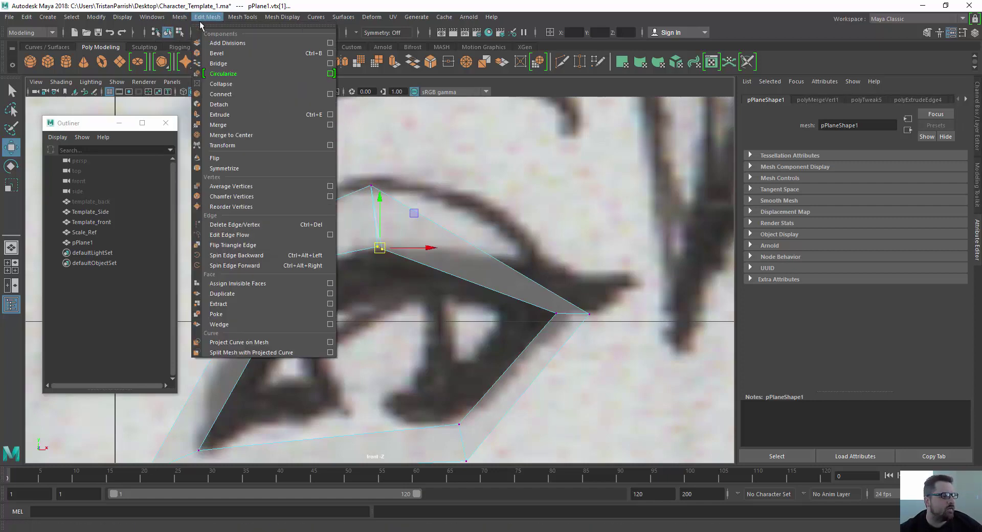
{"action": "left_click", "coordinate": [229, 136]}
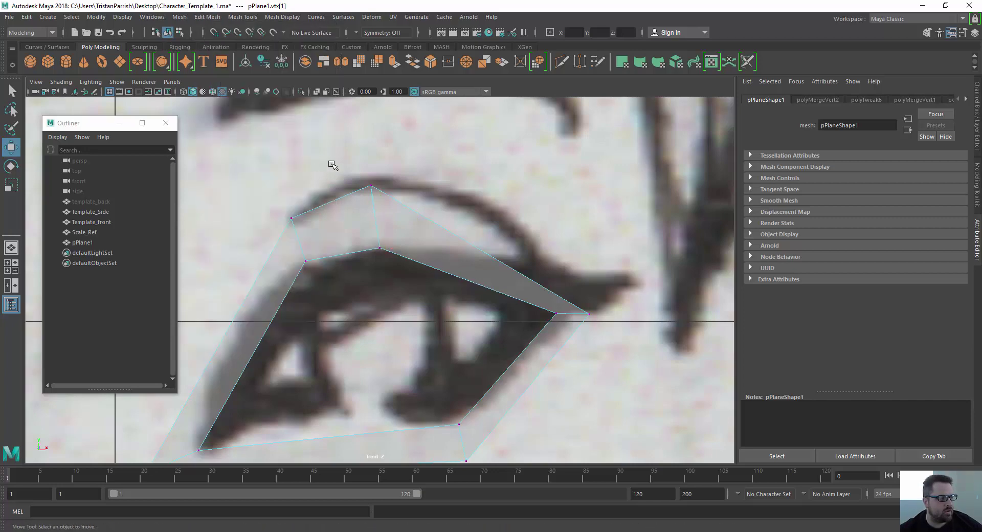
{"action": "left_click", "coordinate": [372, 186]}
{"action": "left_click_drag", "start_coordinate": [372, 186], "coordinate": [379, 184]}
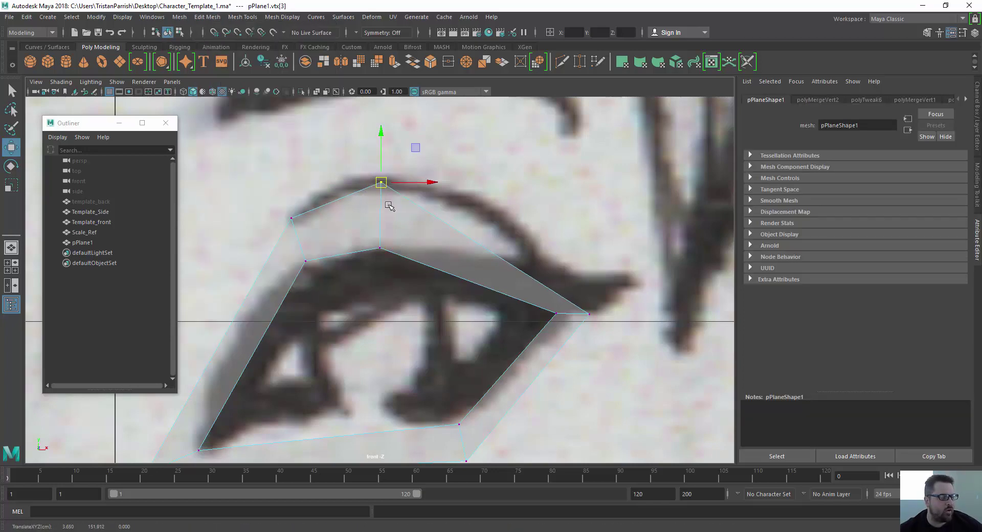
Insert two edge loops across the inner side of the eye ring and two across its outer upper-lid section.
{"action": "scroll", "coordinate": [379, 205], "scroll_direction": "down", "scroll_amount": 5}
{"action": "scroll", "coordinate": [358, 281], "scroll_direction": "up", "scroll_amount": 6}
{"action": "scroll", "coordinate": [399, 227], "scroll_direction": "up", "scroll_amount": 4}
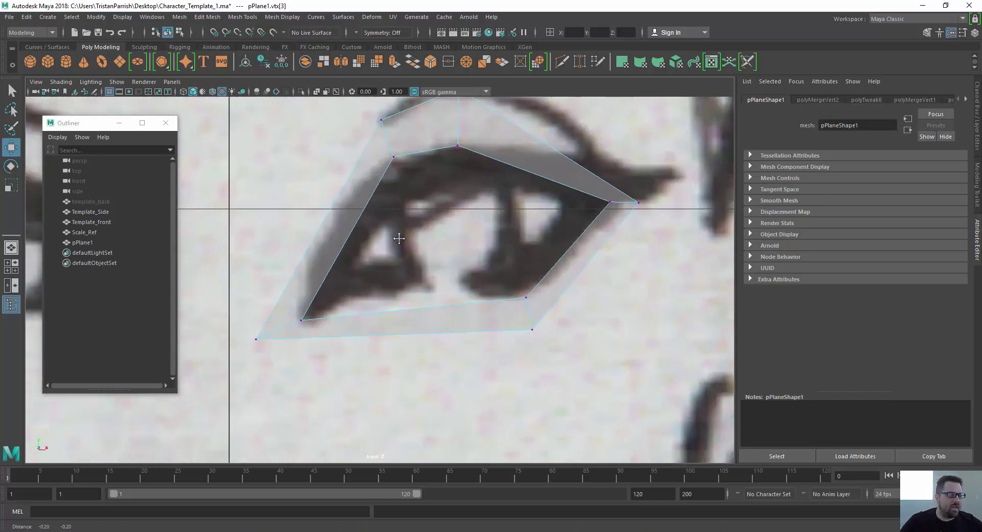
{"action": "left_click", "coordinate": [241, 17]}
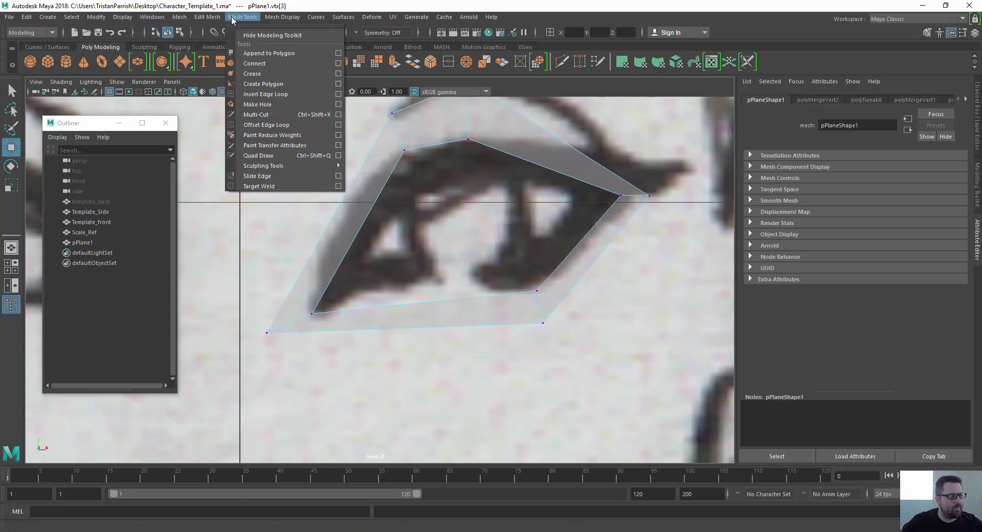
{"action": "left_click", "coordinate": [269, 94]}
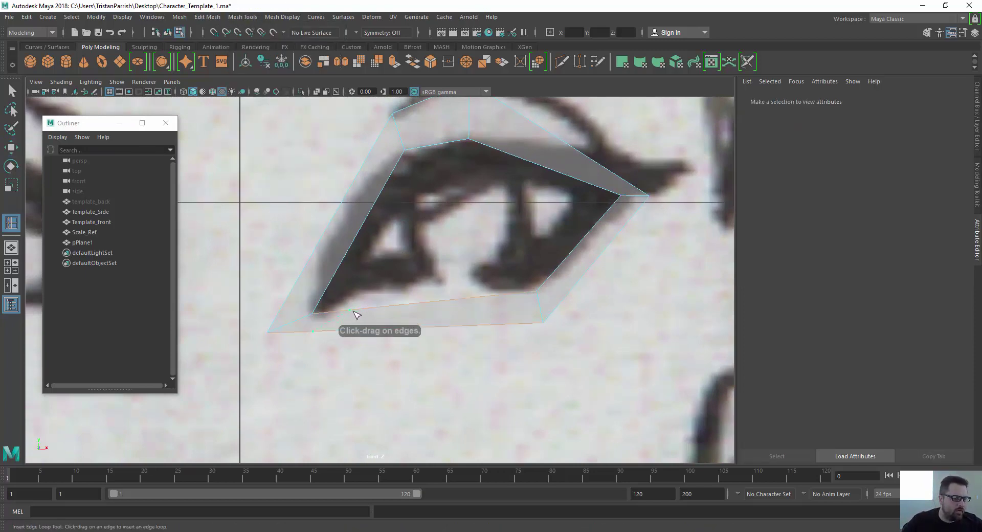
{"action": "left_click", "coordinate": [335, 276]}
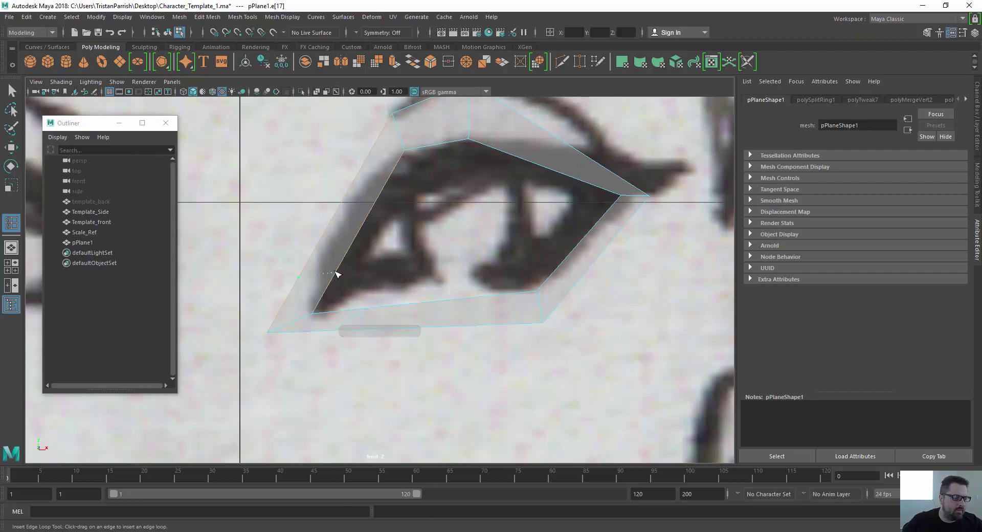
{"action": "left_click", "coordinate": [375, 204]}
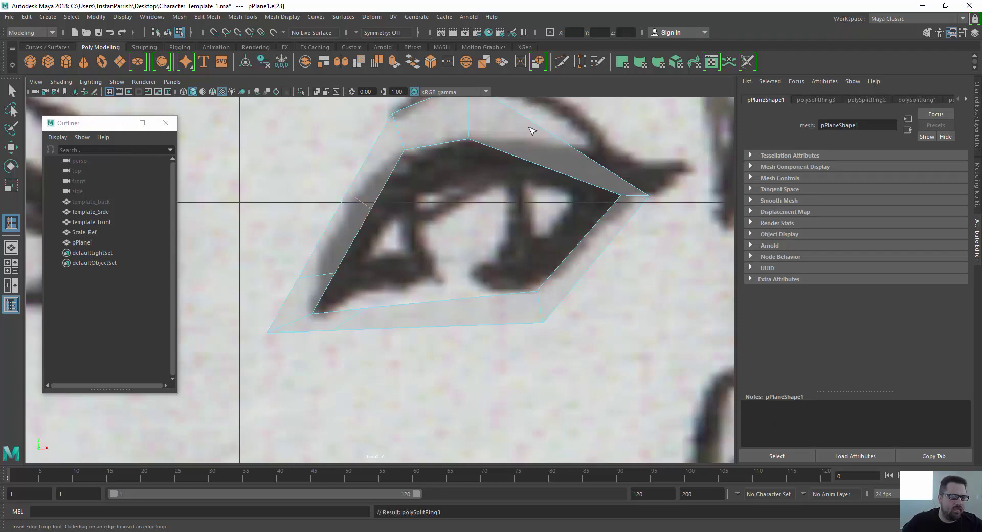
{"action": "left_click", "coordinate": [573, 174]}
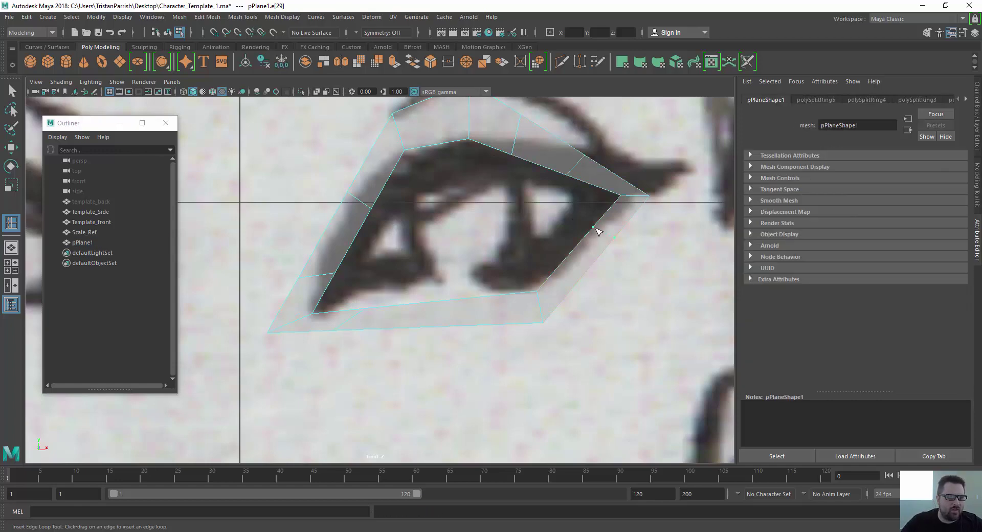
Insert two edge loops across the ring's lower outer side and two across the lower-lid section.
{"action": "left_click", "coordinate": [603, 234]}
{"action": "left_click", "coordinate": [566, 266]}
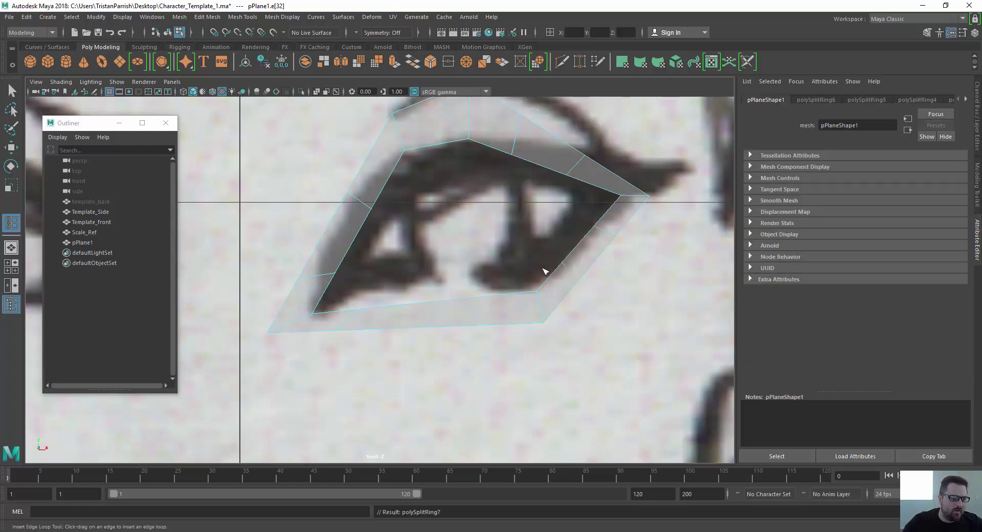
{"action": "left_click", "coordinate": [489, 296]}
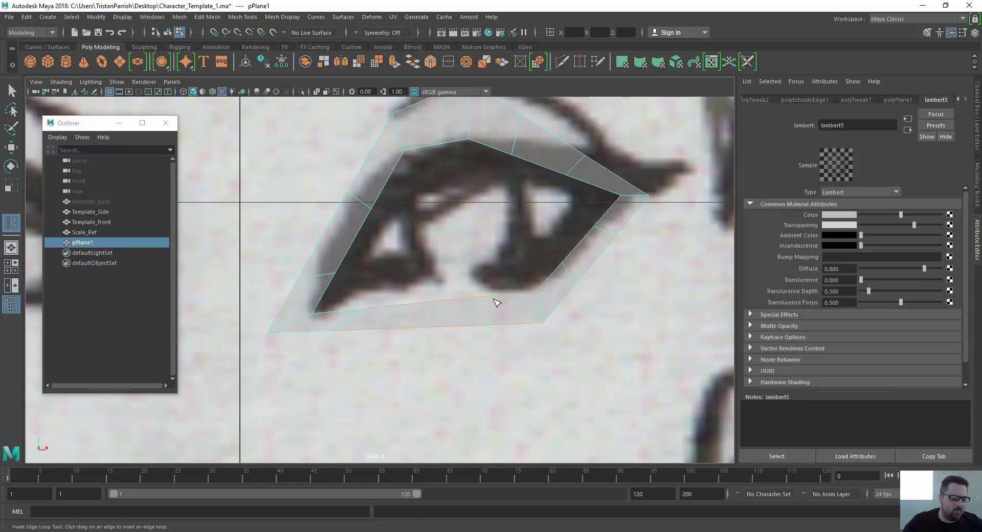
{"action": "left_click", "coordinate": [494, 300]}
{"action": "left_click", "coordinate": [426, 306]}
{"action": "scroll", "coordinate": [398, 270], "scroll_direction": "down", "scroll_amount": 5}
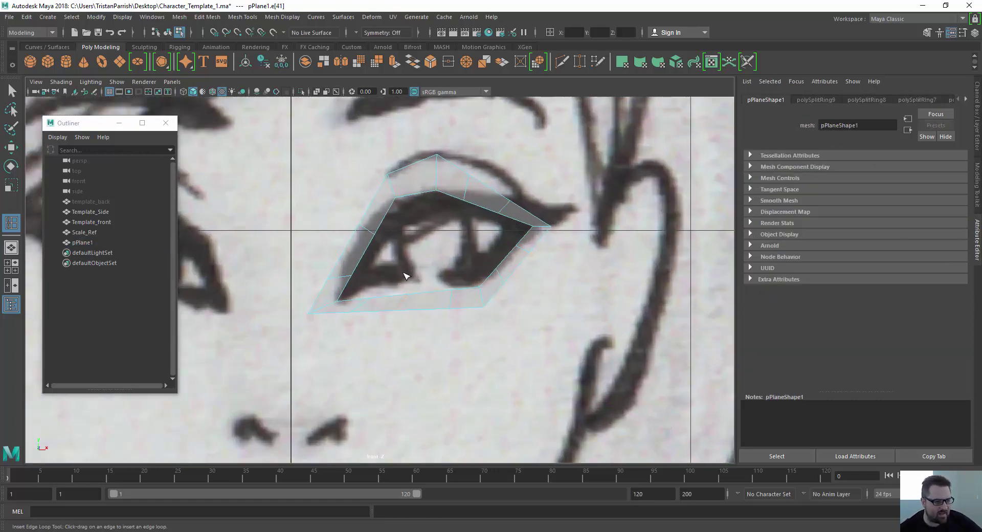
Move the two vertex pairs on the ring's nose side outward to follow the curved contour of the drawn eye.
{"action": "scroll", "coordinate": [401, 274], "scroll_direction": "up", "scroll_amount": 6}
{"action": "key", "text": "w"}
{"action": "scroll", "coordinate": [401, 225], "scroll_direction": "down", "scroll_amount": 4}
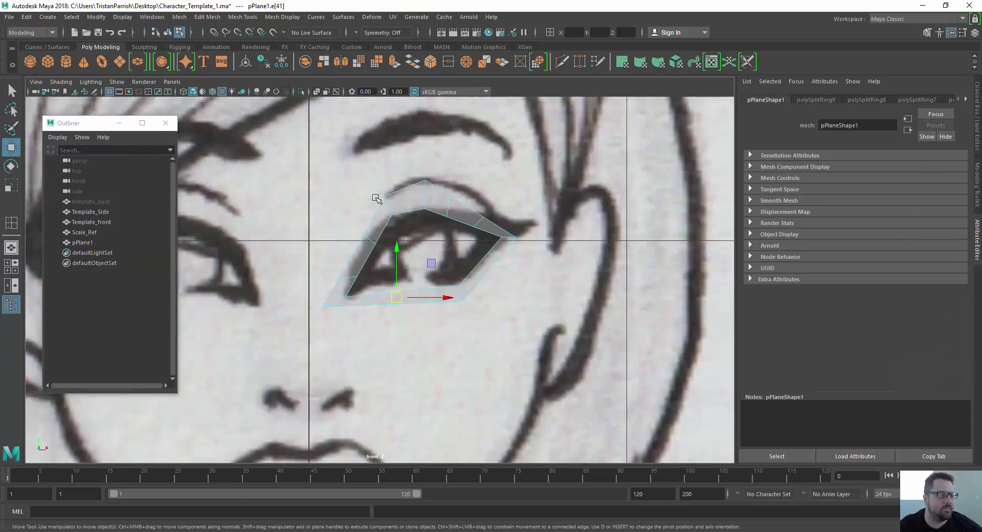
{"action": "scroll", "coordinate": [399, 225], "scroll_direction": "up", "scroll_amount": 3}
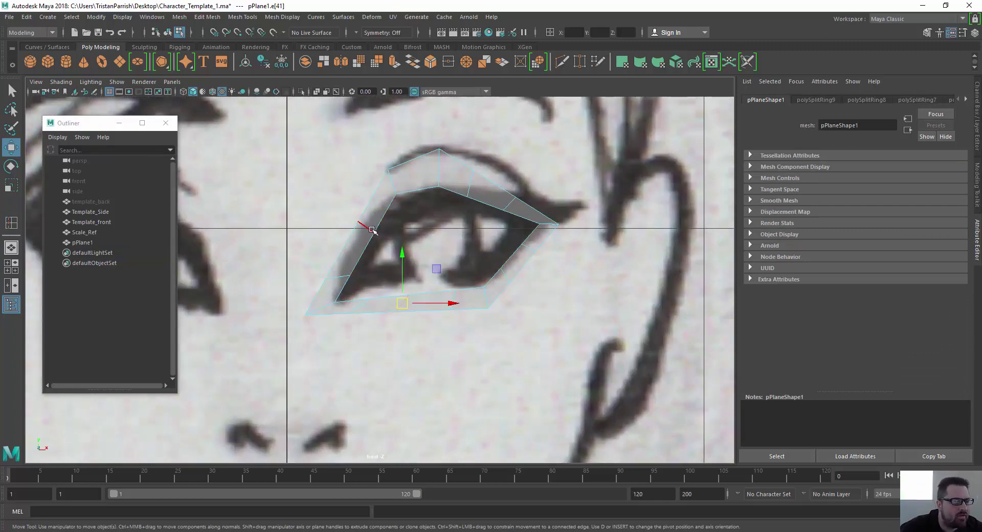
{"action": "scroll", "coordinate": [374, 229], "scroll_direction": "up", "scroll_amount": 4}
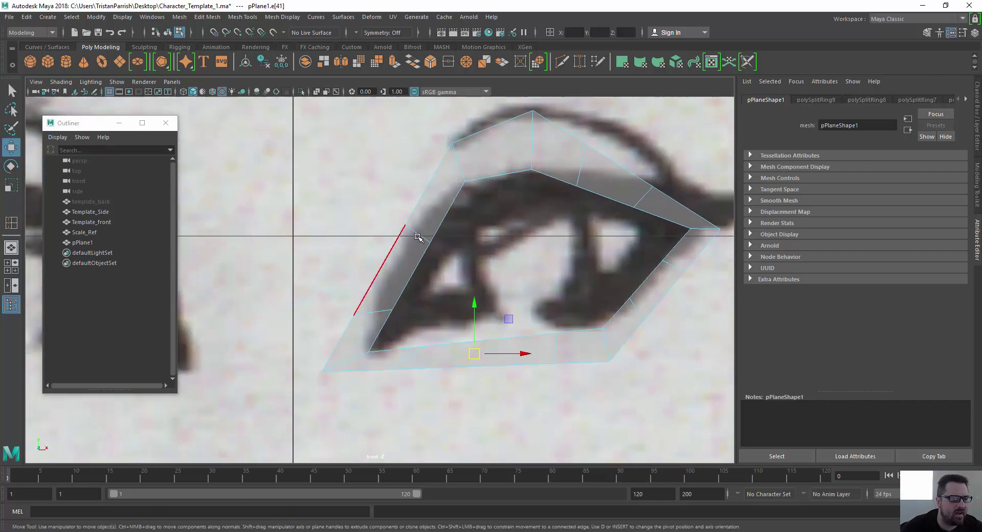
{"action": "right_click_drag", "start_coordinate": [423, 238], "coordinate": [382, 209]}
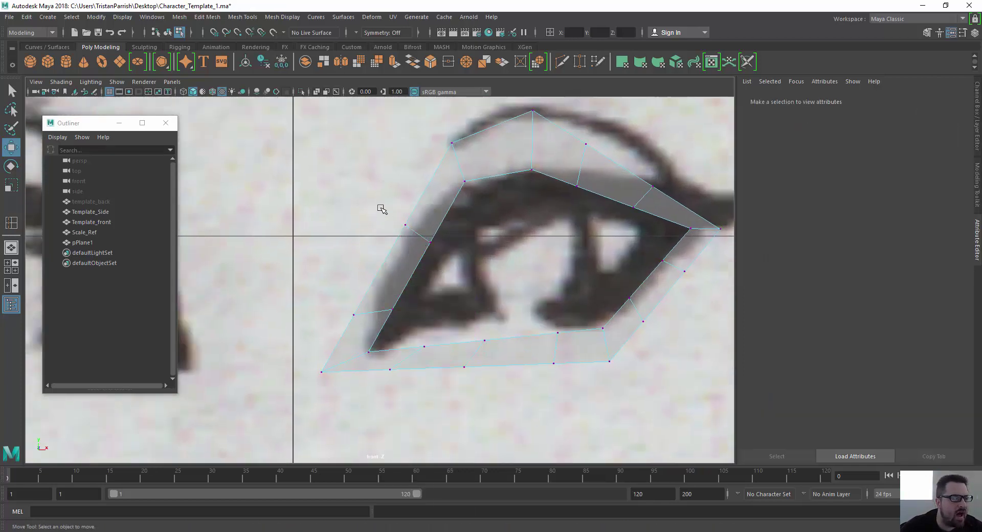
{"action": "left_click_drag", "start_coordinate": [419, 237], "coordinate": [407, 224]}
{"action": "left_click", "coordinate": [354, 287]}
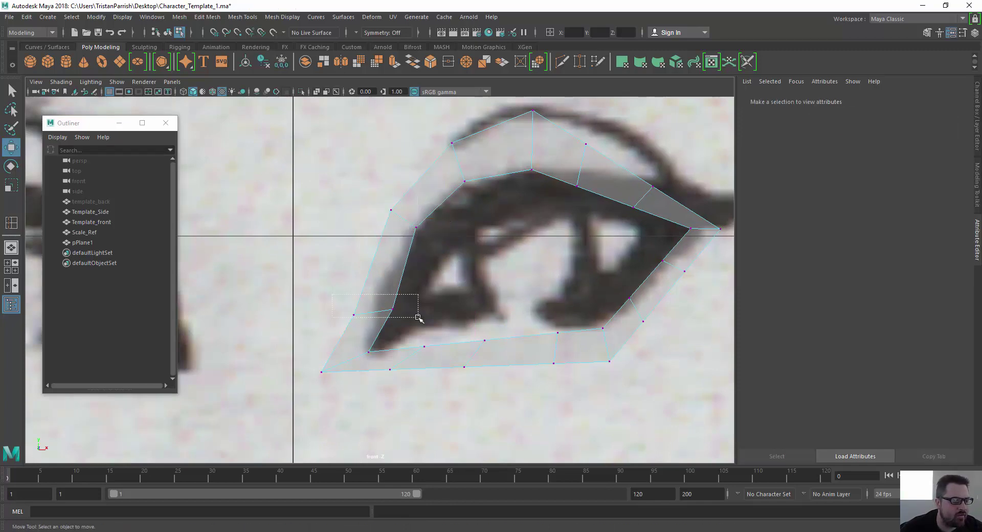
{"action": "left_click_drag", "start_coordinate": [419, 318], "coordinate": [378, 311]}
{"action": "left_click", "coordinate": [328, 330]}
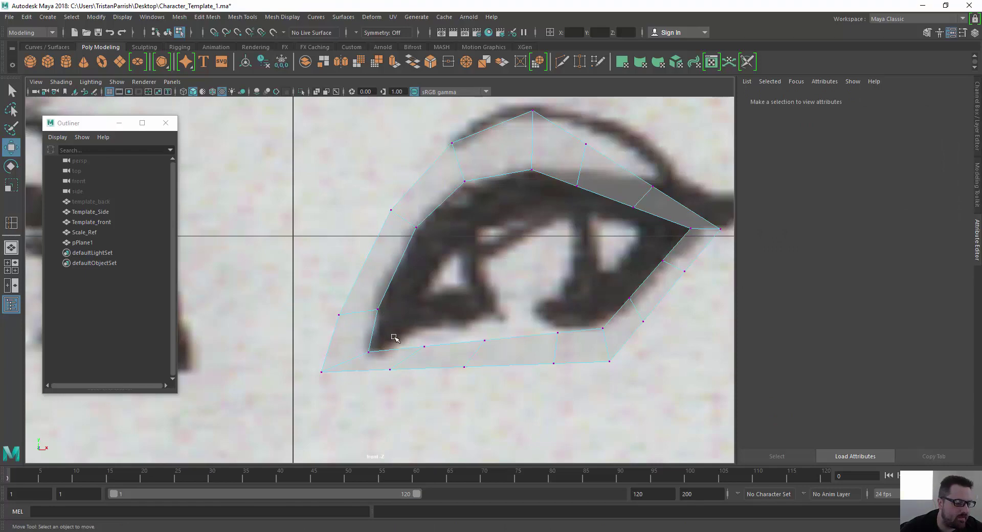
Reposition the lower-lid vertex pair nearest the inner eye corner, and raise the next opening vertex to the drawn lower lid line.
{"action": "left_click", "coordinate": [425, 347]}
{"action": "left_click_drag", "start_coordinate": [424, 347], "coordinate": [413, 326]}
{"action": "left_click", "coordinate": [390, 369]}
{"action": "mouse_move", "coordinate": [390, 370]}
{"action": "left_mouse_down"}
{"action": "mouse_move", "coordinate": [404, 364]}
{"action": "mouse_move", "coordinate": [403, 372]}
{"action": "mouse_move", "coordinate": [380, 356]}
{"action": "left_mouse_up"}
{"action": "left_click_drag", "start_coordinate": [505, 356], "coordinate": [505, 357]}
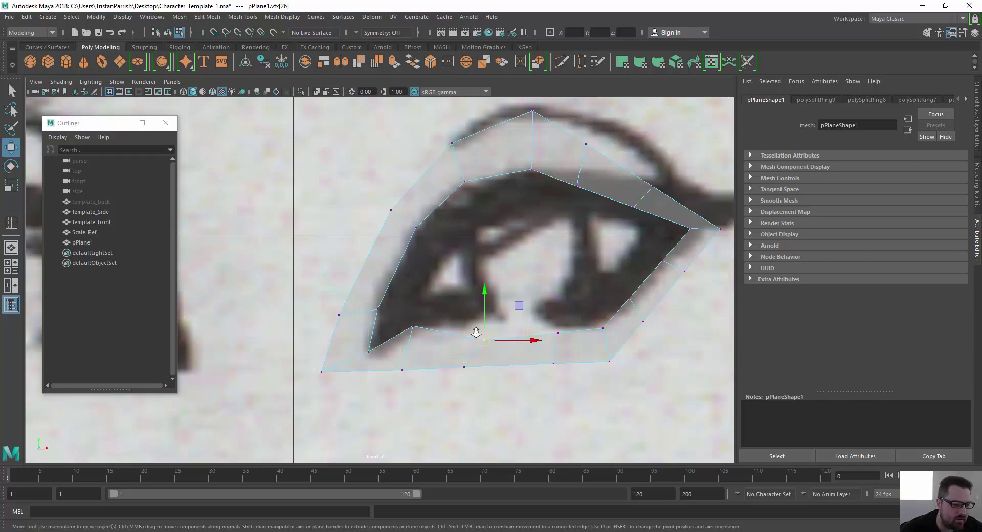
{"action": "scroll", "coordinate": [460, 328], "scroll_direction": "down", "scroll_amount": 4}
{"action": "left_click_drag", "start_coordinate": [440, 314], "coordinate": [440, 305]}
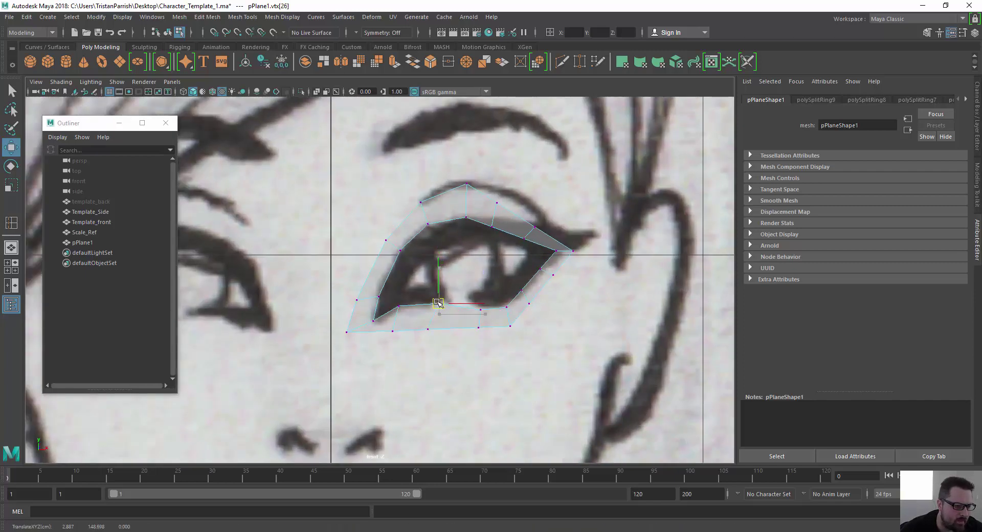
{"action": "scroll", "coordinate": [478, 289], "scroll_direction": "up", "scroll_amount": 2}
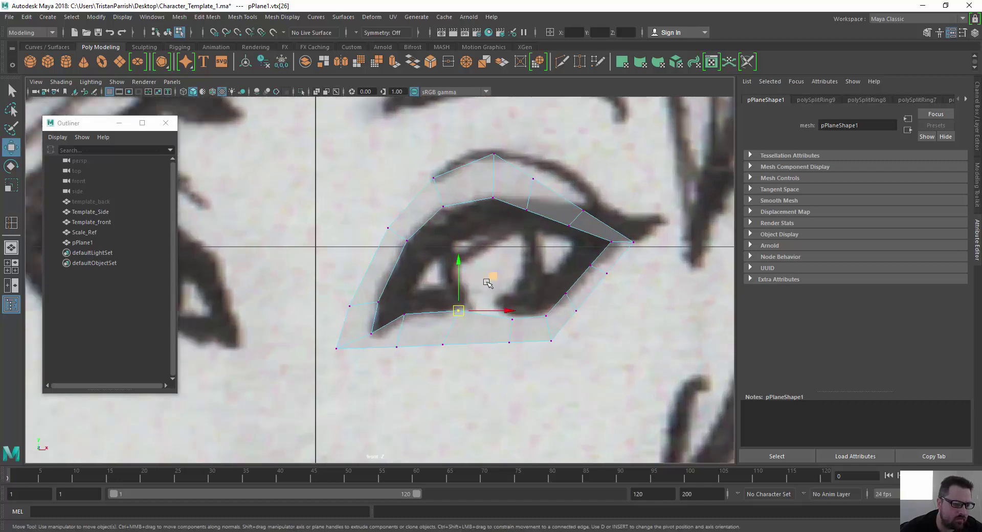
{"action": "mouse_move", "coordinate": [488, 282]}
{"action": "left_mouse_down"}
{"action": "mouse_move", "coordinate": [512, 304]}
{"action": "mouse_move", "coordinate": [494, 286]}
{"action": "left_mouse_up"}
Fit the remaining vertices along the lower outer edge of the eye opening to the drawn lid line.
{"action": "left_click", "coordinate": [533, 300]}
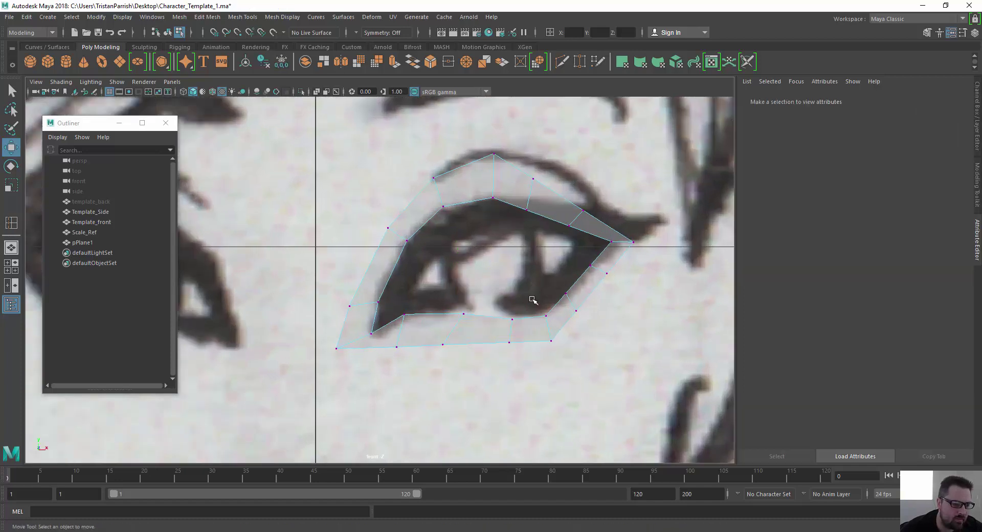
{"action": "left_click_drag", "start_coordinate": [502, 328], "coordinate": [500, 328]}
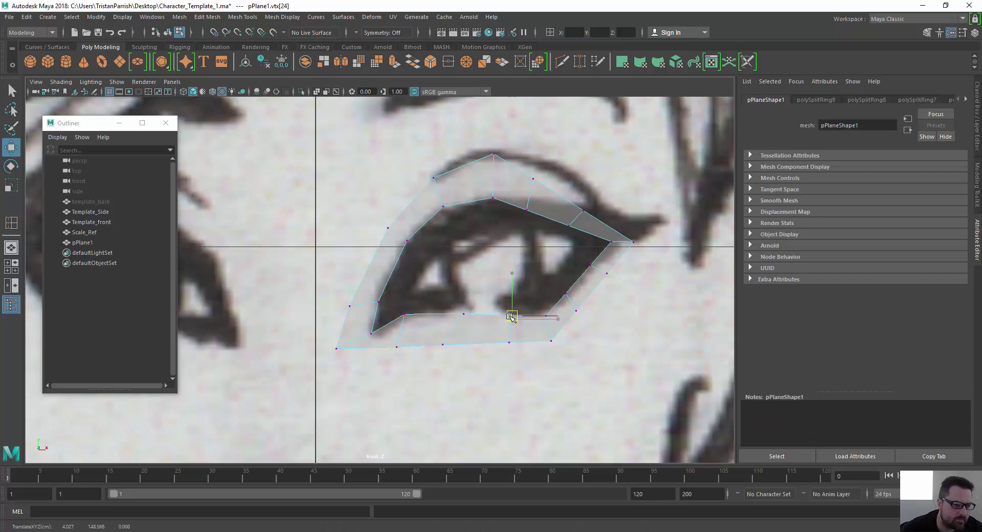
{"action": "left_click", "coordinate": [512, 317]}
{"action": "left_click_drag", "start_coordinate": [558, 321], "coordinate": [558, 321]}
{"action": "left_click_drag", "start_coordinate": [557, 315], "coordinate": [551, 311]}
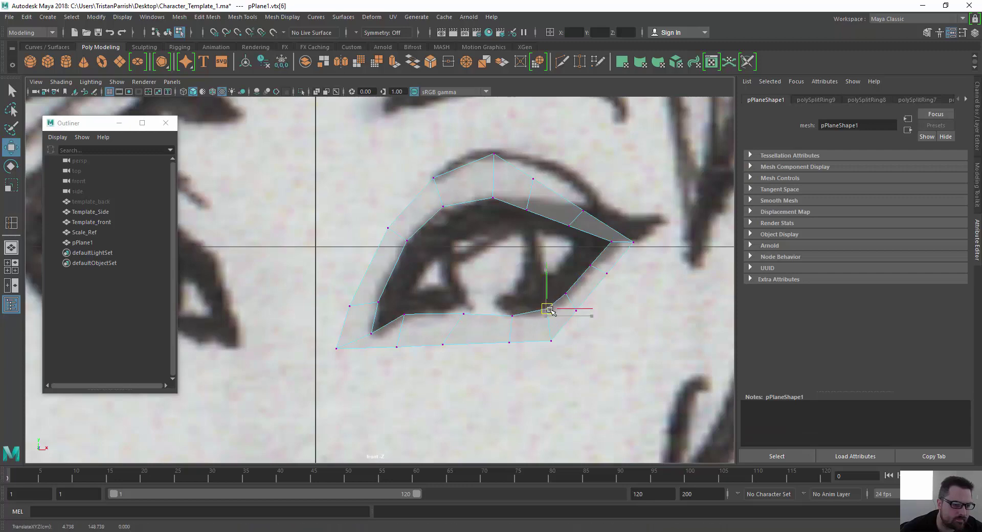
{"action": "left_click", "coordinate": [591, 265]}
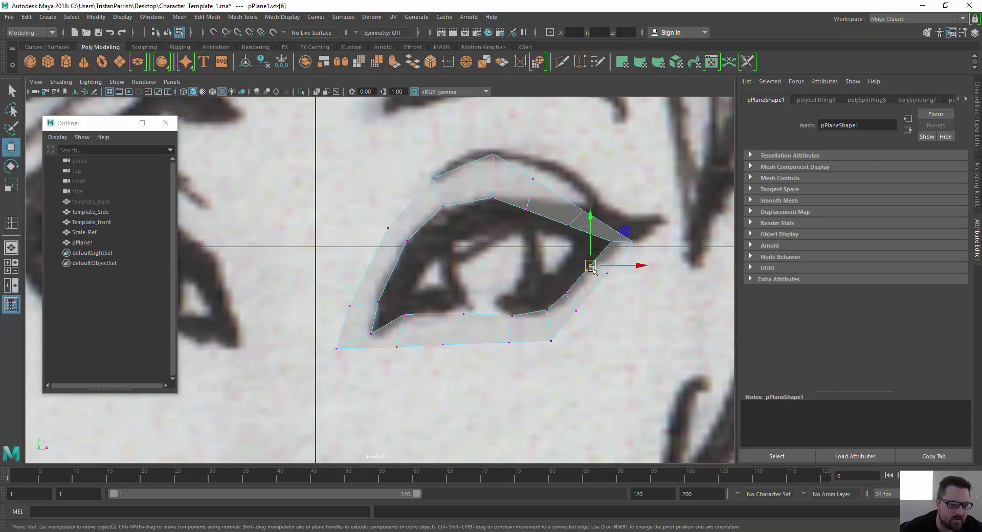
{"action": "left_click_drag", "start_coordinate": [591, 268], "coordinate": [594, 270]}
Move the ring's outer border vertices outward from the outer eye corner along the lower lid to form a rounded contour.
{"action": "left_click", "coordinate": [609, 271]}
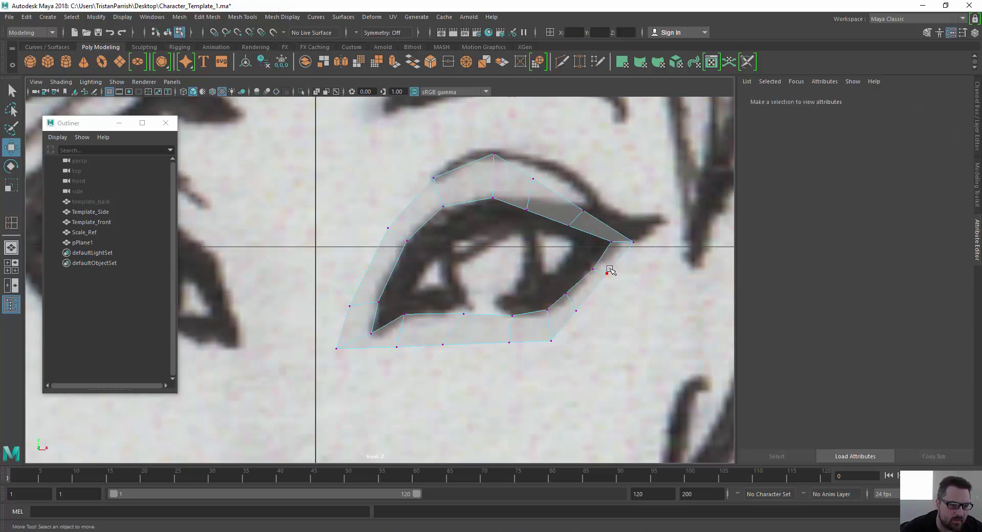
{"action": "double_click", "coordinate": [608, 275]}
{"action": "left_click", "coordinate": [605, 274]}
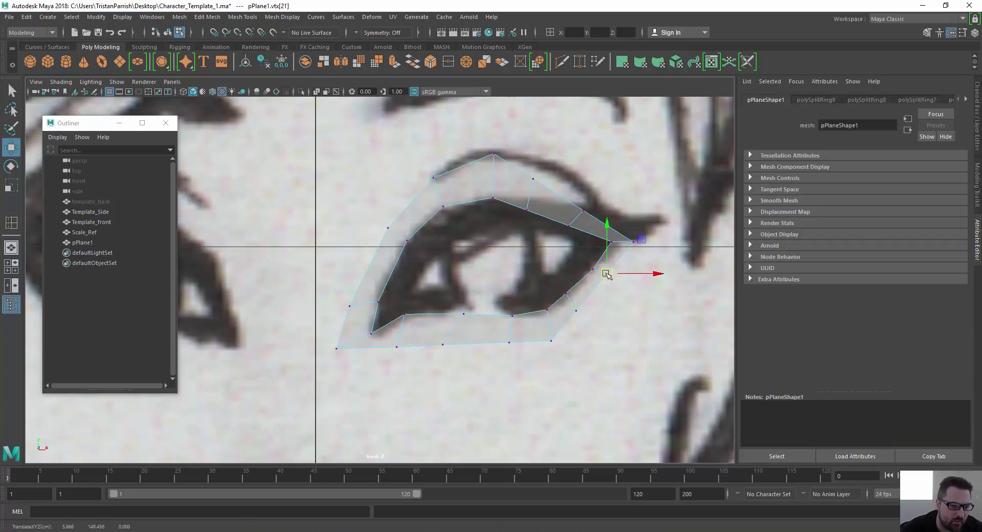
{"action": "left_click_drag", "start_coordinate": [608, 274], "coordinate": [621, 282]}
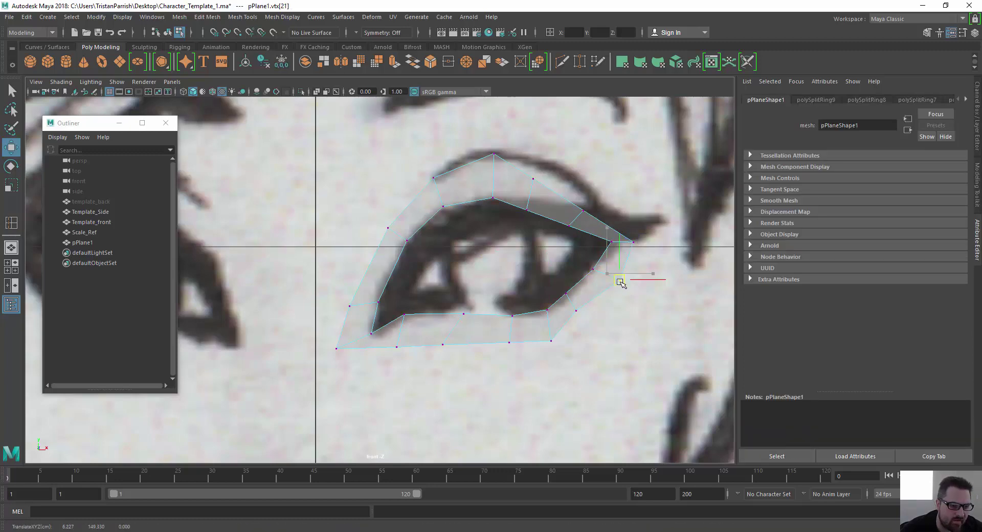
{"action": "left_click", "coordinate": [577, 311]}
{"action": "left_click_drag", "start_coordinate": [582, 319], "coordinate": [507, 356]}
{"action": "left_click", "coordinate": [551, 343]}
{"action": "left_click", "coordinate": [442, 345]}
{"action": "left_click_drag", "start_coordinate": [443, 346], "coordinate": [456, 355]}
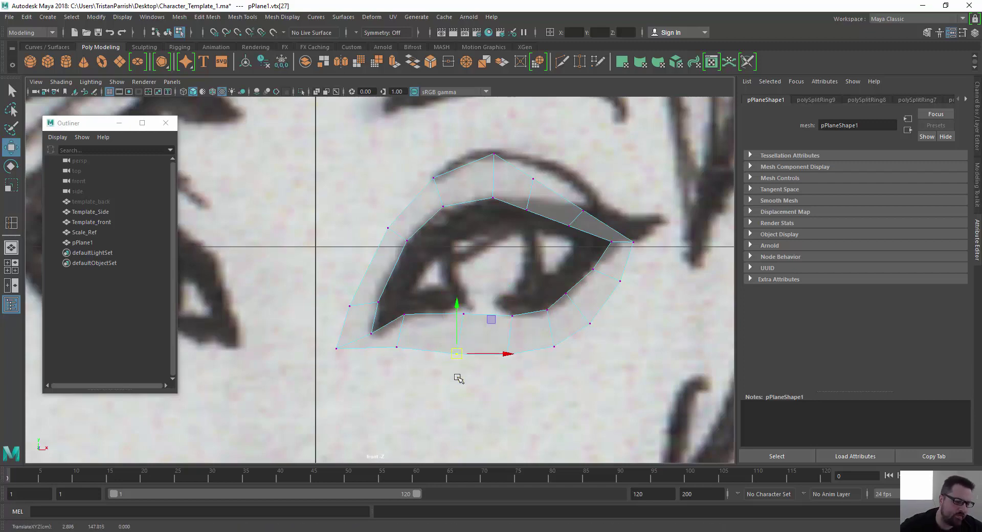
{"action": "scroll", "coordinate": [594, 242], "scroll_direction": "up", "scroll_amount": 2}
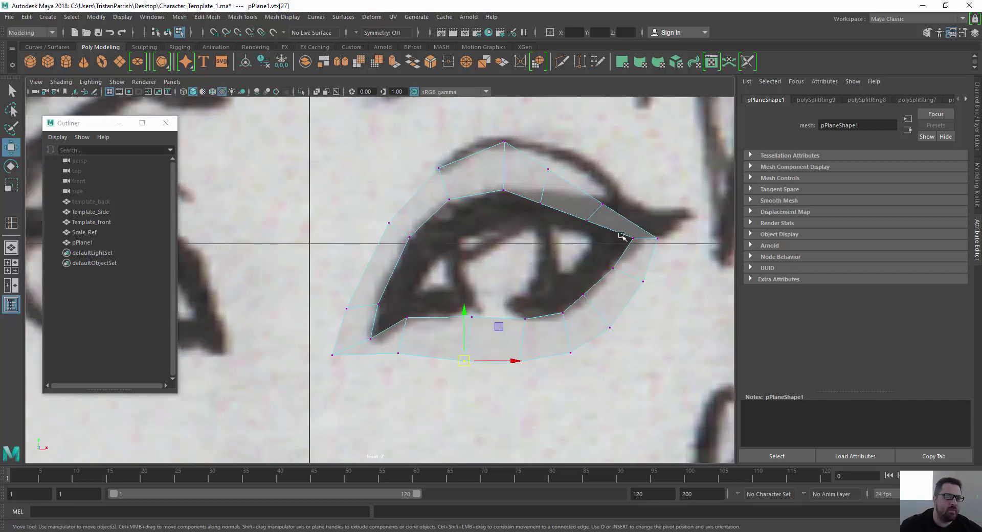
Raise the outer eye corner's border vertex and move the two outer upper-lid vertex pairs up to match the drawn lid and crease.
{"action": "double_click", "coordinate": [657, 239]}
{"action": "left_click", "coordinate": [655, 238]}
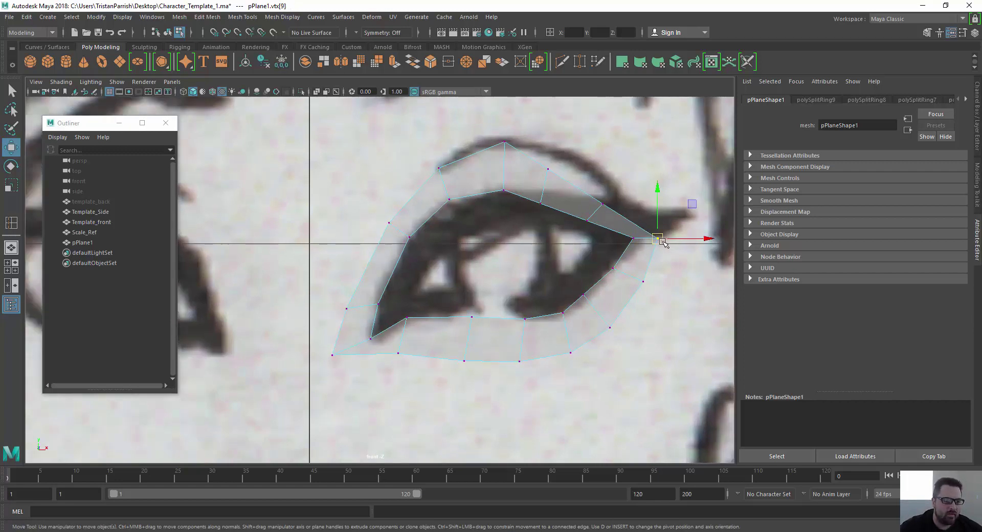
{"action": "left_click_drag", "start_coordinate": [655, 238], "coordinate": [662, 227]}
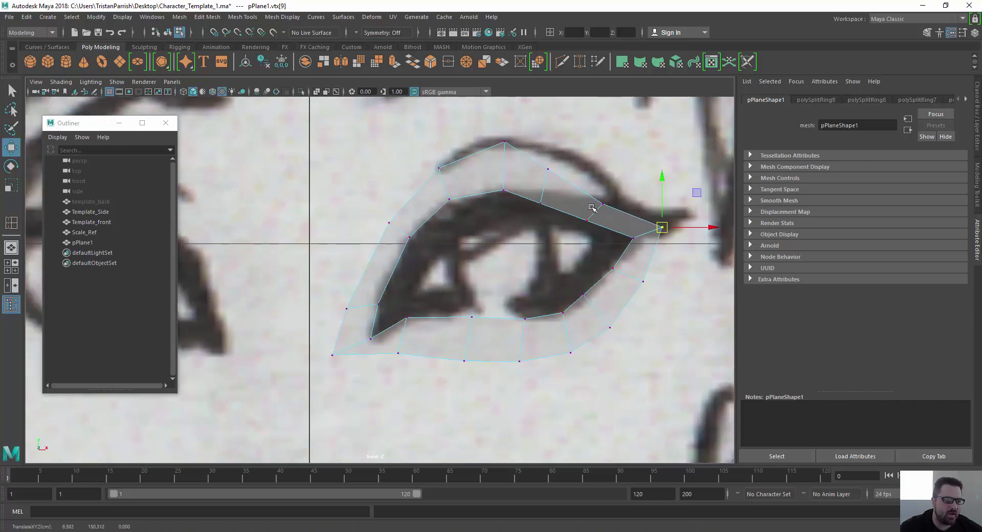
{"action": "mouse_move", "coordinate": [582, 190]}
{"action": "left_mouse_down"}
{"action": "mouse_move", "coordinate": [617, 233]}
{"action": "mouse_move", "coordinate": [607, 191]}
{"action": "mouse_move", "coordinate": [596, 197]}
{"action": "left_mouse_up"}
{"action": "left_click_drag", "start_coordinate": [531, 157], "coordinate": [569, 238]}
{"action": "left_click_drag", "start_coordinate": [542, 191], "coordinate": [545, 184]}
{"action": "scroll", "coordinate": [446, 222], "scroll_direction": "down", "scroll_amount": 8}
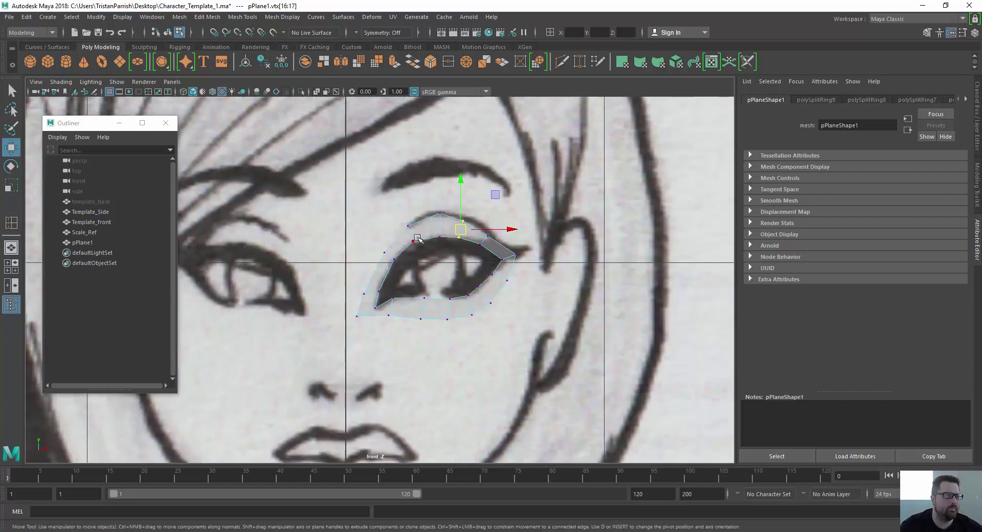
Nudge the eye opening's inner corner vertex toward the eye and deselect it.
{"action": "scroll", "coordinate": [363, 271], "scroll_direction": "up", "scroll_amount": 9}
{"action": "scroll", "coordinate": [401, 274], "scroll_direction": "down", "scroll_amount": 4}
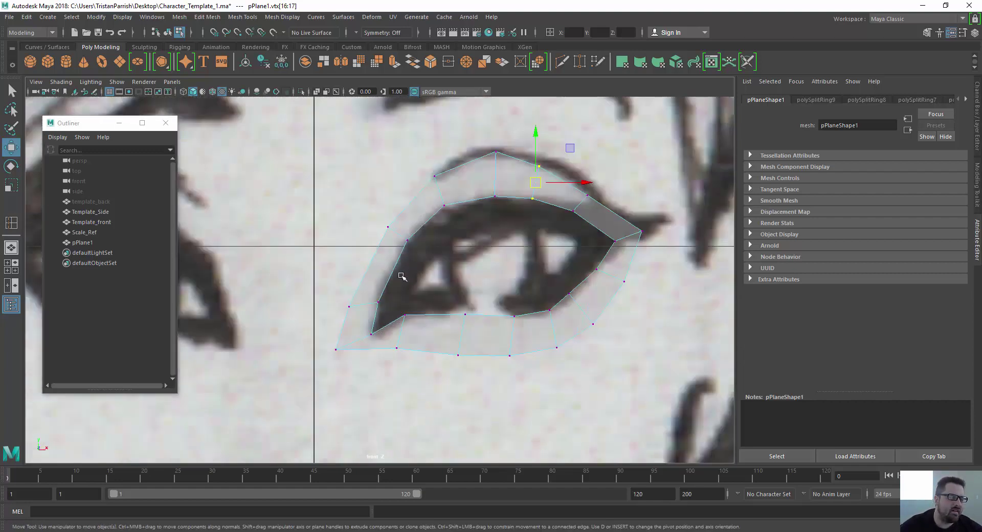
{"action": "scroll", "coordinate": [425, 274], "scroll_direction": "up", "scroll_amount": 2}
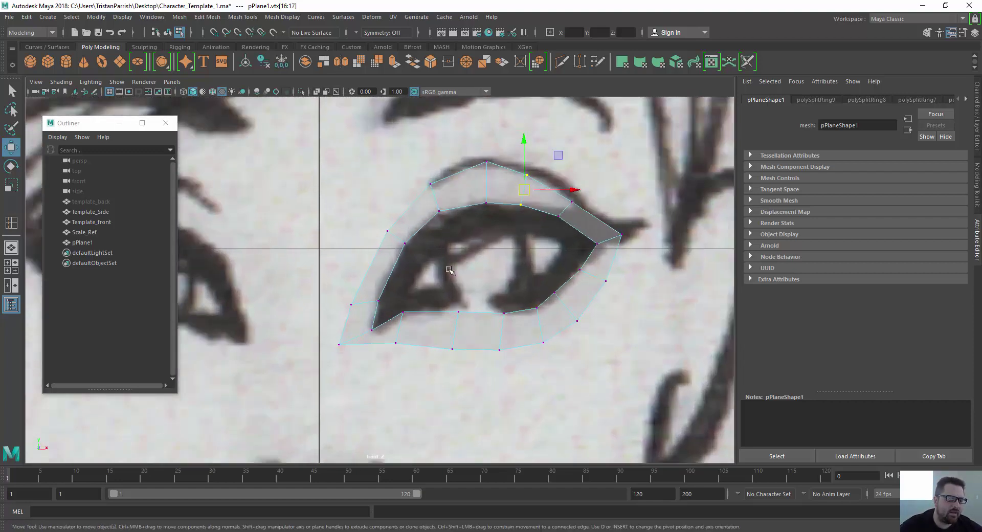
{"action": "left_click", "coordinate": [360, 317]}
{"action": "left_click", "coordinate": [371, 331]}
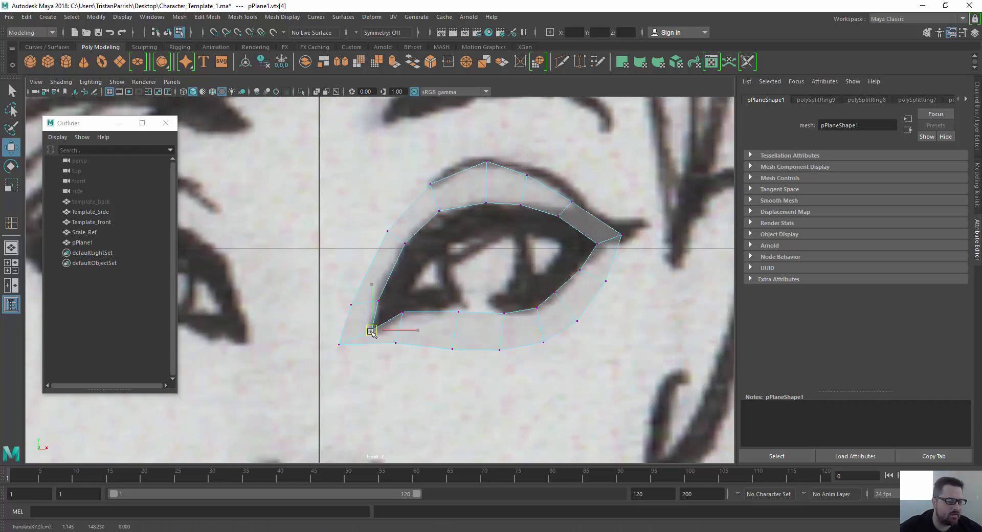
{"action": "scroll", "coordinate": [444, 252], "scroll_direction": "up", "scroll_amount": 3}
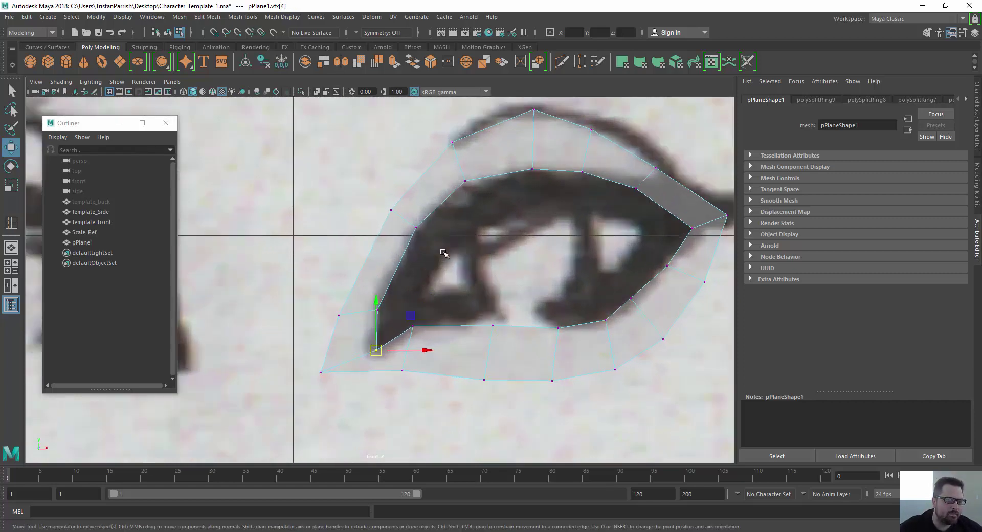
{"action": "left_click", "coordinate": [444, 272]}
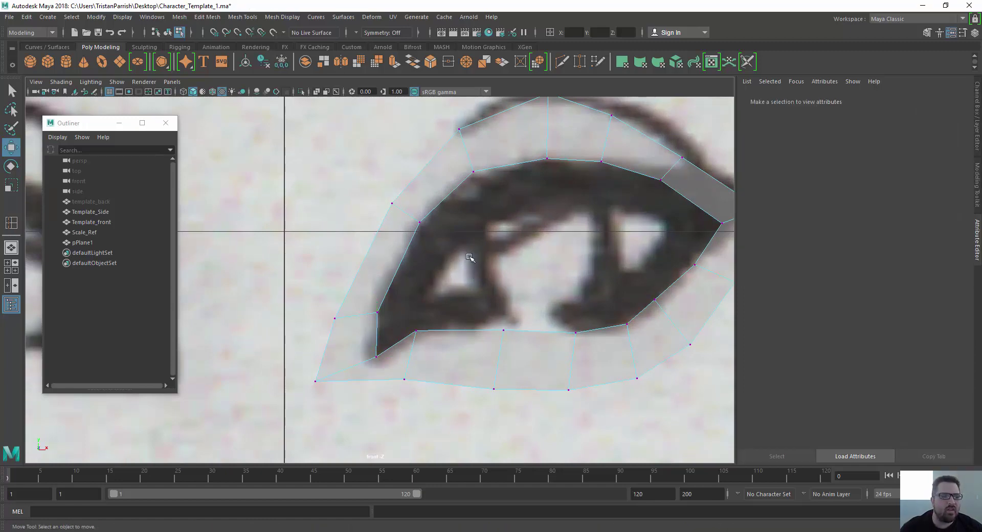
{"action": "scroll", "coordinate": [509, 279], "scroll_direction": "down", "scroll_amount": 5}
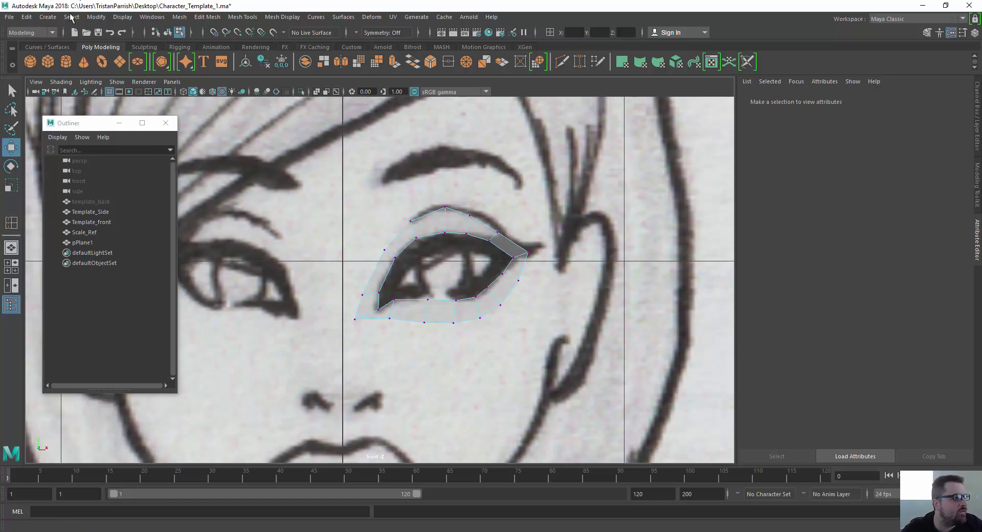
Enable interactive creation for polygon primitives and draw a polygon sphere centred on the drawn eye as the eyeball.
{"action": "left_click", "coordinate": [47, 17]}
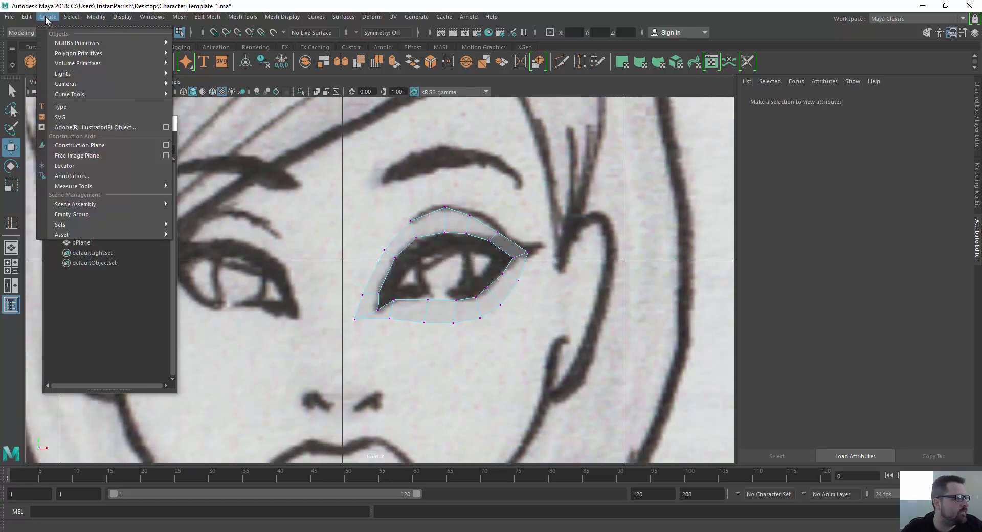
{"action": "mouse_move", "coordinate": [69, 55]}
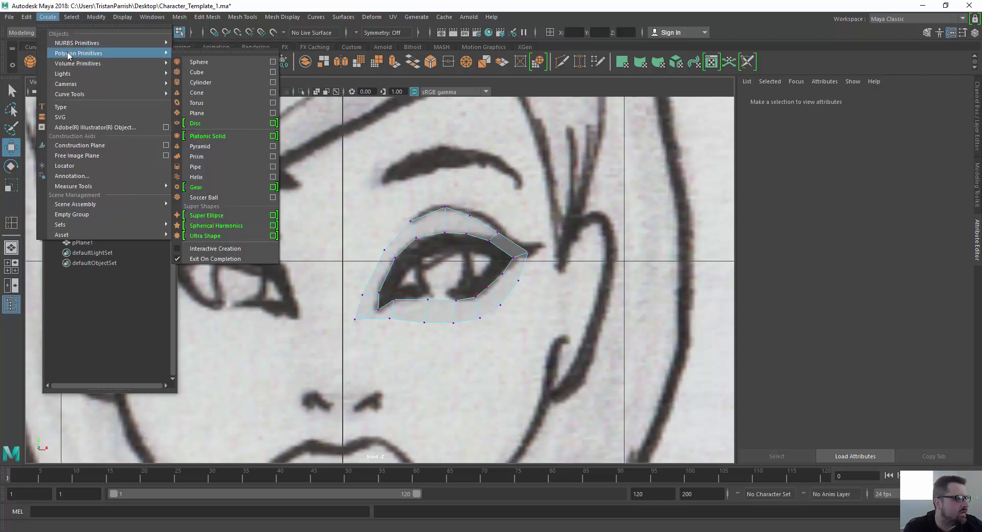
{"action": "left_click", "coordinate": [217, 249]}
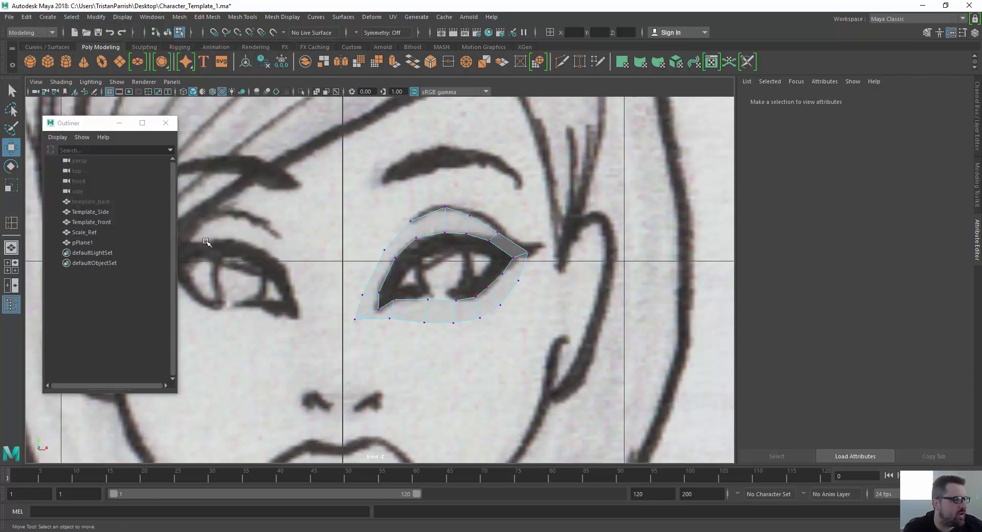
{"action": "left_click", "coordinate": [30, 63]}
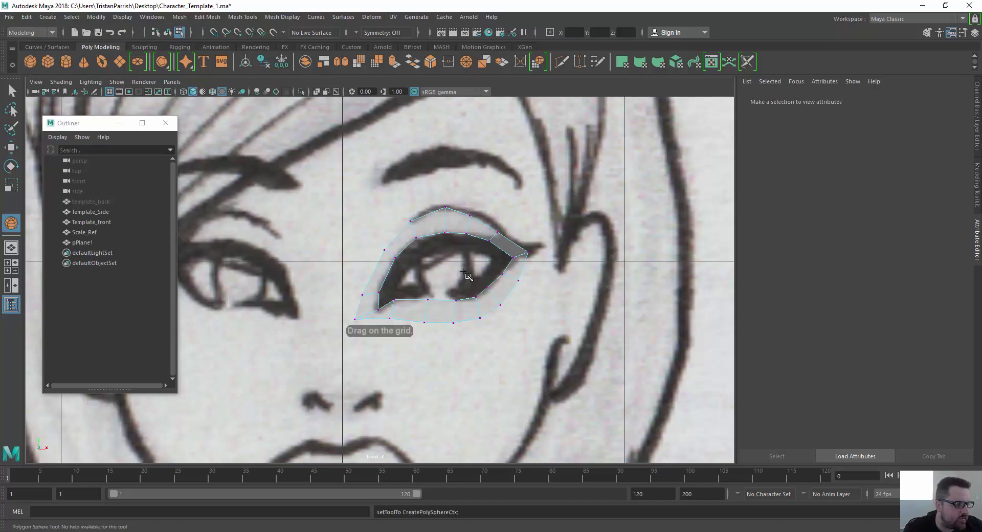
{"action": "left_click_drag", "start_coordinate": [443, 266], "coordinate": [502, 311]}
{"action": "key", "text": "w"}
{"action": "key", "text": "q"}
{"action": "scroll", "coordinate": [426, 265], "scroll_direction": "up", "scroll_amount": 3}
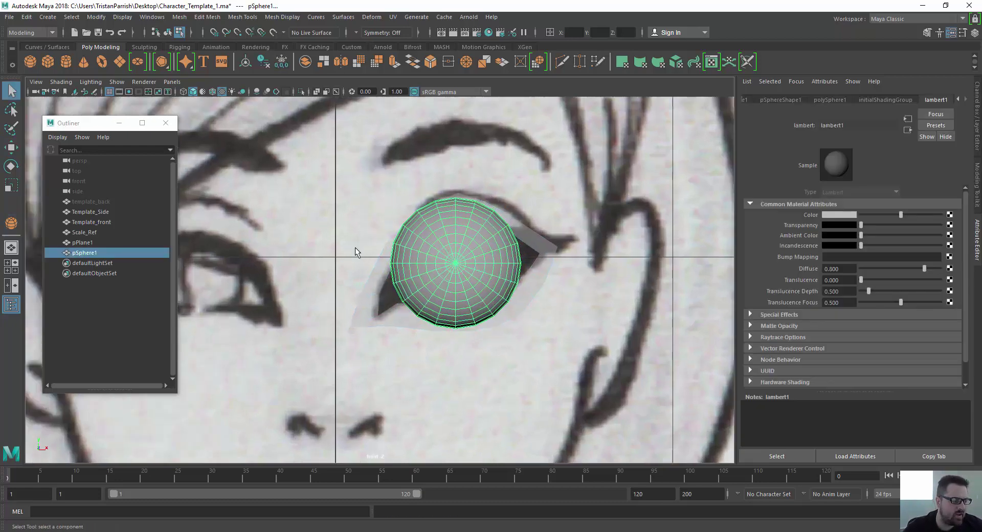
Rename the new sphere to Left_eye.
{"action": "double_click", "coordinate": [86, 253]}
{"action": "type", "text": "L"}
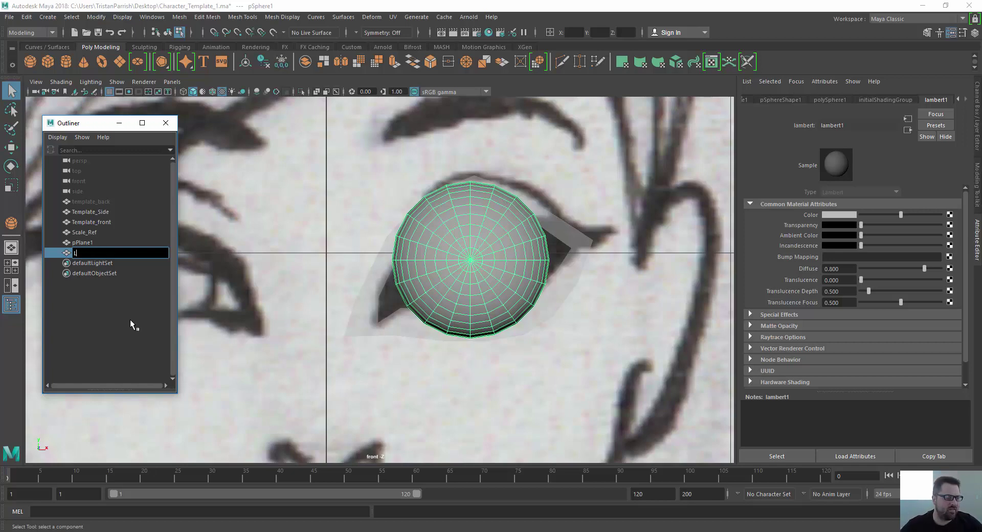
{"action": "type", "text": "eft_eye"}
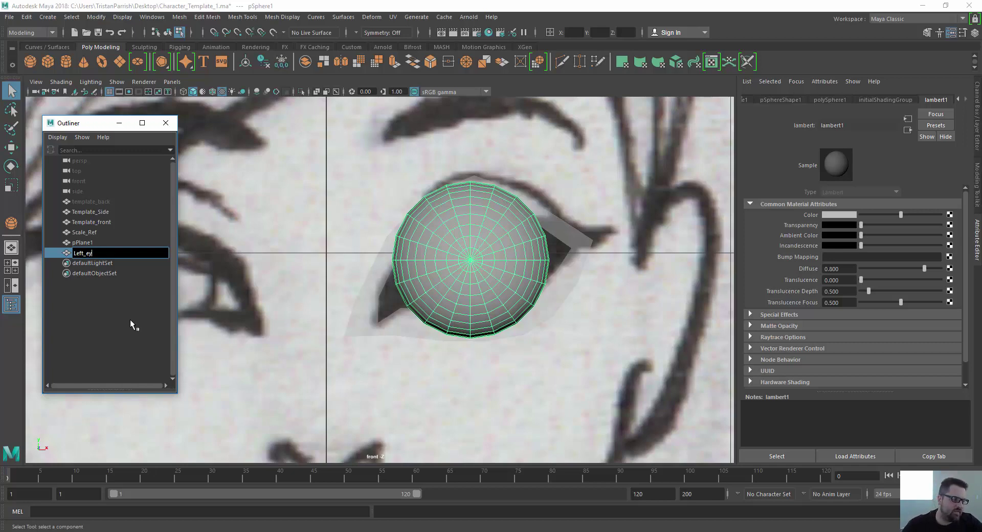
{"action": "key", "text": "Return"}
{"action": "scroll", "coordinate": [397, 227], "scroll_direction": "down", "scroll_amount": 2}
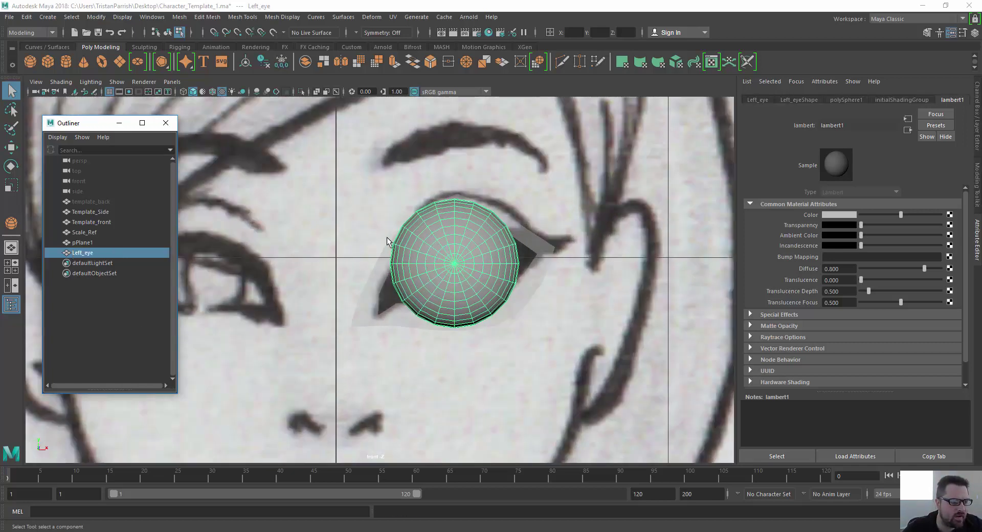
Display all four views, select the Left_eye sphere and move it back behind the eye ring.
{"action": "left_click", "coordinate": [333, 217]}
{"action": "key", "text": "space"}
{"action": "mouse_move", "coordinate": [590, 172]}
{"action": "left_mouse_down", "text": "alt"}
{"action": "mouse_move", "coordinate": [548, 164]}
{"action": "mouse_move", "coordinate": [477, 201]}
{"action": "mouse_move", "coordinate": [485, 182]}
{"action": "left_mouse_up", "text": "alt"}
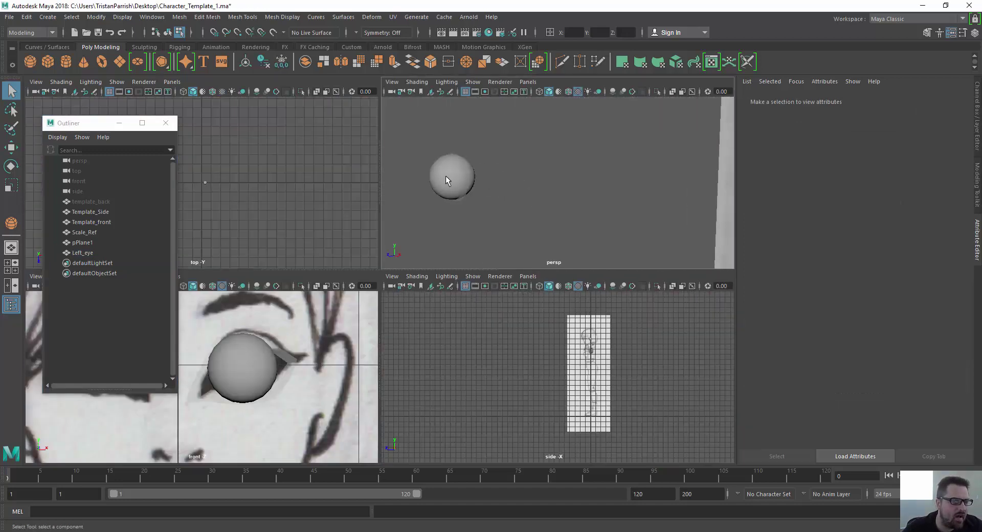
{"action": "left_click", "coordinate": [446, 176]}
{"action": "left_click", "coordinate": [466, 167]}
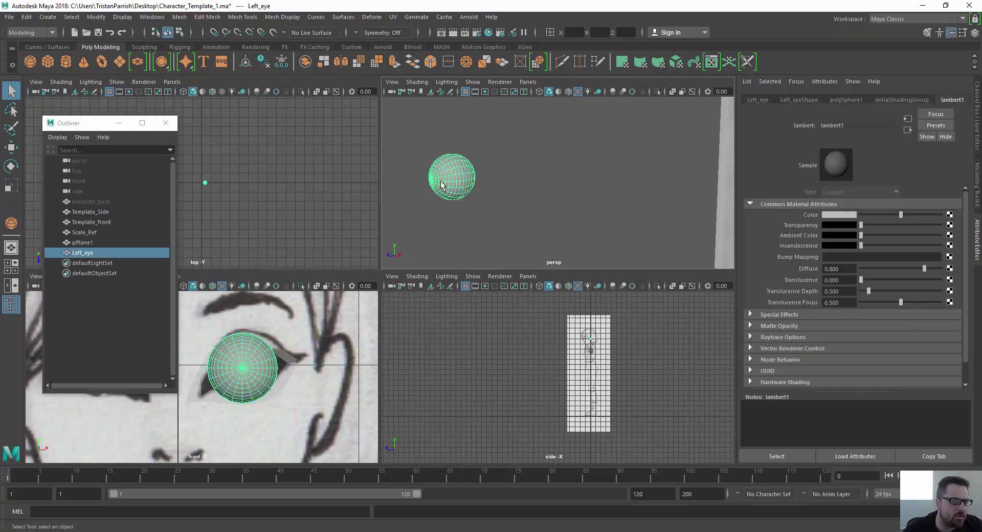
{"action": "key", "text": "w"}
{"action": "left_click_drag", "start_coordinate": [415, 183], "coordinate": [543, 206]}
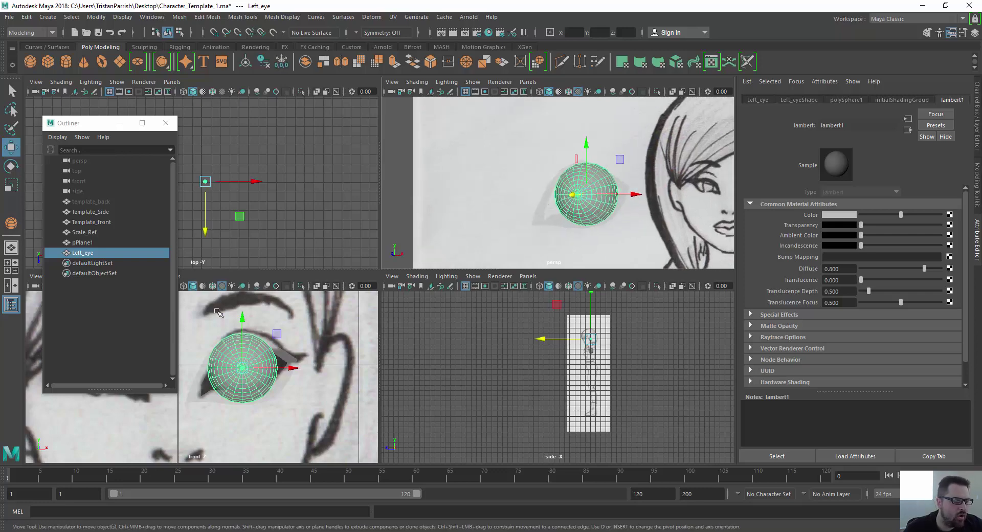
Scale the Left_eye sphere up uniformly to 1.192.
{"action": "scroll", "coordinate": [514, 206], "scroll_direction": "up", "scroll_amount": 2}
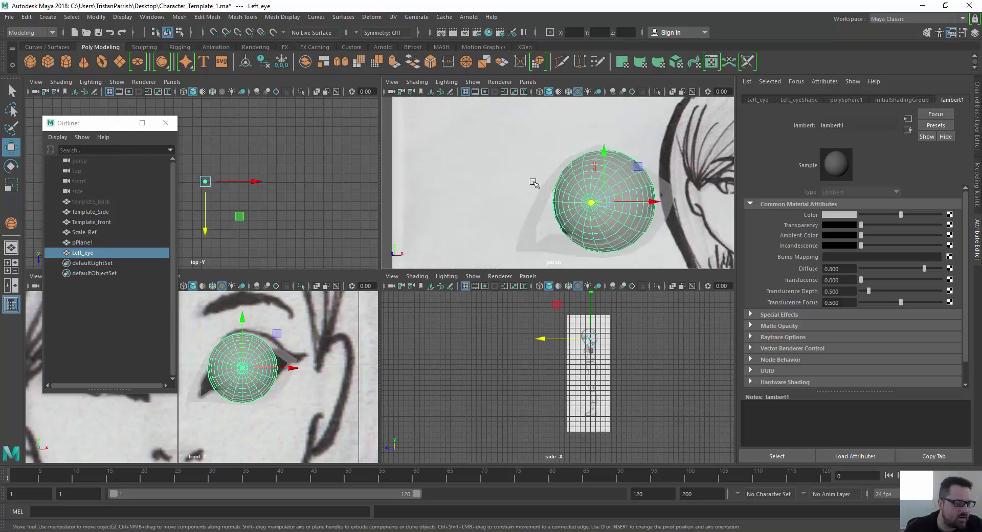
{"action": "scroll", "coordinate": [523, 148], "scroll_direction": "up", "scroll_amount": 2}
{"action": "mouse_move", "coordinate": [523, 148]}
{"action": "left_mouse_down", "text": "alt"}
{"action": "mouse_move", "coordinate": [592, 152]}
{"action": "mouse_move", "coordinate": [565, 163]}
{"action": "mouse_move", "coordinate": [630, 163]}
{"action": "left_mouse_up", "text": "alt"}
{"action": "key", "text": "r"}
{"action": "key", "text": "w"}
Reposition the Left_eye sphere in depth behind the eye ring, at Translate Z -2.094, and frame it.
{"action": "scroll", "coordinate": [532, 175], "scroll_direction": "down", "scroll_amount": 3}
{"action": "left_click_drag", "start_coordinate": [530, 175], "coordinate": [426, 185], "text": "alt"}
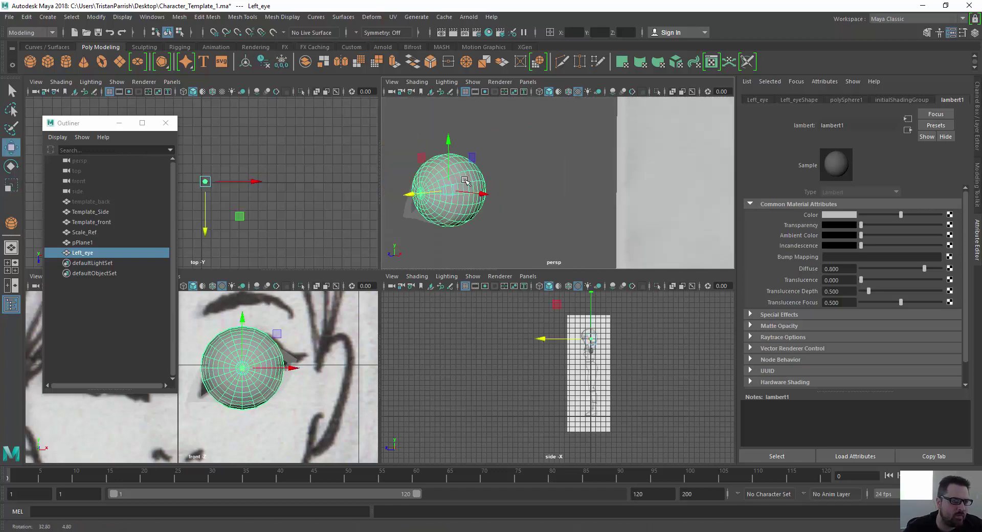
{"action": "middle_click_drag", "start_coordinate": [426, 186], "coordinate": [571, 173], "text": "alt"}
{"action": "left_click_drag", "start_coordinate": [572, 173], "coordinate": [437, 185], "text": "alt"}
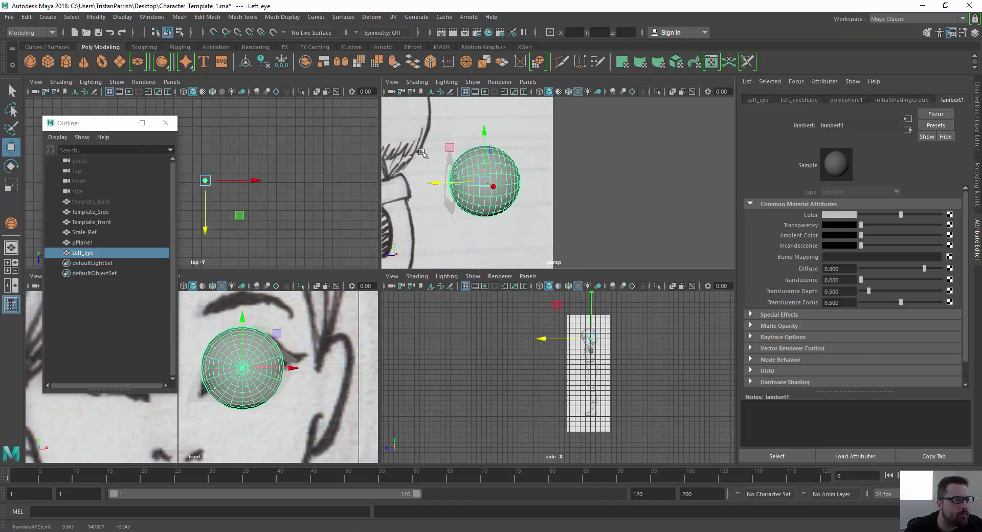
{"action": "scroll", "coordinate": [446, 151], "scroll_direction": "up", "scroll_amount": 2}
{"action": "left_click_drag", "start_coordinate": [446, 151], "coordinate": [493, 175], "text": "alt"}
{"action": "key", "text": "f"}
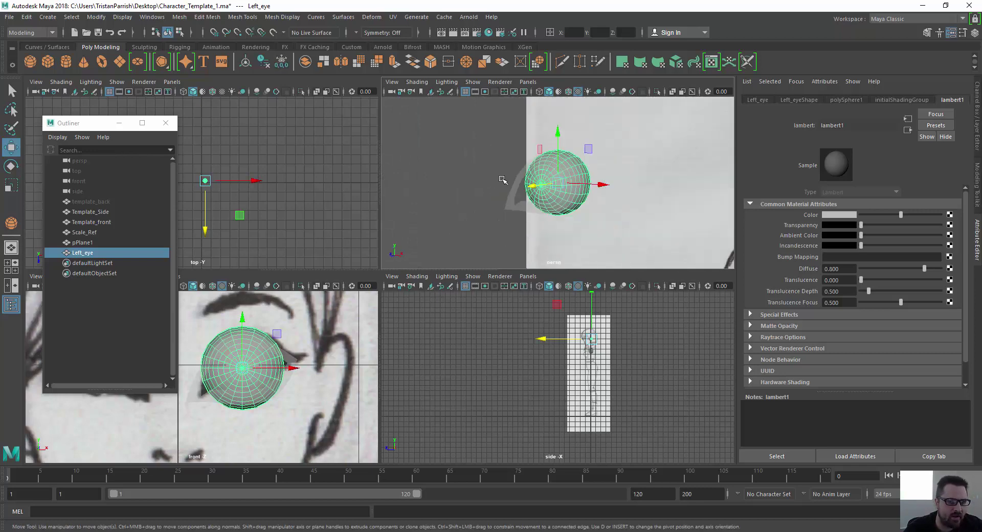
Set the eyeball sphere's axis and height subdivisions to 12 each and deselect it.
{"action": "left_click", "coordinate": [977, 129]}
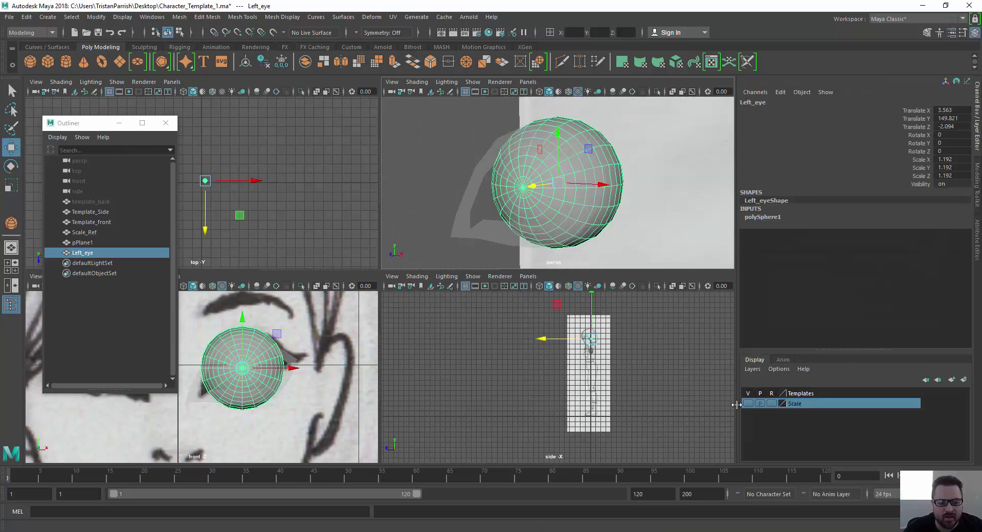
{"action": "left_click", "coordinate": [766, 220]}
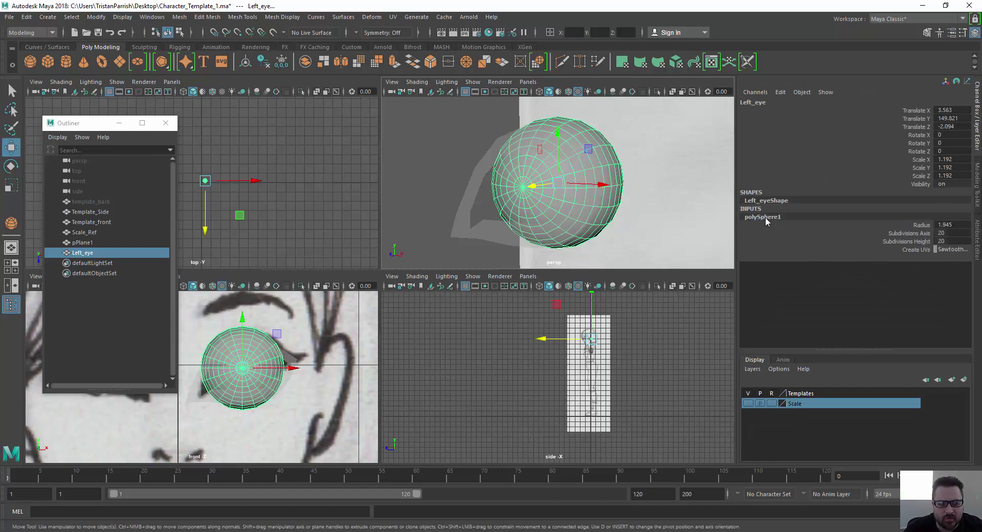
{"action": "left_click", "coordinate": [952, 234]}
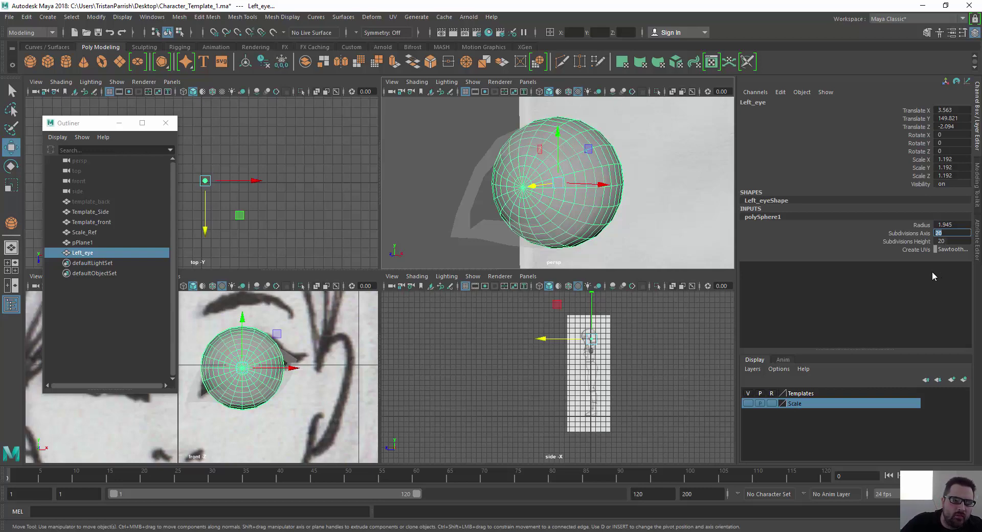
{"action": "type", "text": "12"}
{"action": "key", "text": "Return"}
{"action": "left_click", "coordinate": [949, 241]}
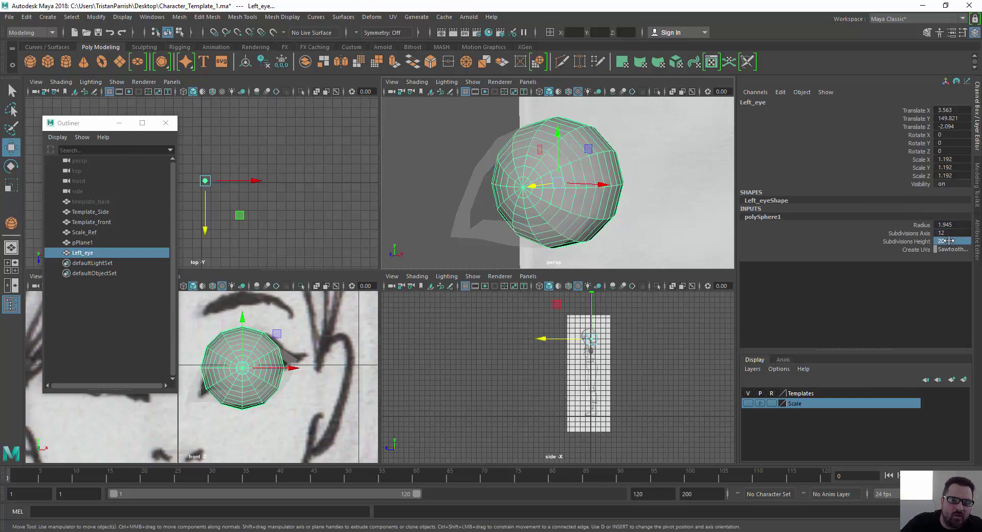
{"action": "type", "text": "12"}
{"action": "key", "text": "Return"}
{"action": "left_click", "coordinate": [463, 173]}
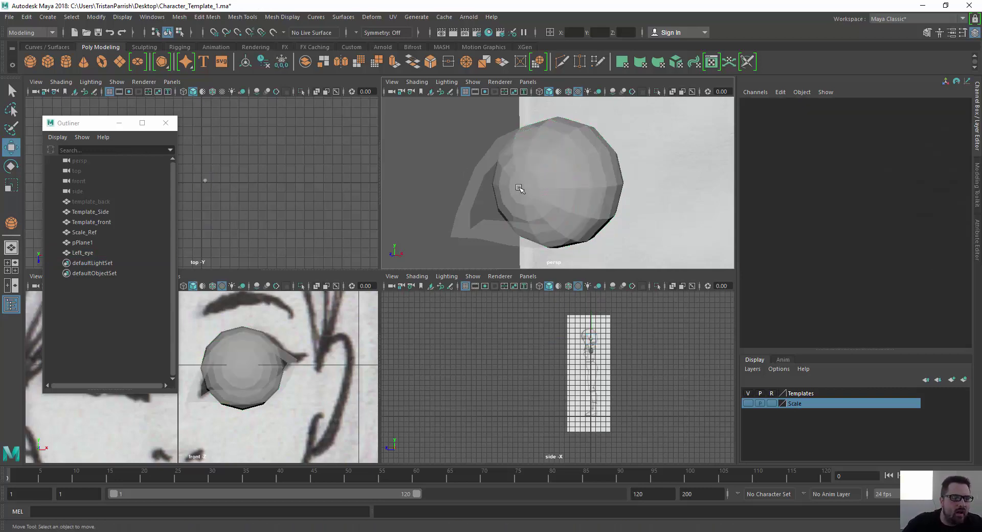
Select the Left_eye sphere and soften its edges.
{"action": "left_click", "coordinate": [519, 188]}
{"action": "left_click_drag", "start_coordinate": [466, 200], "coordinate": [431, 182], "text": "alt"}
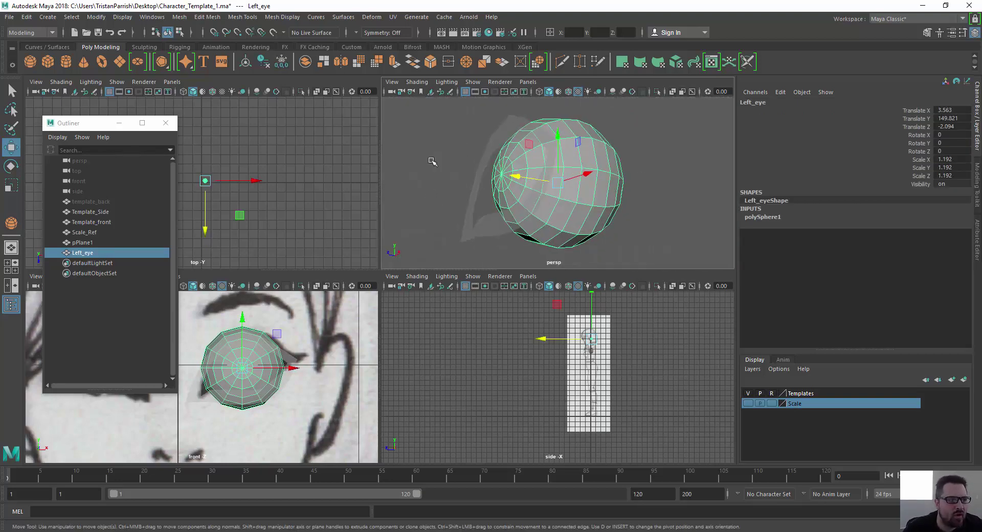
{"action": "left_click", "coordinate": [429, 126]}
{"action": "left_click", "coordinate": [560, 195]}
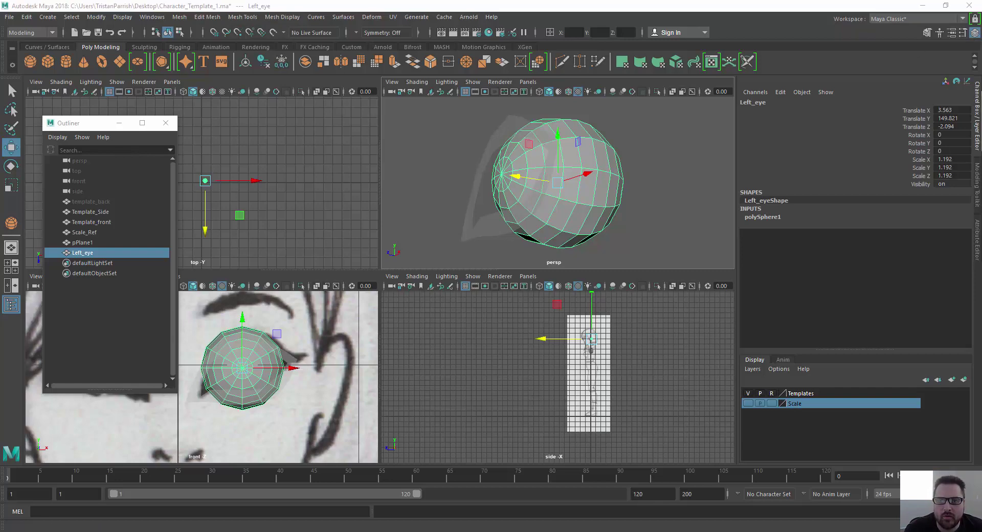
{"action": "left_click", "coordinate": [282, 17]}
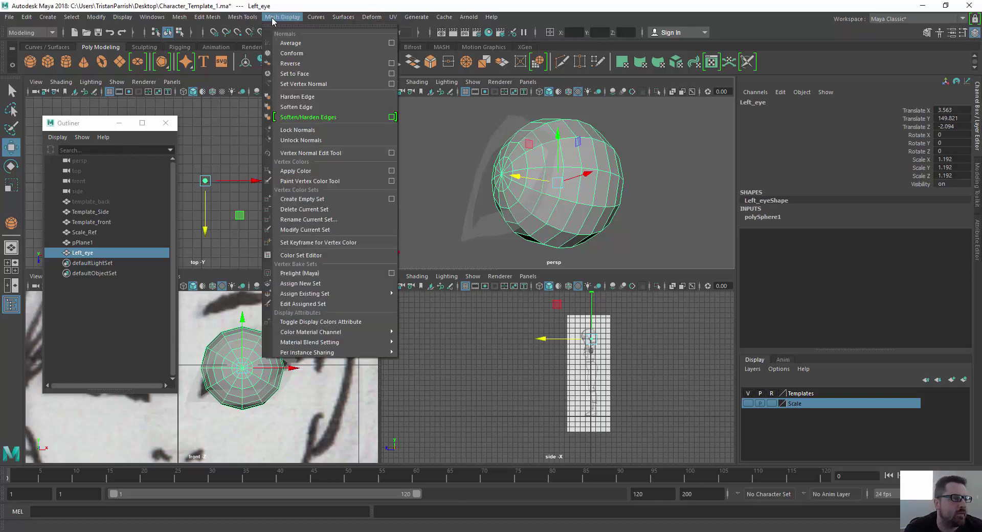
{"action": "left_click", "coordinate": [302, 106]}
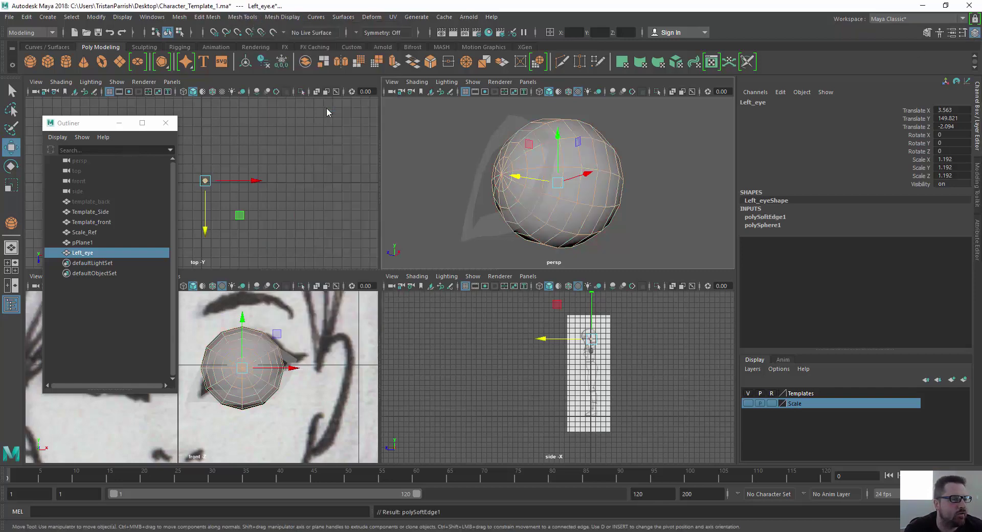
Look over the softened eyeball against the eye ring, reselect it and hide it.
{"action": "left_click", "coordinate": [469, 169]}
{"action": "mouse_move", "coordinate": [441, 164]}
{"action": "left_mouse_down", "text": "alt"}
{"action": "mouse_move", "coordinate": [480, 155]}
{"action": "mouse_move", "coordinate": [495, 172]}
{"action": "mouse_move", "coordinate": [470, 158]}
{"action": "mouse_move", "coordinate": [466, 166]}
{"action": "mouse_move", "coordinate": [461, 148]}
{"action": "left_mouse_up", "text": "alt"}
{"action": "left_click", "coordinate": [531, 188]}
{"action": "scroll", "coordinate": [463, 155], "scroll_direction": "down", "scroll_amount": 5}
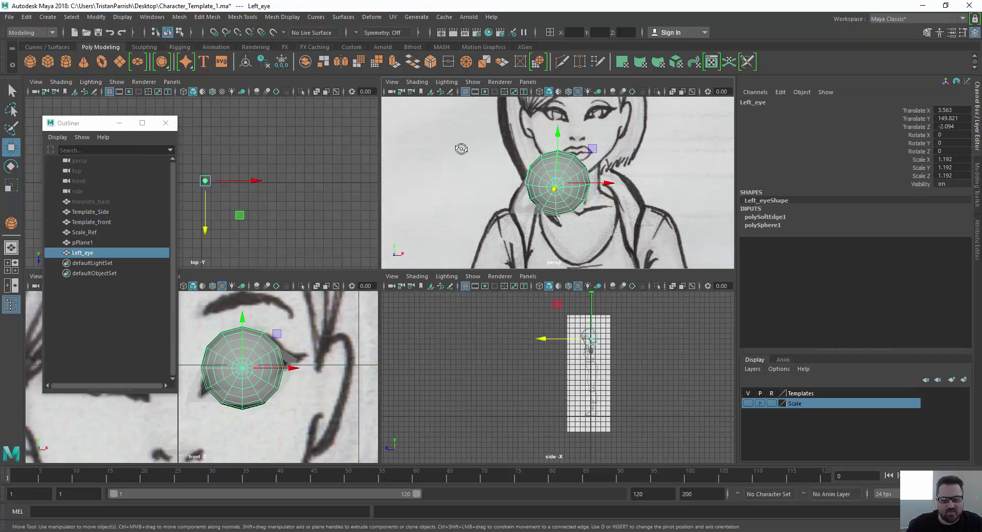
{"action": "key", "text": "ctrl+h"}
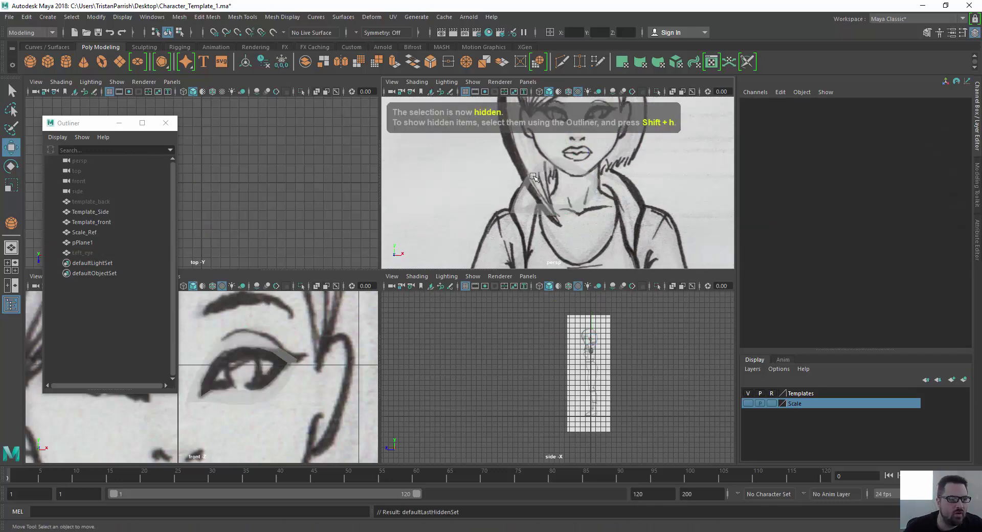
Select the eye ring pPlane1 and move it forward to Translate Z 10.001, at the eye drawn on the side template.
{"action": "left_click", "coordinate": [527, 174]}
{"action": "left_click_drag", "start_coordinate": [523, 168], "coordinate": [528, 174], "text": "alt"}
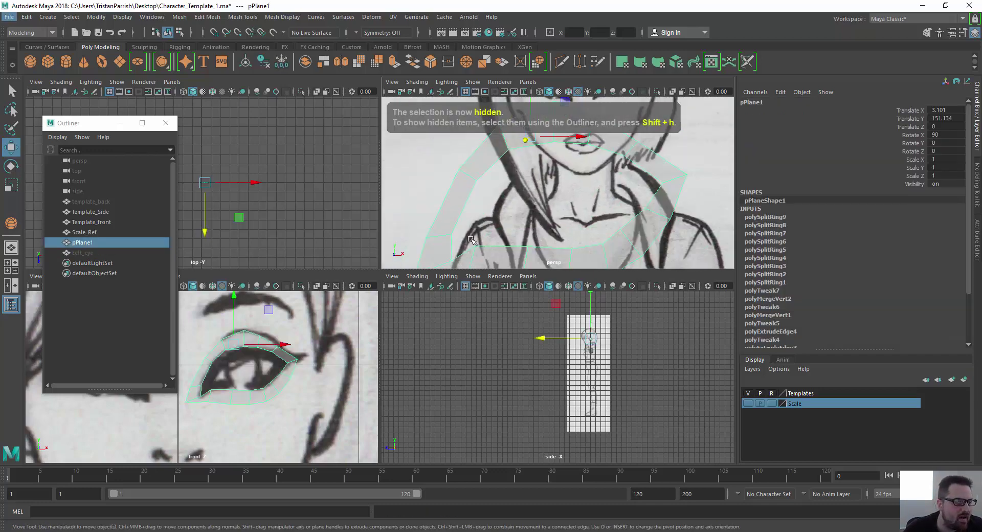
{"action": "scroll", "coordinate": [561, 354], "scroll_direction": "up", "scroll_amount": 7}
{"action": "middle_click_drag", "start_coordinate": [648, 329], "coordinate": [538, 431], "text": "alt"}
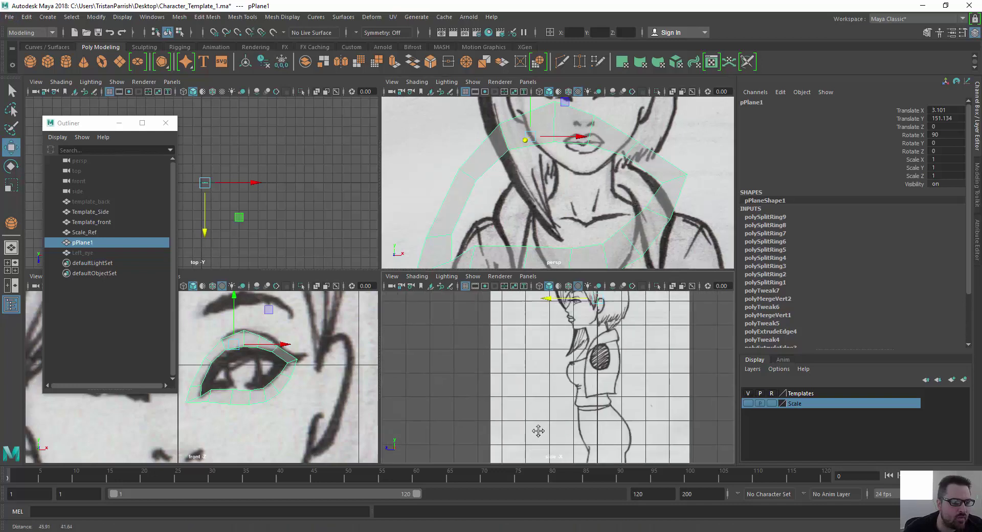
{"action": "scroll", "coordinate": [550, 344], "scroll_direction": "up", "scroll_amount": 8}
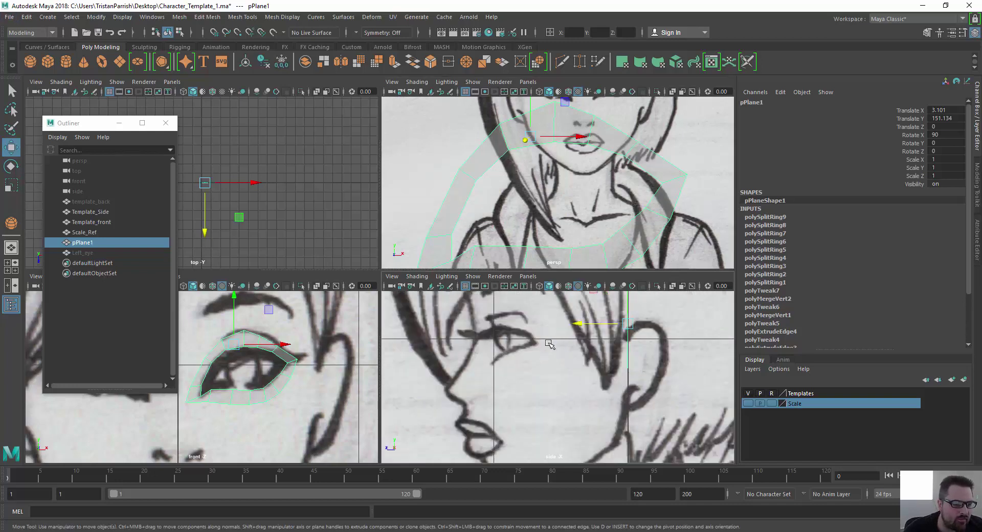
{"action": "scroll", "coordinate": [549, 344], "scroll_direction": "up", "scroll_amount": 1}
{"action": "scroll", "coordinate": [596, 316], "scroll_direction": "up", "scroll_amount": 1}
{"action": "left_click_drag", "start_coordinate": [584, 320], "coordinate": [447, 338]}
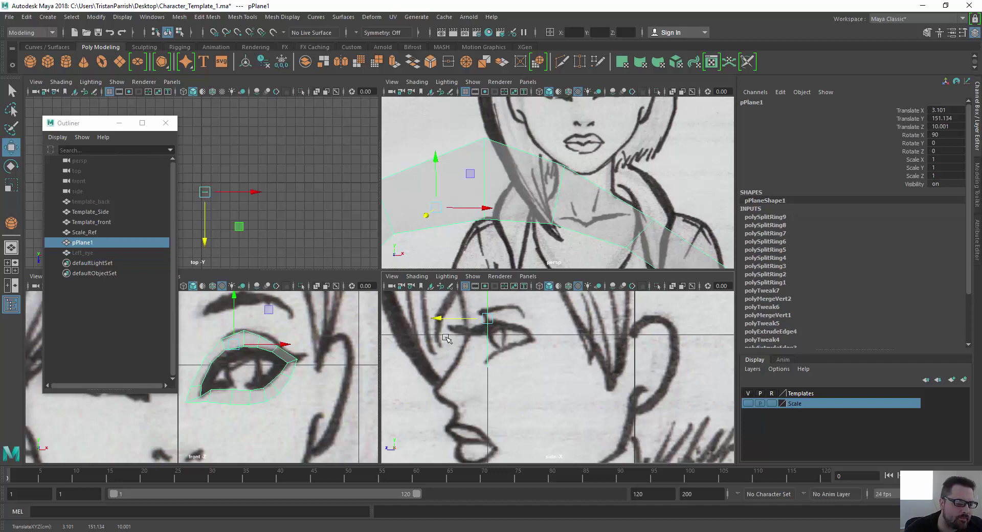
Fine-tune the eye ring's depth against the side template's eye to Translate Z 10.071.
{"action": "scroll", "coordinate": [460, 336], "scroll_direction": "up", "scroll_amount": 2}
{"action": "scroll", "coordinate": [544, 408], "scroll_direction": "up", "scroll_amount": 3}
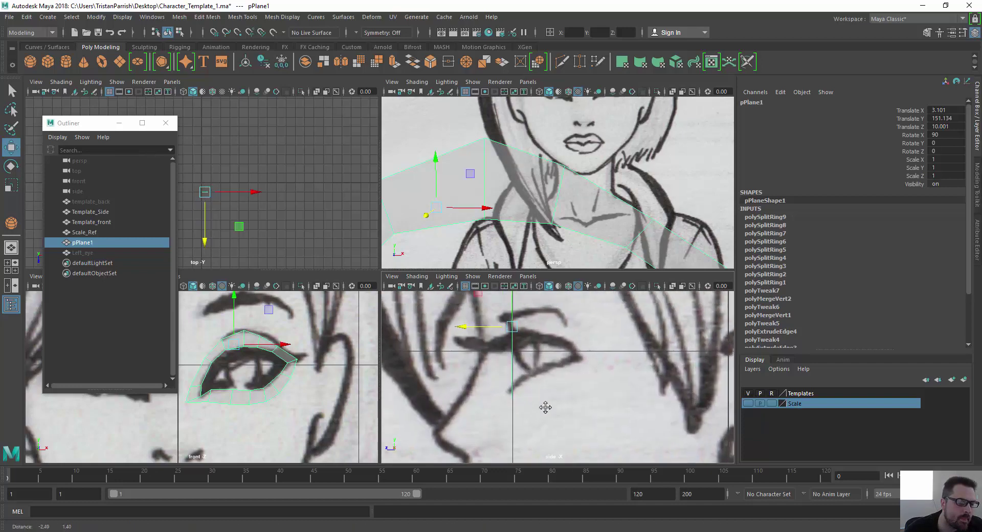
{"action": "scroll", "coordinate": [506, 185], "scroll_direction": "down", "scroll_amount": 3}
{"action": "middle_click_drag", "start_coordinate": [587, 207], "coordinate": [591, 167], "text": "alt"}
{"action": "scroll", "coordinate": [583, 219], "scroll_direction": "up", "scroll_amount": 2}
{"action": "left_click_drag", "start_coordinate": [591, 167], "coordinate": [552, 167], "text": "alt"}
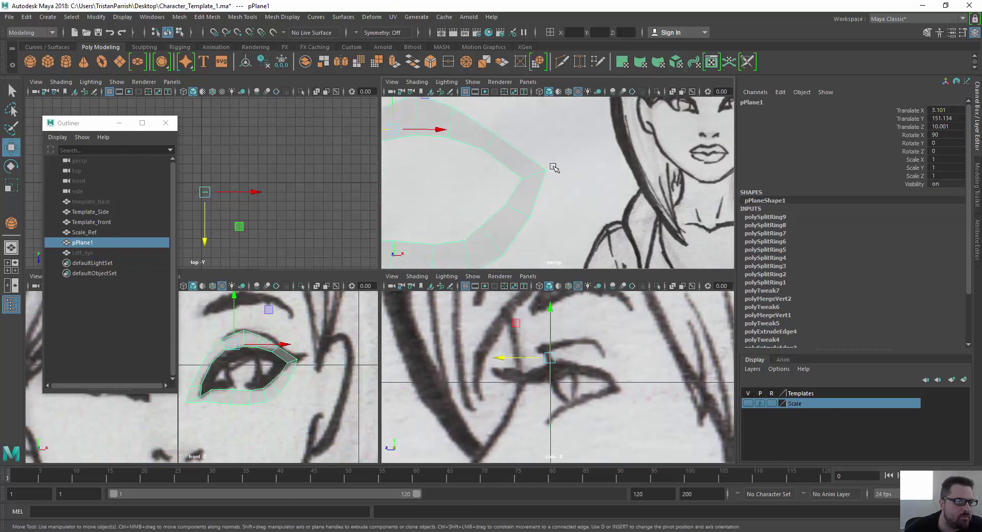
{"action": "scroll", "coordinate": [541, 182], "scroll_direction": "down", "scroll_amount": 3}
{"action": "right_click_drag", "start_coordinate": [541, 178], "coordinate": [483, 163]}
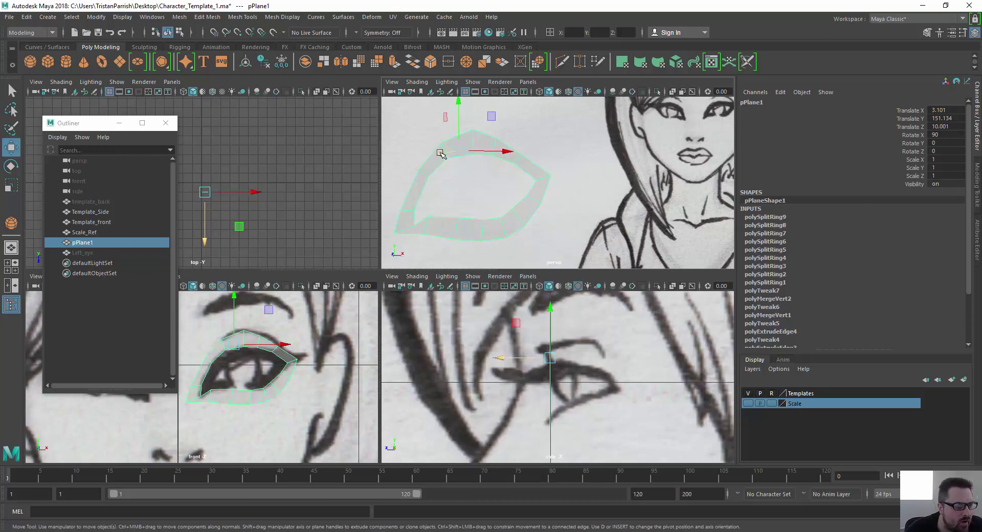
{"action": "left_click_drag", "start_coordinate": [440, 154], "coordinate": [440, 154]}
Move the ring's outer corner vertices and the adjoining upper and lower vertex pairs back in depth toward the side template's outer eye corner.
{"action": "right_click_drag", "start_coordinate": [542, 173], "coordinate": [529, 166]}
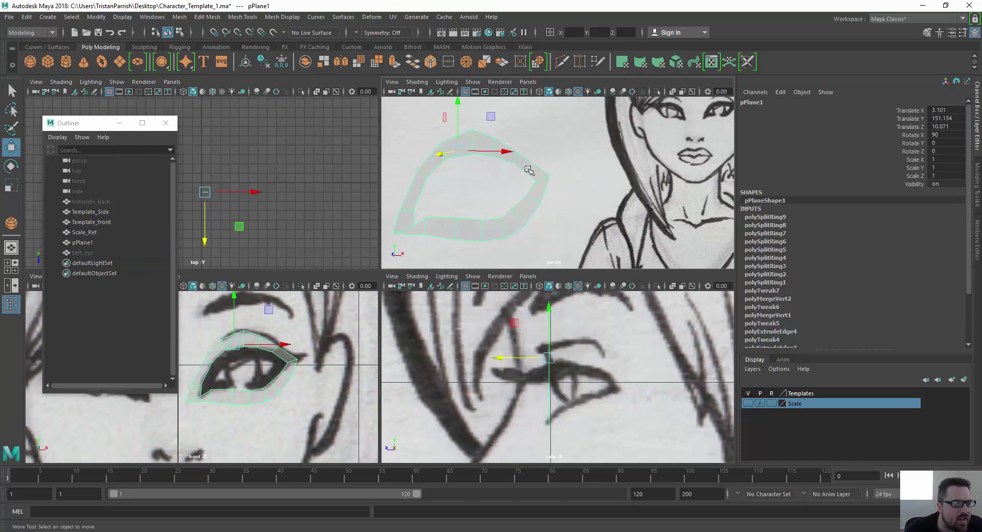
{"action": "left_click", "coordinate": [528, 191]}
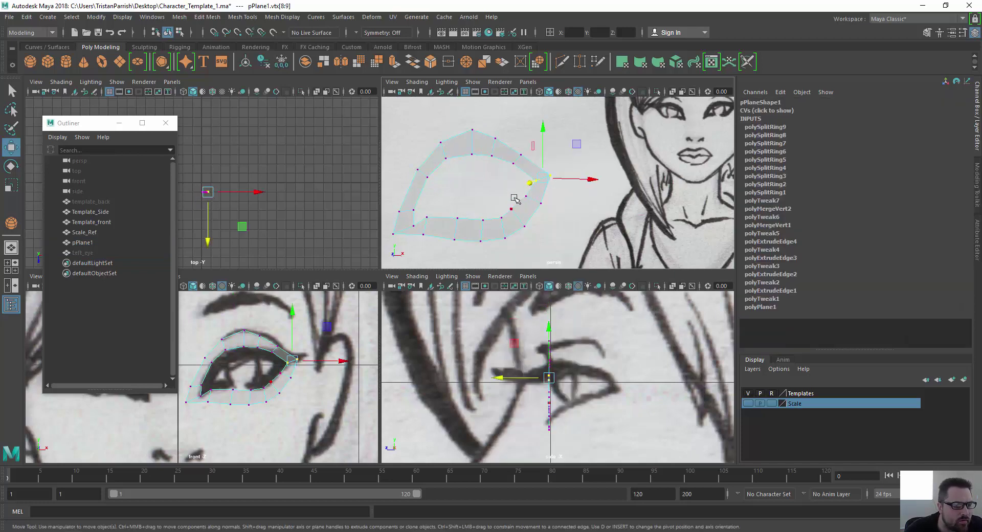
{"action": "middle_click_drag", "start_coordinate": [515, 199], "coordinate": [558, 189]}
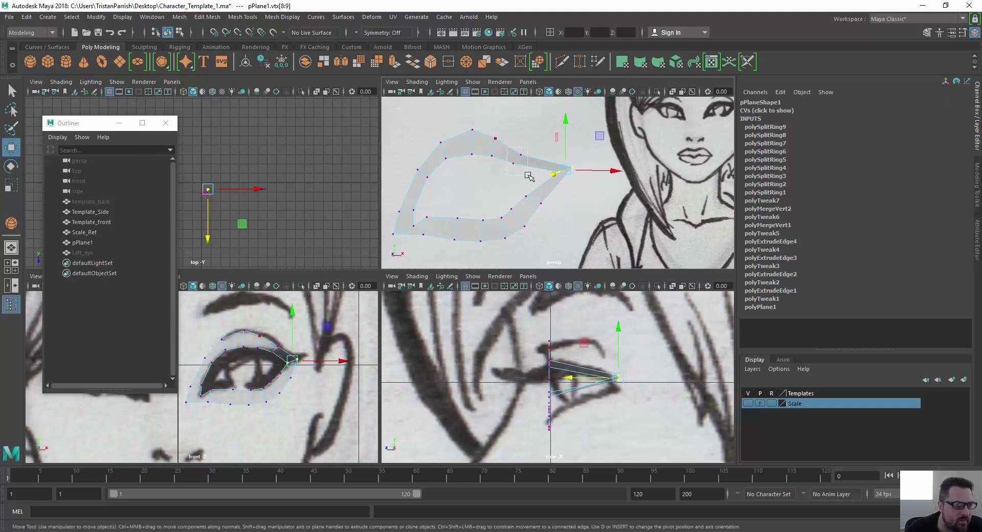
{"action": "left_click_drag", "start_coordinate": [529, 176], "coordinate": [549, 208]}
{"action": "middle_click_drag", "start_coordinate": [517, 192], "coordinate": [536, 186]}
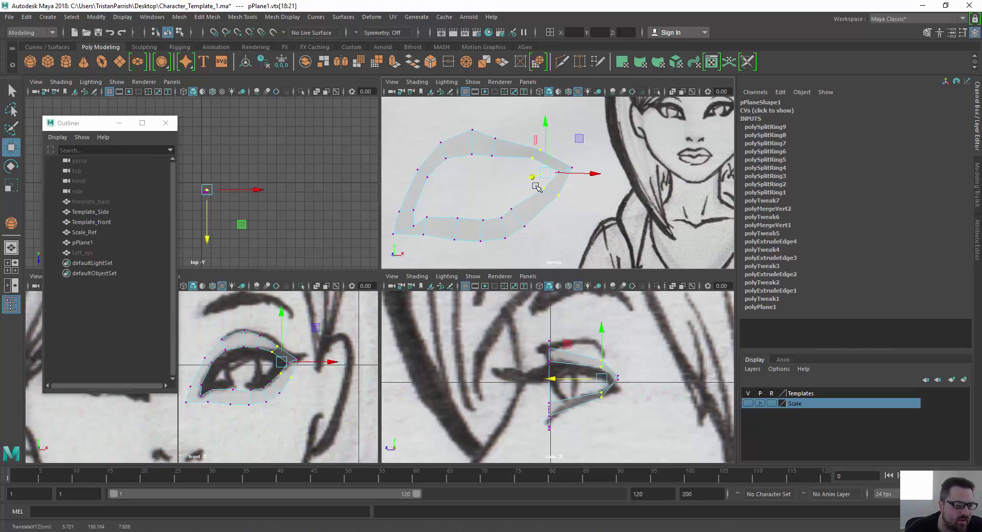
Move the next upper and lower vertex pairs inward of the outer corner slightly back, and shift the outer pairs forward to smooth the curve.
{"action": "left_click_drag", "start_coordinate": [487, 132], "coordinate": [518, 171]}
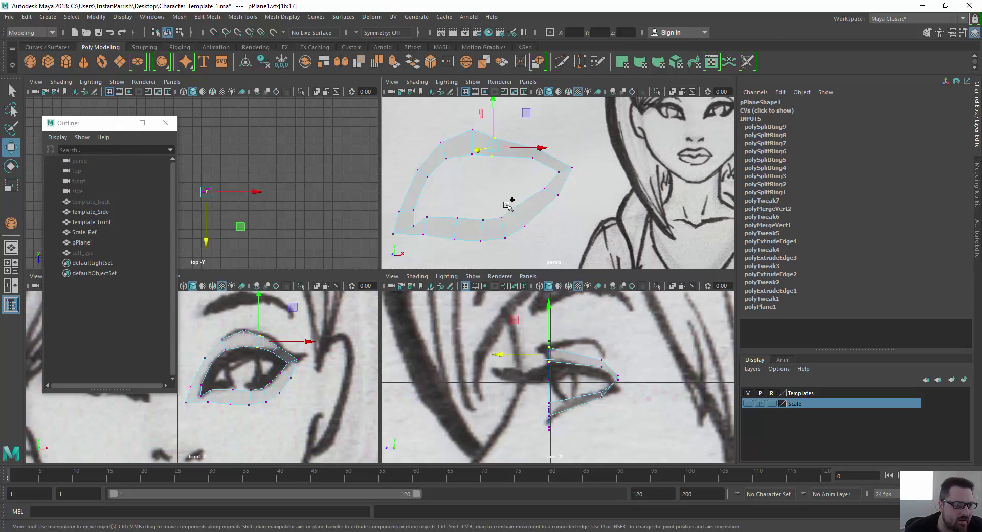
{"action": "left_click_drag", "start_coordinate": [541, 233], "coordinate": [504, 204], "text": "shift"}
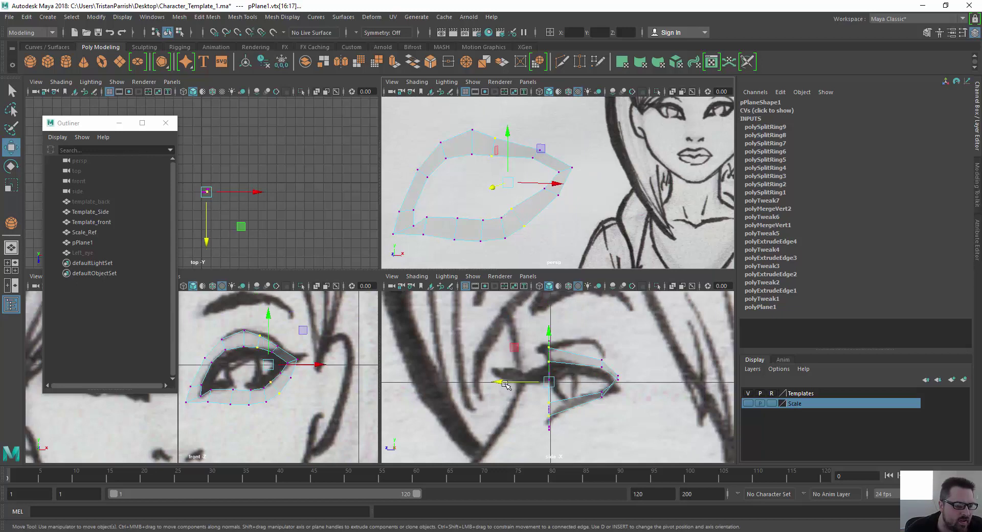
{"action": "left_click_drag", "start_coordinate": [503, 382], "coordinate": [518, 382]}
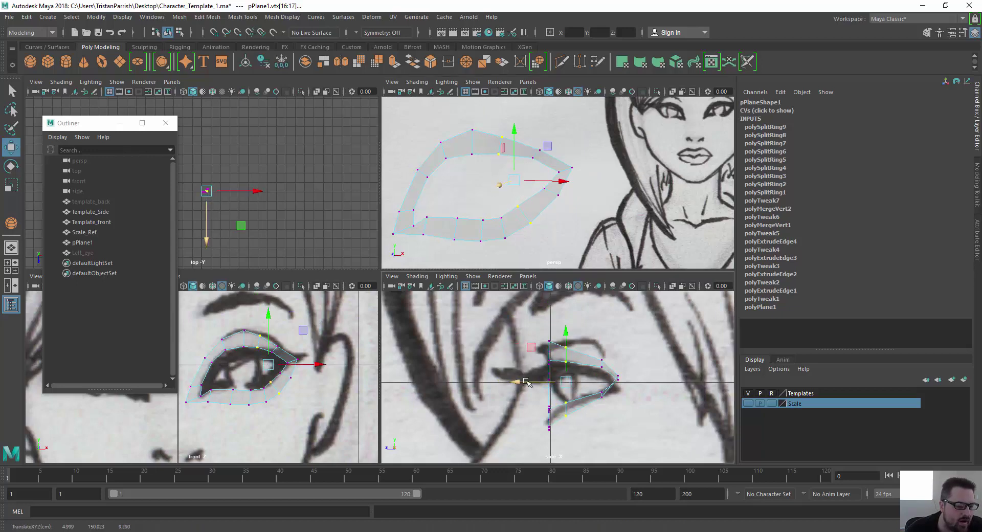
{"action": "left_click_drag", "start_coordinate": [530, 147], "coordinate": [563, 199]}
{"action": "left_click_drag", "start_coordinate": [553, 380], "coordinate": [545, 379]}
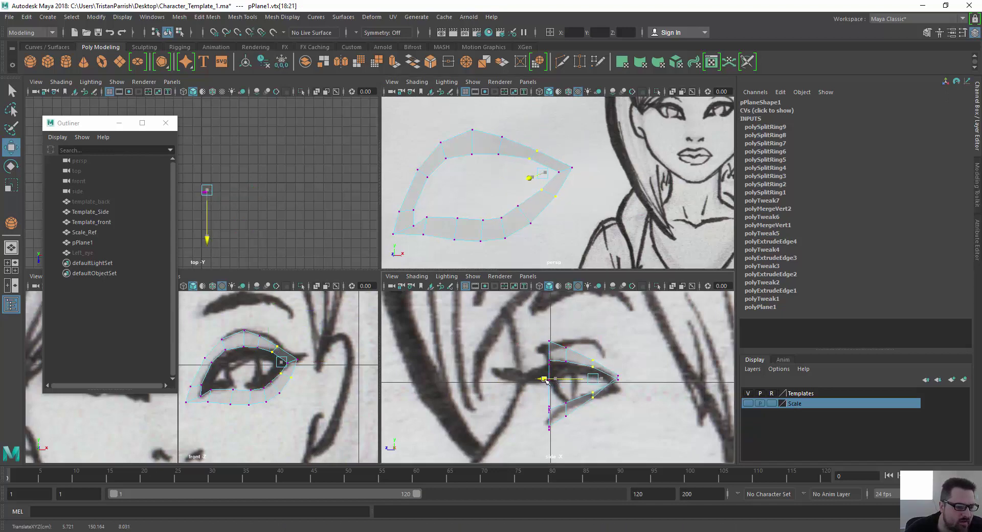
Move the eye ring's lower vertices back in depth in the side view, and adjust the middle lower pairs separately.
{"action": "left_click_drag", "start_coordinate": [546, 381], "coordinate": [575, 443]}
{"action": "left_click_drag", "start_coordinate": [514, 416], "coordinate": [528, 414]}
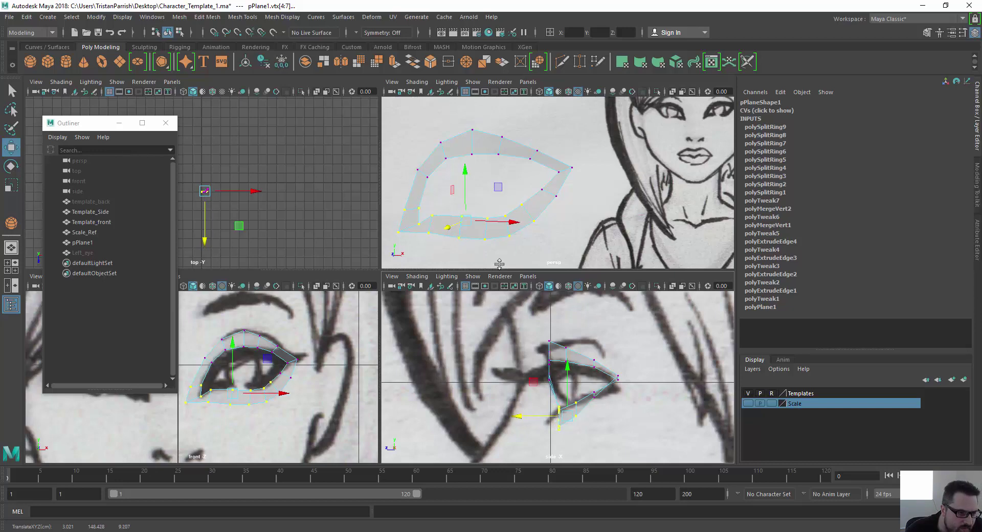
{"action": "left_click", "coordinate": [445, 206]}
{"action": "left_click_drag", "start_coordinate": [502, 254], "coordinate": [502, 254]}
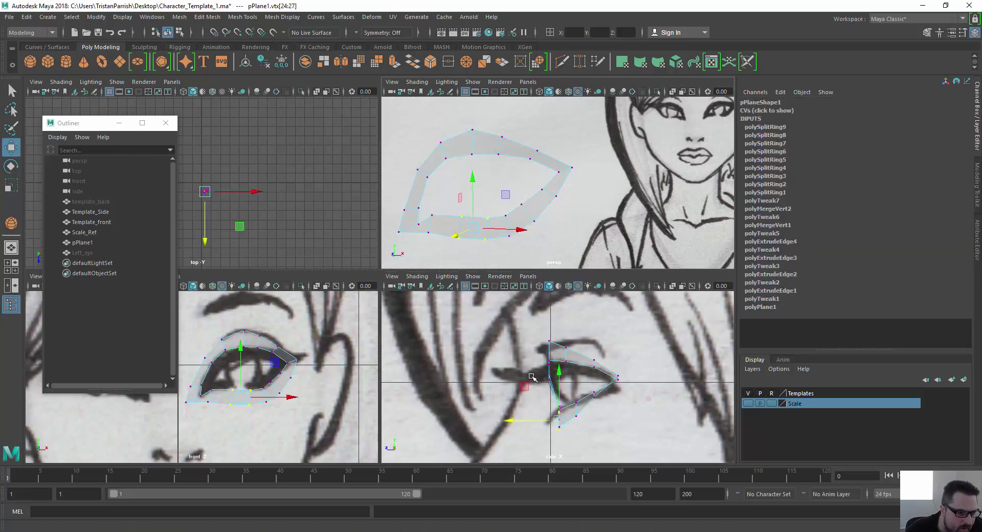
{"action": "left_click_drag", "start_coordinate": [508, 424], "coordinate": [506, 421]}
{"action": "key", "text": "ctrl+z"}
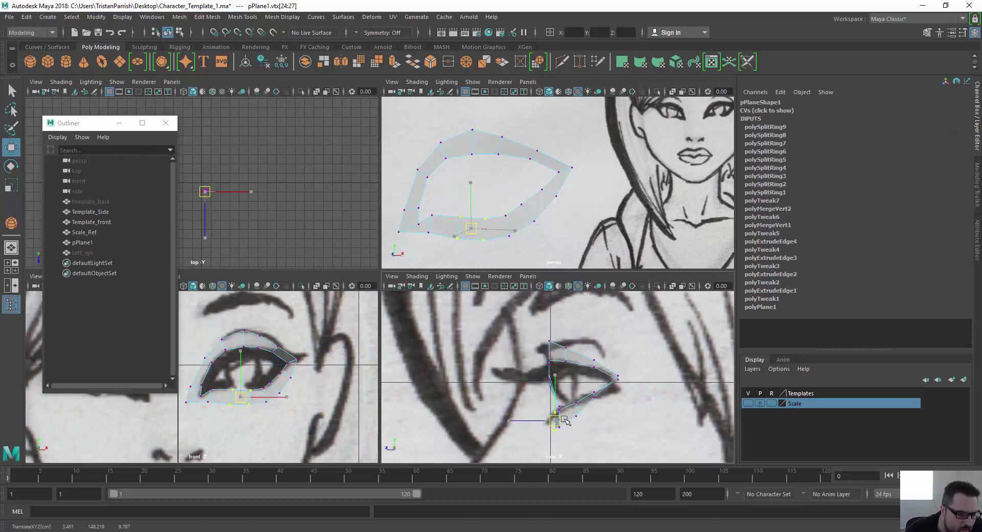
Move the ring's lower outer-edge vertices and the inner corner vertices forward in depth against the side template.
{"action": "left_click", "coordinate": [578, 424]}
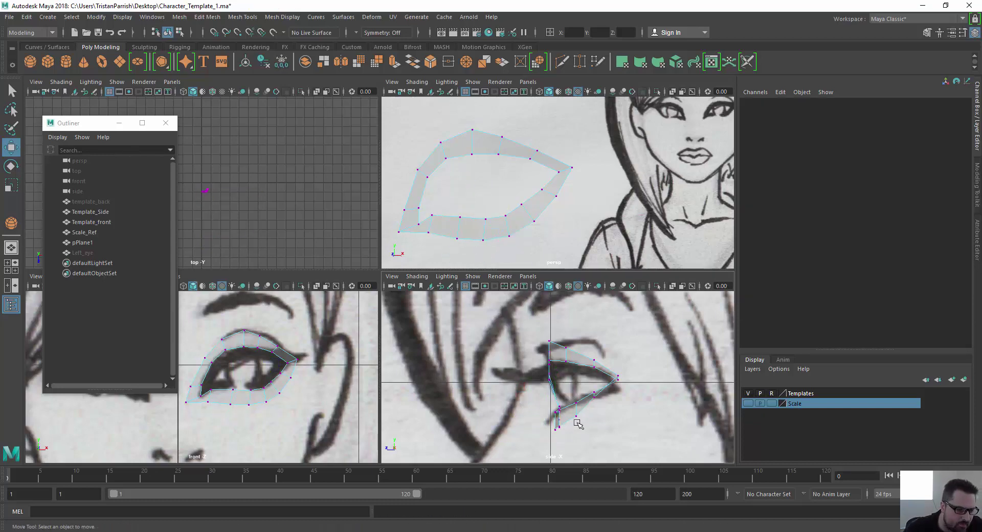
{"action": "left_click_drag", "start_coordinate": [571, 437], "coordinate": [571, 438]}
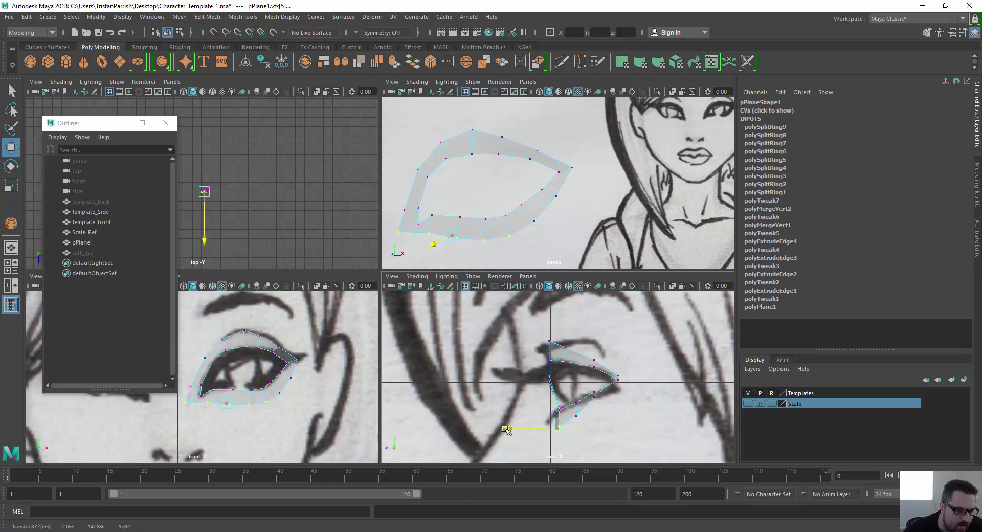
{"action": "mouse_move", "coordinate": [508, 428]}
{"action": "left_mouse_down"}
{"action": "mouse_move", "coordinate": [495, 432]}
{"action": "mouse_move", "coordinate": [509, 421]}
{"action": "mouse_move", "coordinate": [499, 423]}
{"action": "left_mouse_up"}
{"action": "left_click", "coordinate": [558, 422]}
Move the top outer-edge vertices of the ring forward in depth, and shift the inner-edge vertex at the outer corner forward.
{"action": "scroll", "coordinate": [529, 333], "scroll_direction": "up", "scroll_amount": 4}
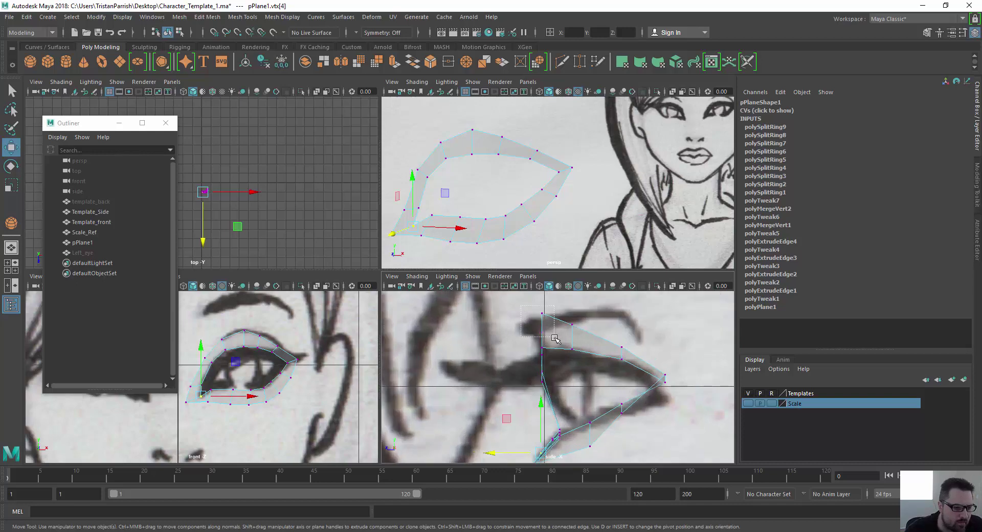
{"action": "left_click_drag", "start_coordinate": [555, 339], "coordinate": [512, 325]}
{"action": "left_click", "coordinate": [574, 327]}
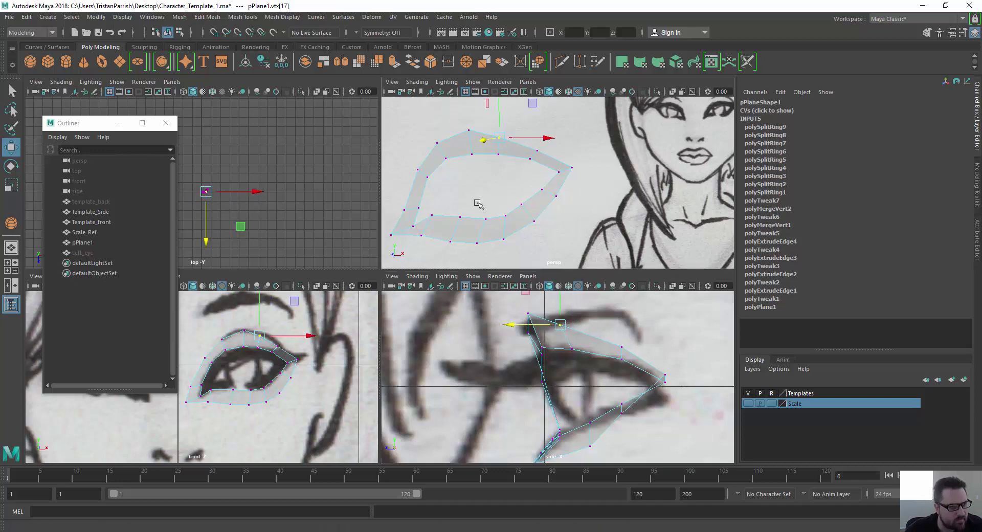
{"action": "mouse_move", "coordinate": [478, 204]}
{"action": "left_mouse_down", "text": "alt"}
{"action": "mouse_move", "coordinate": [460, 215]}
{"action": "mouse_move", "coordinate": [574, 201]}
{"action": "mouse_move", "coordinate": [602, 187]}
{"action": "mouse_move", "coordinate": [575, 185]}
{"action": "mouse_move", "coordinate": [548, 204]}
{"action": "mouse_move", "coordinate": [473, 197]}
{"action": "mouse_move", "coordinate": [467, 173]}
{"action": "mouse_move", "coordinate": [532, 154]}
{"action": "mouse_move", "coordinate": [511, 174]}
{"action": "mouse_move", "coordinate": [511, 188]}
{"action": "mouse_move", "coordinate": [491, 199]}
{"action": "mouse_move", "coordinate": [510, 194]}
{"action": "mouse_move", "coordinate": [561, 252]}
{"action": "mouse_move", "coordinate": [482, 171]}
{"action": "mouse_move", "coordinate": [502, 170]}
{"action": "mouse_move", "coordinate": [450, 186]}
{"action": "mouse_move", "coordinate": [511, 174]}
{"action": "left_mouse_up", "text": "alt"}
{"action": "left_click", "coordinate": [553, 245]}
{"action": "left_click_drag", "start_coordinate": [584, 165], "coordinate": [545, 172]}
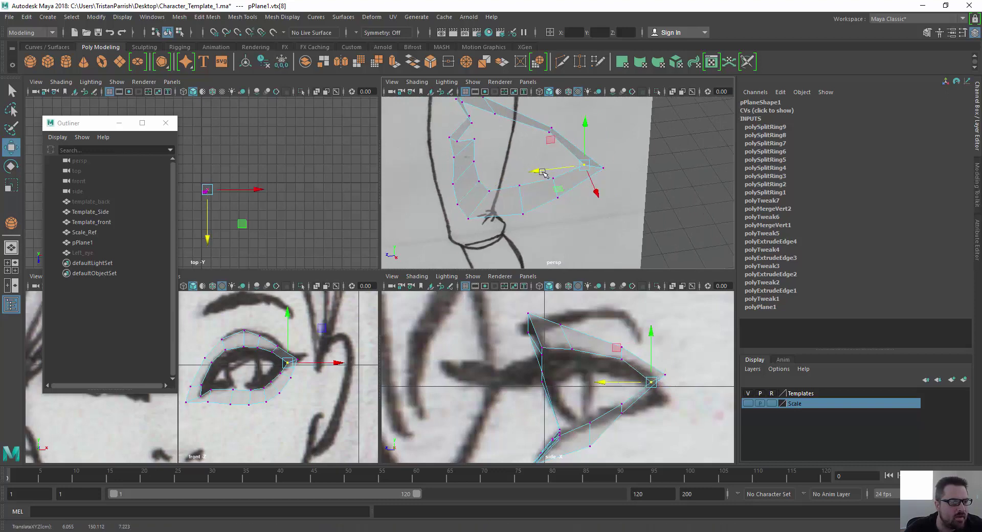
Move the upper and lower vertex pairs between the ring's middle and outer corner forward to smooth its depth curve.
{"action": "scroll", "coordinate": [435, 191], "scroll_direction": "down", "scroll_amount": 3}
{"action": "left_click_drag", "start_coordinate": [435, 191], "coordinate": [493, 177], "text": "alt"}
{"action": "middle_click_drag", "start_coordinate": [494, 176], "coordinate": [486, 214], "text": "alt"}
{"action": "left_click_drag", "start_coordinate": [486, 213], "coordinate": [462, 204], "text": "alt"}
{"action": "left_click", "coordinate": [470, 190]}
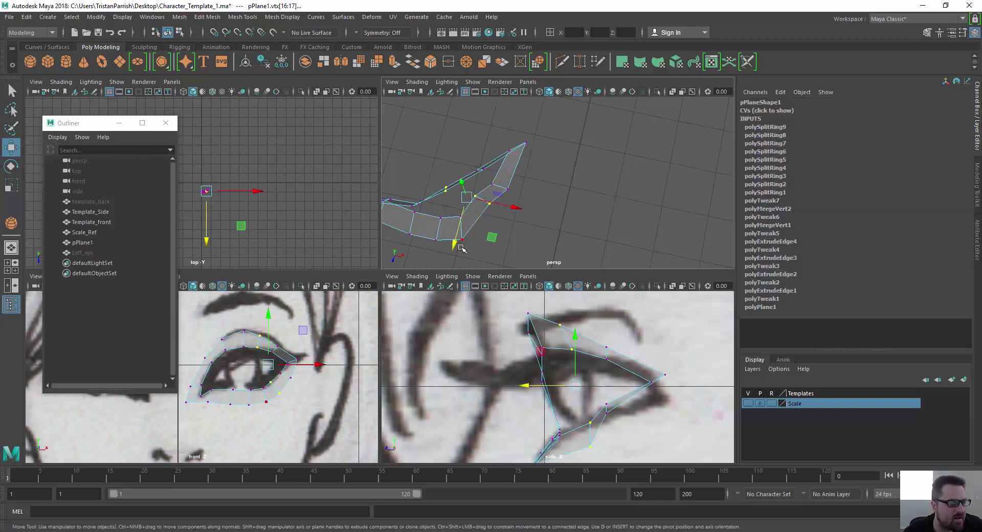
{"action": "left_click_drag", "start_coordinate": [456, 247], "coordinate": [455, 253]}
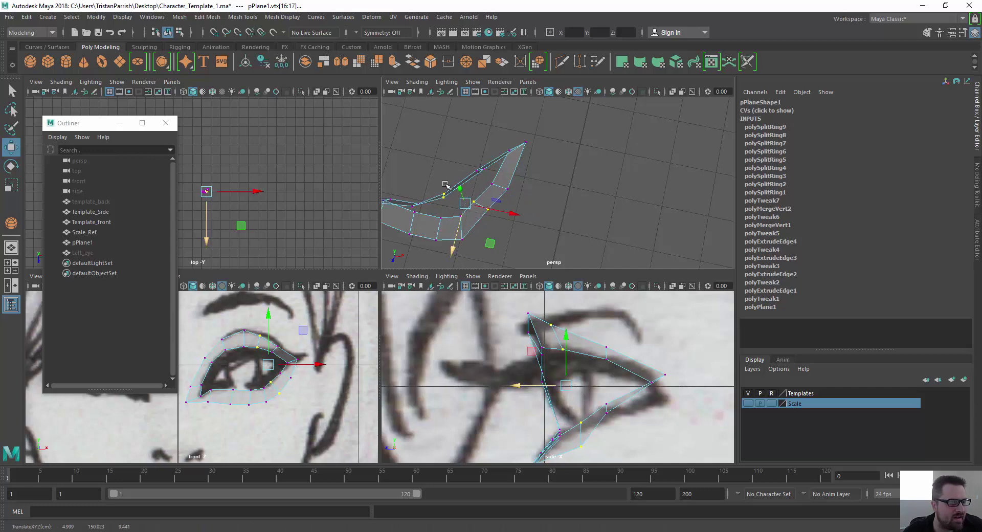
Adjust the depth of the two middle vertex pairs on the lower lid, then fine-tune one pair to even out the curve.
{"action": "middle_click_drag", "start_coordinate": [445, 189], "coordinate": [495, 164], "text": "alt"}
{"action": "left_click_drag", "start_coordinate": [504, 200], "coordinate": [502, 243], "text": "alt"}
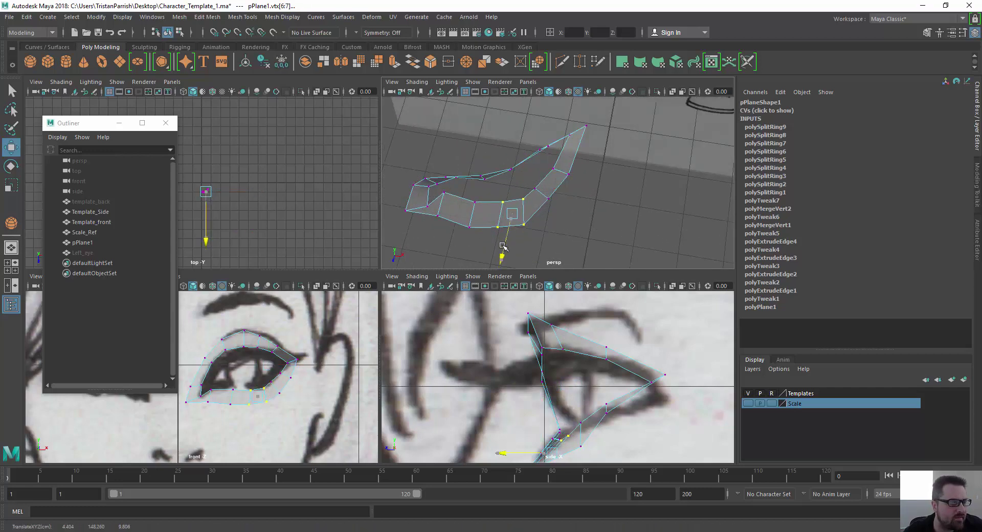
{"action": "left_click", "coordinate": [489, 193]}
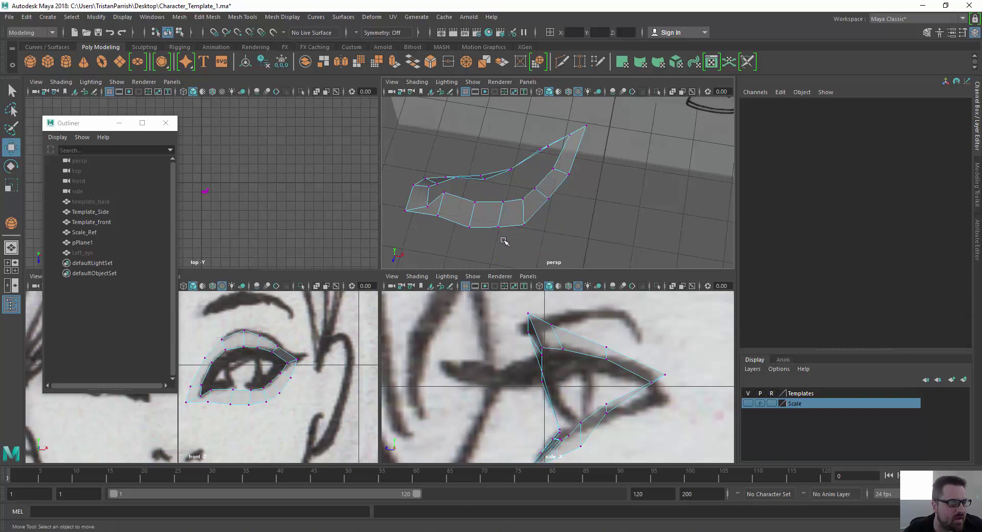
{"action": "left_click_drag", "start_coordinate": [496, 192], "coordinate": [485, 265]}
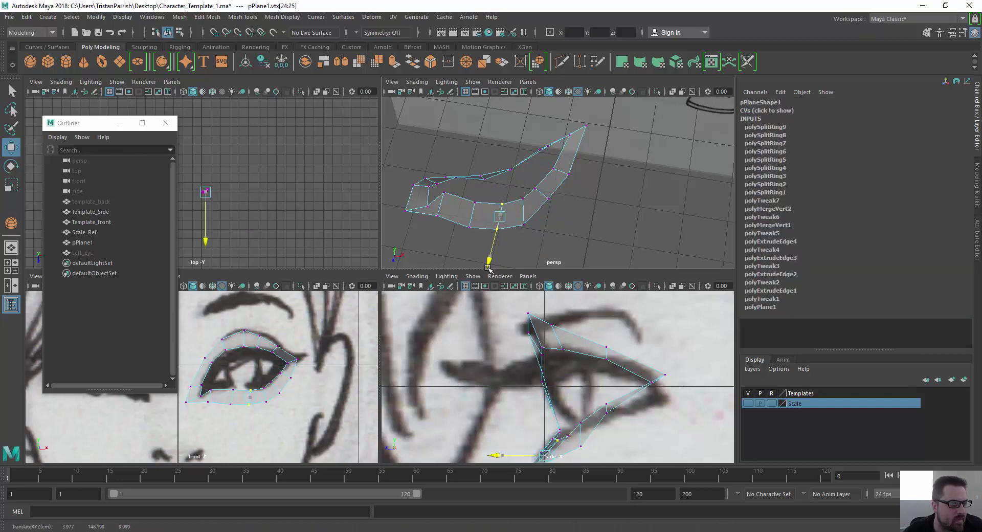
Lower the outer-edge vertex just below the eye's outer corner slightly.
{"action": "left_click_drag", "start_coordinate": [433, 174], "coordinate": [565, 199], "text": "alt"}
{"action": "left_click", "coordinate": [613, 175]}
{"action": "left_click", "coordinate": [615, 164]}
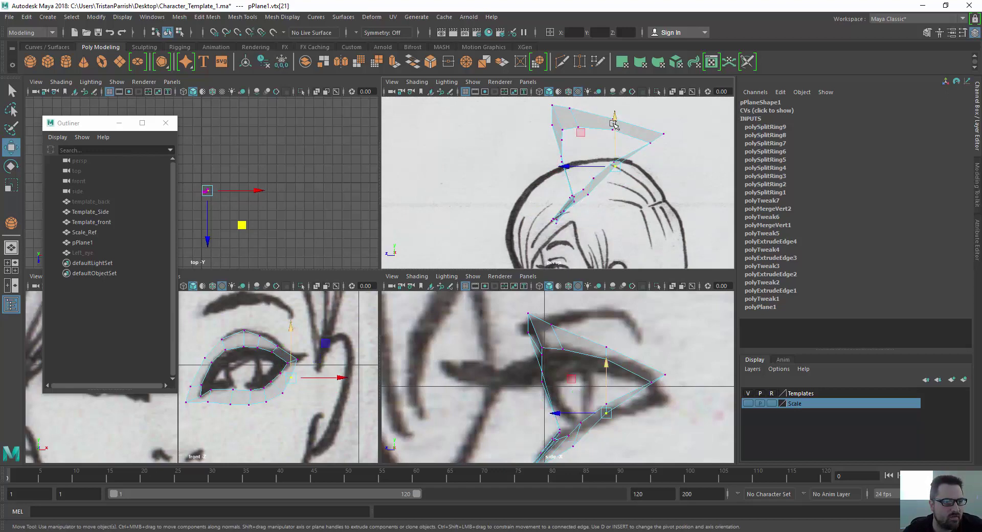
{"action": "left_click_drag", "start_coordinate": [613, 123], "coordinate": [614, 130]}
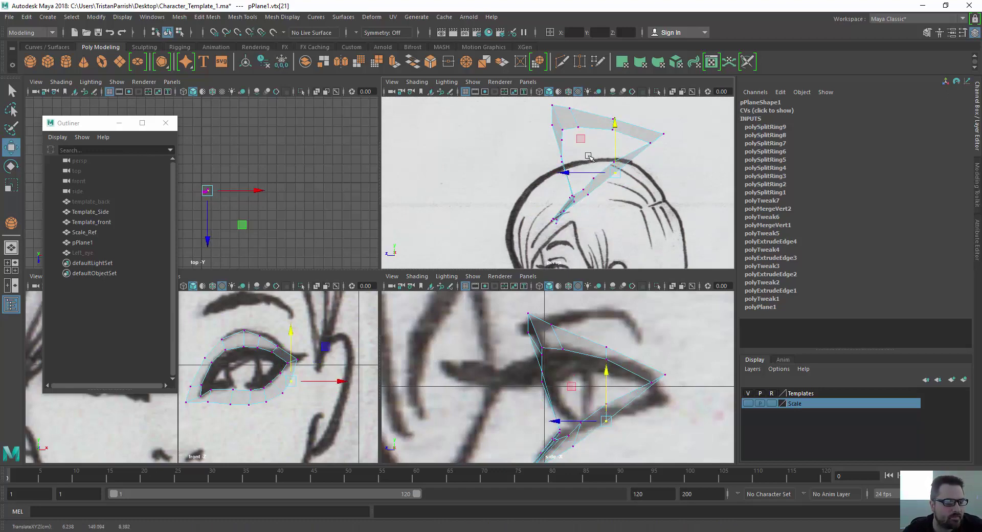
Extrude the eye ring's inner edge loop and scale the new edges inward to the centre of the eye opening.
{"action": "scroll", "coordinate": [524, 260], "scroll_direction": "down", "scroll_amount": 4}
{"action": "scroll", "coordinate": [500, 378], "scroll_direction": "down", "scroll_amount": 8}
{"action": "scroll", "coordinate": [500, 376], "scroll_direction": "down", "scroll_amount": 2}
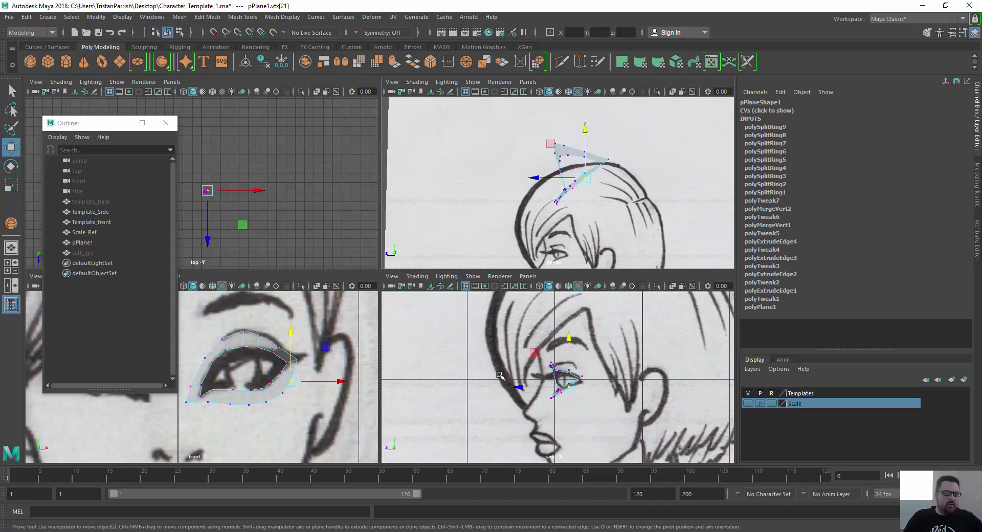
{"action": "scroll", "coordinate": [512, 199], "scroll_direction": "up", "scroll_amount": 5}
{"action": "left_click_drag", "start_coordinate": [504, 186], "coordinate": [491, 162], "text": "alt"}
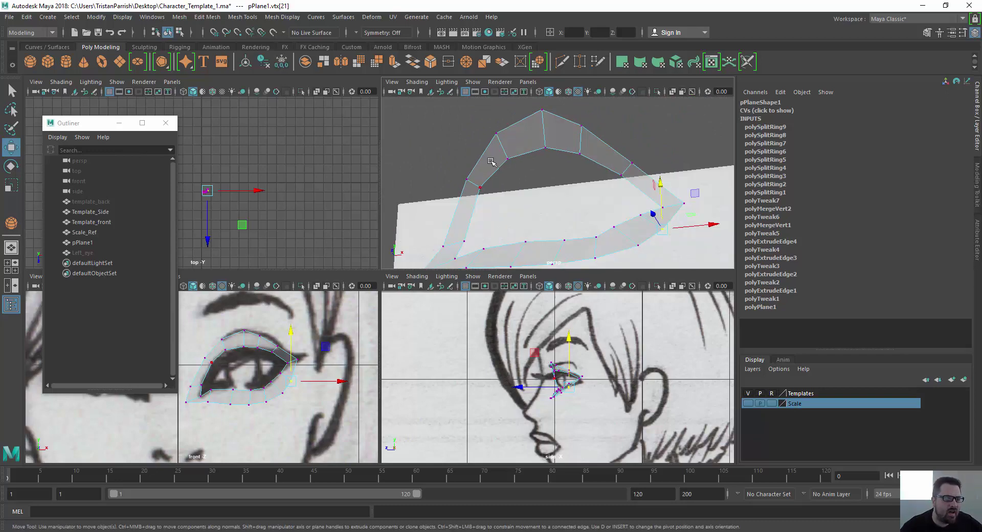
{"action": "right_click_drag", "start_coordinate": [510, 169], "coordinate": [510, 142]}
{"action": "double_click", "coordinate": [499, 167]}
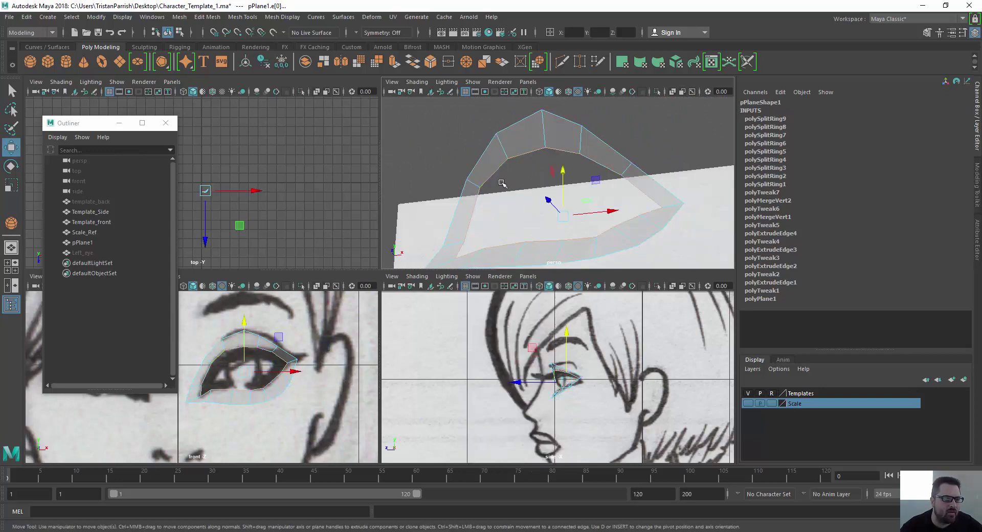
{"action": "left_click_drag", "start_coordinate": [502, 183], "coordinate": [469, 204], "text": "alt"}
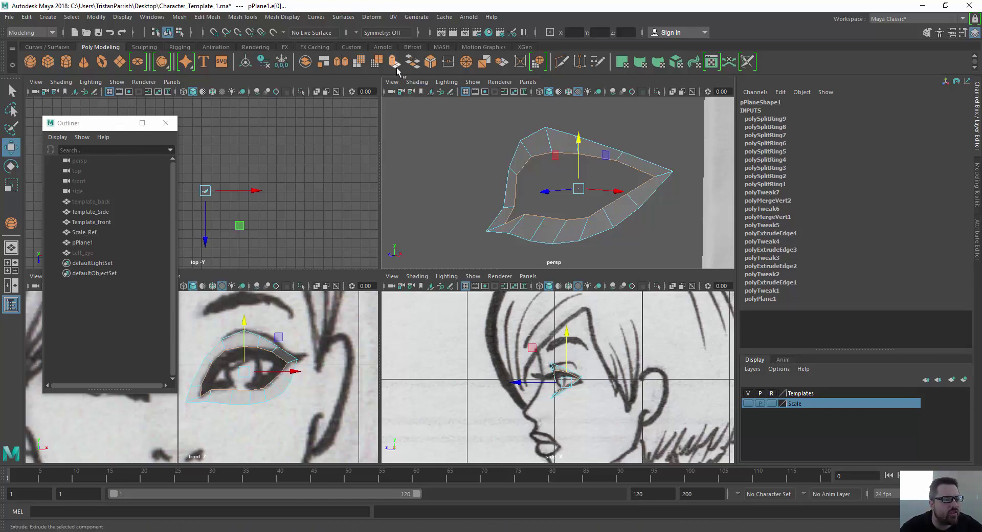
{"action": "key", "text": "r"}
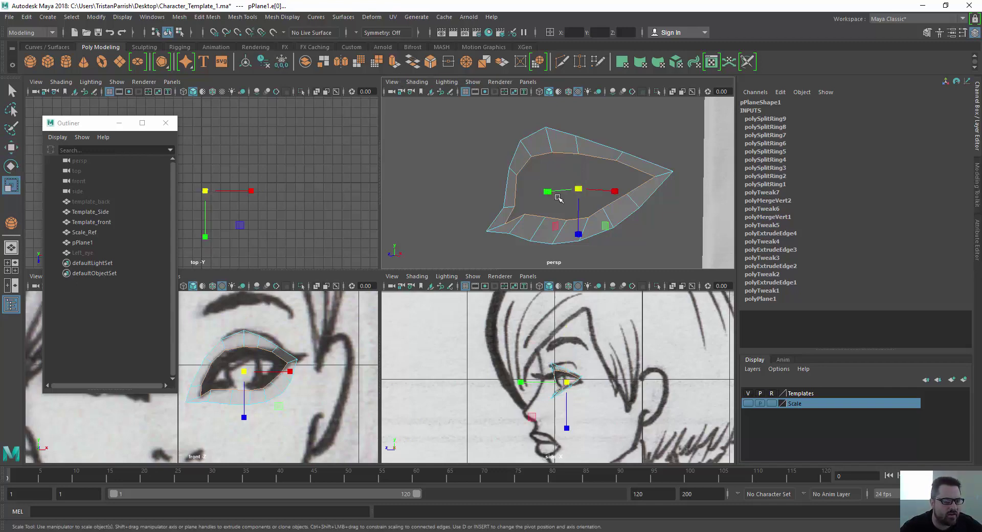
{"action": "left_click_drag", "start_coordinate": [579, 193], "coordinate": [509, 282], "text": "shift"}
Collapse the extruded edges at the centre of the eye into a single point.
{"action": "scroll", "coordinate": [552, 180], "scroll_direction": "up", "scroll_amount": 3}
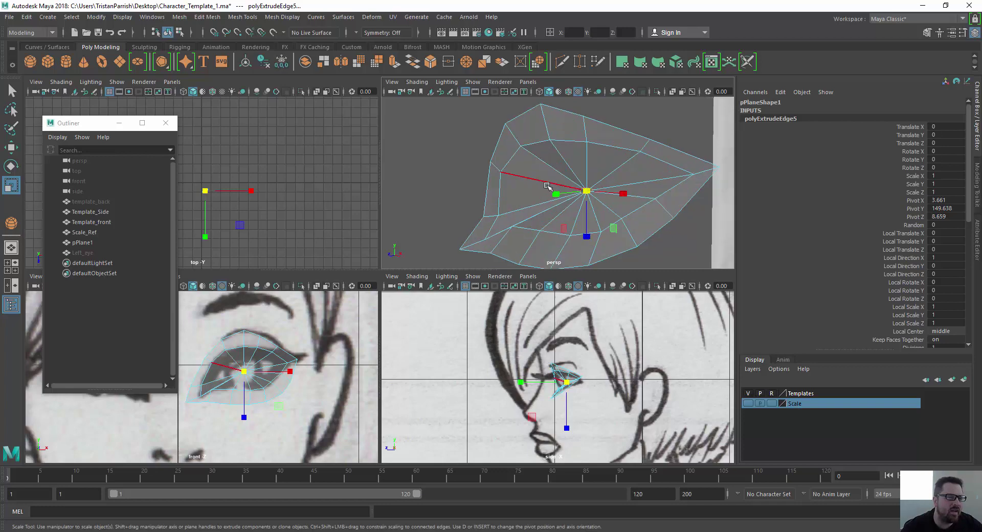
{"action": "mouse_move", "coordinate": [558, 176]}
{"action": "left_mouse_down", "text": "alt"}
{"action": "mouse_move", "coordinate": [535, 136]}
{"action": "mouse_move", "coordinate": [546, 158]}
{"action": "mouse_move", "coordinate": [603, 149]}
{"action": "mouse_move", "coordinate": [568, 154]}
{"action": "left_mouse_up", "text": "alt"}
{"action": "scroll", "coordinate": [534, 136], "scroll_direction": "up", "scroll_amount": 4}
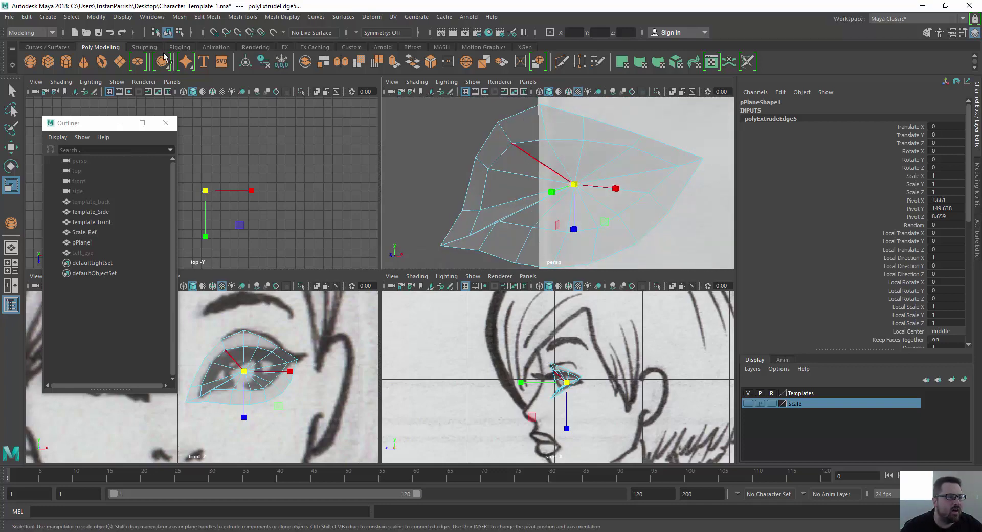
{"action": "left_click", "coordinate": [206, 17]}
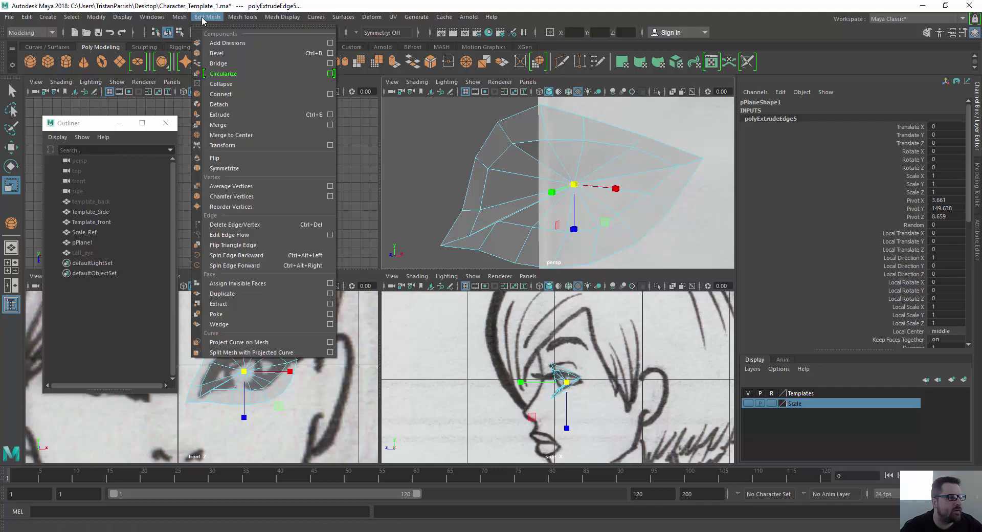
{"action": "left_click", "coordinate": [221, 84]}
{"action": "scroll", "coordinate": [613, 190], "scroll_direction": "up", "scroll_amount": 5}
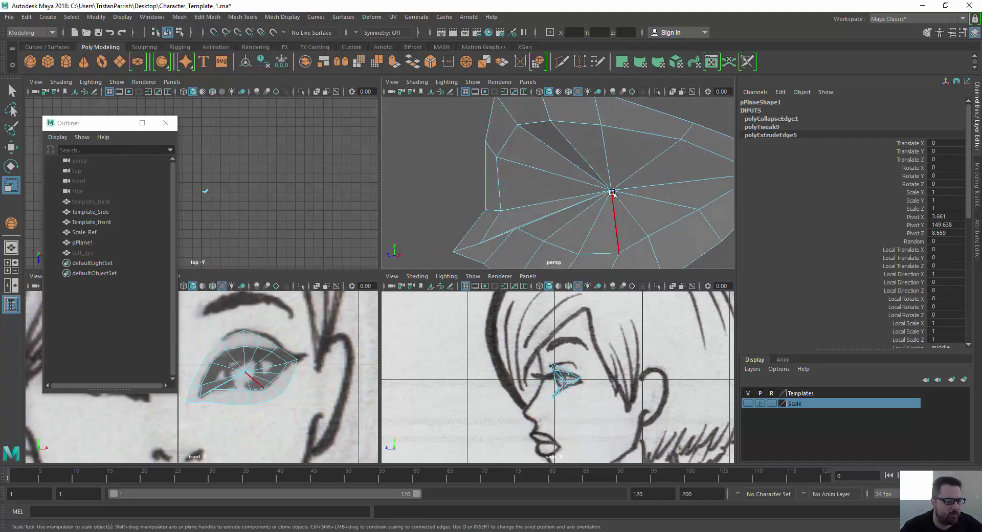
Select the centre vertex of the filled eye opening and move it back in depth into the head.
{"action": "right_click_drag", "start_coordinate": [613, 191], "coordinate": [558, 189]}
{"action": "left_click", "coordinate": [611, 190]}
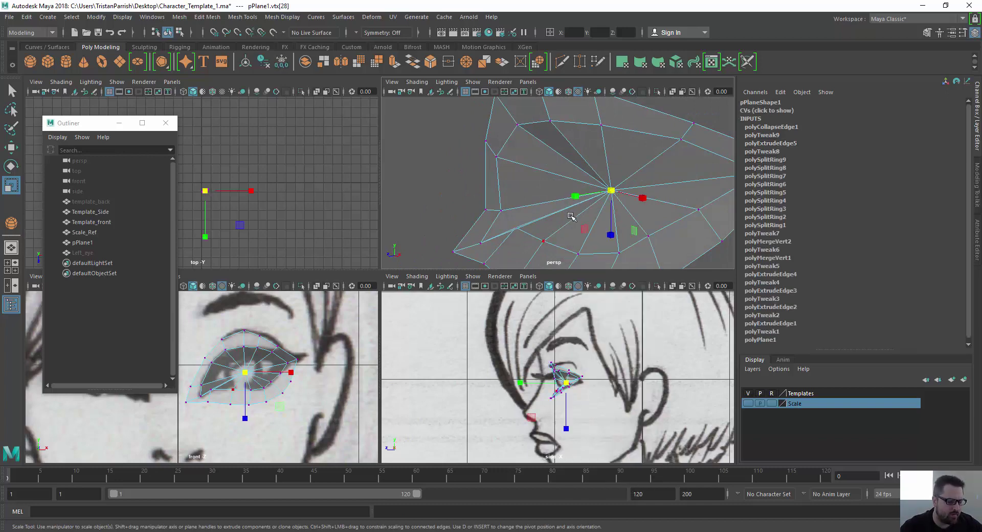
{"action": "key", "text": "w"}
{"action": "left_click_drag", "start_coordinate": [574, 199], "coordinate": [592, 185]}
{"action": "scroll", "coordinate": [642, 189], "scroll_direction": "down", "scroll_amount": 12}
{"action": "scroll", "coordinate": [634, 192], "scroll_direction": "up", "scroll_amount": 10}
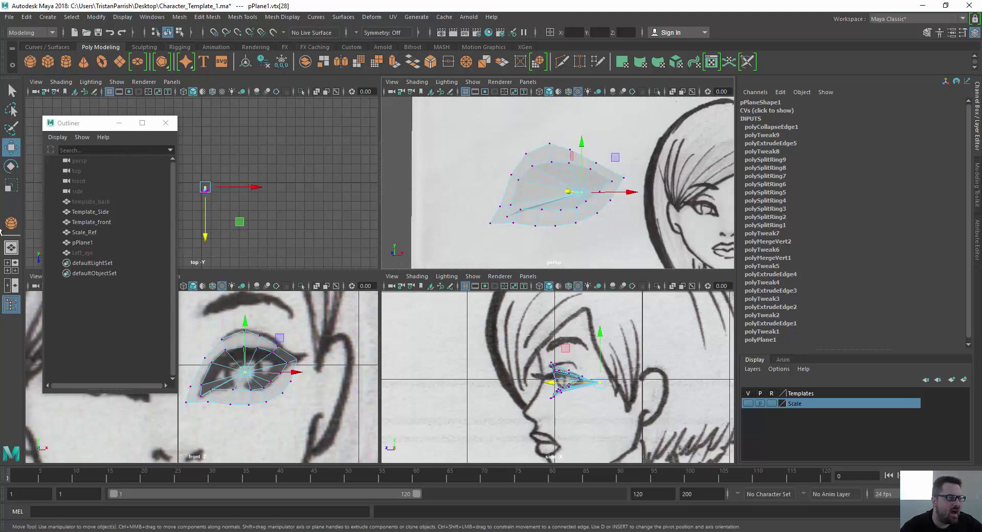
Show the left eye sphere to check its fit with the eye mesh, hide it again, and select pPlane1.
{"action": "left_click", "coordinate": [81, 252]}
{"action": "key", "text": "shift+h"}
{"action": "mouse_move", "coordinate": [512, 204]}
{"action": "left_mouse_down", "text": "alt"}
{"action": "mouse_move", "coordinate": [504, 215]}
{"action": "mouse_move", "coordinate": [513, 213]}
{"action": "left_mouse_up", "text": "alt"}
{"action": "right_click_drag", "start_coordinate": [513, 212], "coordinate": [558, 190], "text": "alt"}
{"action": "middle_click_drag", "start_coordinate": [557, 189], "coordinate": [516, 209], "text": "alt"}
{"action": "left_click_drag", "start_coordinate": [565, 162], "coordinate": [493, 216]}
{"action": "left_click_drag", "start_coordinate": [450, 185], "coordinate": [430, 195], "text": "alt"}
{"action": "mouse_move", "coordinate": [500, 205]}
{"action": "left_mouse_down"}
{"action": "mouse_move", "coordinate": [517, 207]}
{"action": "mouse_move", "coordinate": [507, 208]}
{"action": "mouse_move", "coordinate": [622, 157]}
{"action": "mouse_move", "coordinate": [450, 214]}
{"action": "mouse_move", "coordinate": [416, 204]}
{"action": "mouse_move", "coordinate": [508, 221]}
{"action": "mouse_move", "coordinate": [450, 199]}
{"action": "mouse_move", "coordinate": [520, 193]}
{"action": "mouse_move", "coordinate": [500, 217]}
{"action": "mouse_move", "coordinate": [509, 208]}
{"action": "left_mouse_up"}
{"action": "key", "text": "ctrl+h"}
{"action": "left_click", "coordinate": [507, 221]}
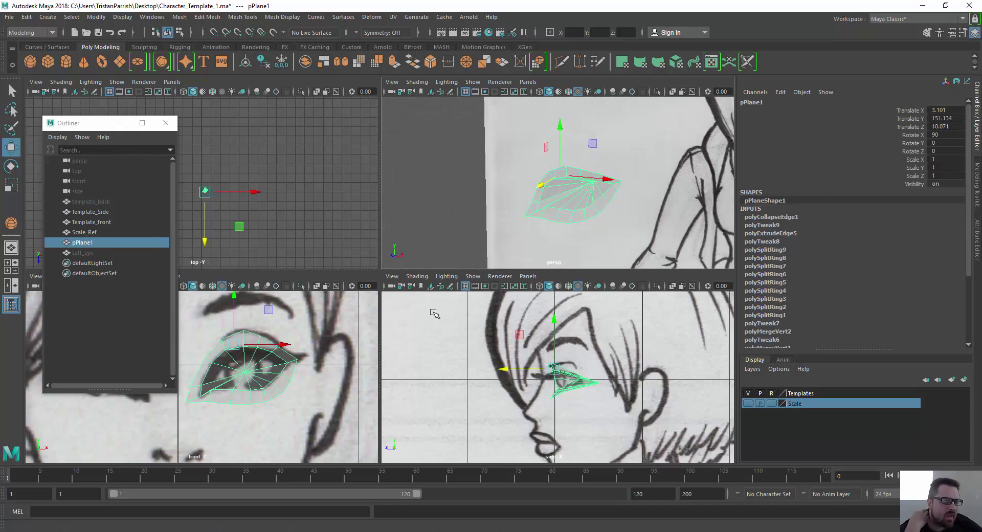
Create a polygon plane about 0.76 wide and 1.04 high over the upper lip beside the centre line in the enlarged front view.
{"action": "scroll", "coordinate": [351, 366], "scroll_direction": "down", "scroll_amount": 3}
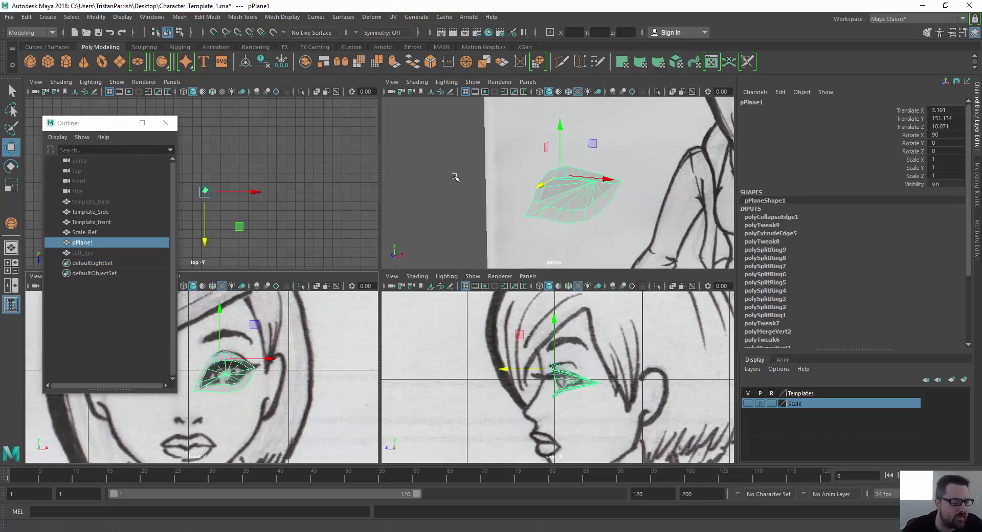
{"action": "middle_click_drag", "start_coordinate": [446, 200], "coordinate": [467, 168], "text": "alt"}
{"action": "left_click_drag", "start_coordinate": [467, 169], "coordinate": [497, 154], "text": "alt"}
{"action": "scroll", "coordinate": [262, 393], "scroll_direction": "down", "scroll_amount": 3}
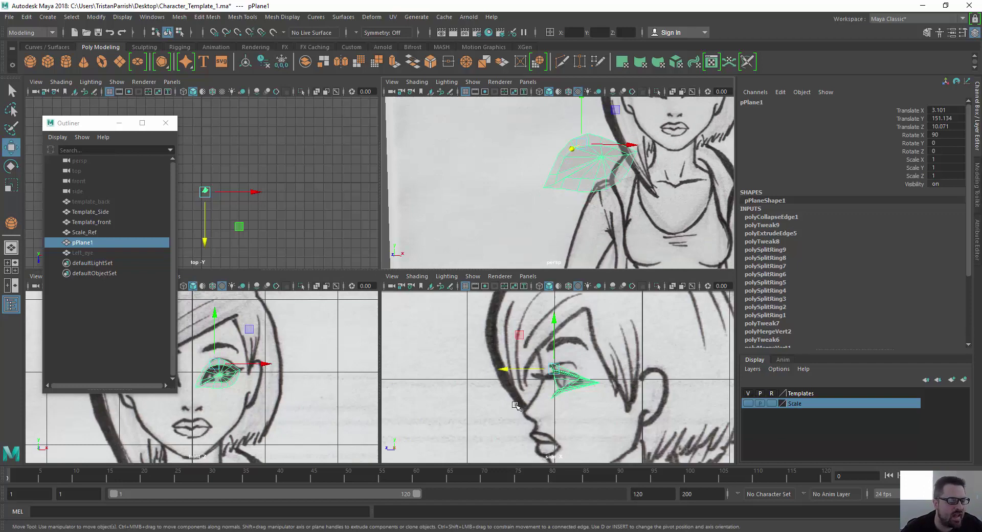
{"action": "scroll", "coordinate": [205, 391], "scroll_direction": "down", "scroll_amount": 1}
{"action": "left_click", "coordinate": [204, 398]}
{"action": "key", "text": "space"}
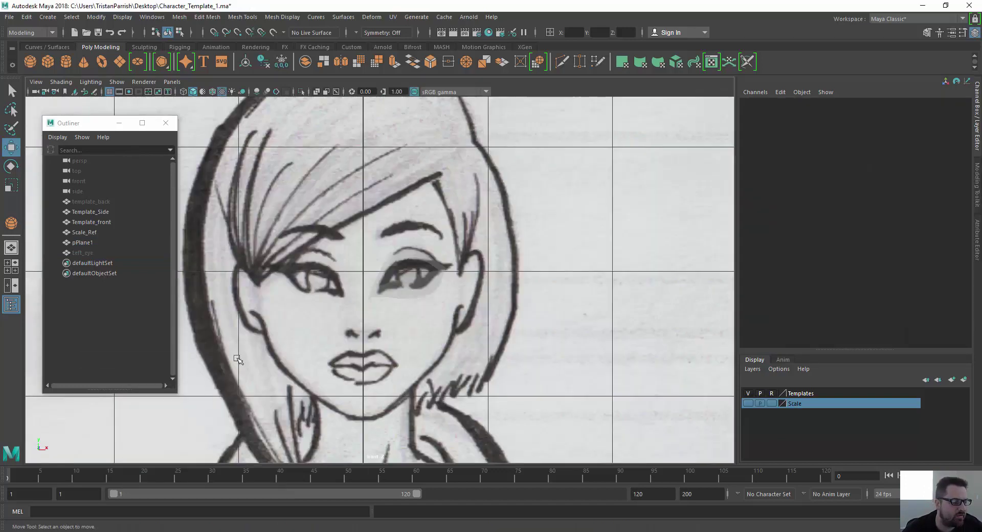
{"action": "middle_click_drag", "start_coordinate": [367, 251], "coordinate": [374, 239], "text": "alt"}
{"action": "scroll", "coordinate": [371, 245], "scroll_direction": "up", "scroll_amount": 6}
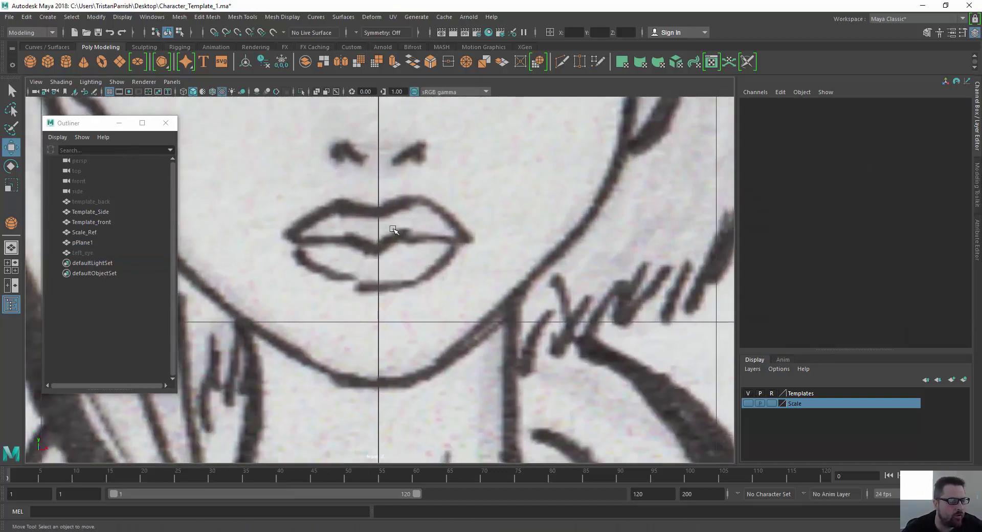
{"action": "scroll", "coordinate": [364, 258], "scroll_direction": "down", "scroll_amount": 2}
{"action": "middle_click_drag", "start_coordinate": [364, 258], "coordinate": [362, 180], "text": "alt"}
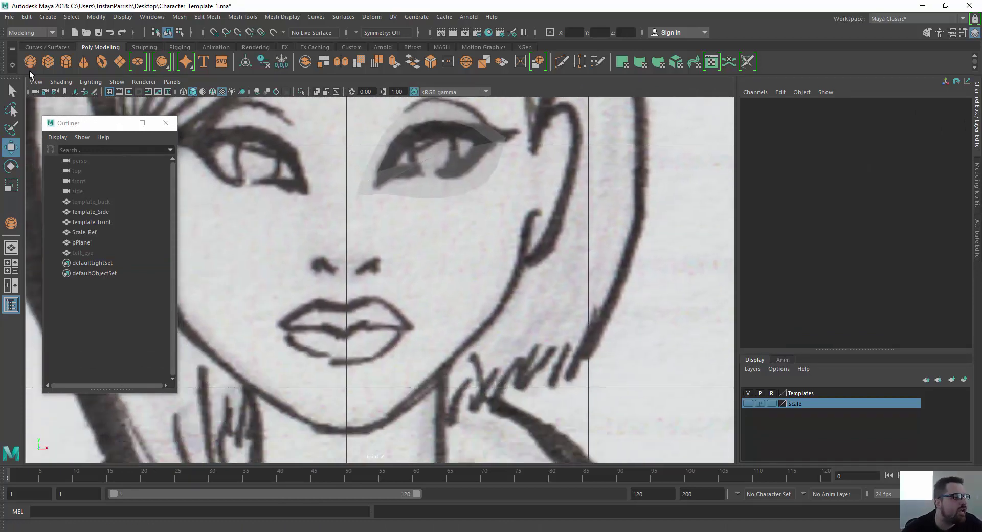
{"action": "left_click", "coordinate": [119, 62]}
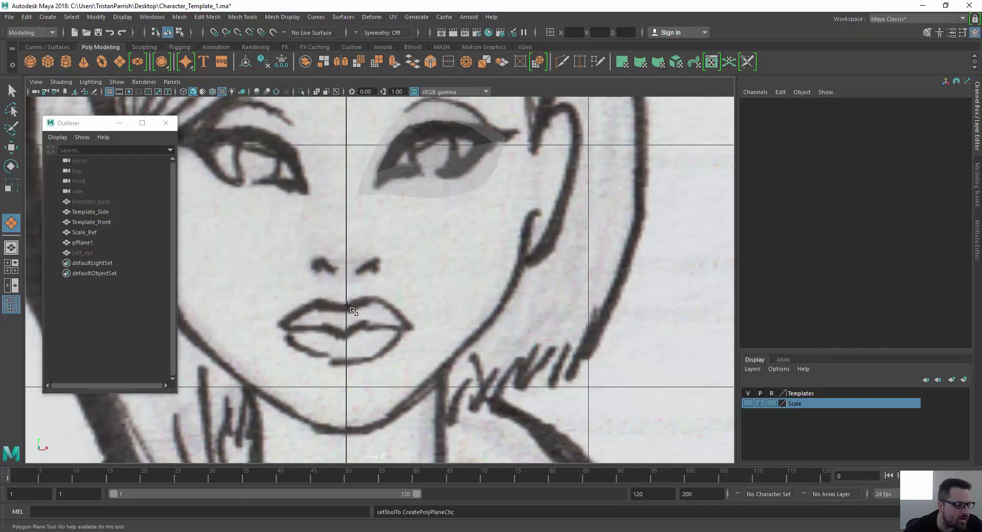
{"action": "left_click_drag", "start_coordinate": [347, 302], "coordinate": [365, 324]}
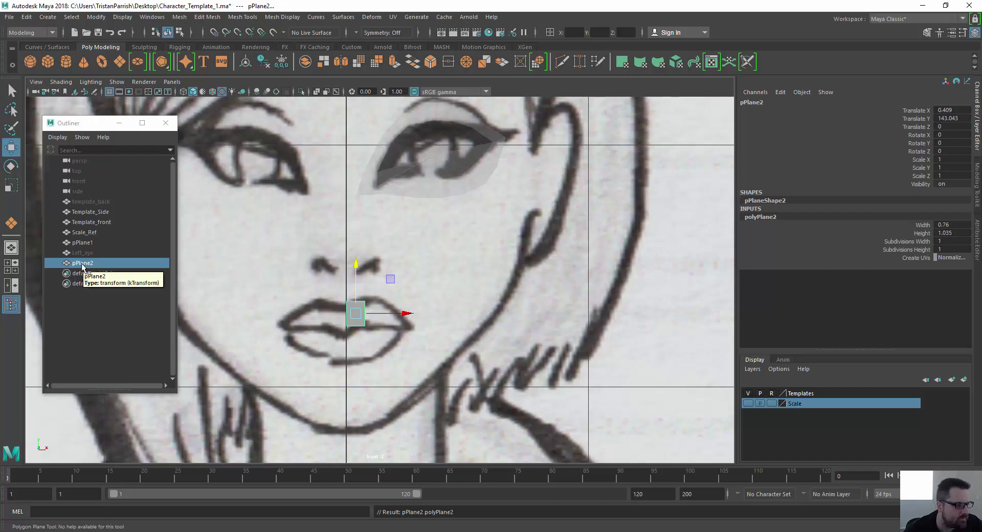
Assign the existing Character_Base_Mat material to the new lip plane.
{"action": "right_click", "coordinate": [357, 322]}
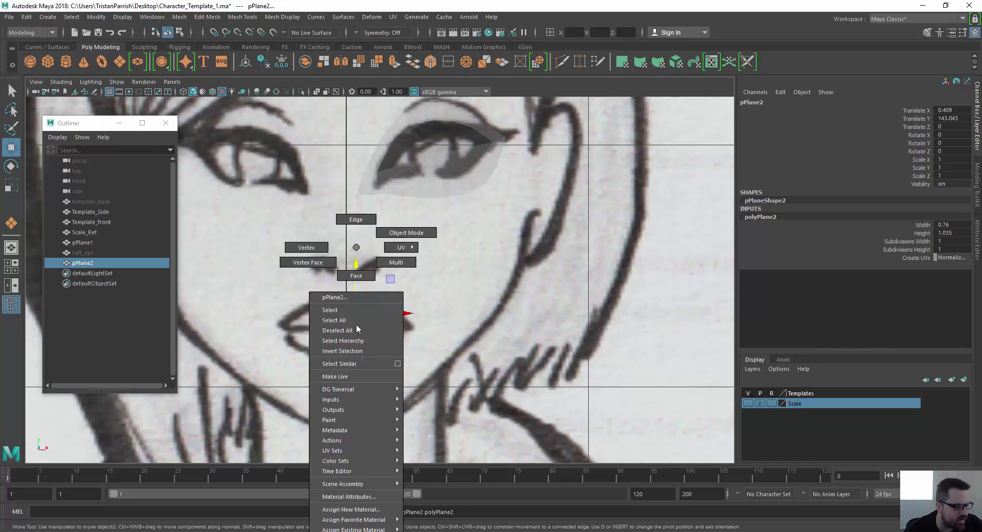
{"action": "mouse_move", "coordinate": [358, 529]}
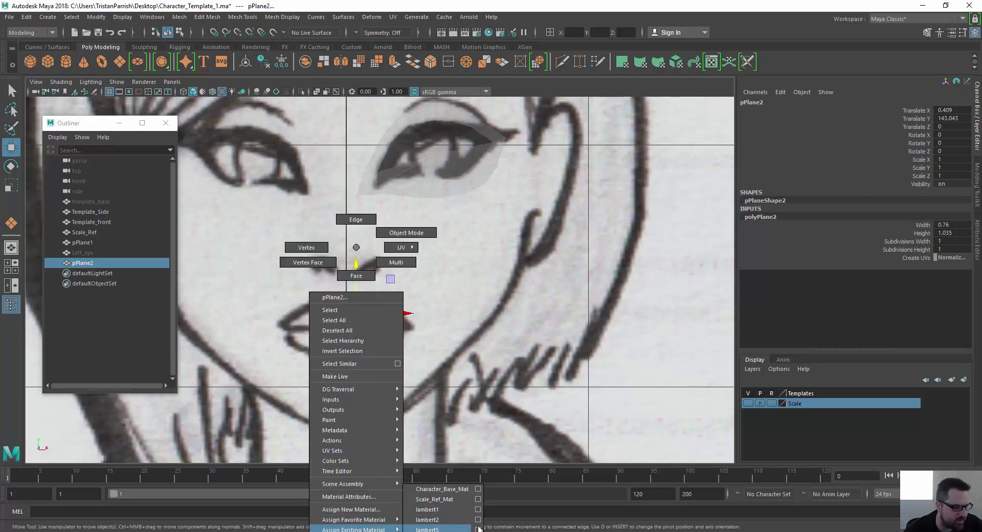
{"action": "left_click", "coordinate": [443, 489]}
Move the plane's two centre-side vertices onto the centre line, at the upper lip's outline and the mouth opening's dip.
{"action": "scroll", "coordinate": [351, 231], "scroll_direction": "up", "scroll_amount": 6}
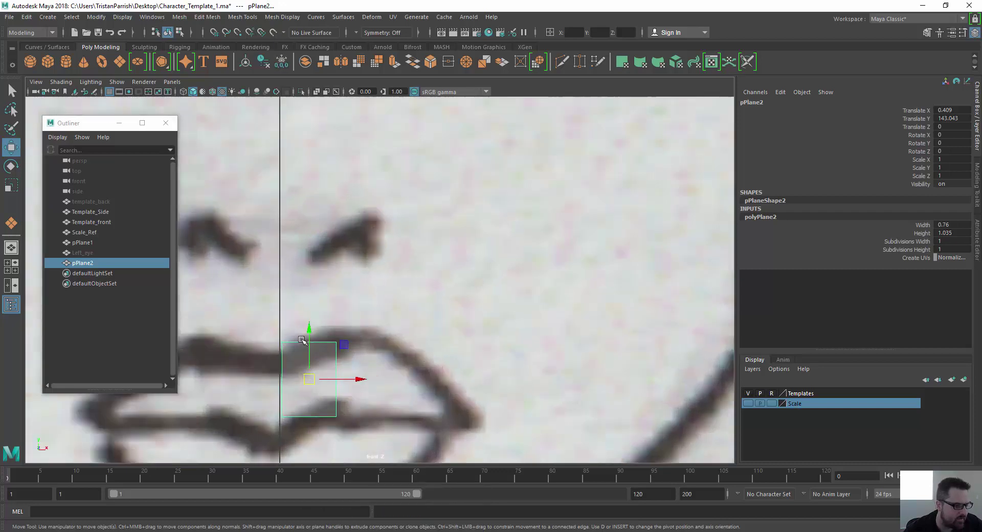
{"action": "scroll", "coordinate": [351, 231], "scroll_direction": "up", "scroll_amount": 2}
{"action": "right_click", "coordinate": [345, 247]}
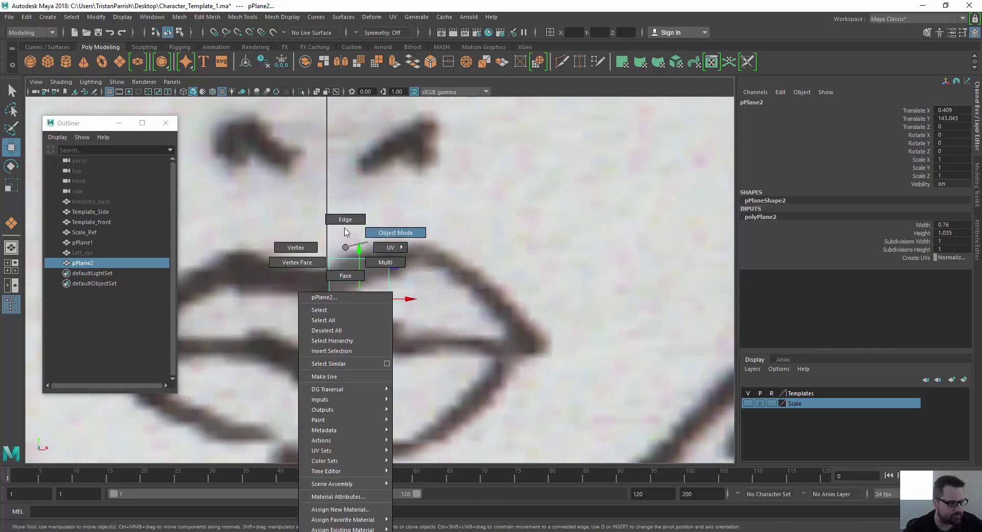
{"action": "left_click", "coordinate": [302, 247]}
{"action": "left_click", "coordinate": [329, 258]}
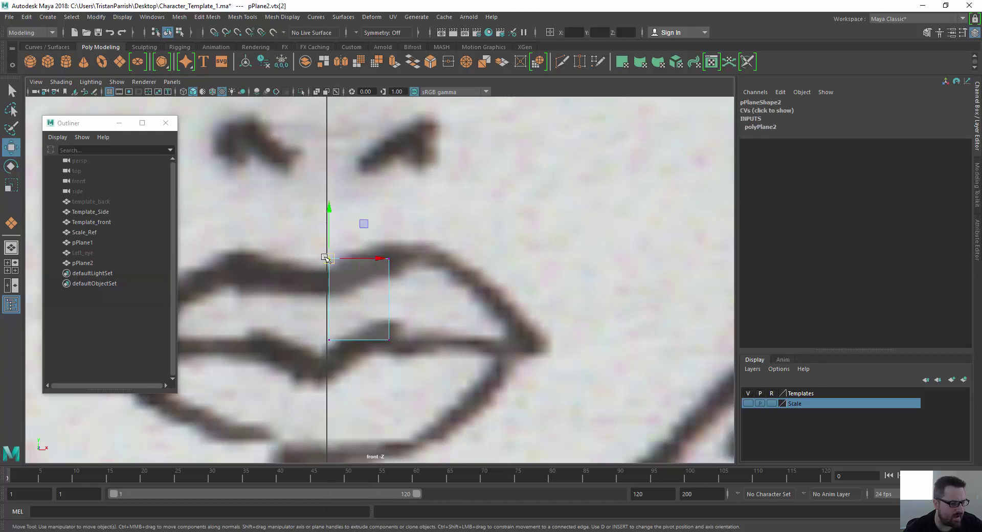
{"action": "left_click_drag", "start_coordinate": [327, 260], "coordinate": [327, 271]}
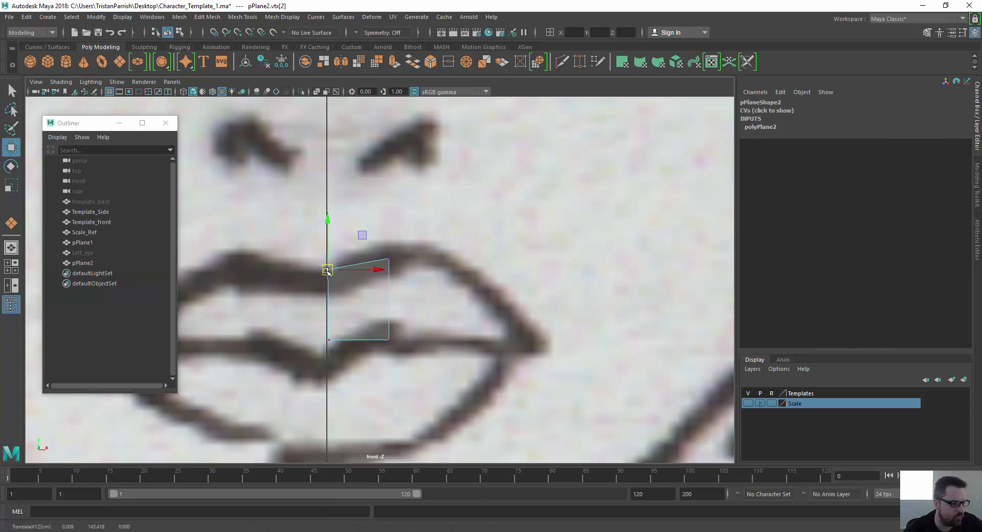
{"action": "left_click", "coordinate": [329, 340]}
{"action": "left_click_drag", "start_coordinate": [329, 340], "coordinate": [327, 374]}
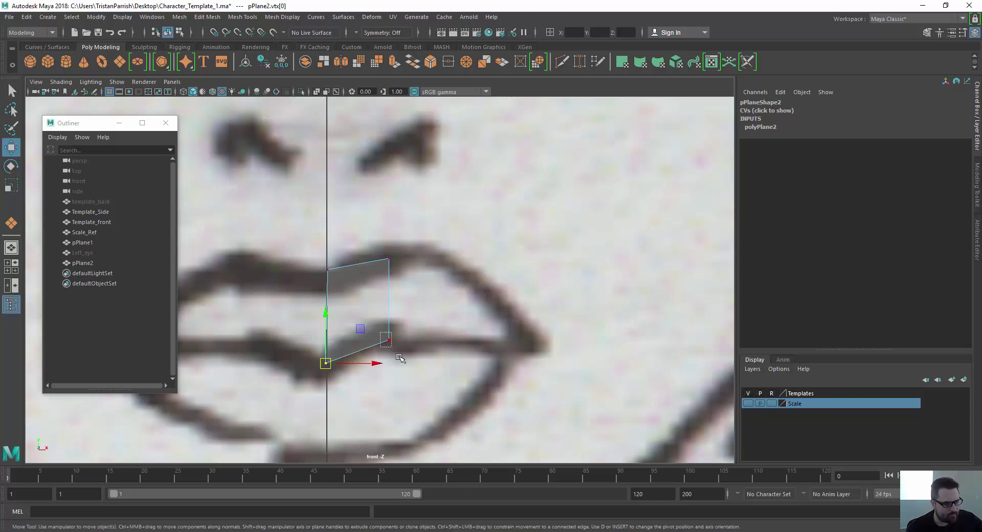
Move the plane's two outer vertices inward to follow the cupid's bow and the peak of the mouth line.
{"action": "left_click", "coordinate": [387, 340]}
{"action": "left_click_drag", "start_coordinate": [388, 339], "coordinate": [372, 328]}
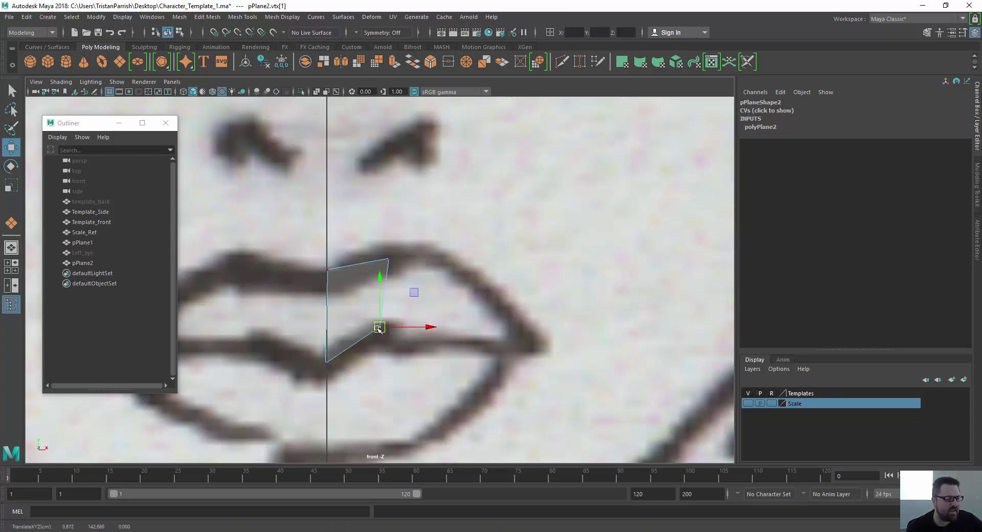
{"action": "left_click", "coordinate": [386, 257]}
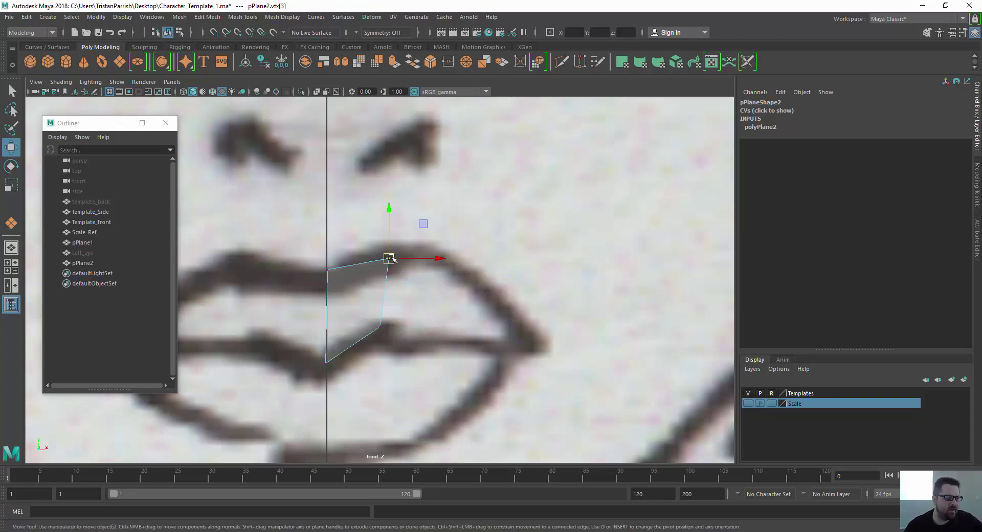
{"action": "left_click_drag", "start_coordinate": [388, 256], "coordinate": [357, 254]}
Extrude the plane's outer edge across the upper lip and move its upper vertex out to the corner of the mouth.
{"action": "right_click_drag", "start_coordinate": [367, 285], "coordinate": [365, 240]}
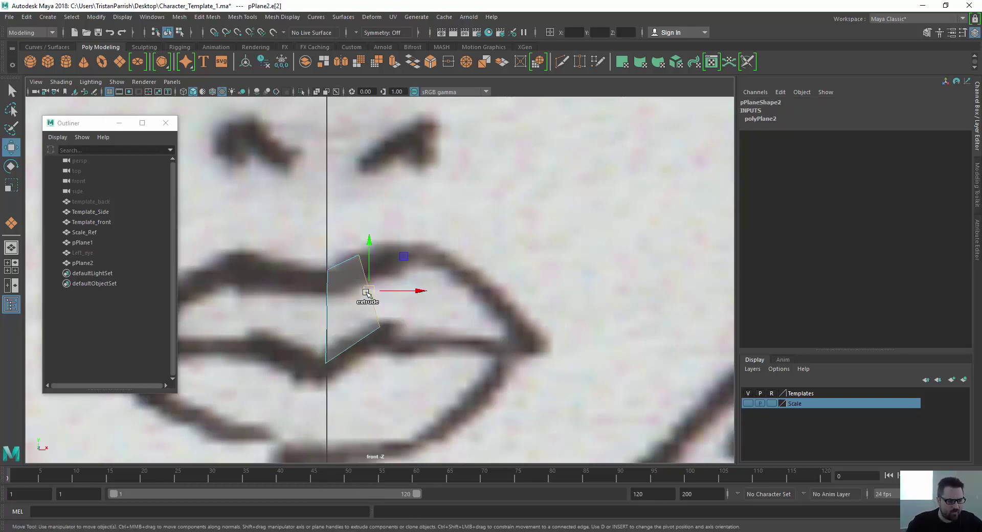
{"action": "left_click_drag", "start_coordinate": [366, 291], "coordinate": [488, 314], "text": "shift"}
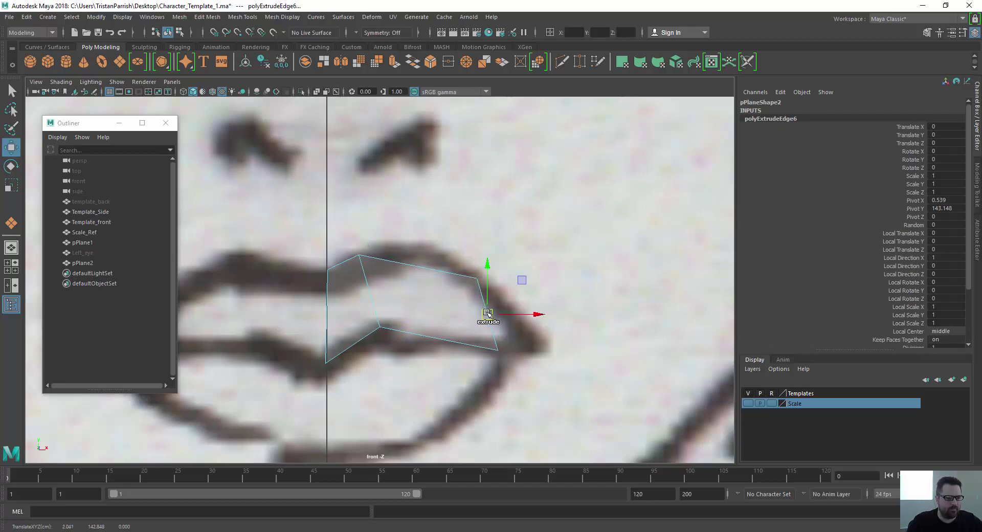
{"action": "right_click_drag", "start_coordinate": [475, 287], "coordinate": [400, 262]}
{"action": "left_click", "coordinate": [477, 279]}
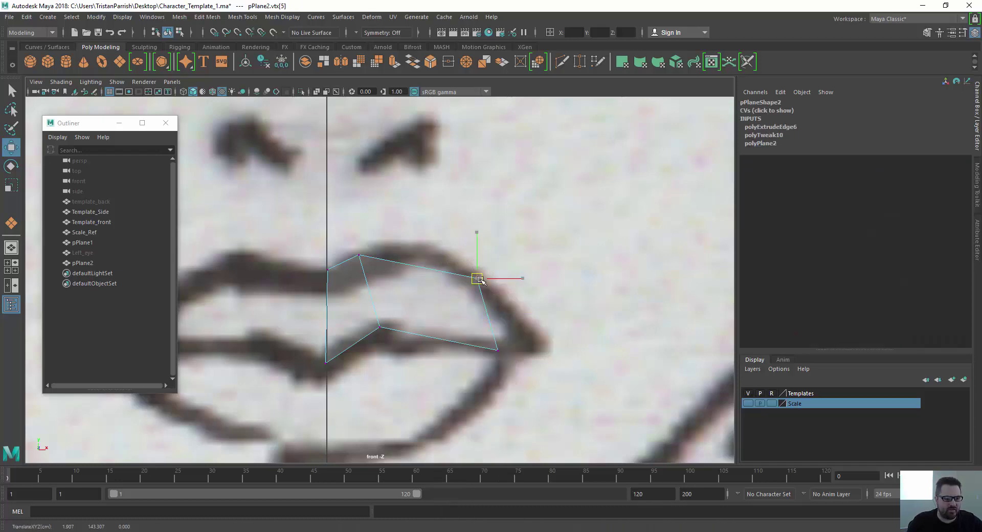
{"action": "left_click_drag", "start_coordinate": [479, 281], "coordinate": [548, 349]}
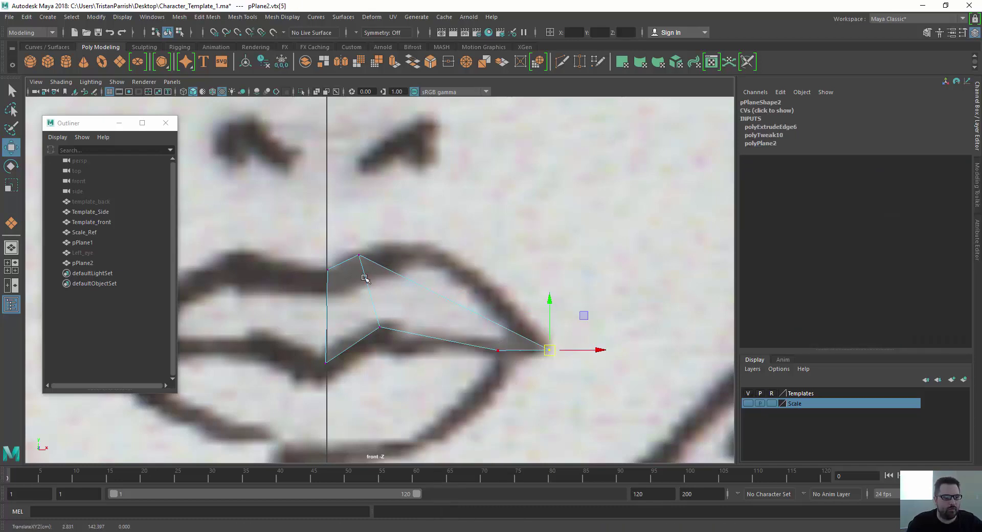
Extrude the short edge at the mouth corner three times along the lower lip to the centre line.
{"action": "scroll", "coordinate": [384, 281], "scroll_direction": "down", "scroll_amount": 3}
{"action": "scroll", "coordinate": [391, 321], "scroll_direction": "up", "scroll_amount": 1}
{"action": "middle_click_drag", "start_coordinate": [392, 322], "coordinate": [420, 260], "text": "alt"}
{"action": "scroll", "coordinate": [447, 254], "scroll_direction": "up", "scroll_amount": 3}
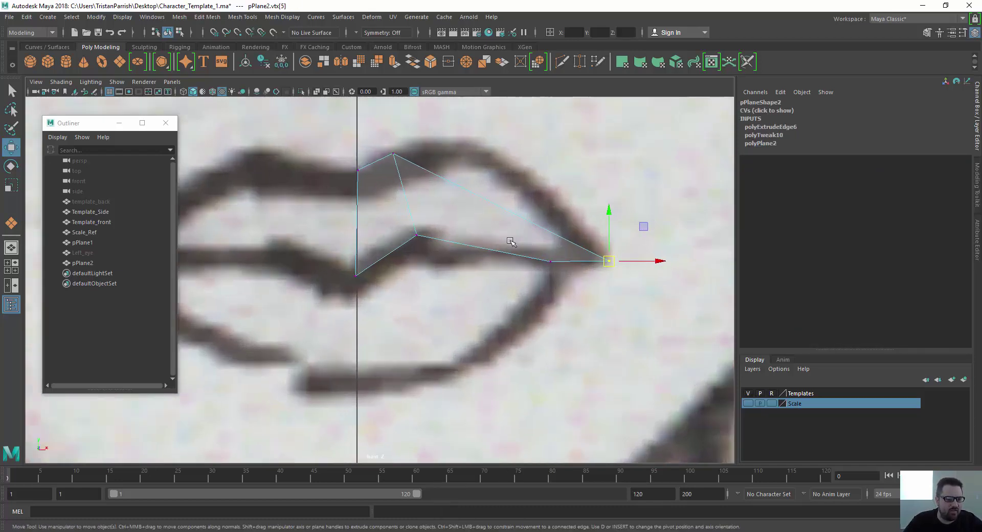
{"action": "middle_click_drag", "start_coordinate": [493, 221], "coordinate": [475, 199], "text": "alt"}
{"action": "right_click", "coordinate": [541, 231]}
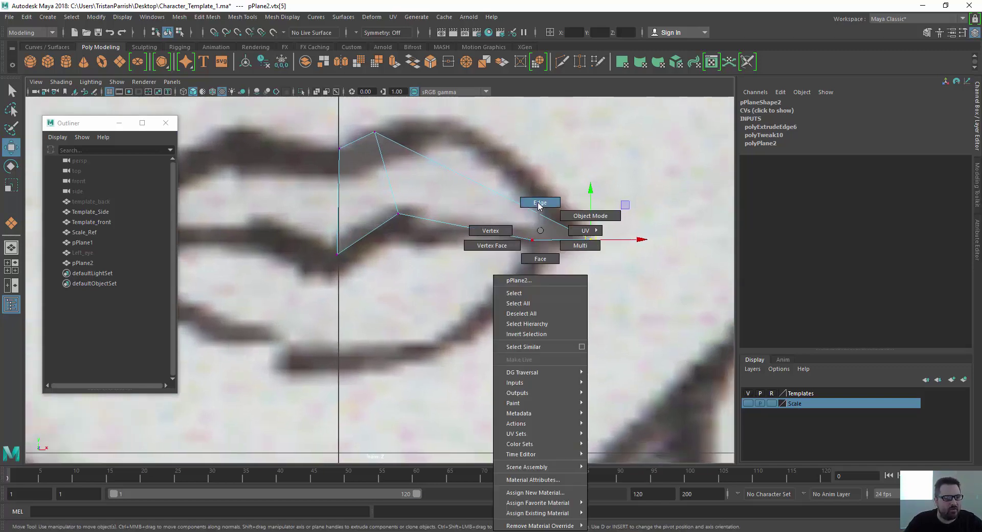
{"action": "left_click", "coordinate": [544, 236]}
{"action": "left_click_drag", "start_coordinate": [561, 240], "coordinate": [336, 344], "text": "shift"}
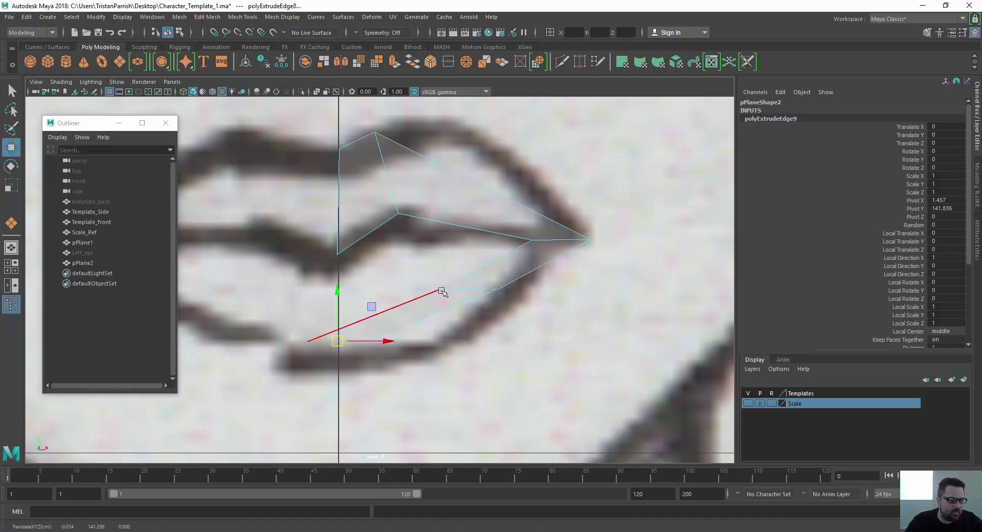
Move the lower lip's inner vertices up to the mouth line and its outer vertices onto the drawn lower lip outline.
{"action": "right_click_drag", "start_coordinate": [454, 247], "coordinate": [409, 251]}
{"action": "left_click", "coordinate": [442, 289]}
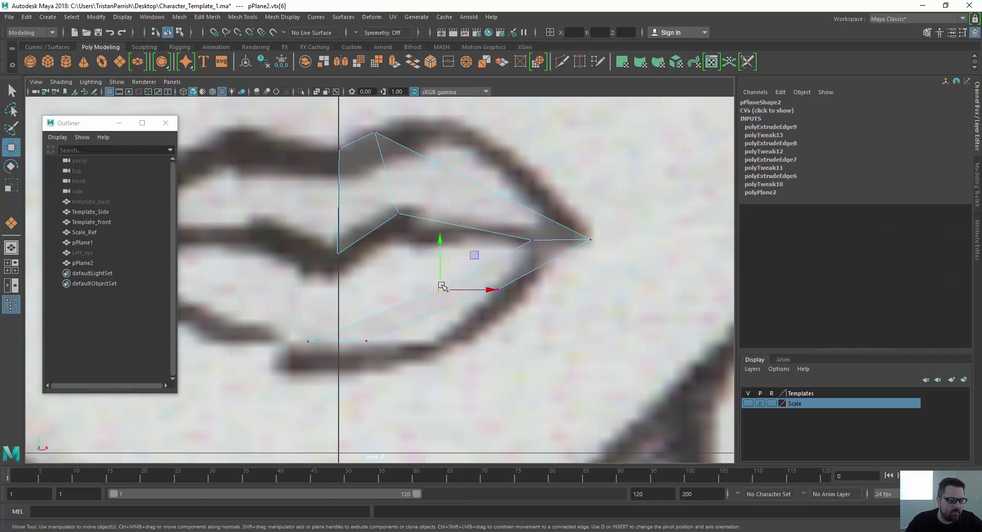
{"action": "left_click_drag", "start_coordinate": [442, 286], "coordinate": [461, 251]}
{"action": "left_click", "coordinate": [498, 289]}
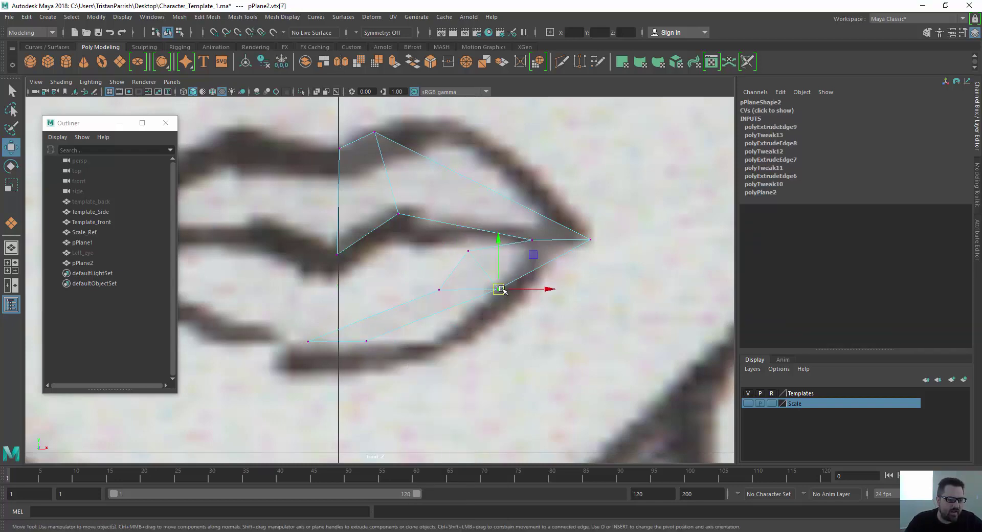
{"action": "left_click_drag", "start_coordinate": [499, 290], "coordinate": [453, 337]}
{"action": "left_click", "coordinate": [495, 290]}
{"action": "left_click", "coordinate": [440, 289]}
{"action": "left_click_drag", "start_coordinate": [440, 289], "coordinate": [412, 253]}
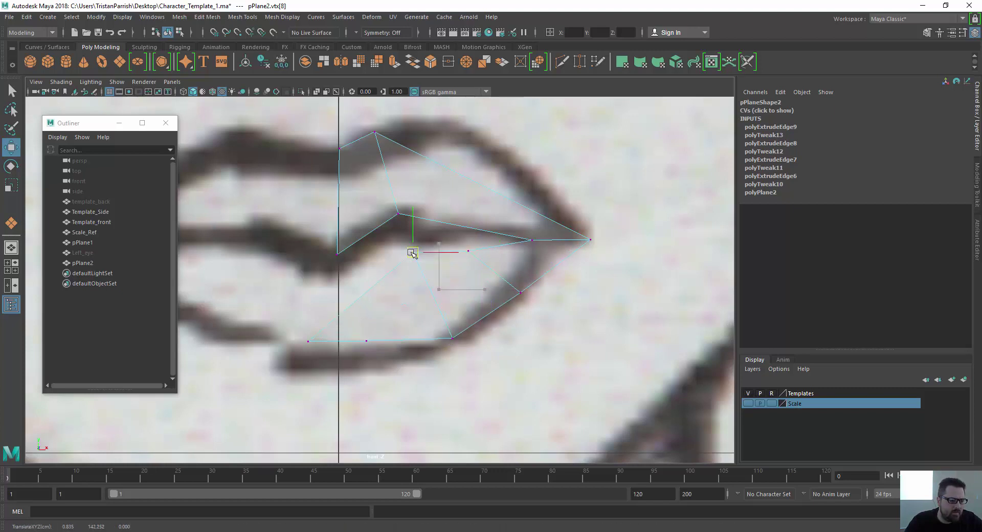
Refine the vertices along the mouth opening and move the lower lip's inner end vertex up to the centre line.
{"action": "double_click", "coordinate": [467, 249]}
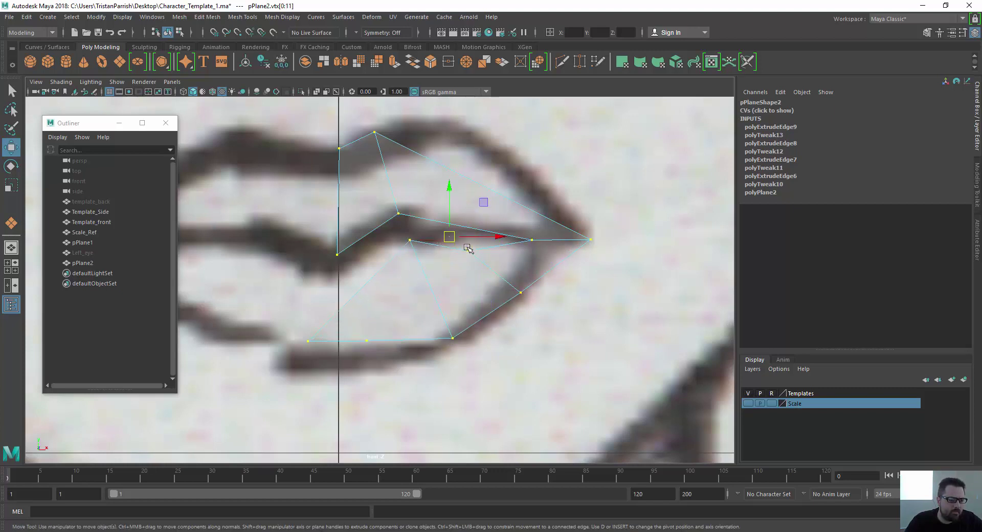
{"action": "left_click", "coordinate": [467, 251]}
{"action": "left_click_drag", "start_coordinate": [469, 251], "coordinate": [464, 244]}
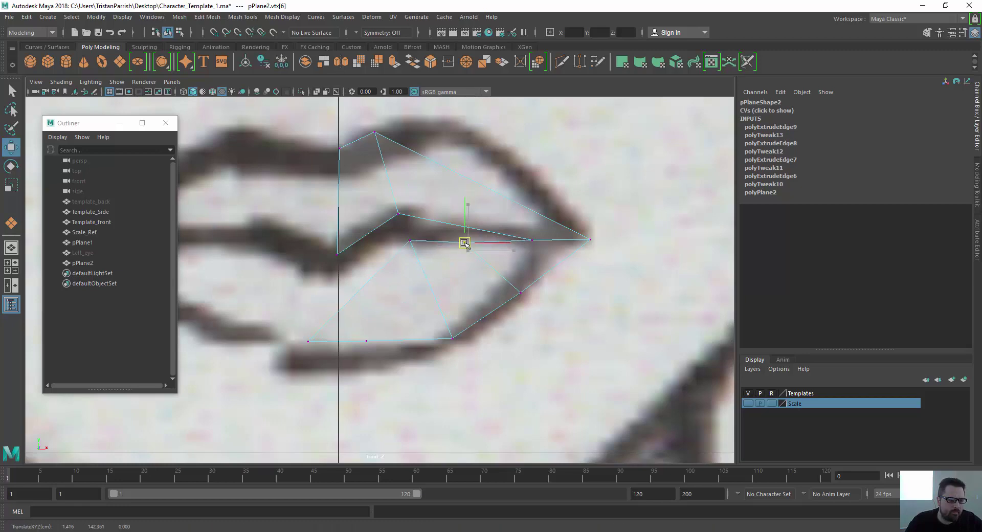
{"action": "left_click", "coordinate": [398, 213]}
{"action": "left_click_drag", "start_coordinate": [398, 214], "coordinate": [403, 225]}
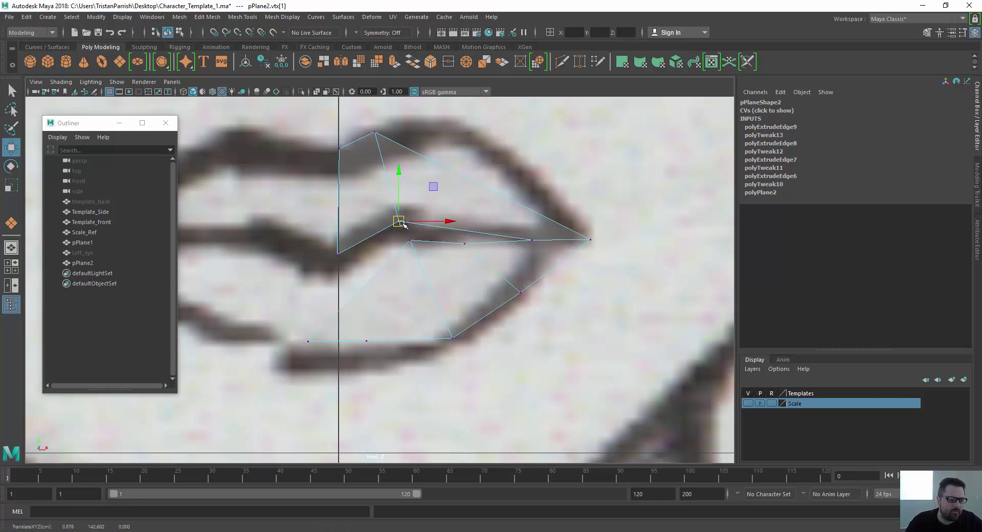
{"action": "left_click", "coordinate": [309, 341]}
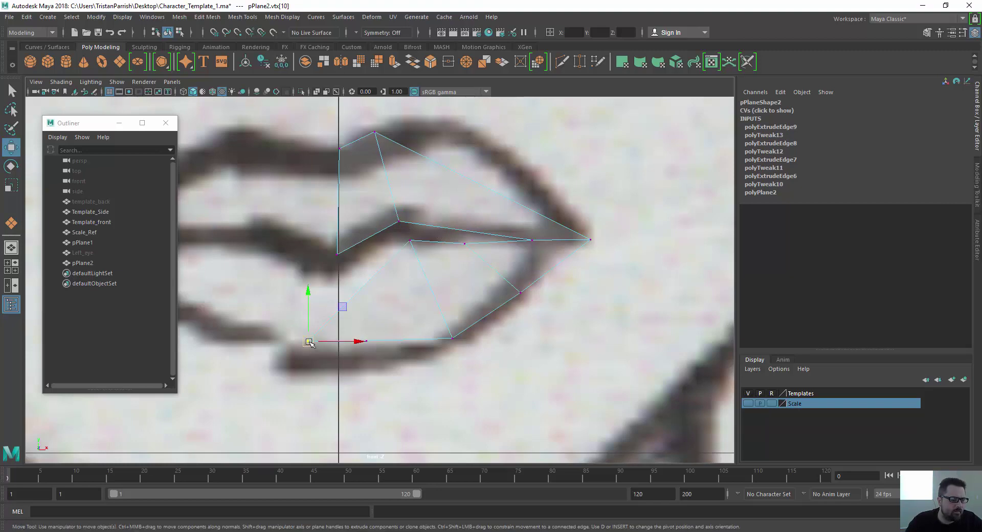
{"action": "left_click_drag", "start_coordinate": [308, 341], "coordinate": [342, 272]}
Set the X position of the upper lip's top centre vertex to 0.
{"action": "scroll", "coordinate": [274, 198], "scroll_direction": "up", "scroll_amount": 5}
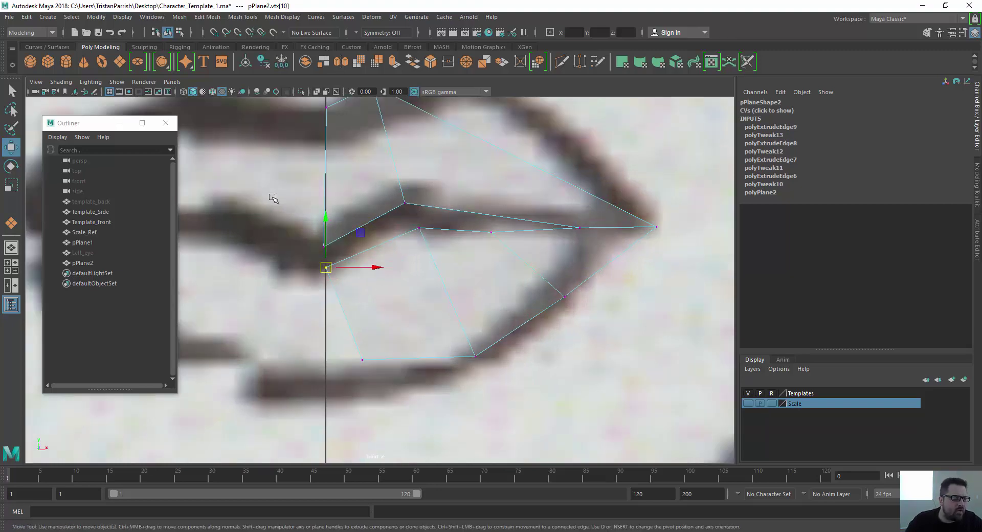
{"action": "left_click", "coordinate": [427, 134]}
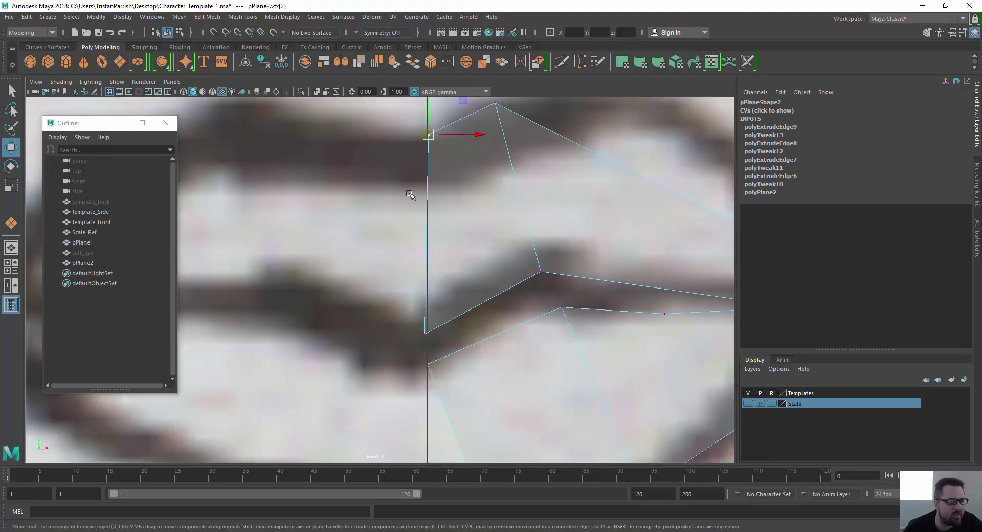
{"action": "scroll", "coordinate": [379, 210], "scroll_direction": "down", "scroll_amount": 3}
{"action": "scroll", "coordinate": [374, 240], "scroll_direction": "up", "scroll_amount": 2}
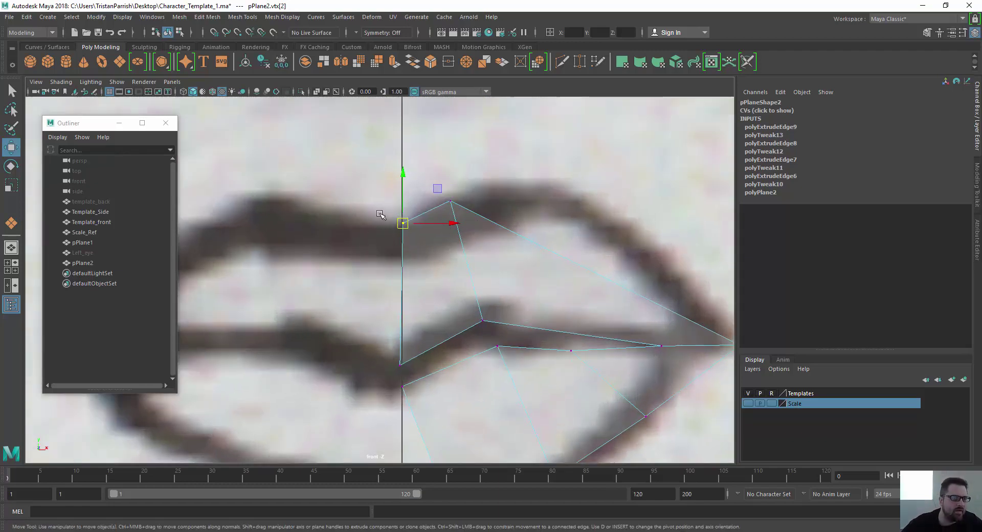
{"action": "left_click", "coordinate": [349, 220]}
{"action": "left_click", "coordinate": [402, 223]}
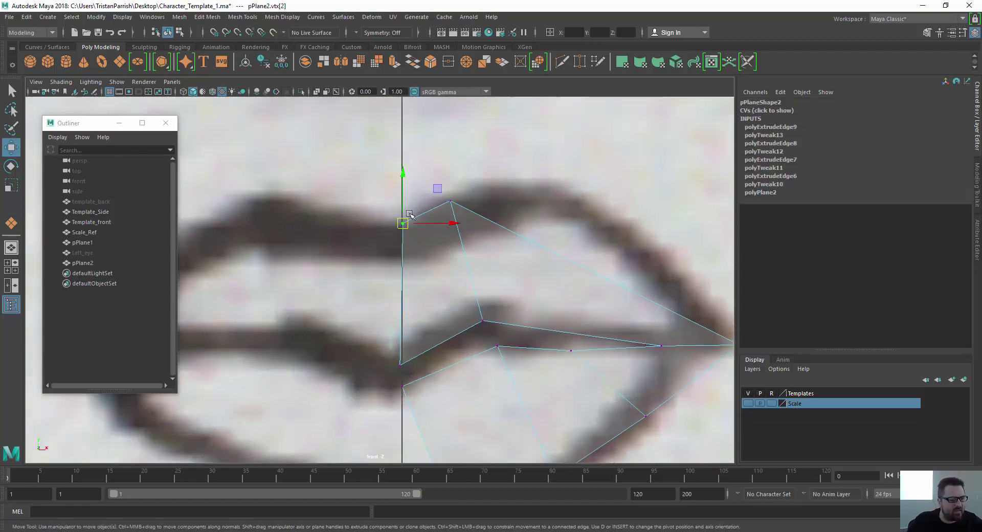
{"action": "type", "text": "0"}
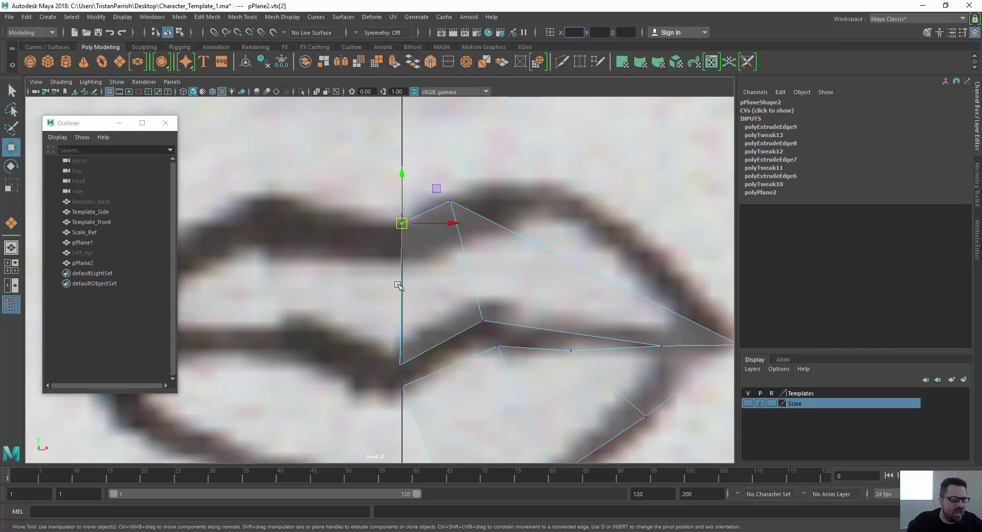
Align the remaining centre vertices of the upper and lower lips at X 0 and clear the selection.
{"action": "scroll", "coordinate": [372, 333], "scroll_direction": "down", "scroll_amount": 3}
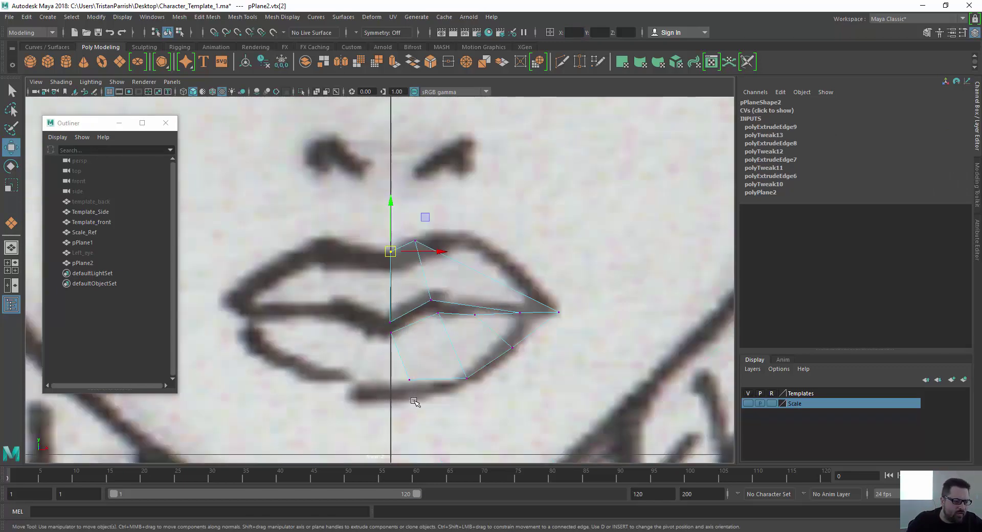
{"action": "left_click_drag", "start_coordinate": [415, 402], "coordinate": [383, 317]}
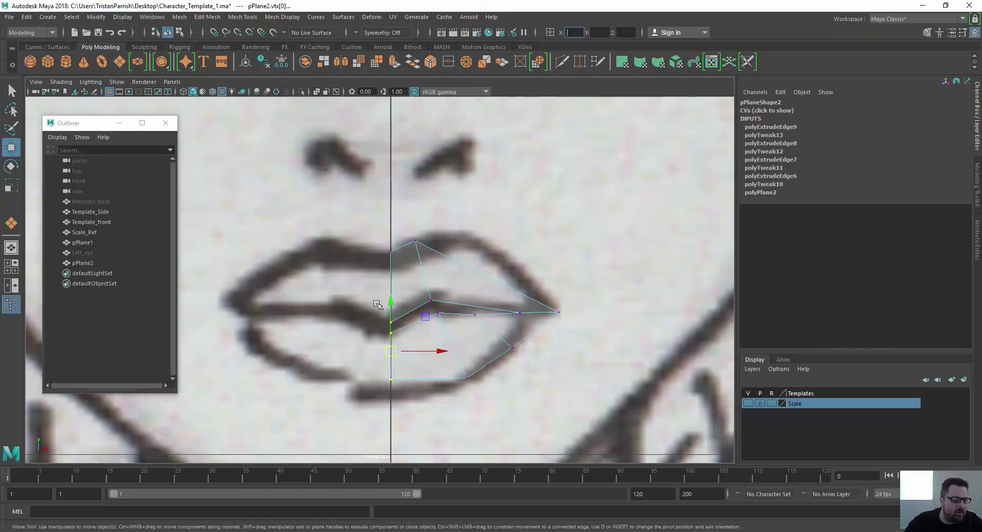
{"action": "scroll", "coordinate": [373, 306], "scroll_direction": "up", "scroll_amount": 3}
{"action": "left_click", "coordinate": [340, 309]}
Nudge the middle vertex on the lower lip's inner edge closer to the upper lip along the mouth line.
{"action": "scroll", "coordinate": [342, 181], "scroll_direction": "up", "scroll_amount": 2}
{"action": "scroll", "coordinate": [351, 219], "scroll_direction": "down", "scroll_amount": 5}
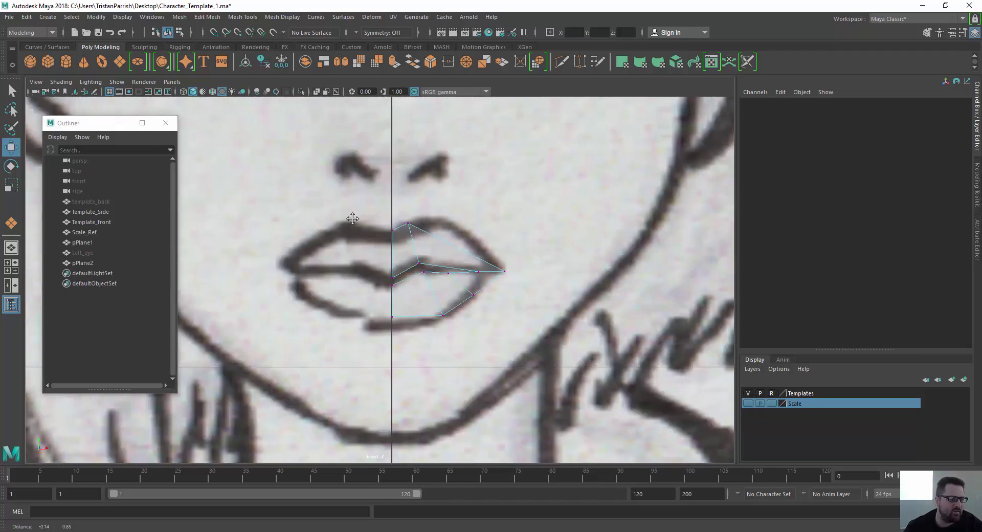
{"action": "scroll", "coordinate": [362, 221], "scroll_direction": "up", "scroll_amount": 3}
{"action": "scroll", "coordinate": [400, 239], "scroll_direction": "up", "scroll_amount": 2}
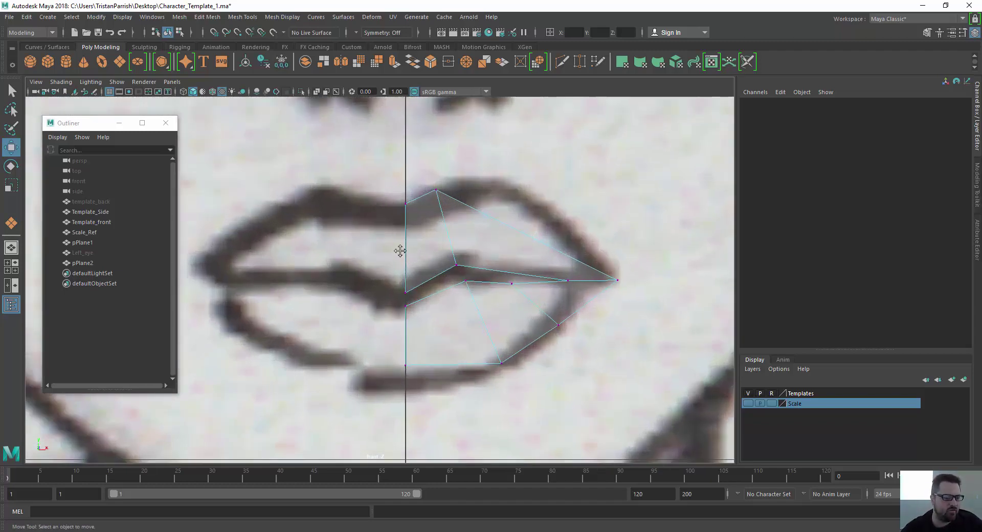
{"action": "mouse_move", "coordinate": [482, 217]}
{"action": "left_mouse_down"}
{"action": "mouse_move", "coordinate": [497, 233]}
{"action": "mouse_move", "coordinate": [485, 223]}
{"action": "left_mouse_up"}
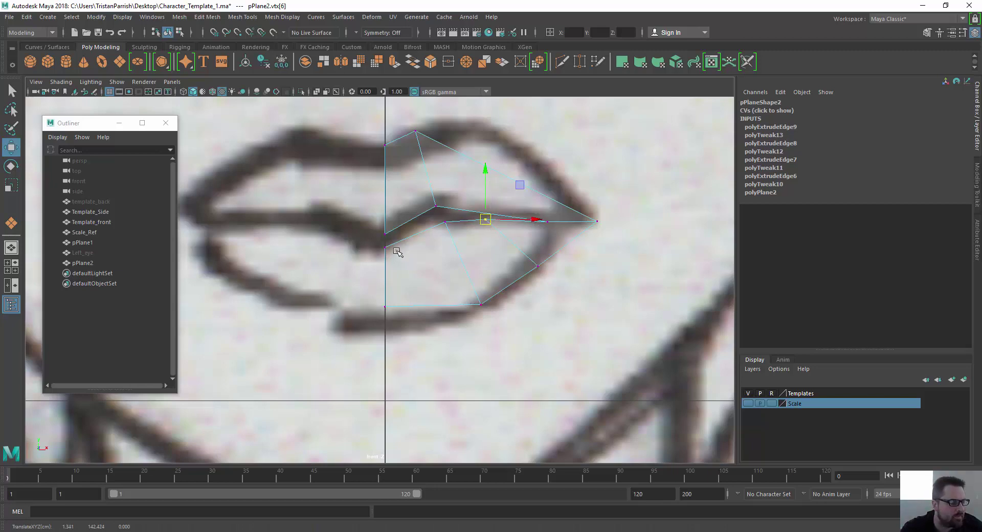
Insert edge loops across the centre sections of the lower and upper lips, plus one farther out on the upper lip.
{"action": "left_click", "coordinate": [207, 17]}
{"action": "mouse_move", "coordinate": [241, 18]}
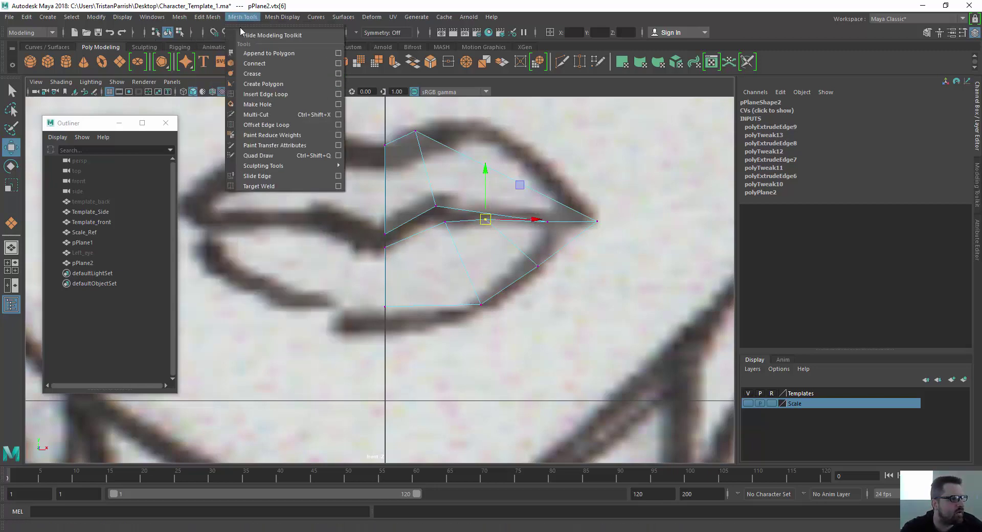
{"action": "left_click", "coordinate": [256, 115]}
{"action": "left_click_drag", "start_coordinate": [422, 242], "coordinate": [417, 241]}
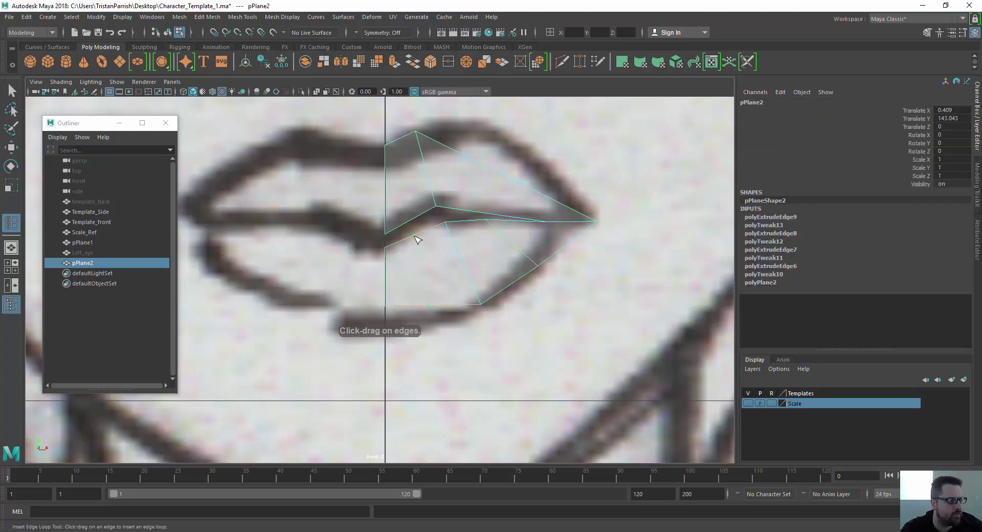
{"action": "left_click", "coordinate": [402, 139]}
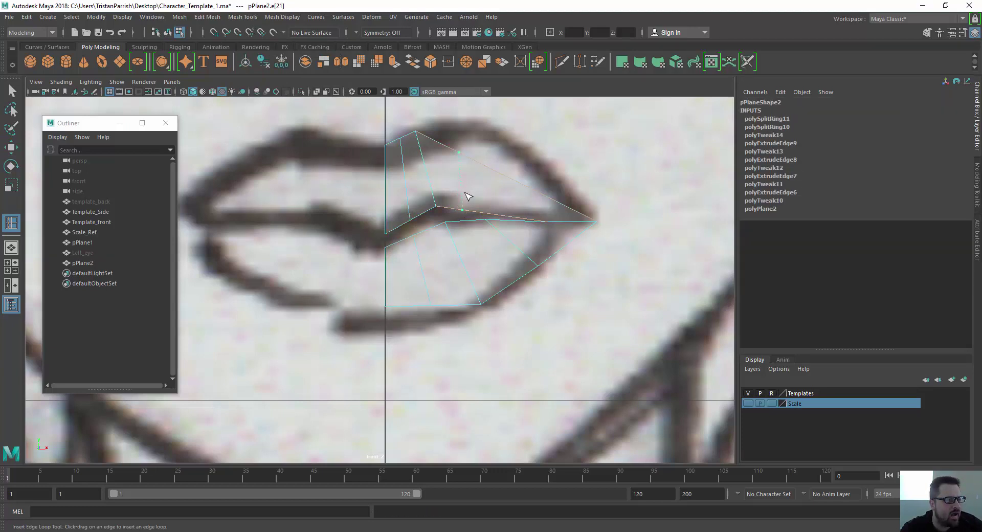
{"action": "left_click", "coordinate": [463, 196]}
{"action": "left_click_drag", "start_coordinate": [485, 211], "coordinate": [490, 195]}
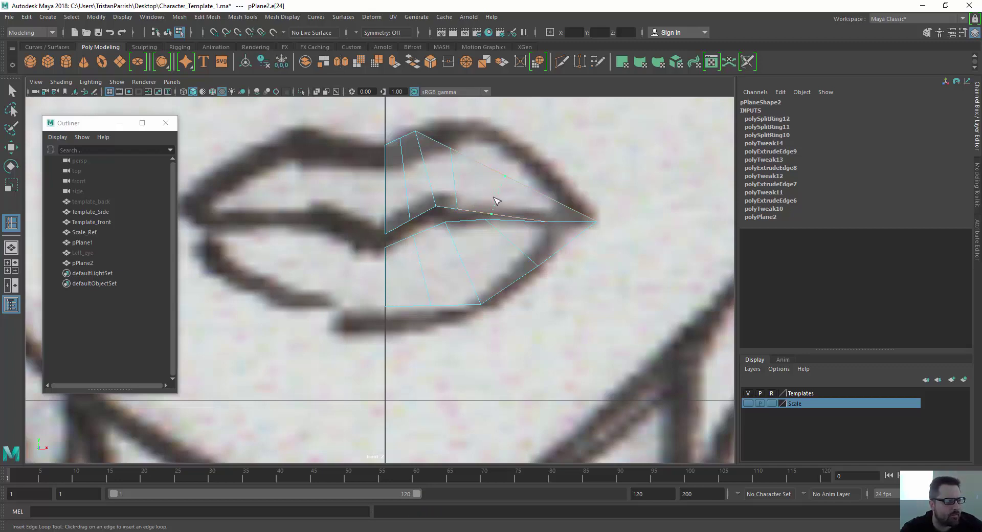
{"action": "left_click_drag", "start_coordinate": [496, 201], "coordinate": [495, 201]}
Undo all the edge loops just inserted in the half-lip mesh.
{"action": "key", "text": "ctrl+z"}
{"action": "key", "text": "ctrl+z"}
{"action": "key", "text": "ctrl+z"}
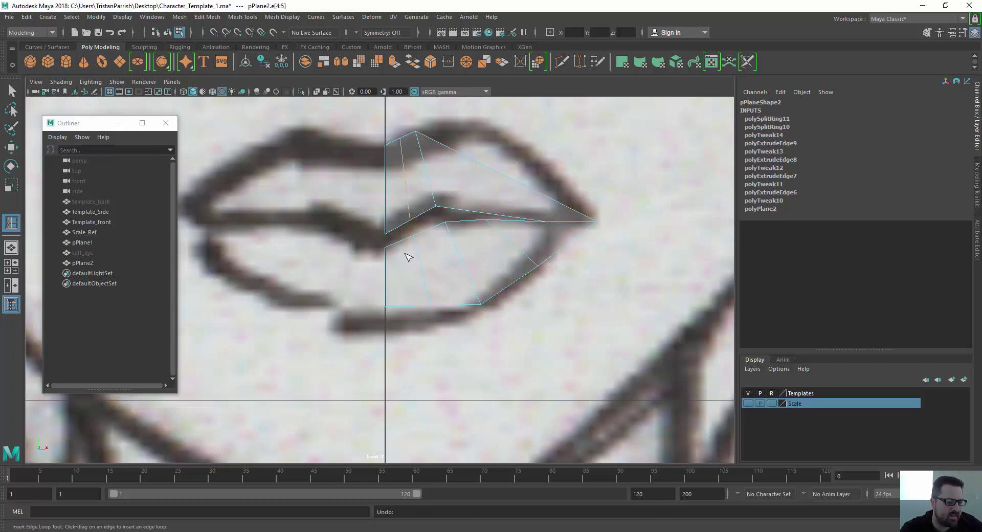
{"action": "key", "text": "ctrl+z"}
{"action": "key", "text": "ctrl+z"}
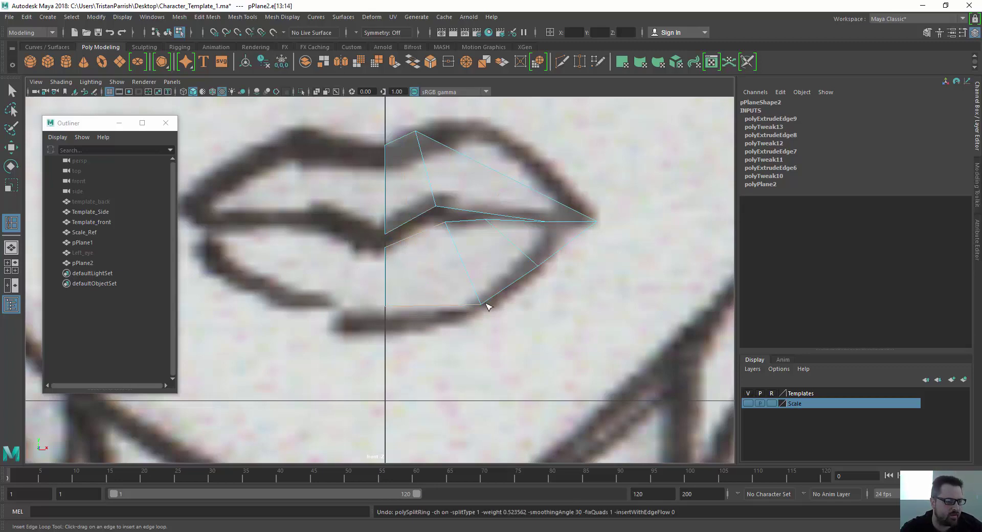
Show the four views, select the whole lip mesh and move it forward to about Z 11.16 at the side template's mouth.
{"action": "key", "text": "w"}
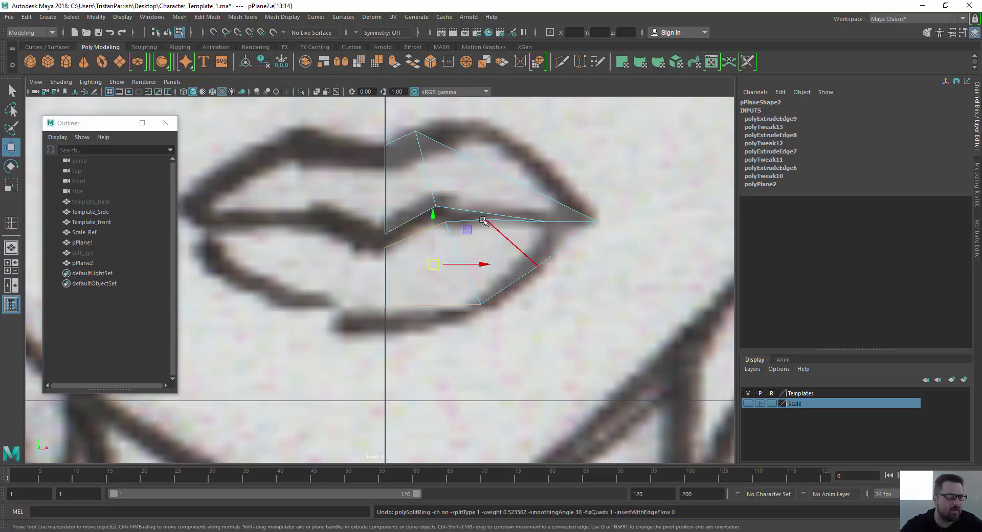
{"action": "scroll", "coordinate": [387, 280], "scroll_direction": "down", "scroll_amount": 5}
{"action": "key", "text": "space"}
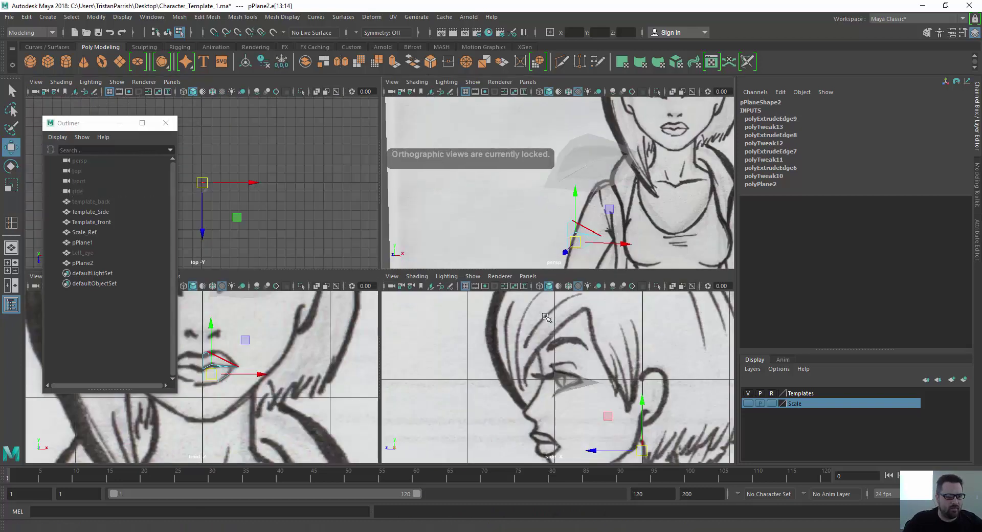
{"action": "scroll", "coordinate": [586, 361], "scroll_direction": "up", "scroll_amount": 4}
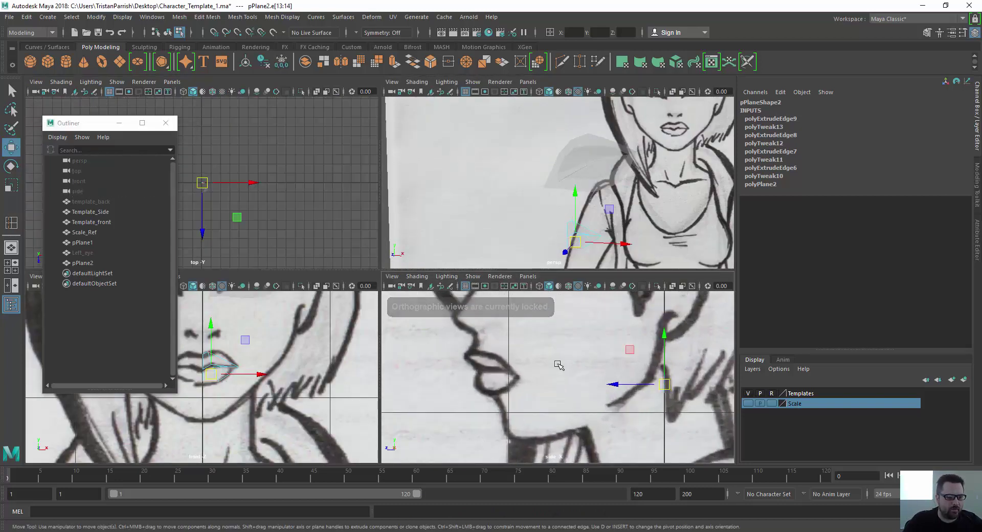
{"action": "left_click_drag", "start_coordinate": [664, 388], "coordinate": [611, 356]}
{"action": "scroll", "coordinate": [614, 351], "scroll_direction": "down", "scroll_amount": 2}
{"action": "right_click_drag", "start_coordinate": [571, 225], "coordinate": [609, 209]}
{"action": "left_click", "coordinate": [568, 236]}
{"action": "left_click", "coordinate": [568, 236]}
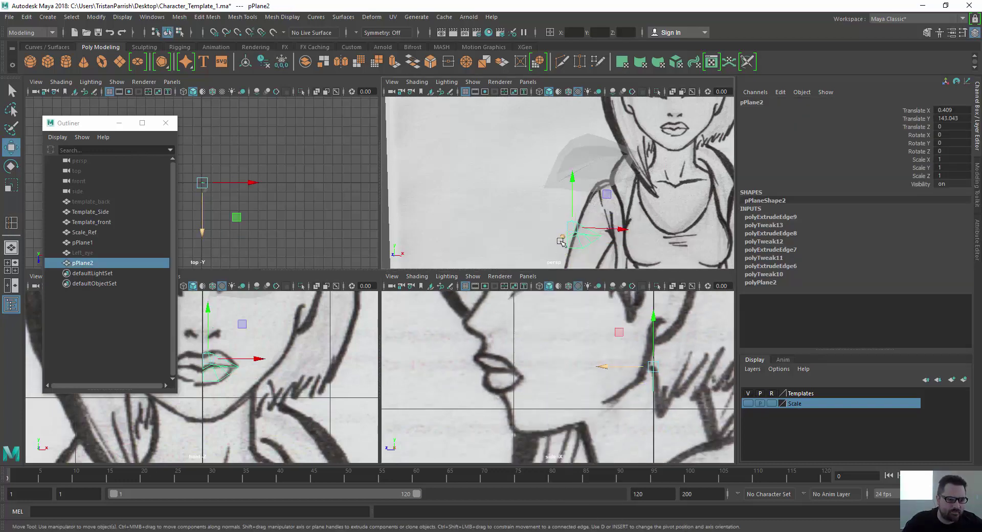
{"action": "left_click_drag", "start_coordinate": [599, 367], "coordinate": [441, 370]}
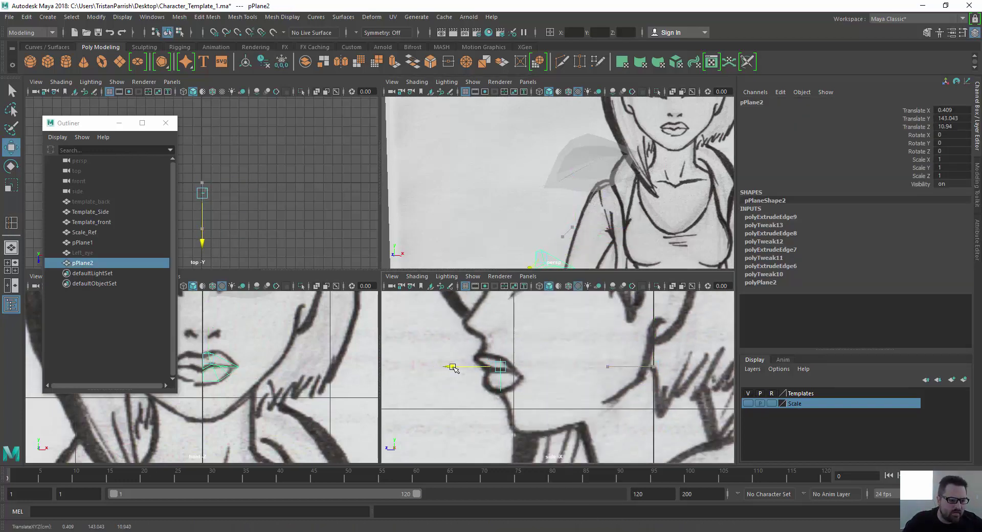
{"action": "left_click_drag", "start_coordinate": [450, 368], "coordinate": [450, 368]}
Move the vertices at the mouth corner back in depth toward the lip corner drawn on the side template.
{"action": "scroll", "coordinate": [450, 367], "scroll_direction": "up", "scroll_amount": 7}
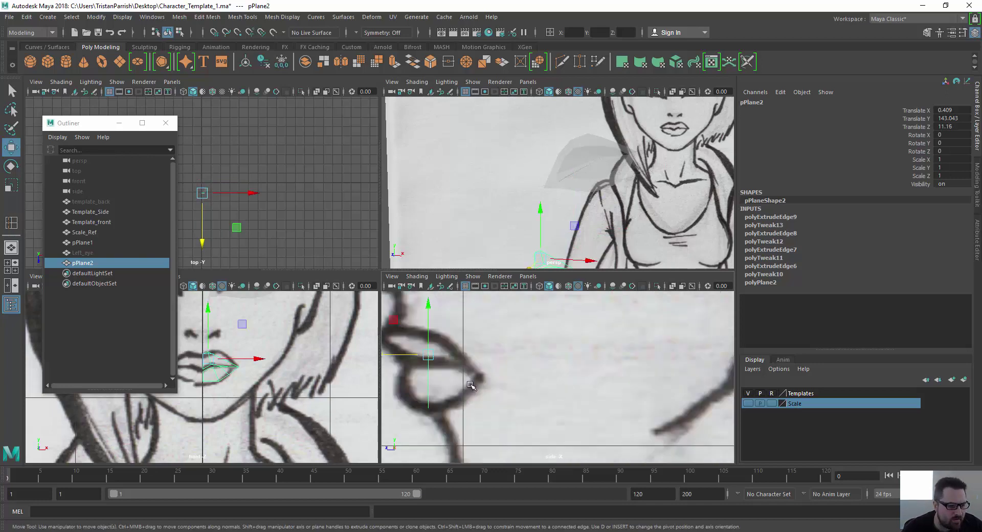
{"action": "middle_click_drag", "start_coordinate": [527, 257], "coordinate": [524, 210], "text": "alt"}
{"action": "scroll", "coordinate": [578, 241], "scroll_direction": "up", "scroll_amount": 5}
{"action": "middle_click_drag", "start_coordinate": [580, 242], "coordinate": [546, 165], "text": "alt"}
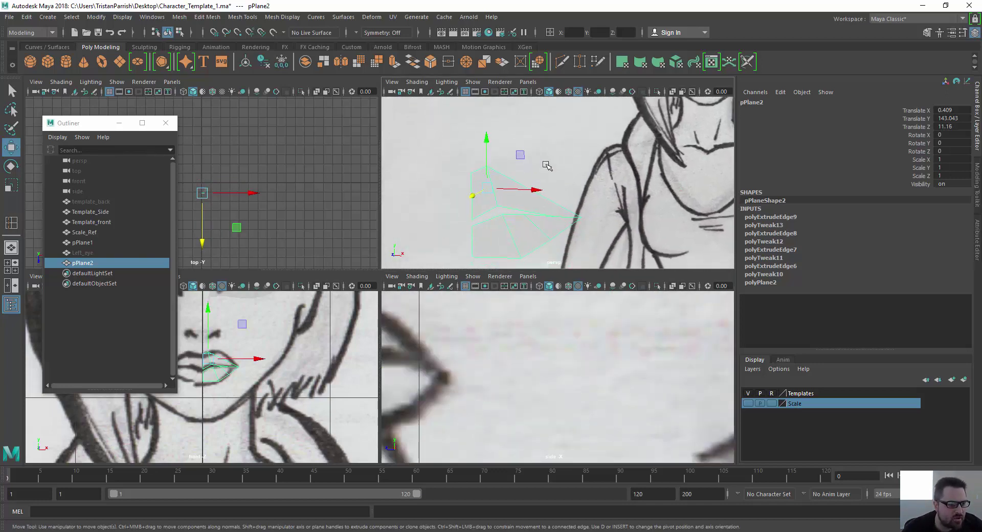
{"action": "right_click_drag", "start_coordinate": [572, 219], "coordinate": [517, 219]}
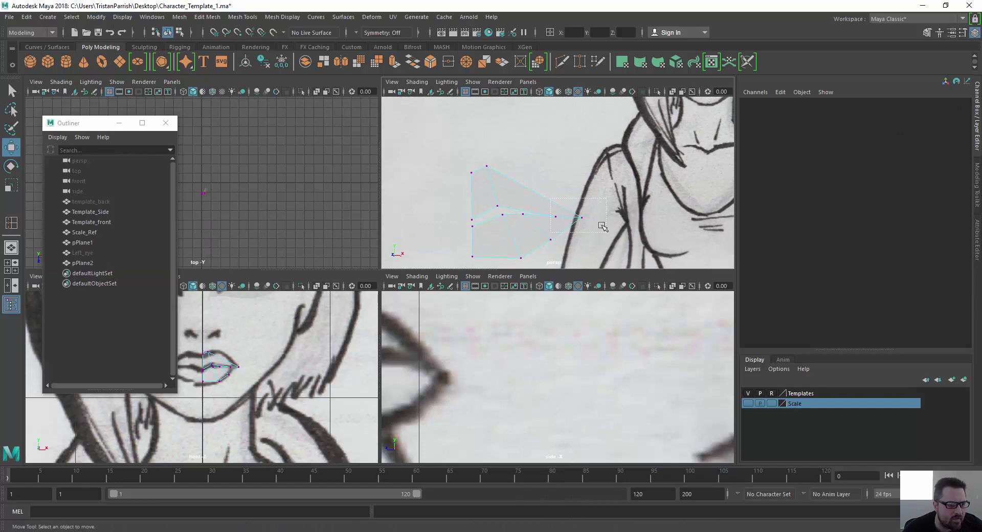
{"action": "left_click_drag", "start_coordinate": [603, 227], "coordinate": [604, 228]}
{"action": "scroll", "coordinate": [455, 373], "scroll_direction": "down", "scroll_amount": 5}
{"action": "left_click_drag", "start_coordinate": [433, 377], "coordinate": [470, 377]}
{"action": "left_click_drag", "start_coordinate": [523, 182], "coordinate": [520, 187], "text": "alt"}
{"action": "left_click_drag", "start_coordinate": [631, 241], "coordinate": [635, 220]}
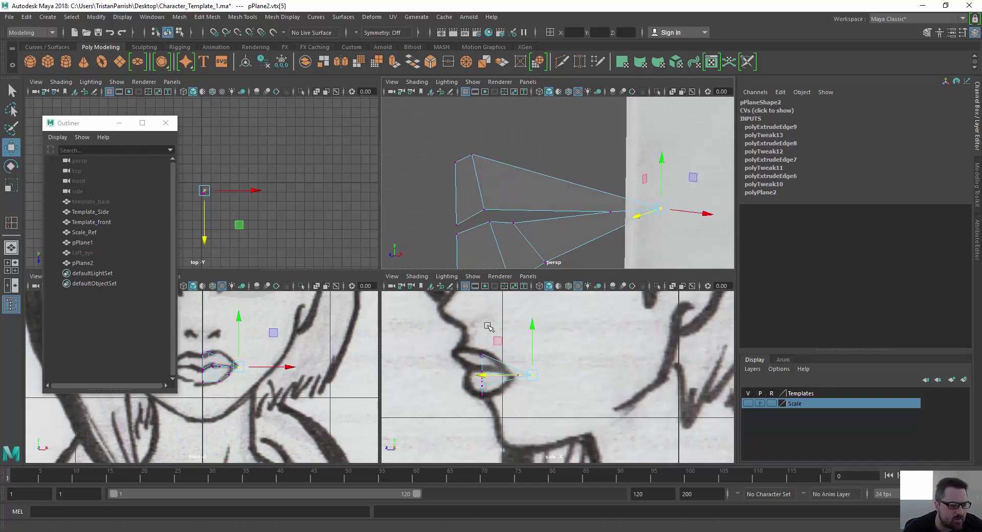
Fine-tune the depth of the mouth corner vertices so the outermost one sits on the side template's lip corner.
{"action": "scroll", "coordinate": [490, 327], "scroll_direction": "up", "scroll_amount": 2}
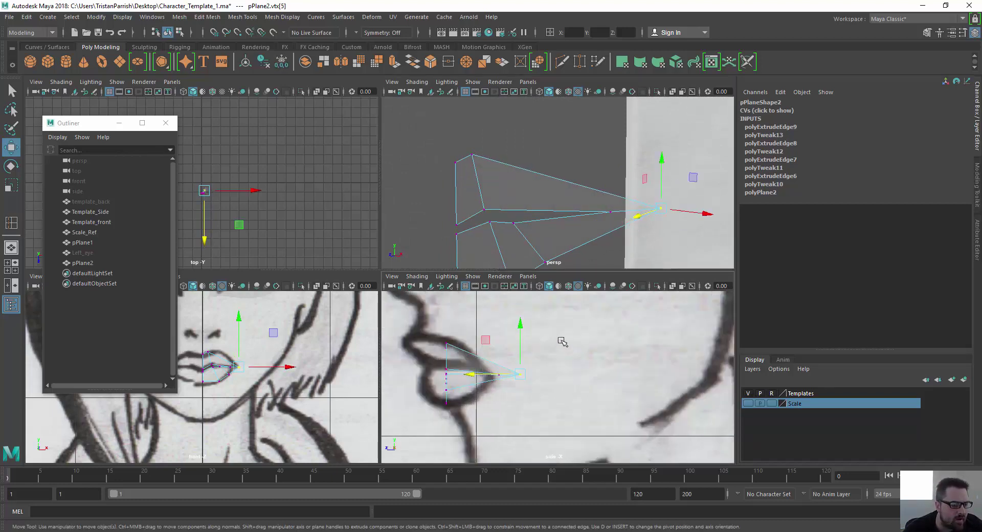
{"action": "left_click_drag", "start_coordinate": [485, 357], "coordinate": [543, 400]}
{"action": "left_click_drag", "start_coordinate": [465, 375], "coordinate": [445, 377]}
{"action": "left_click_drag", "start_coordinate": [522, 362], "coordinate": [448, 378]}
{"action": "middle_click_drag", "start_coordinate": [389, 329], "coordinate": [405, 316], "text": "alt"}
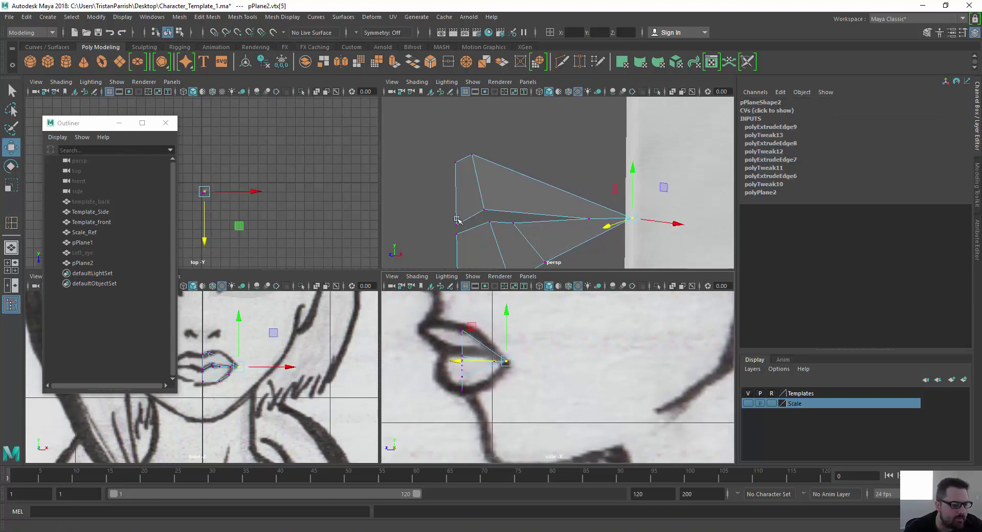
Move the upper lip's two top vertices forward to the side profile, and bring the inner and lower lip vertices slightly forward.
{"action": "left_click", "coordinate": [473, 155]}
{"action": "mouse_move", "coordinate": [451, 167]}
{"action": "left_mouse_down", "text": "alt"}
{"action": "mouse_move", "coordinate": [458, 151]}
{"action": "mouse_move", "coordinate": [471, 164]}
{"action": "mouse_move", "coordinate": [437, 157]}
{"action": "left_mouse_up", "text": "alt"}
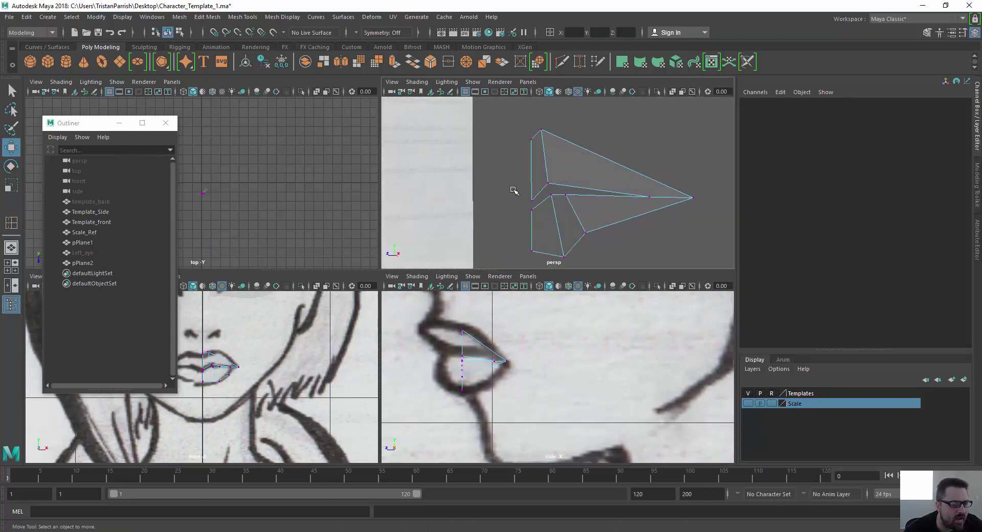
{"action": "left_click_drag", "start_coordinate": [584, 159], "coordinate": [583, 159]}
{"action": "left_click_drag", "start_coordinate": [489, 133], "coordinate": [438, 136]}
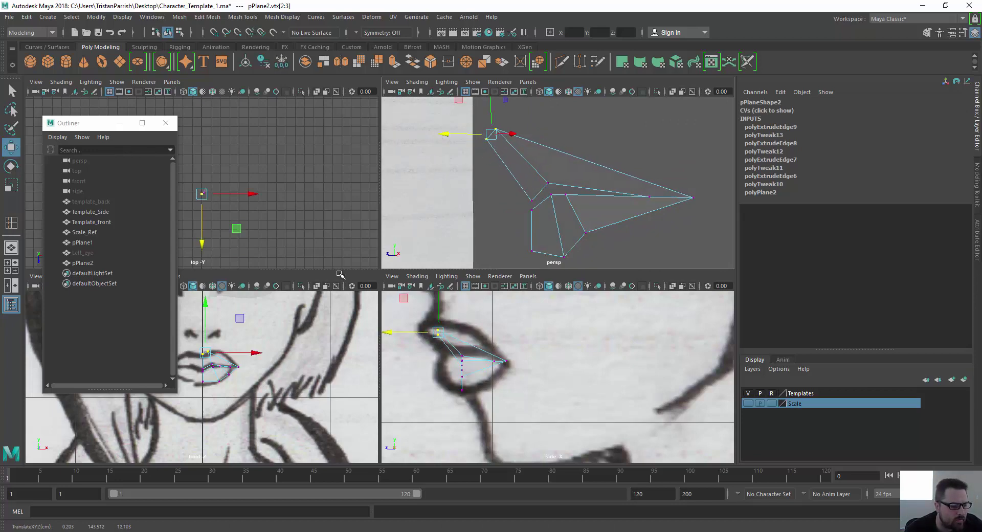
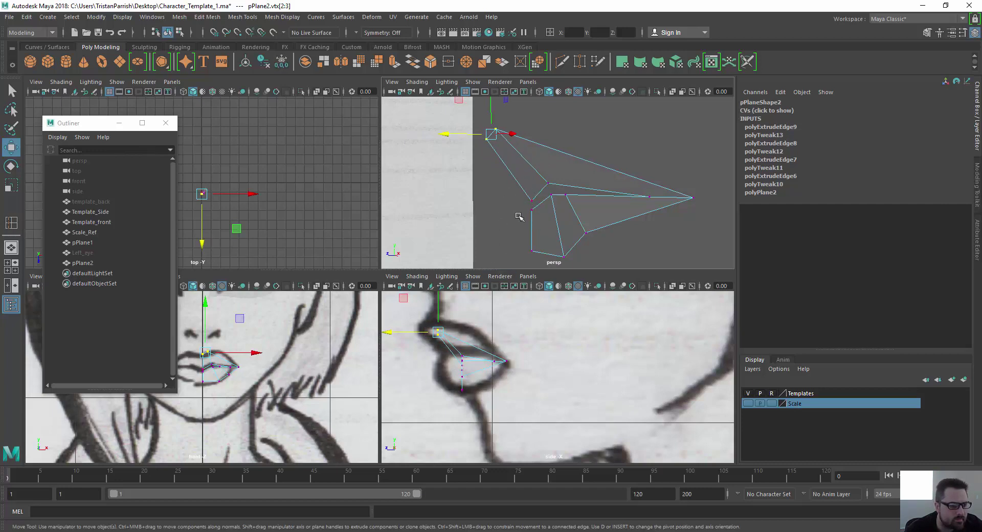
{"action": "left_click_drag", "start_coordinate": [516, 171], "coordinate": [601, 267]}
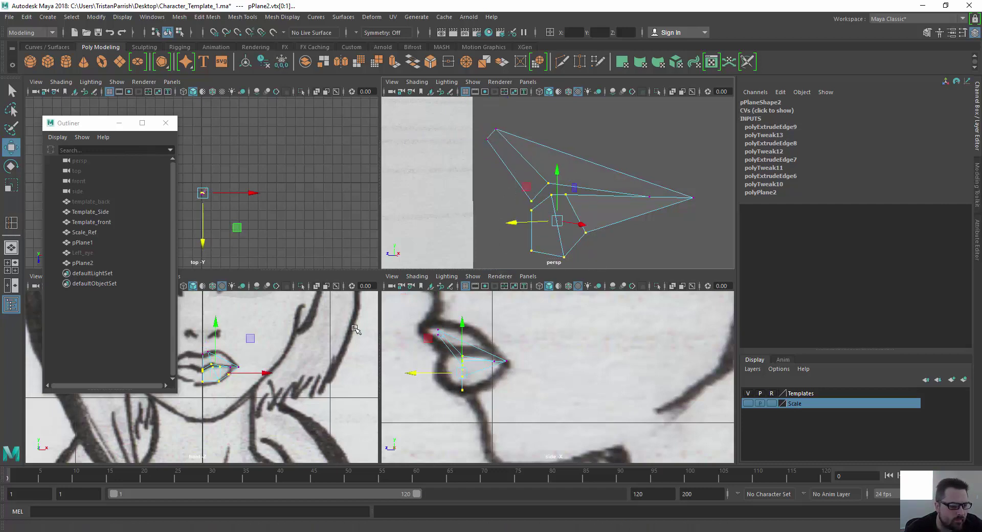
{"action": "left_click_drag", "start_coordinate": [413, 375], "coordinate": [397, 375]}
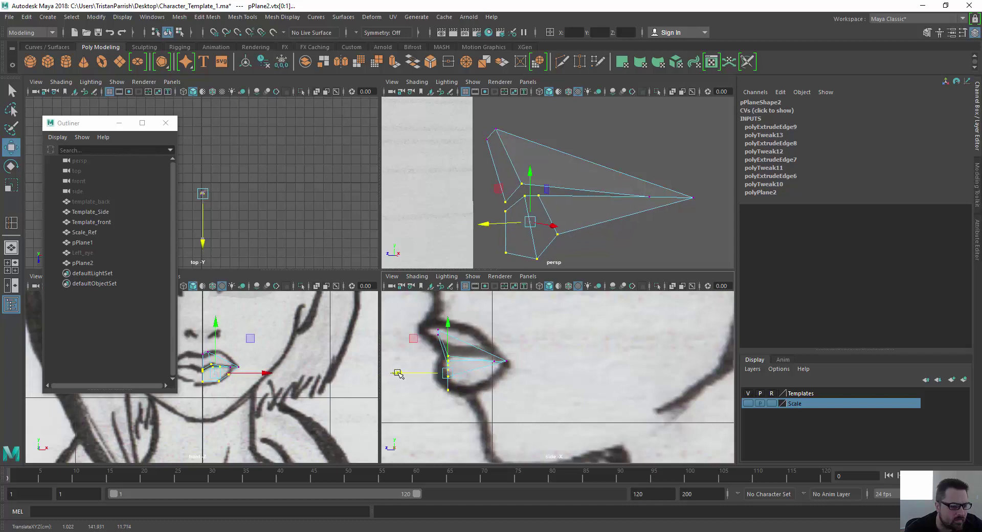
Move the lower lip's bottom edge vertices back to the side profile, setting the outer one farthest back.
{"action": "left_click_drag", "start_coordinate": [462, 245], "coordinate": [431, 220], "text": "alt"}
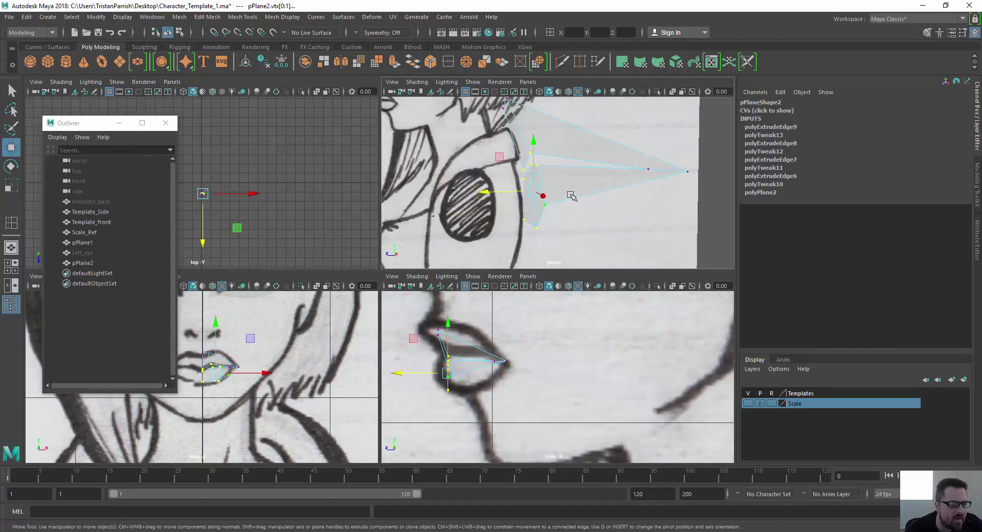
{"action": "left_click_drag", "start_coordinate": [506, 243], "coordinate": [523, 228]}
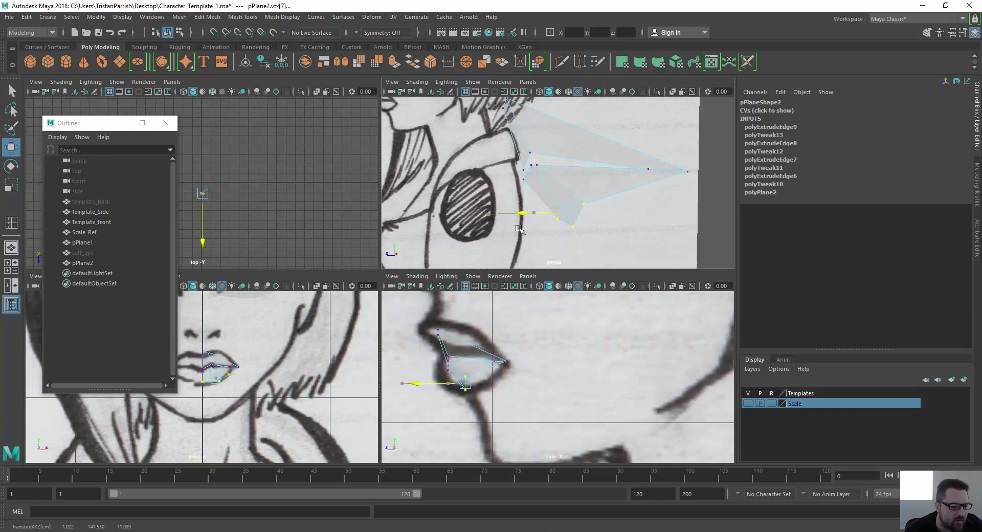
{"action": "left_click", "coordinate": [584, 204]}
{"action": "left_click_drag", "start_coordinate": [533, 204], "coordinate": [585, 205]}
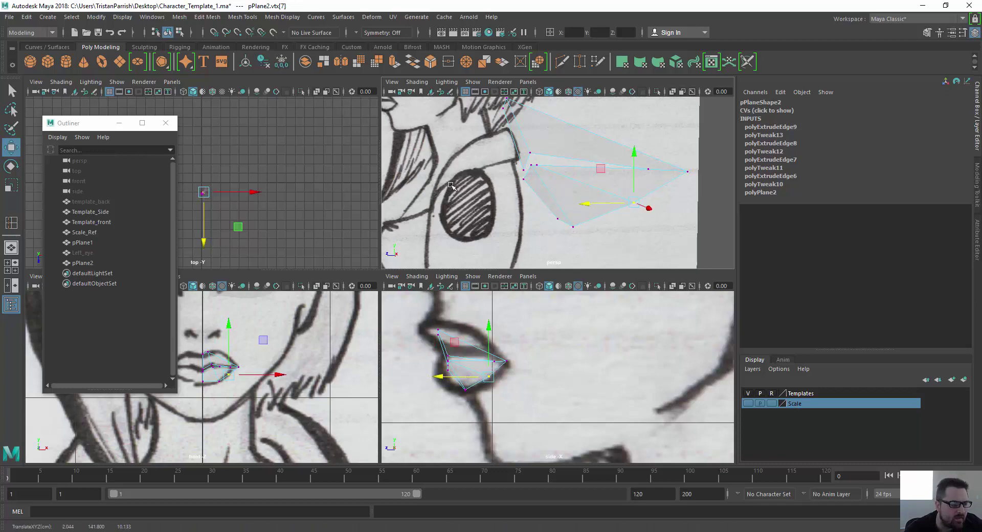
Offset the upper lip's top edge in depth, with the centre vertex forward and the neighbouring peak vertex slightly back.
{"action": "scroll", "coordinate": [482, 136], "scroll_direction": "up", "scroll_amount": 3}
{"action": "middle_click_drag", "start_coordinate": [473, 157], "coordinate": [505, 232], "text": "alt"}
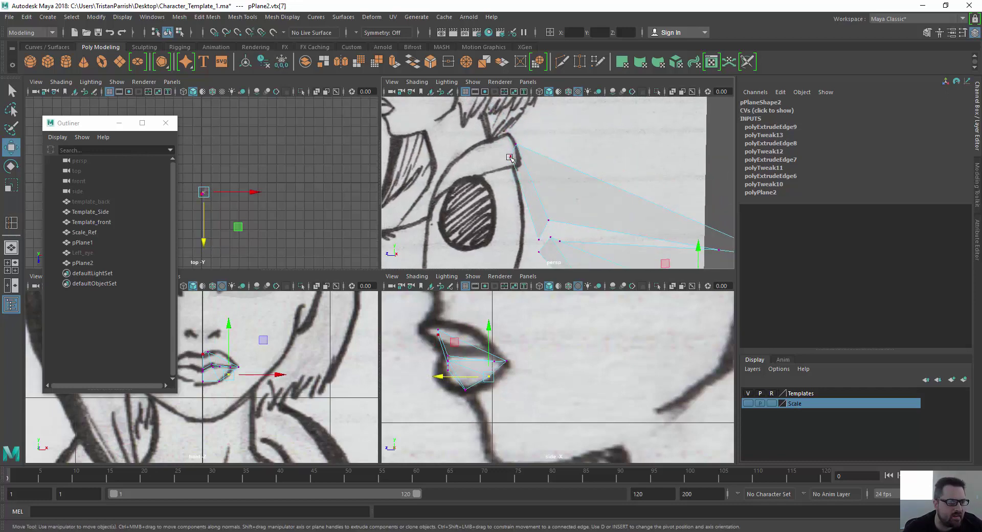
{"action": "left_click", "coordinate": [510, 156]}
{"action": "left_click_drag", "start_coordinate": [457, 157], "coordinate": [522, 174]}
{"action": "left_click", "coordinate": [516, 145]}
{"action": "left_click", "coordinate": [475, 156]}
{"action": "left_click_drag", "start_coordinate": [446, 156], "coordinate": [527, 213]}
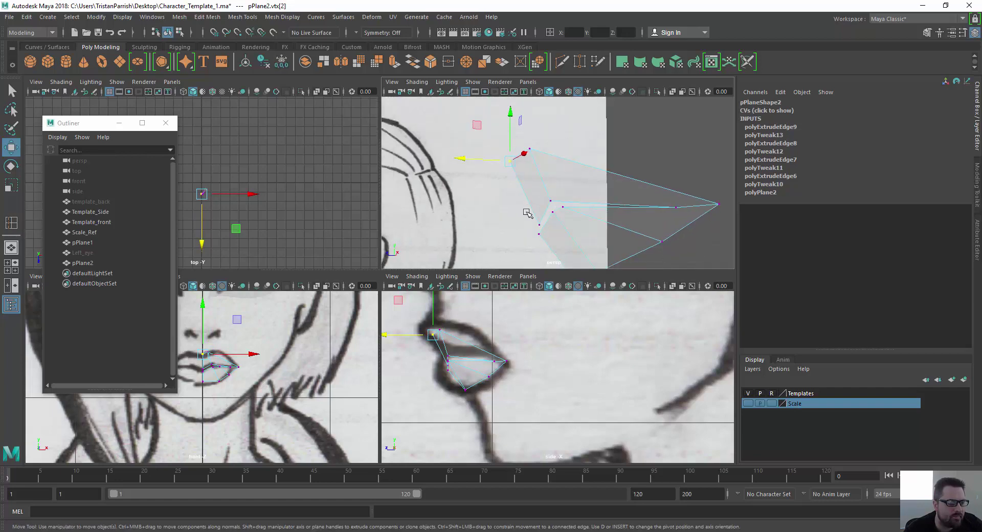
In the front view, insert two edge loops outward of the lip peak and one across the lower lip's centre section.
{"action": "scroll", "coordinate": [426, 347], "scroll_direction": "down", "scroll_amount": 2}
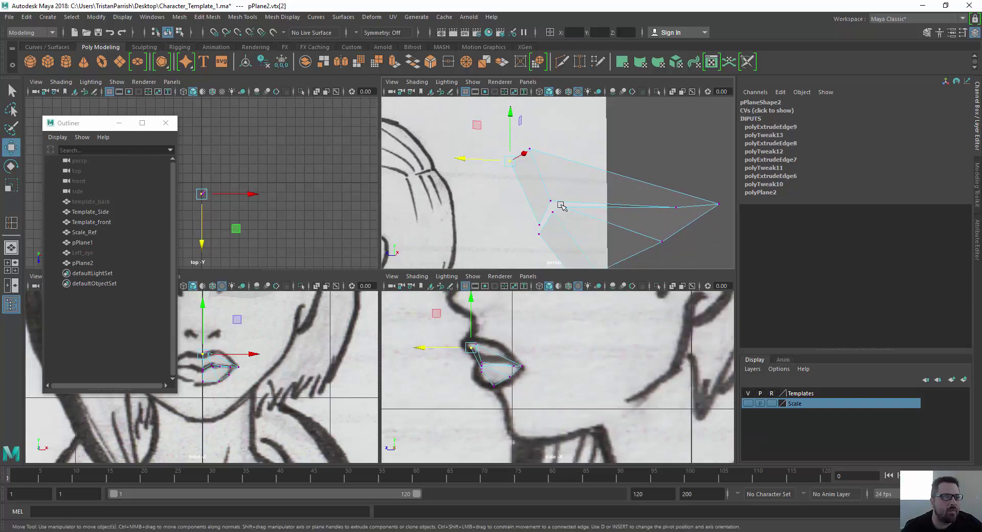
{"action": "middle_click_drag", "start_coordinate": [562, 207], "coordinate": [454, 203], "text": "alt"}
{"action": "left_click_drag", "start_coordinate": [454, 203], "coordinate": [506, 207], "text": "alt"}
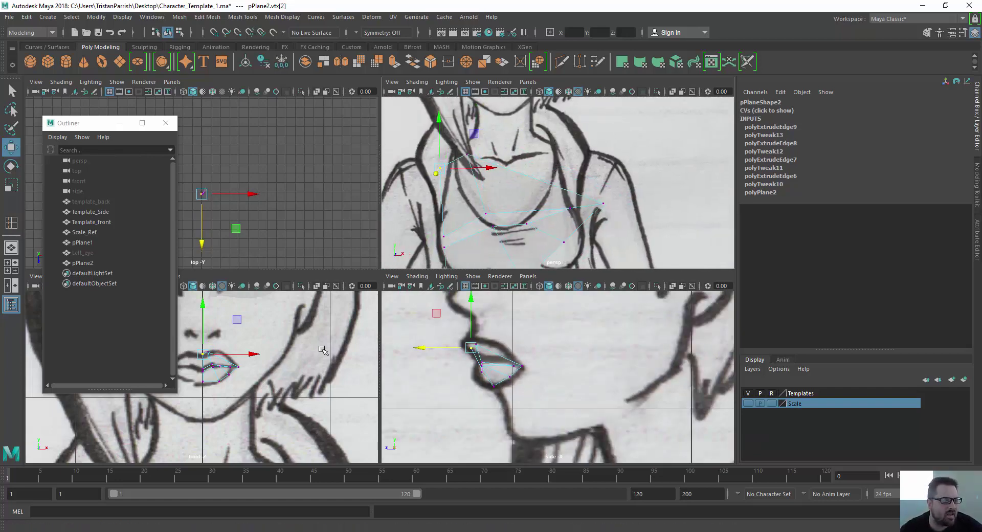
{"action": "scroll", "coordinate": [224, 366], "scroll_direction": "up", "scroll_amount": 1}
{"action": "scroll", "coordinate": [248, 372], "scroll_direction": "up", "scroll_amount": 2}
{"action": "key", "text": "space"}
{"action": "scroll", "coordinate": [377, 350], "scroll_direction": "down", "scroll_amount": 3}
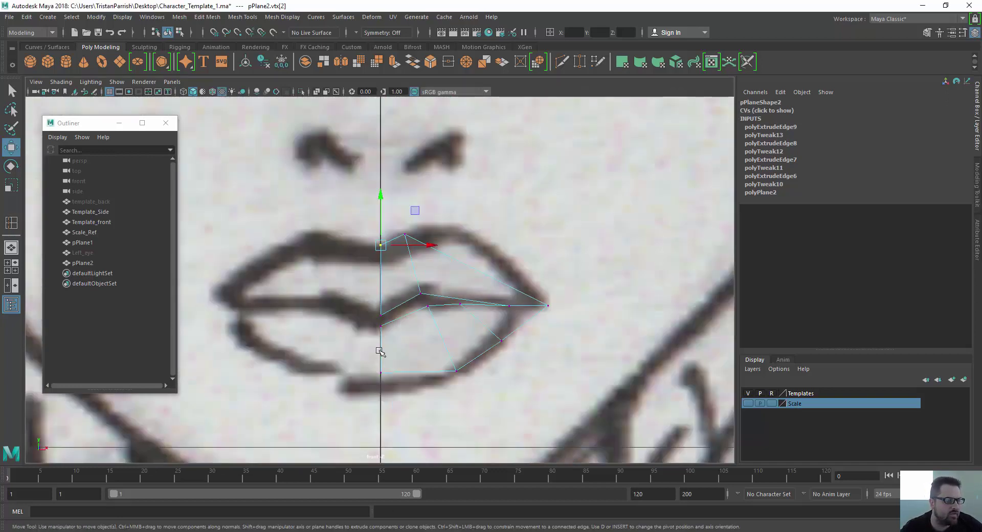
{"action": "scroll", "coordinate": [365, 316], "scroll_direction": "up", "scroll_amount": 1}
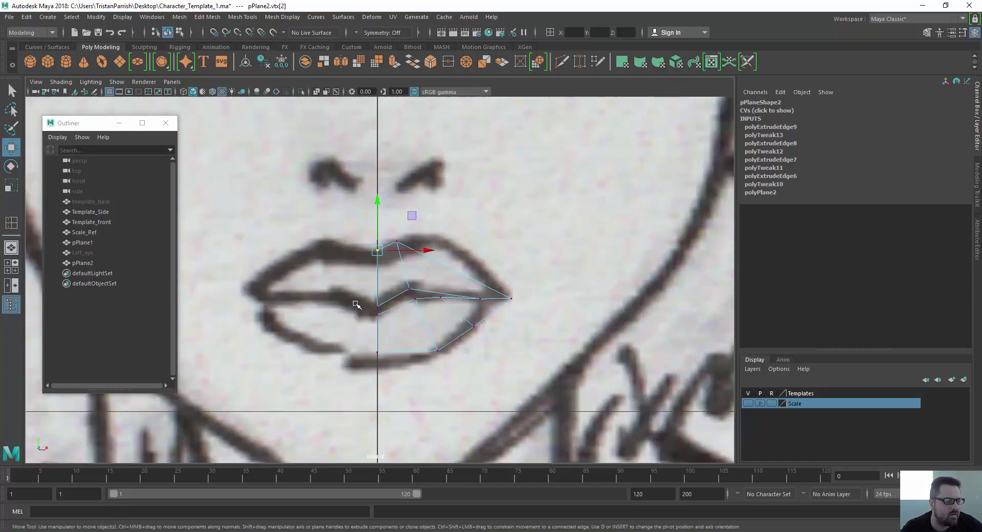
{"action": "left_click", "coordinate": [242, 17]}
{"action": "left_click", "coordinate": [262, 94]}
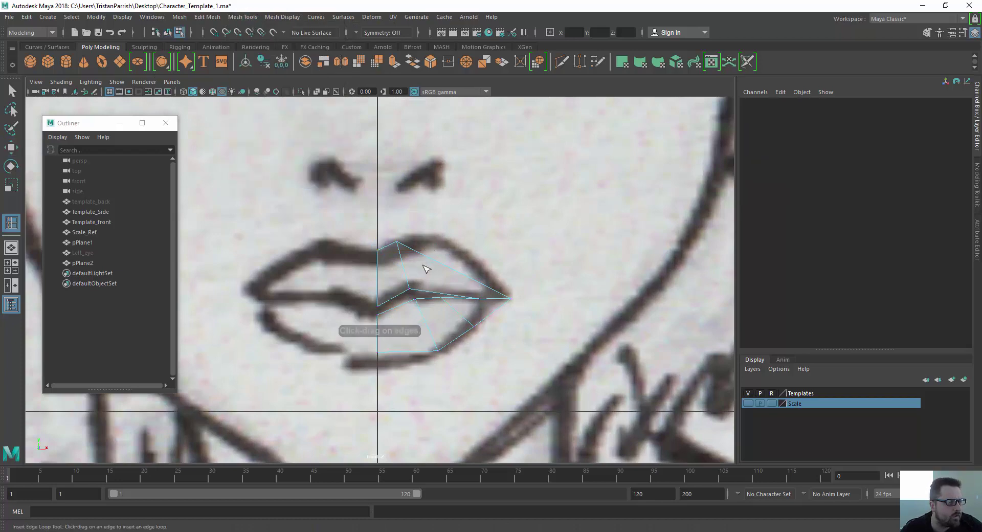
{"action": "left_click", "coordinate": [435, 294]}
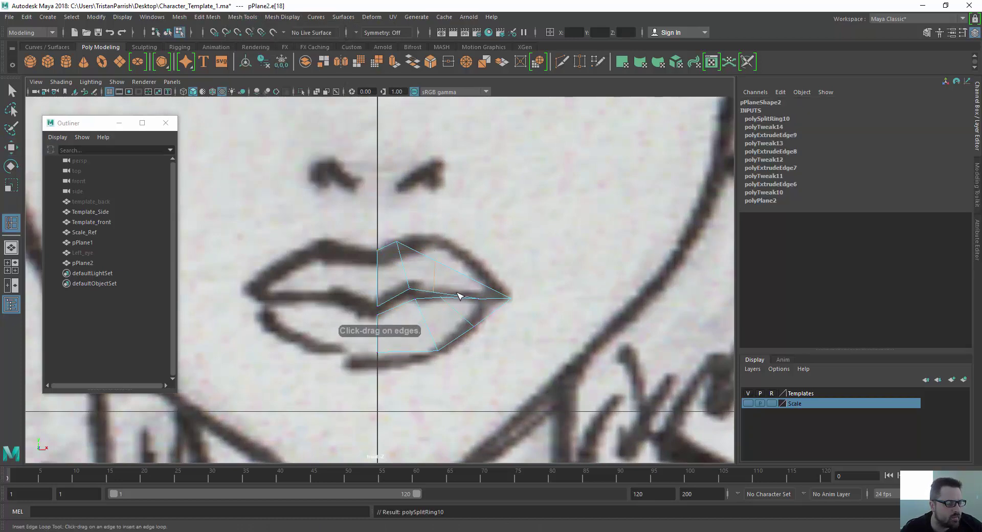
{"action": "left_click", "coordinate": [457, 297]}
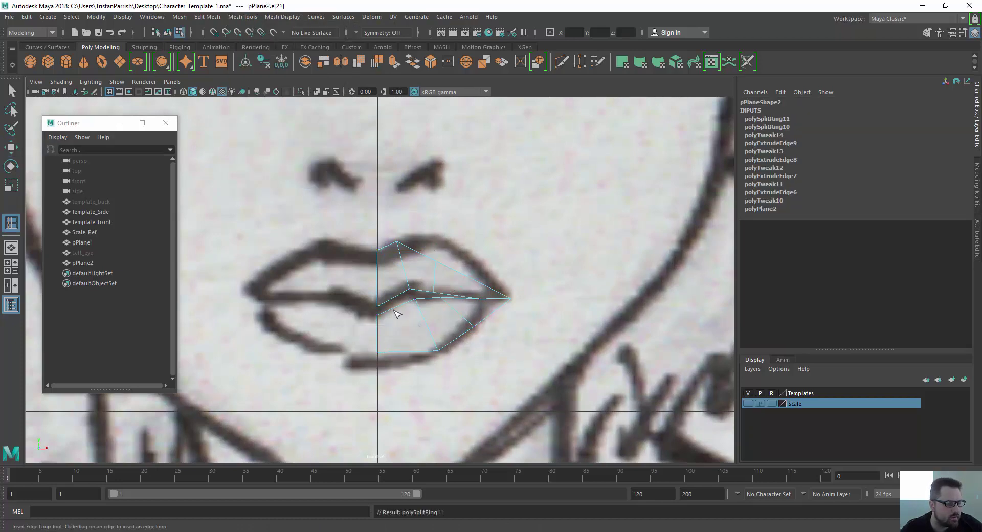
{"action": "left_click", "coordinate": [402, 320]}
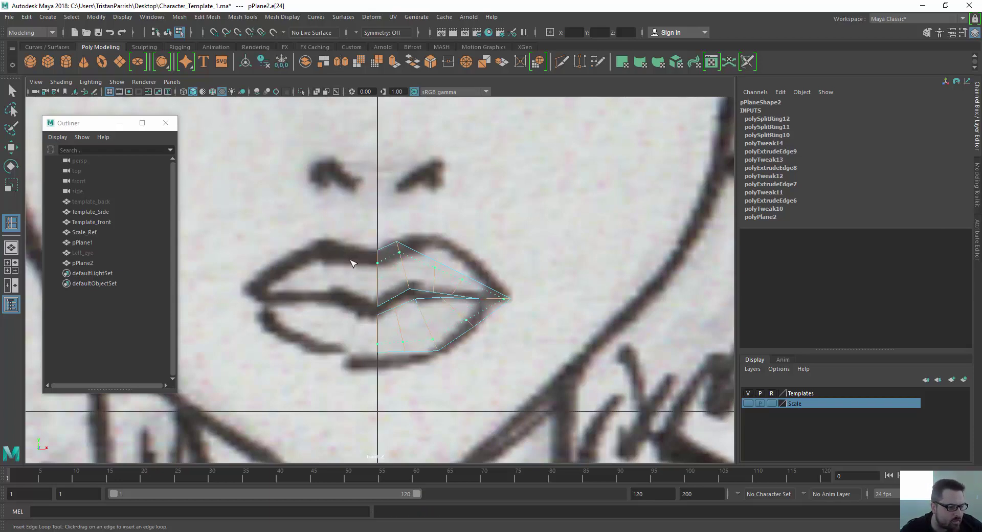
Insert an edge loop around the lips, midway between their inner and outer edges.
{"action": "left_click", "coordinate": [365, 277]}
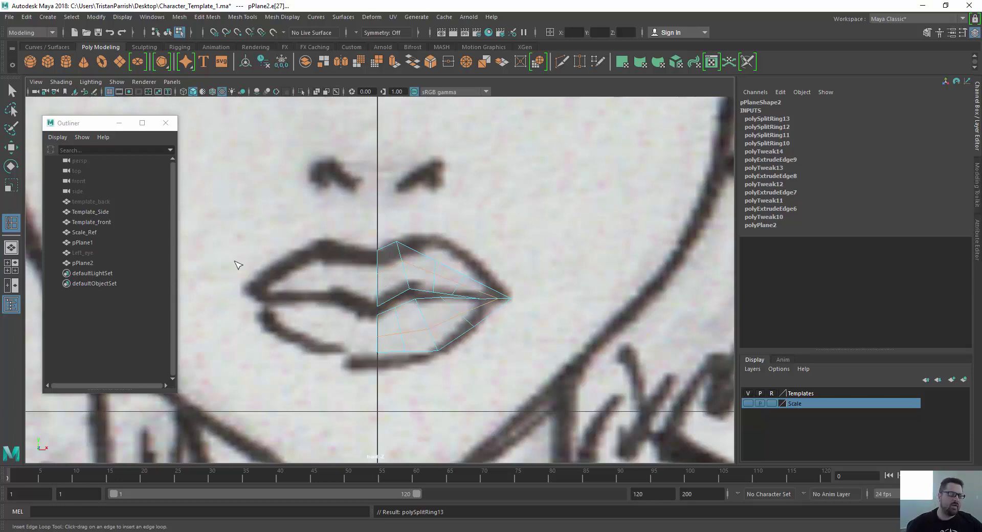
{"action": "key", "text": "w"}
{"action": "scroll", "coordinate": [476, 258], "scroll_direction": "down", "scroll_amount": 3}
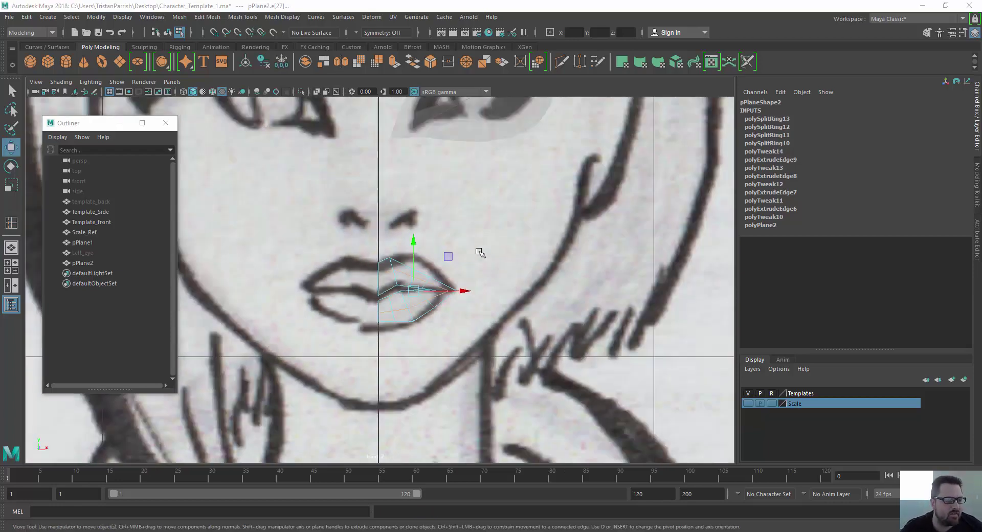
In the side view, move the new middle edge loop of the lips forward to give them volume.
{"action": "key", "text": "space"}
{"action": "scroll", "coordinate": [469, 175], "scroll_direction": "down", "scroll_amount": 3}
{"action": "scroll", "coordinate": [445, 337], "scroll_direction": "up", "scroll_amount": 5}
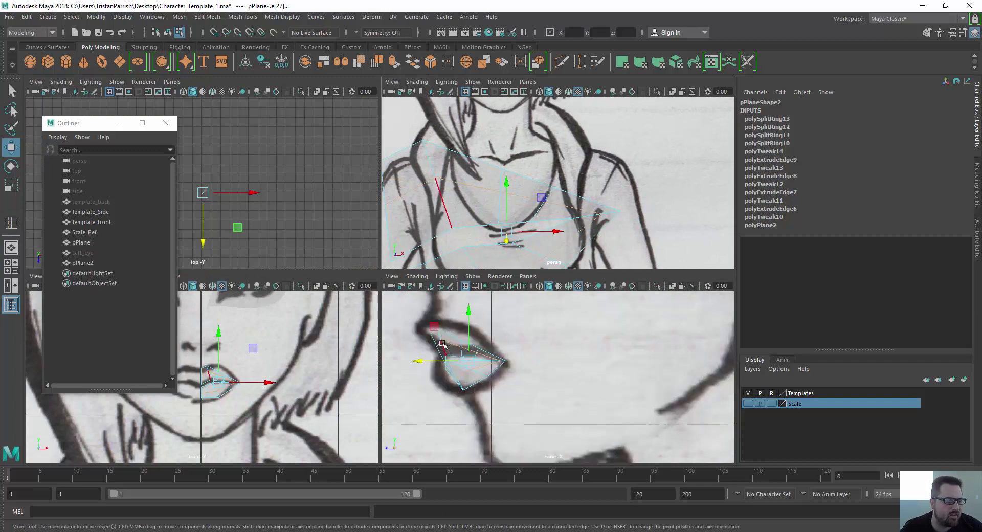
{"action": "middle_click_drag", "start_coordinate": [412, 331], "coordinate": [526, 320], "text": "alt"}
{"action": "scroll", "coordinate": [576, 381], "scroll_direction": "up", "scroll_amount": 3}
{"action": "left_click_drag", "start_coordinate": [539, 375], "coordinate": [509, 375]}
{"action": "scroll", "coordinate": [491, 370], "scroll_direction": "up", "scroll_amount": 2}
{"action": "scroll", "coordinate": [484, 216], "scroll_direction": "down", "scroll_amount": 3}
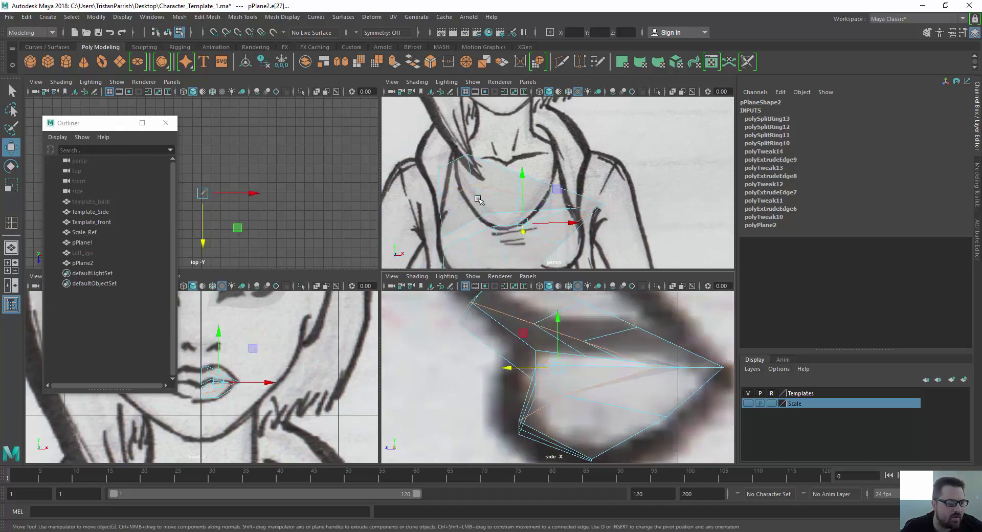
Switch to vertex editing and move the middle loop's vertex nearest the mouth corner back towards the corner.
{"action": "left_click_drag", "start_coordinate": [476, 198], "coordinate": [406, 209], "text": "alt"}
{"action": "scroll", "coordinate": [562, 213], "scroll_direction": "up", "scroll_amount": 2}
{"action": "left_click_drag", "start_coordinate": [563, 212], "coordinate": [544, 215], "text": "alt"}
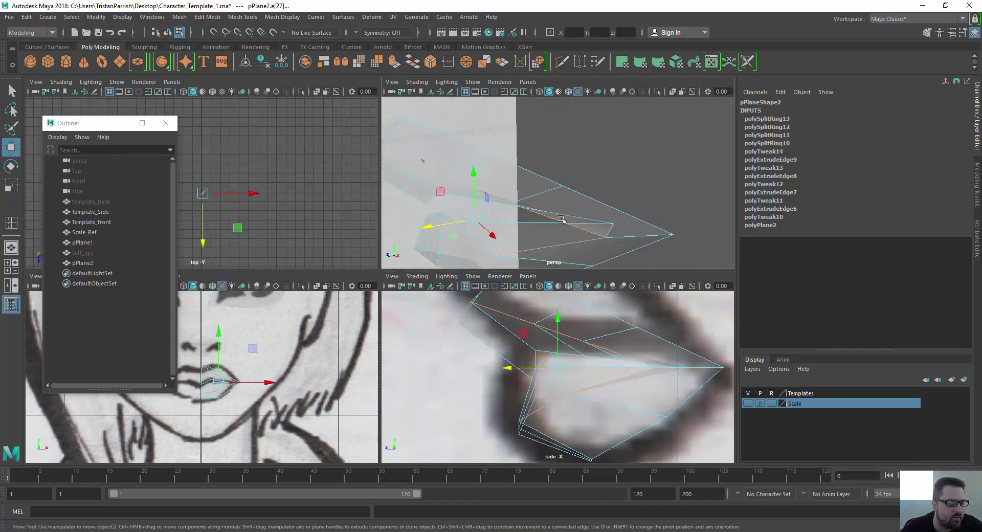
{"action": "middle_click_drag", "start_coordinate": [563, 217], "coordinate": [523, 184], "text": "alt"}
{"action": "left_click_drag", "start_coordinate": [524, 184], "coordinate": [512, 182], "text": "alt"}
{"action": "right_click_drag", "start_coordinate": [559, 202], "coordinate": [519, 203]}
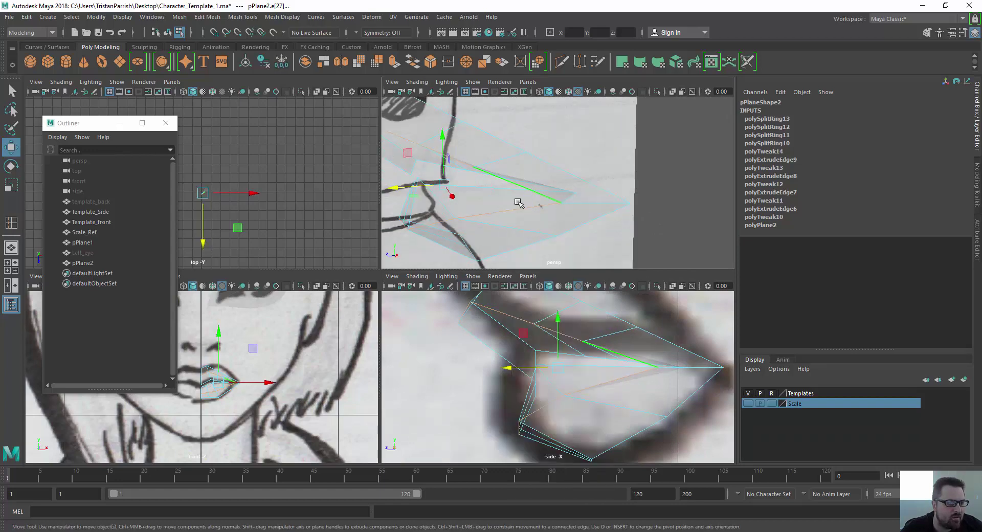
{"action": "left_click", "coordinate": [560, 203]}
{"action": "left_click_drag", "start_coordinate": [519, 204], "coordinate": [442, 175]}
{"action": "left_click", "coordinate": [633, 194]}
{"action": "scroll", "coordinate": [534, 350], "scroll_direction": "down", "scroll_amount": 5}
{"action": "scroll", "coordinate": [516, 349], "scroll_direction": "up", "scroll_amount": 2}
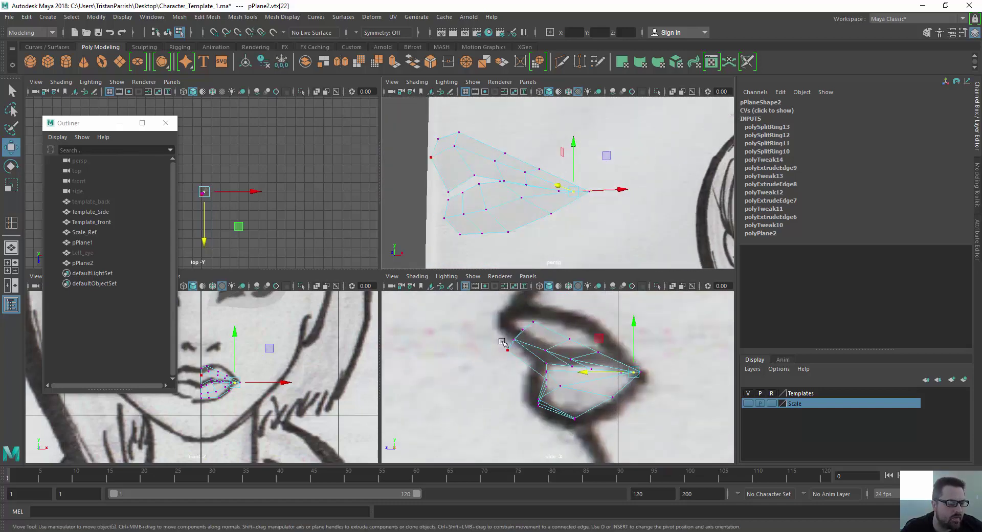
In the front view, move the upper lip's two outer top-edge vertices up and outward onto the drawn lip outline.
{"action": "middle_click_drag", "start_coordinate": [491, 327], "coordinate": [515, 354], "text": "alt"}
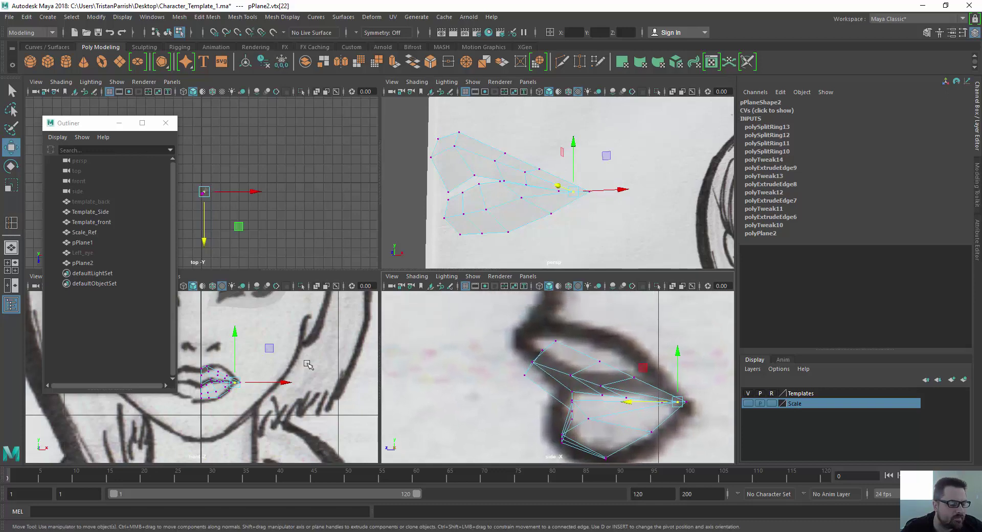
{"action": "scroll", "coordinate": [220, 381], "scroll_direction": "up", "scroll_amount": 5}
{"action": "key", "text": "space"}
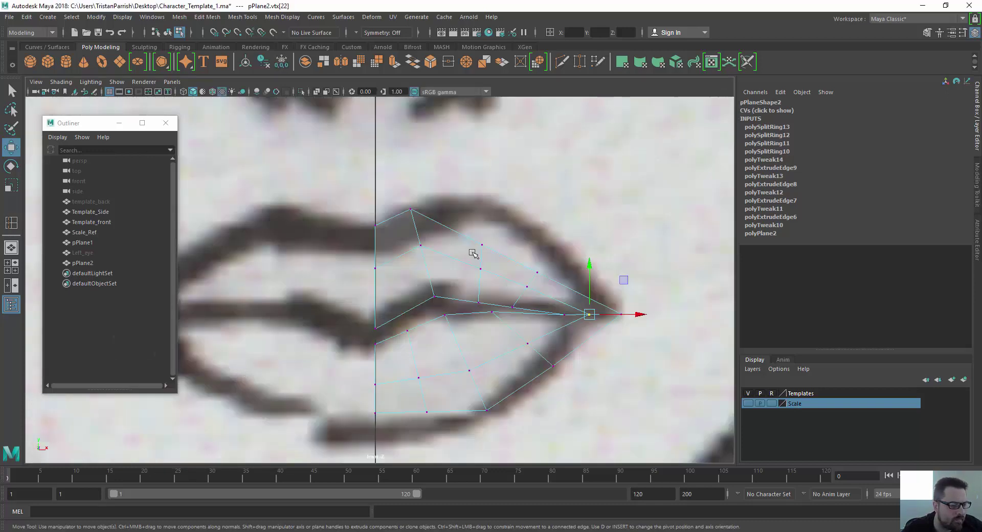
{"action": "left_click_drag", "start_coordinate": [491, 254], "coordinate": [491, 252]}
{"action": "middle_click_drag", "start_coordinate": [491, 252], "coordinate": [494, 224]}
{"action": "left_click", "coordinate": [537, 272]}
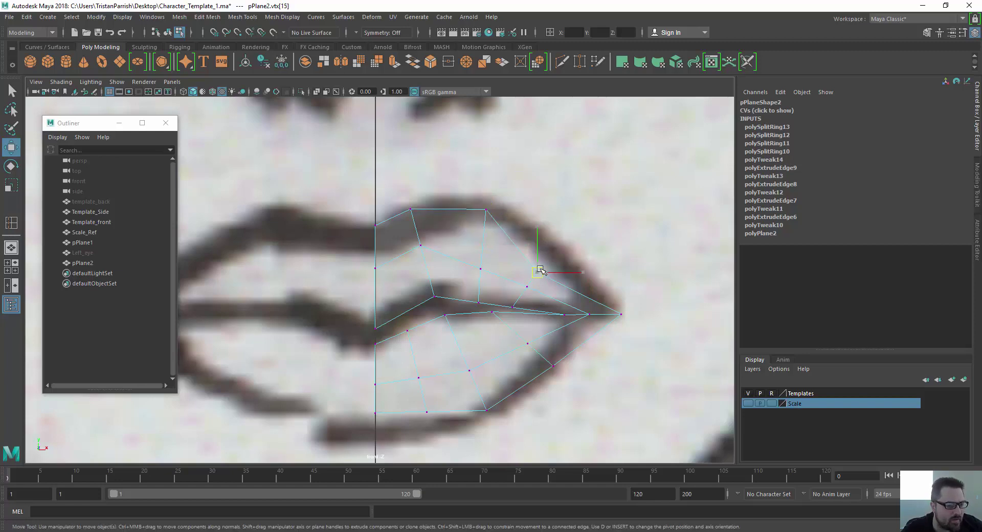
{"action": "middle_click_drag", "start_coordinate": [537, 273], "coordinate": [553, 252]}
Nudge the middle loop's vertices on the upper and lower lip to space them evenly between the lip edges.
{"action": "left_click", "coordinate": [535, 281]}
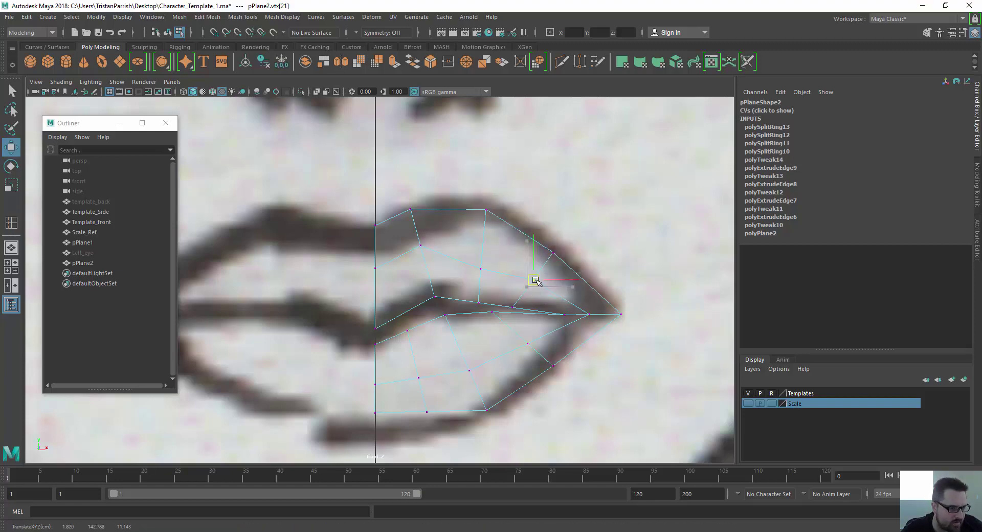
{"action": "left_click", "coordinate": [481, 269]}
{"action": "middle_click_drag", "start_coordinate": [481, 270], "coordinate": [481, 260]}
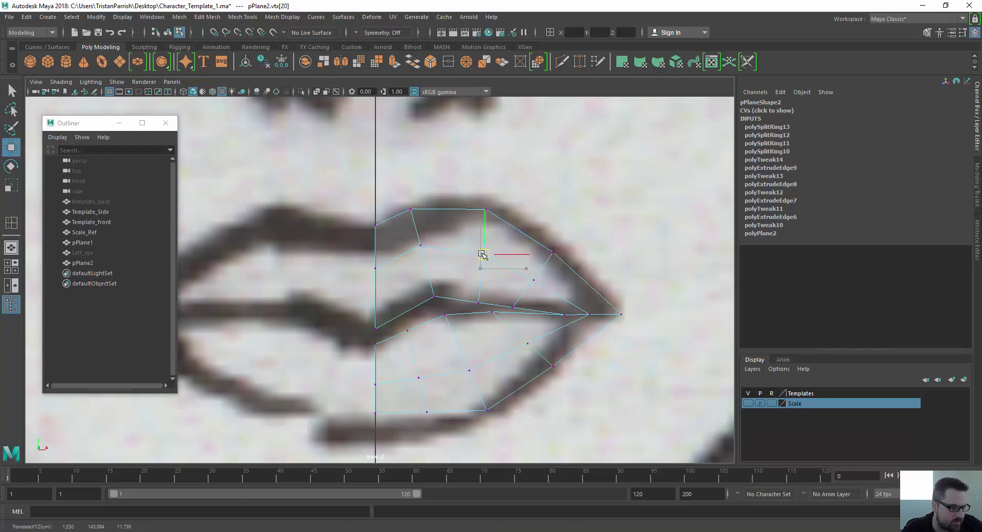
{"action": "mouse_move", "coordinate": [452, 366]}
{"action": "left_mouse_down"}
{"action": "mouse_move", "coordinate": [482, 381]}
{"action": "mouse_move", "coordinate": [467, 365]}
{"action": "left_mouse_up"}
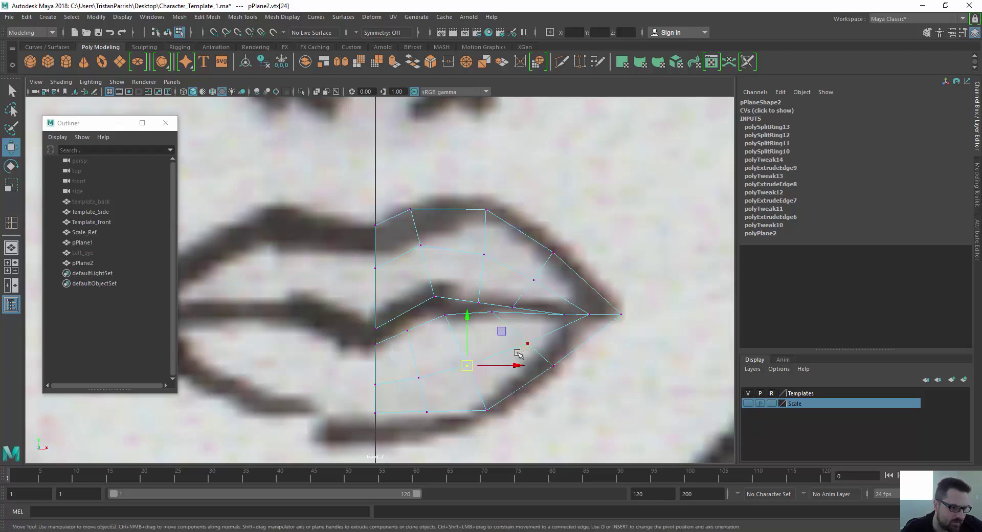
{"action": "left_click", "coordinate": [528, 344]}
{"action": "left_click", "coordinate": [419, 377]}
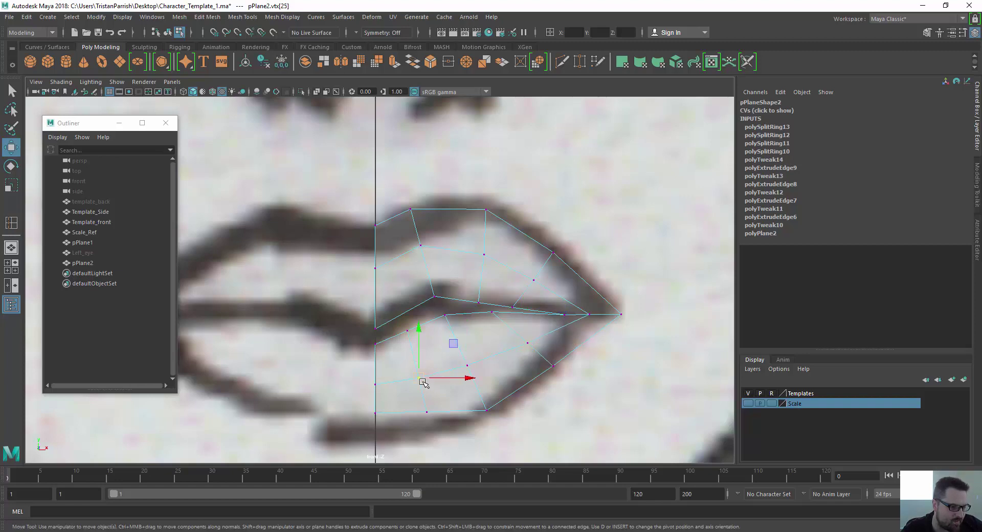
{"action": "left_click", "coordinate": [375, 385]}
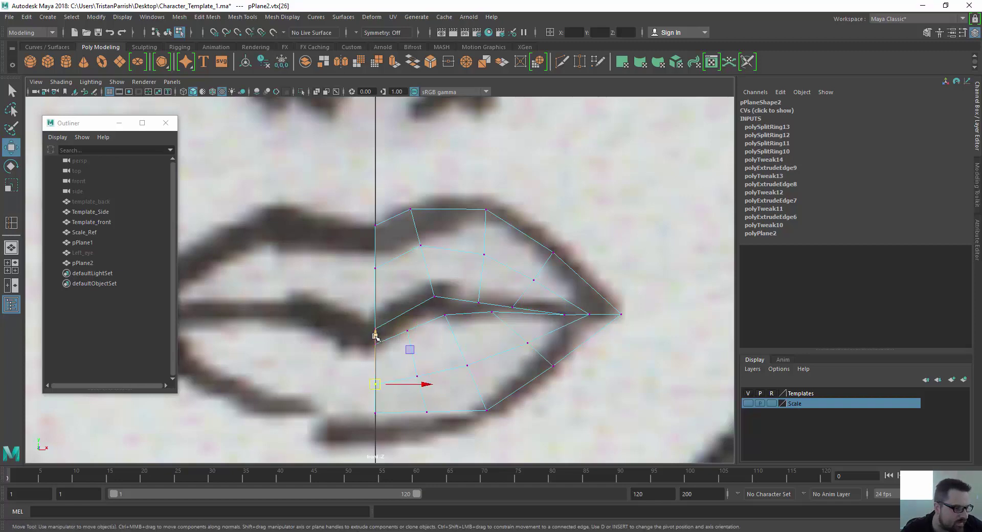
{"action": "left_click_drag", "start_coordinate": [375, 335], "coordinate": [376, 335]}
In the side view, move the upper lip's centre and peak top-edge vertices forward towards the drawn profile.
{"action": "scroll", "coordinate": [471, 316], "scroll_direction": "down", "scroll_amount": 6}
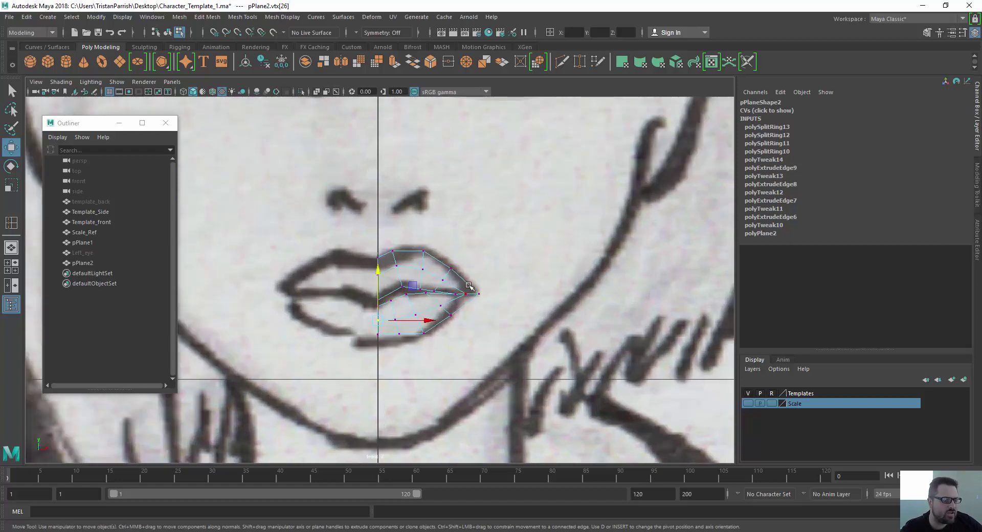
{"action": "key", "text": "space"}
{"action": "scroll", "coordinate": [536, 375], "scroll_direction": "down", "scroll_amount": 6}
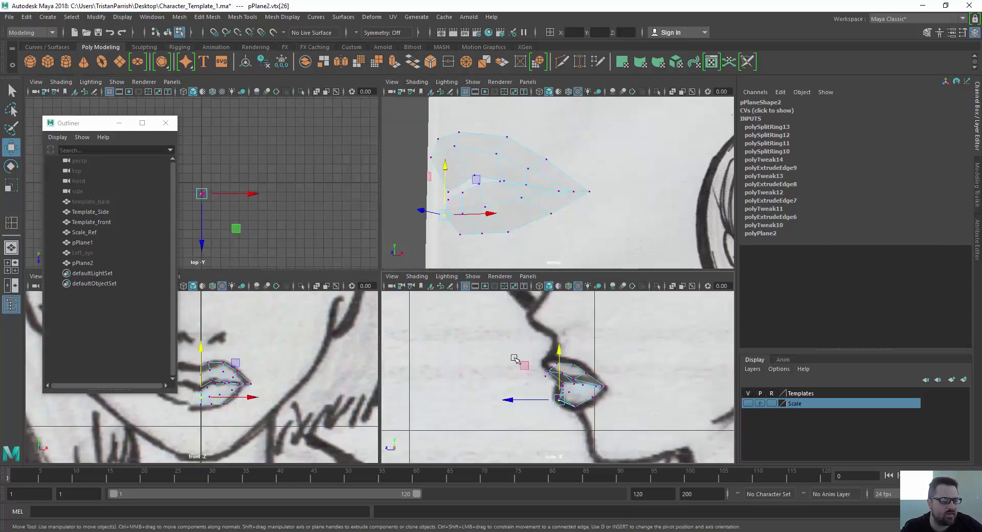
{"action": "scroll", "coordinate": [536, 375], "scroll_direction": "up", "scroll_amount": 4}
{"action": "key", "text": "space"}
{"action": "scroll", "coordinate": [351, 292], "scroll_direction": "up", "scroll_amount": 5}
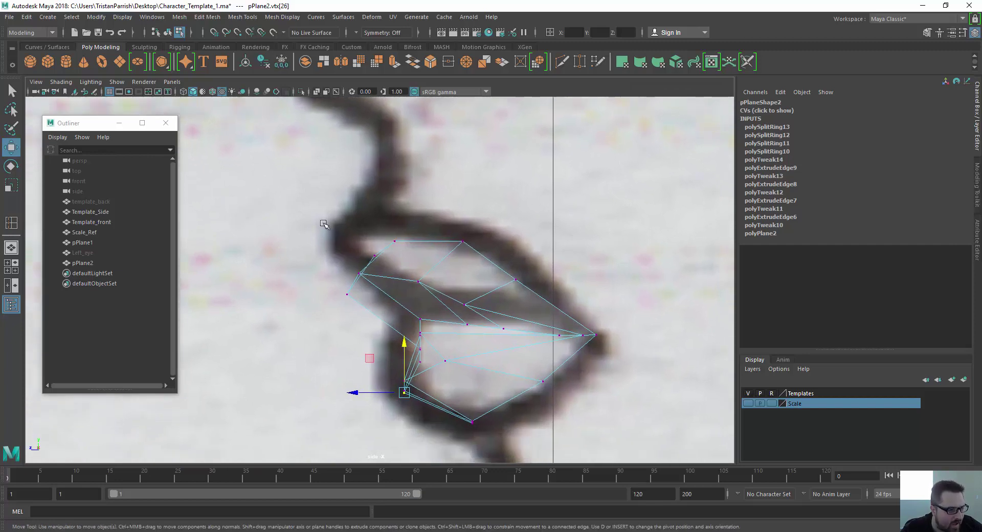
{"action": "left_click_drag", "start_coordinate": [342, 219], "coordinate": [416, 263]}
Move the upper lip's middle-loop vertices back in depth one by one, from the centre line towards the mouth corner.
{"action": "left_click_drag", "start_coordinate": [330, 248], "coordinate": [433, 305]}
{"action": "left_click", "coordinate": [360, 271]}
{"action": "left_click", "coordinate": [347, 294]}
{"action": "left_click", "coordinate": [420, 280]}
{"action": "left_click", "coordinate": [465, 304]}
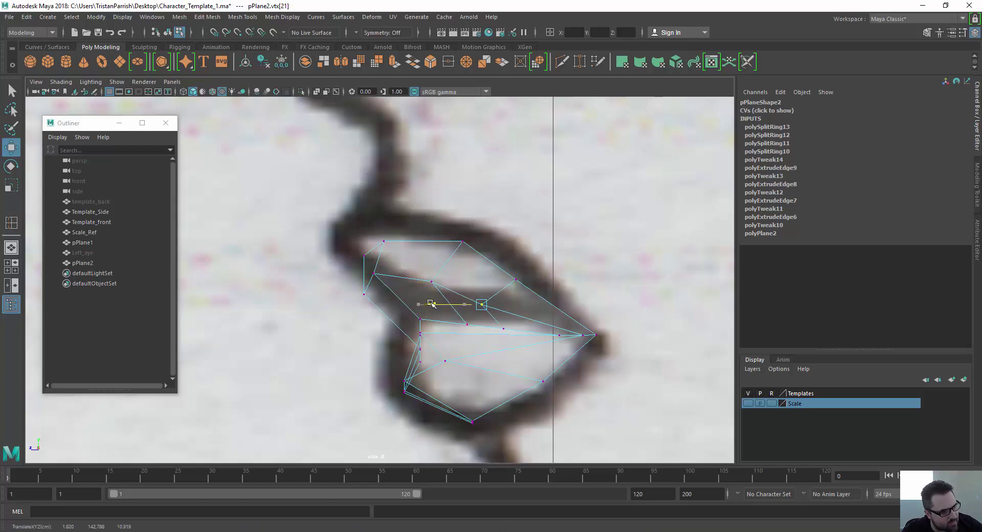
Fine-tune the middle-loop vertex below the upper lip's peak and raise the peak vertex slightly.
{"action": "left_click", "coordinate": [369, 271]}
{"action": "left_click_drag", "start_coordinate": [325, 274], "coordinate": [327, 277]}
{"action": "left_click", "coordinate": [384, 241]}
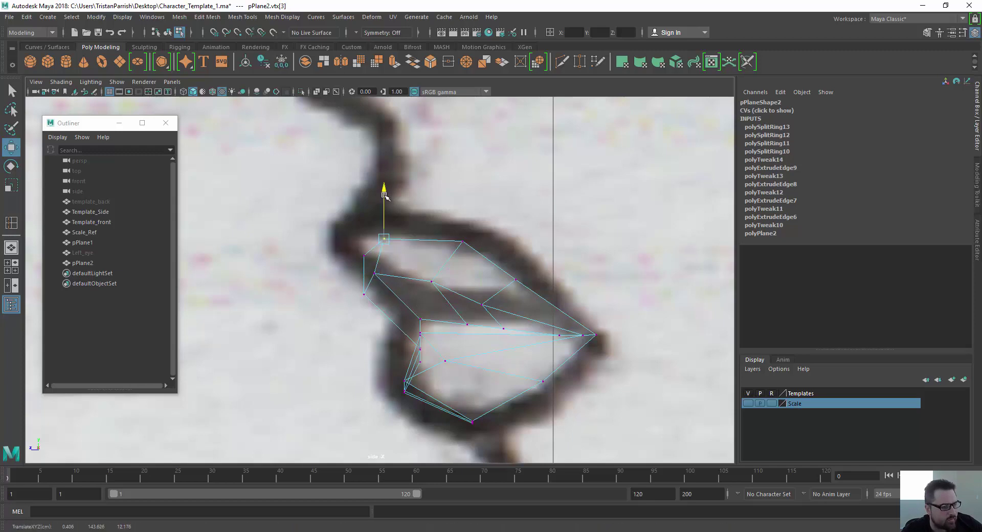
{"action": "left_click_drag", "start_coordinate": [384, 198], "coordinate": [384, 192]}
{"action": "left_click", "coordinate": [361, 254]}
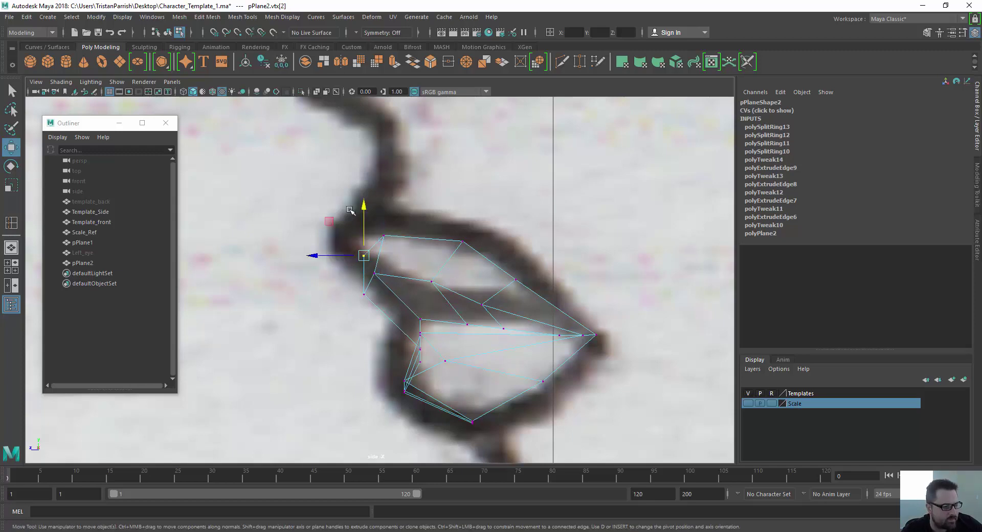
In the front view, select all the lip vertices on the centre line and set their X position to 0.
{"action": "scroll", "coordinate": [322, 307], "scroll_direction": "down", "scroll_amount": 8}
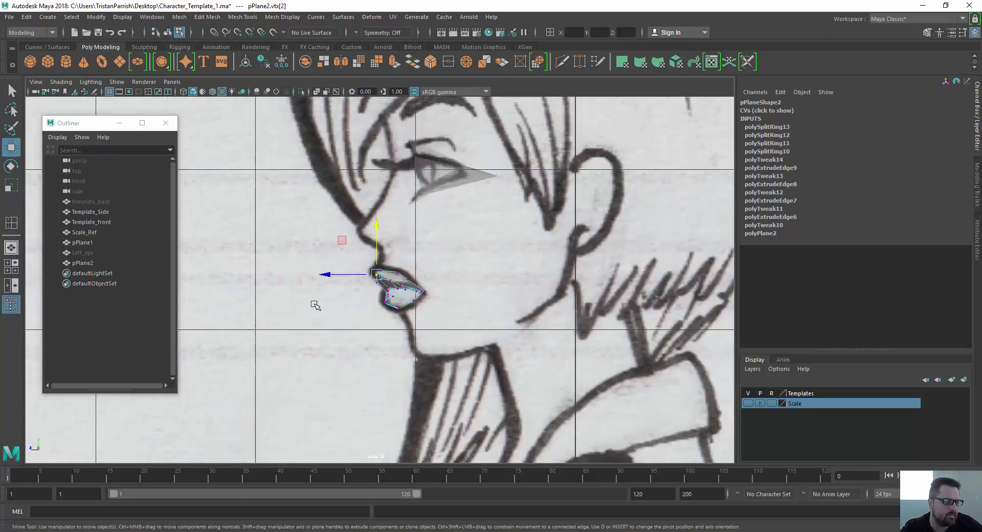
{"action": "key", "text": "space"}
{"action": "scroll", "coordinate": [327, 329], "scroll_direction": "down", "scroll_amount": 3}
{"action": "scroll", "coordinate": [326, 329], "scroll_direction": "up", "scroll_amount": 8}
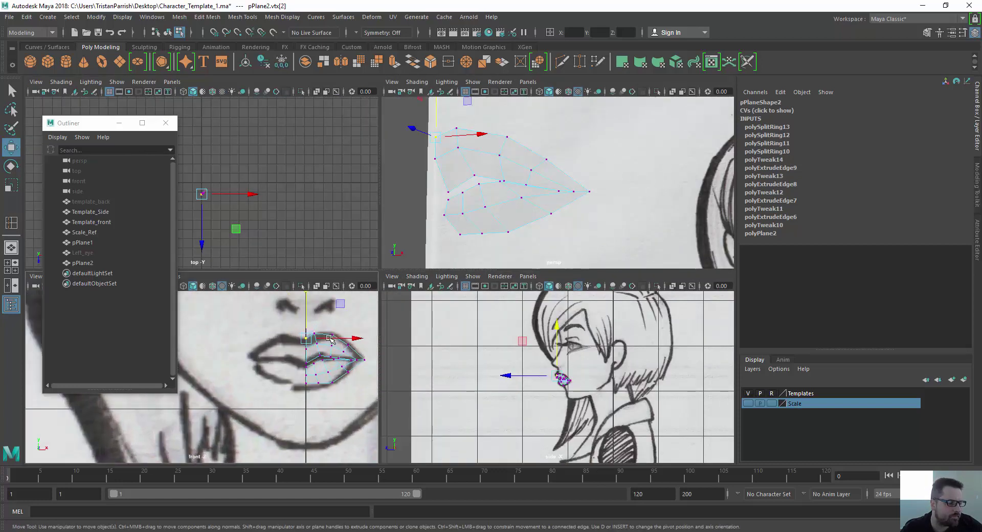
{"action": "key", "text": "space"}
{"action": "scroll", "coordinate": [556, 294], "scroll_direction": "down", "scroll_amount": 5}
{"action": "scroll", "coordinate": [382, 288], "scroll_direction": "up", "scroll_amount": 6}
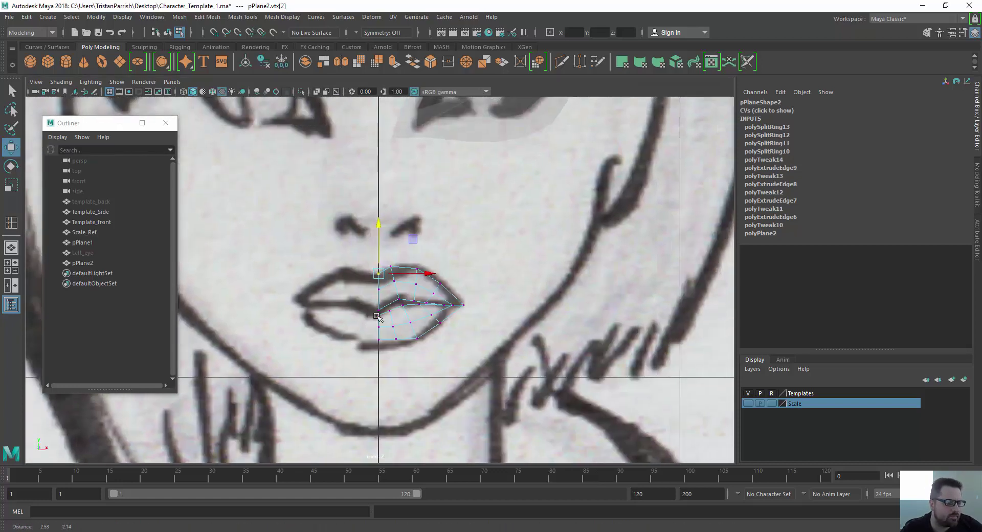
{"action": "scroll", "coordinate": [382, 288], "scroll_direction": "up", "scroll_amount": 4}
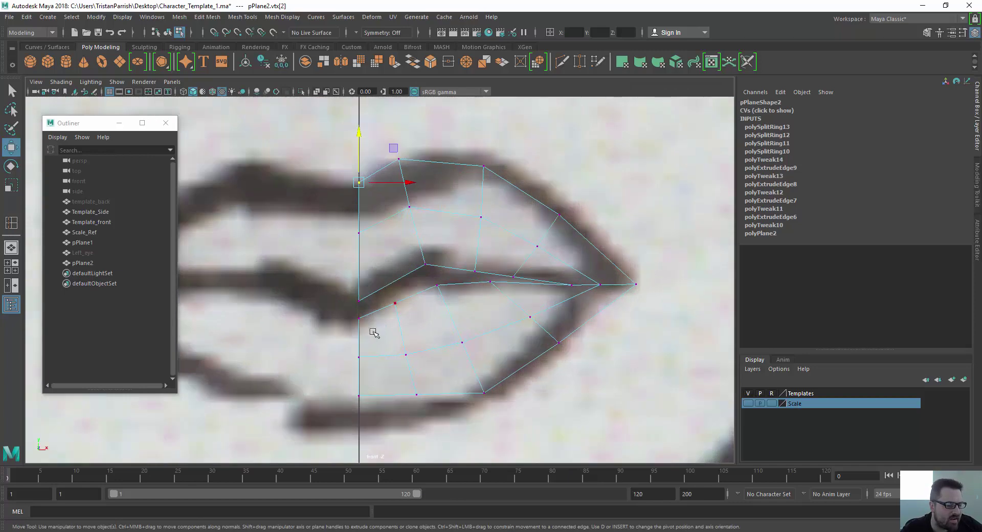
{"action": "left_click_drag", "start_coordinate": [332, 154], "coordinate": [369, 427]}
{"action": "left_click", "coordinate": [573, 32]}
{"action": "type", "text": "0"}
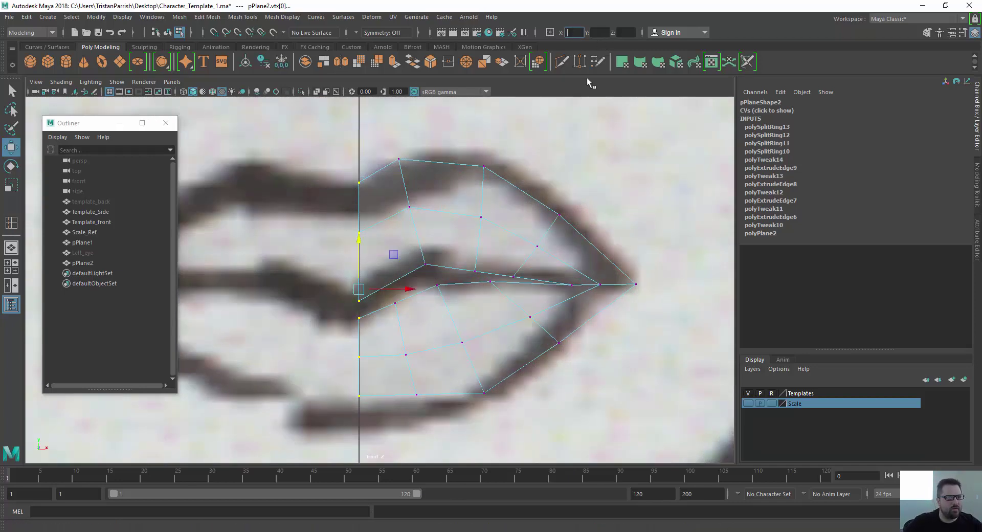
Create a narrow polygon plane on the centre line from between the eyebrows to the nostrils, about 1.05 wide and 7.17 high.
{"action": "scroll", "coordinate": [304, 219], "scroll_direction": "down", "scroll_amount": 5}
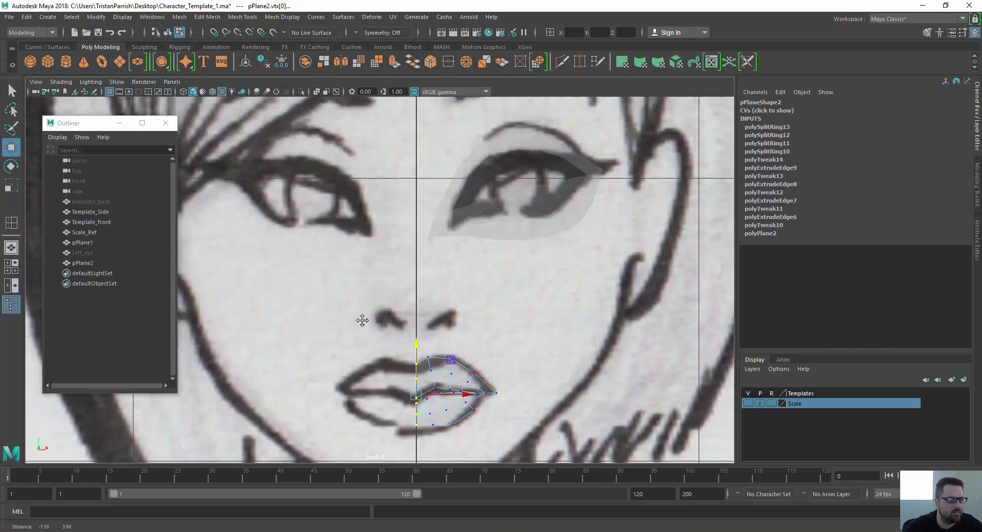
{"action": "scroll", "coordinate": [334, 278], "scroll_direction": "down", "scroll_amount": 6}
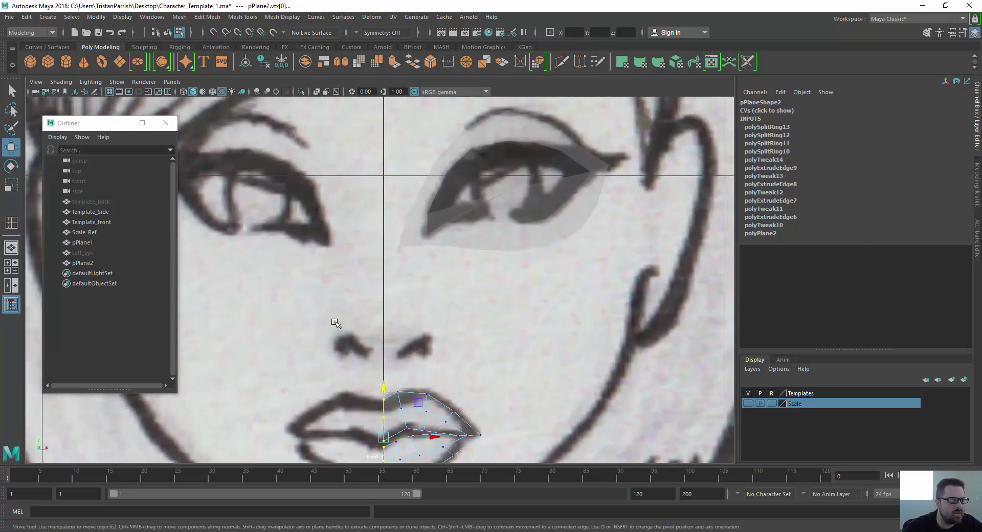
{"action": "key", "text": "space"}
{"action": "scroll", "coordinate": [486, 373], "scroll_direction": "up", "scroll_amount": 4}
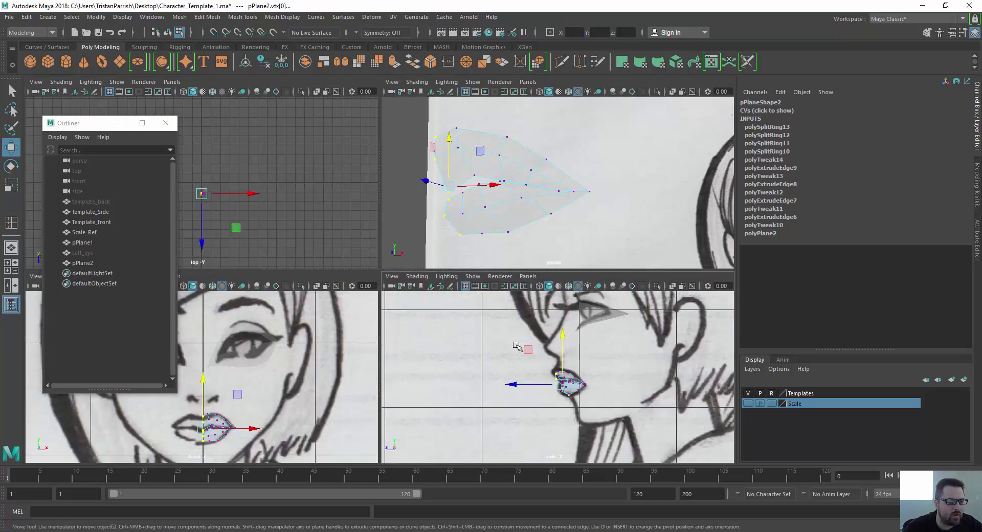
{"action": "scroll", "coordinate": [227, 363], "scroll_direction": "up", "scroll_amount": 3}
{"action": "key", "text": "space"}
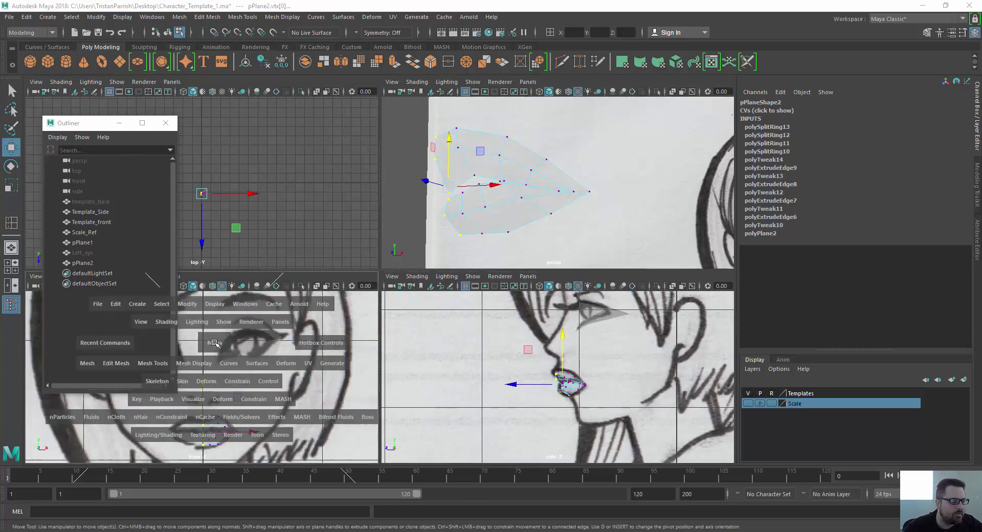
{"action": "scroll", "coordinate": [352, 284], "scroll_direction": "up", "scroll_amount": 4}
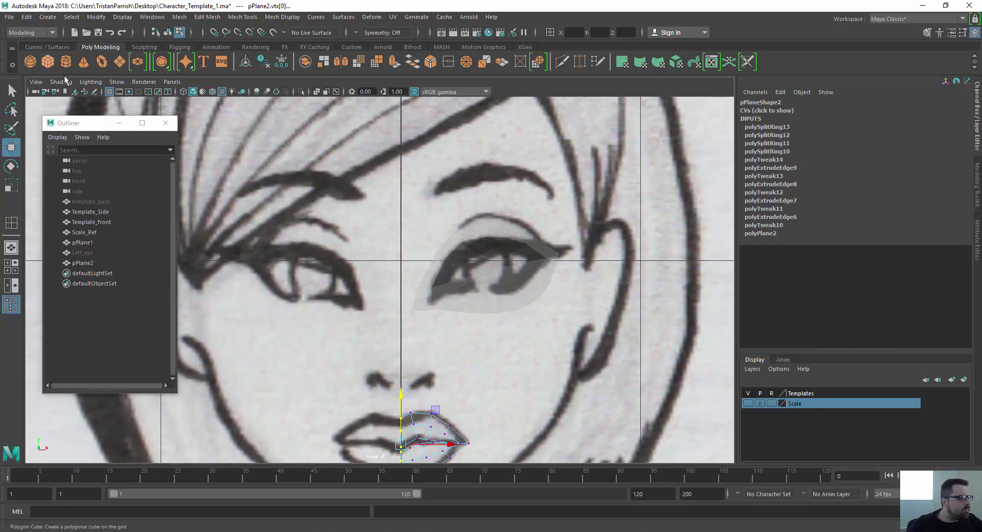
{"action": "left_click", "coordinate": [119, 62]}
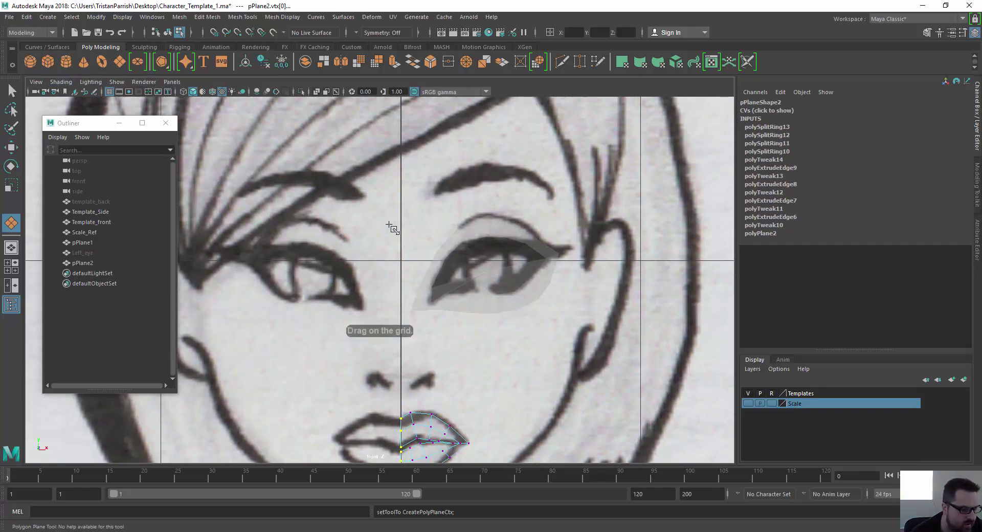
{"action": "left_click_drag", "start_coordinate": [389, 213], "coordinate": [413, 385]}
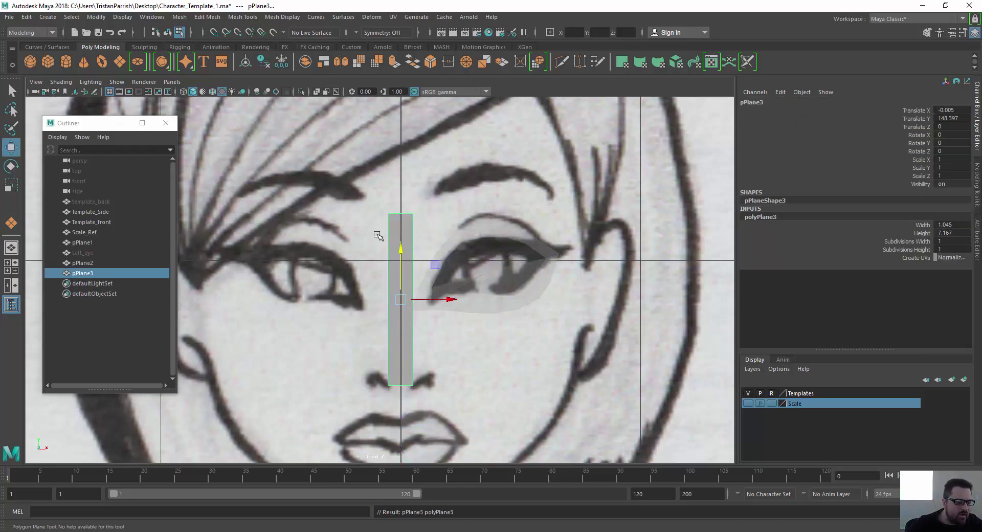
{"action": "scroll", "coordinate": [396, 266], "scroll_direction": "up", "scroll_amount": 2}
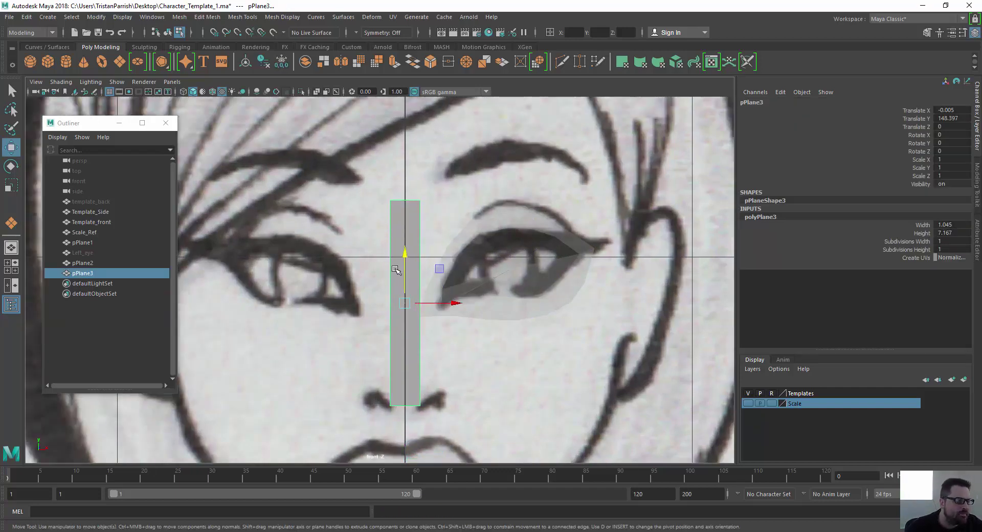
{"action": "scroll", "coordinate": [413, 280], "scroll_direction": "down", "scroll_amount": 5}
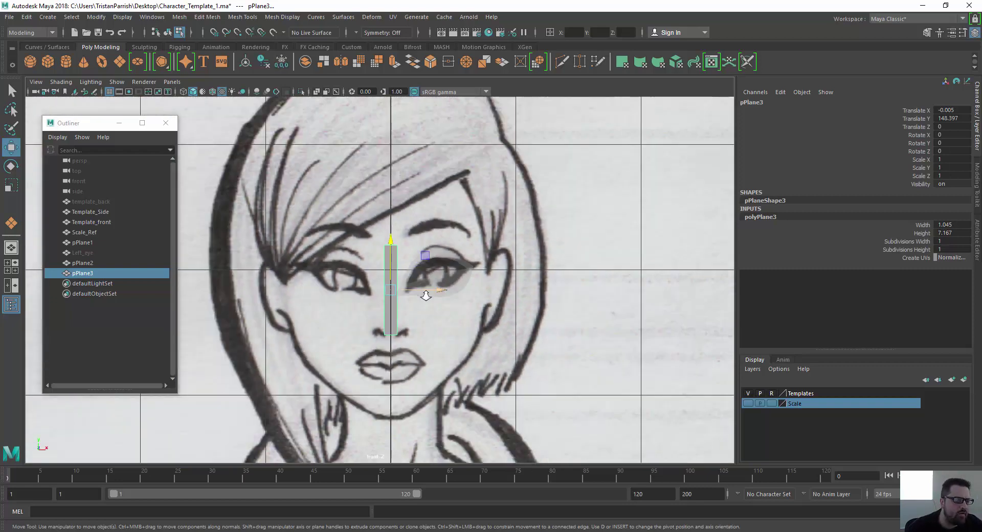
In the side view, move the narrow nose plane forward in depth onto the nose bridge, to about Translate Z 11.62.
{"action": "key", "text": "space"}
{"action": "scroll", "coordinate": [516, 344], "scroll_direction": "down", "scroll_amount": 2}
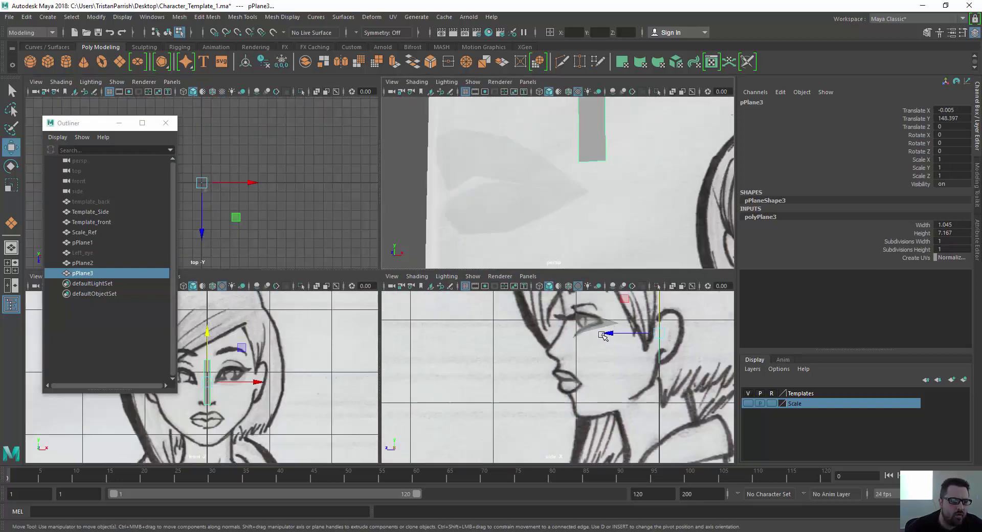
{"action": "left_click_drag", "start_coordinate": [612, 333], "coordinate": [506, 336]}
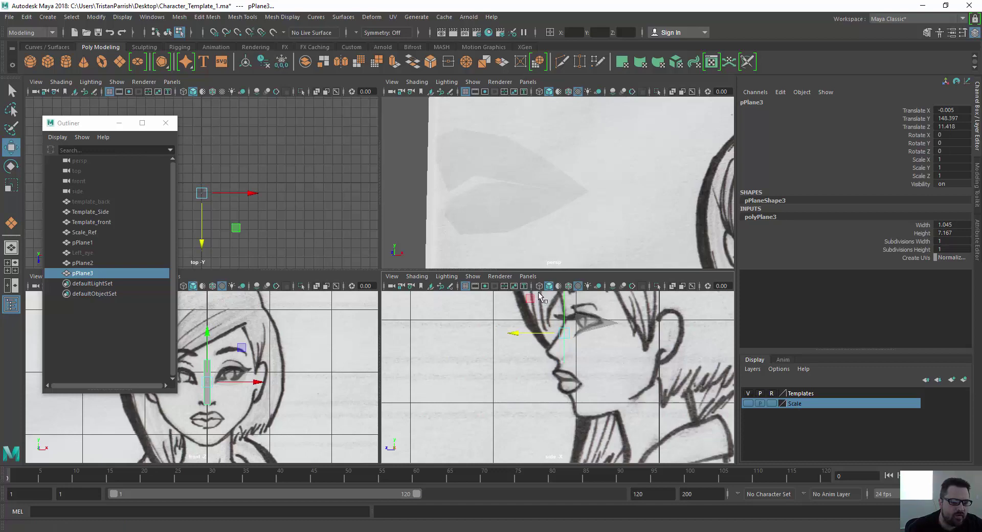
{"action": "scroll", "coordinate": [519, 333], "scroll_direction": "up", "scroll_amount": 3}
{"action": "key", "text": "space"}
{"action": "scroll", "coordinate": [560, 408], "scroll_direction": "up", "scroll_amount": 3}
{"action": "scroll", "coordinate": [452, 238], "scroll_direction": "up", "scroll_amount": 1}
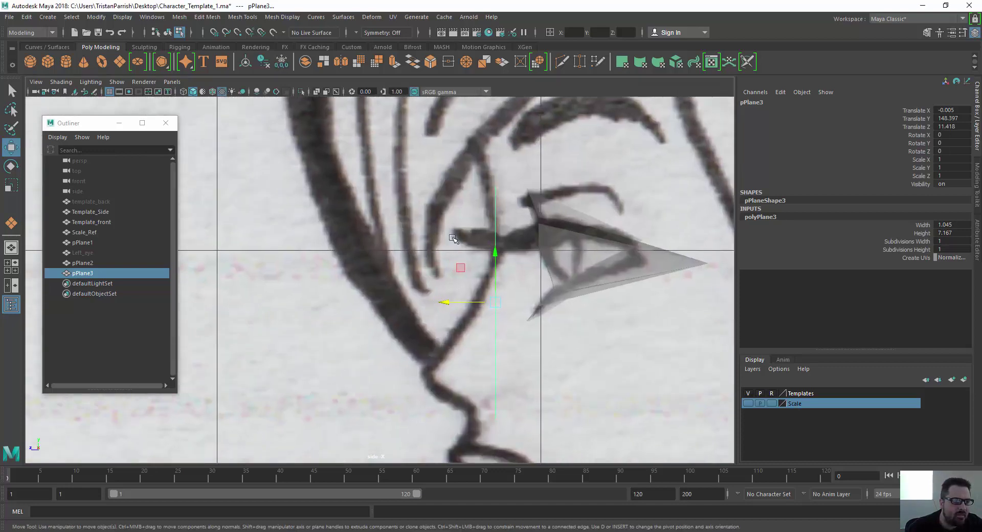
{"action": "left_click_drag", "start_coordinate": [451, 302], "coordinate": [445, 302]}
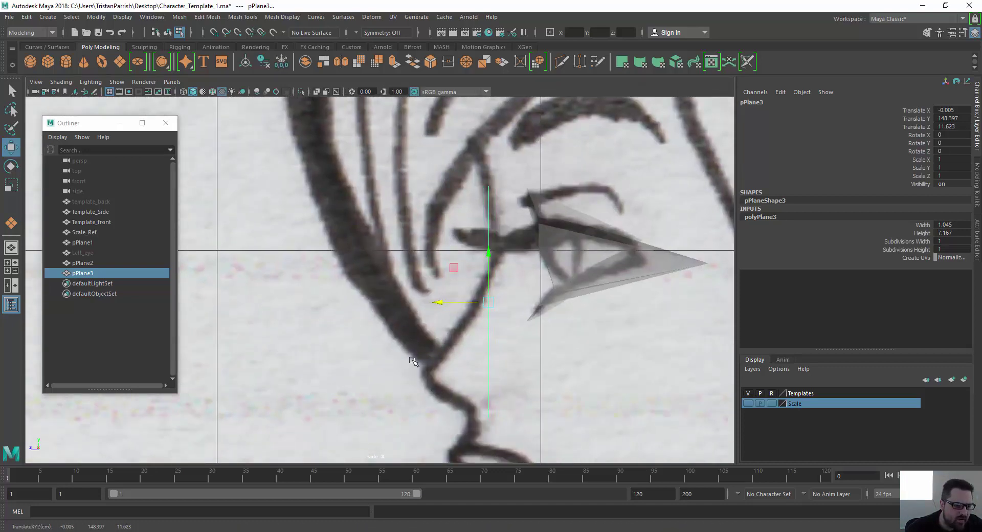
Fit the plane's end vertices to the side profile, moving the bottom pair to the nose tip and the top pair to the brow.
{"action": "middle_click_drag", "start_coordinate": [412, 361], "coordinate": [408, 317], "text": "alt"}
{"action": "right_click_drag", "start_coordinate": [484, 347], "coordinate": [438, 251]}
{"action": "left_click_drag", "start_coordinate": [467, 354], "coordinate": [514, 391]}
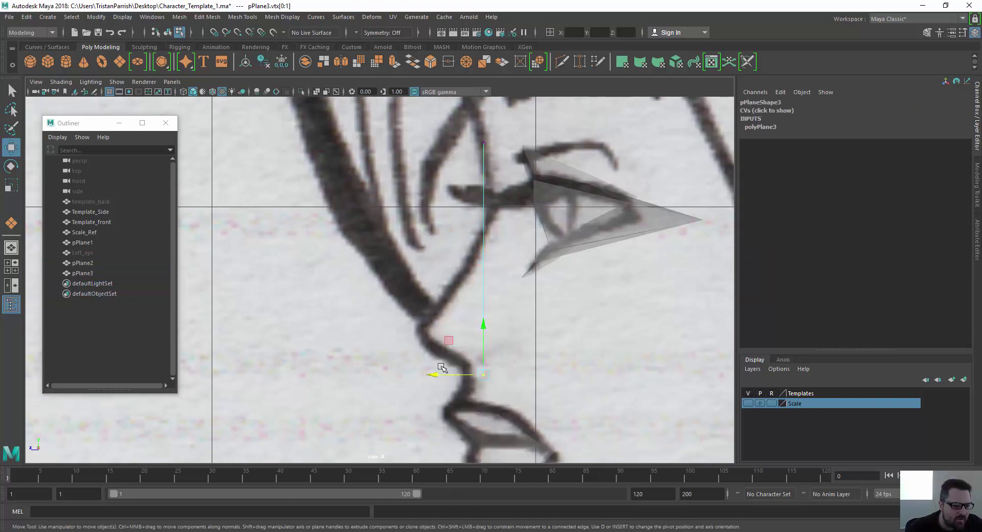
{"action": "left_click_drag", "start_coordinate": [449, 343], "coordinate": [390, 298]}
{"action": "left_click_drag", "start_coordinate": [498, 163], "coordinate": [499, 164]}
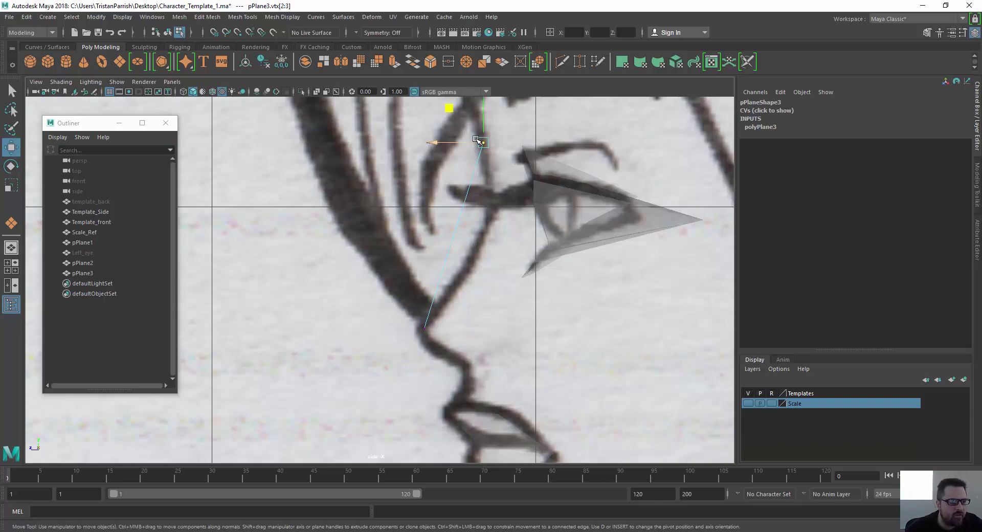
{"action": "left_click_drag", "start_coordinate": [453, 111], "coordinate": [451, 110]}
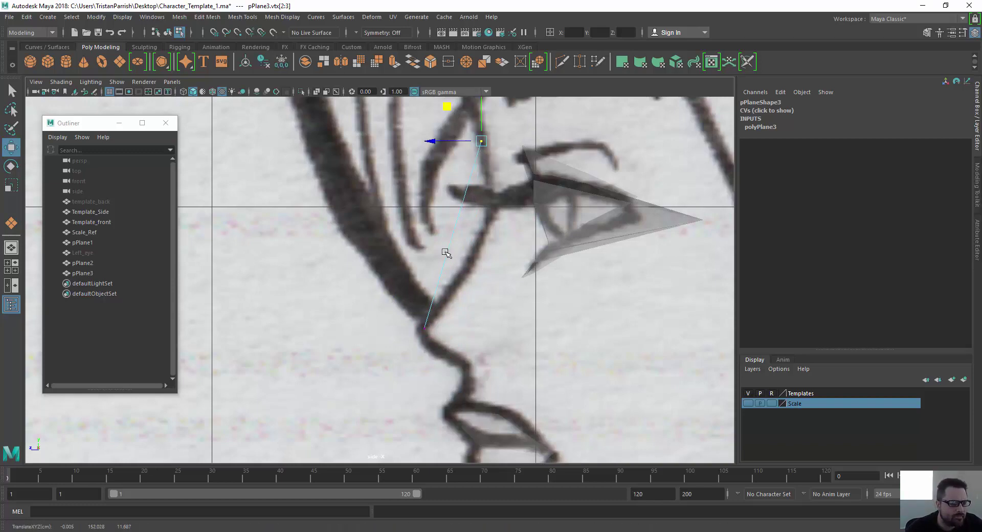
{"action": "scroll", "coordinate": [398, 250], "scroll_direction": "down", "scroll_amount": 1}
{"action": "scroll", "coordinate": [396, 243], "scroll_direction": "up", "scroll_amount": 2}
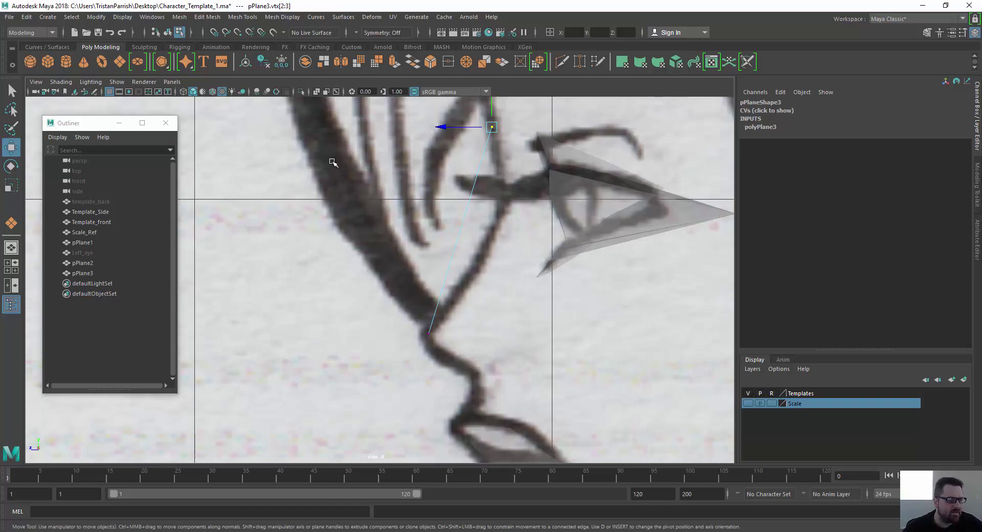
{"action": "scroll", "coordinate": [439, 265], "scroll_direction": "down", "scroll_amount": 2}
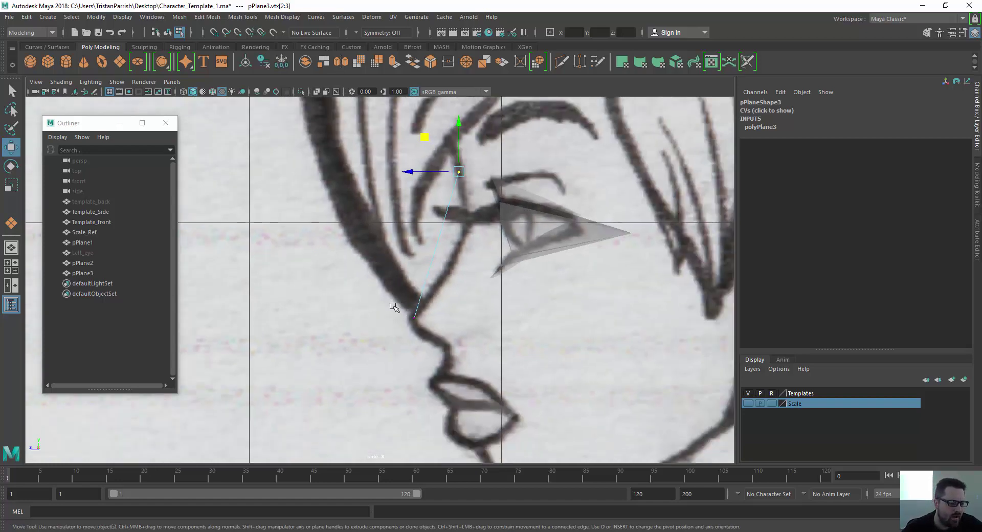
Extrude the plane's bottom edge from the nose tip back and down to the base of the nose above the upper lip.
{"action": "left_click_drag", "start_coordinate": [423, 289], "coordinate": [428, 280]}
{"action": "right_click_drag", "start_coordinate": [450, 222], "coordinate": [449, 195]}
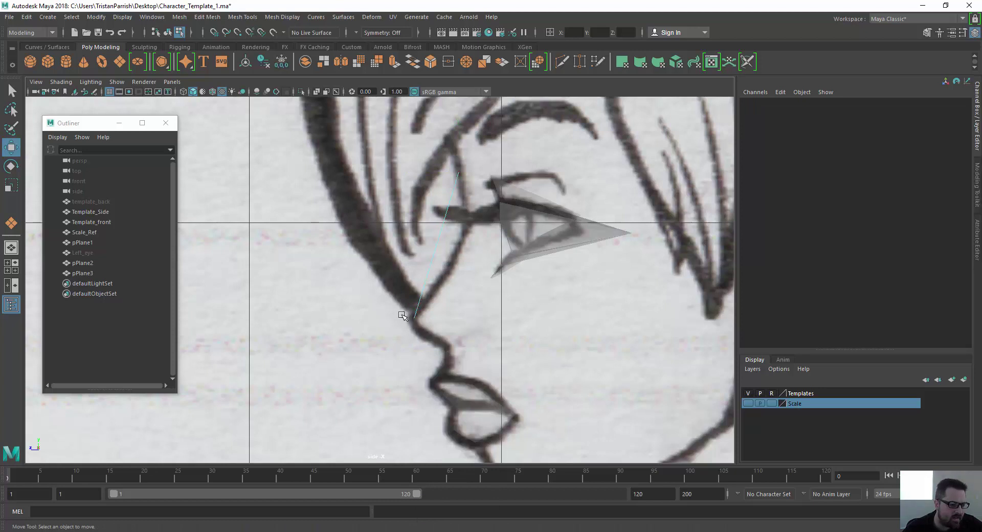
{"action": "double_click", "coordinate": [405, 319]}
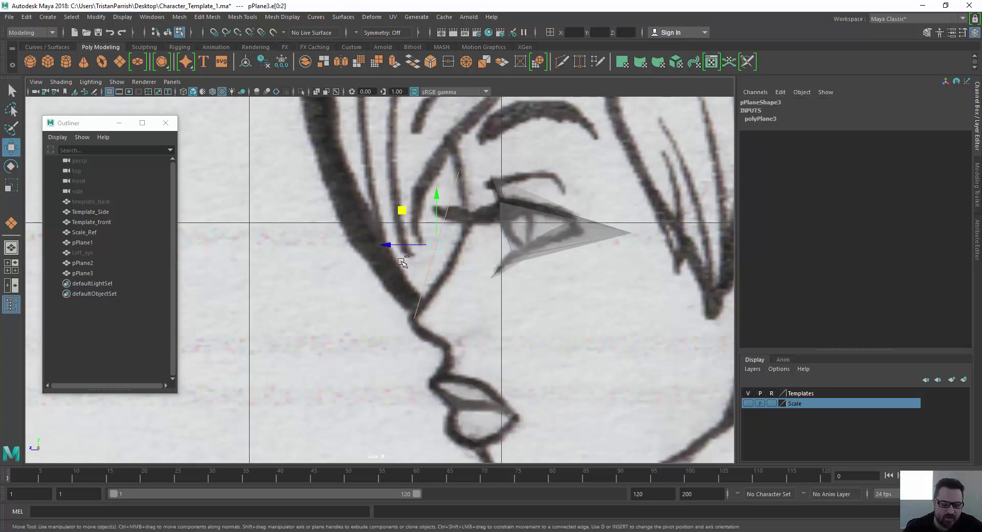
{"action": "left_click_drag", "start_coordinate": [494, 271], "coordinate": [474, 272]}
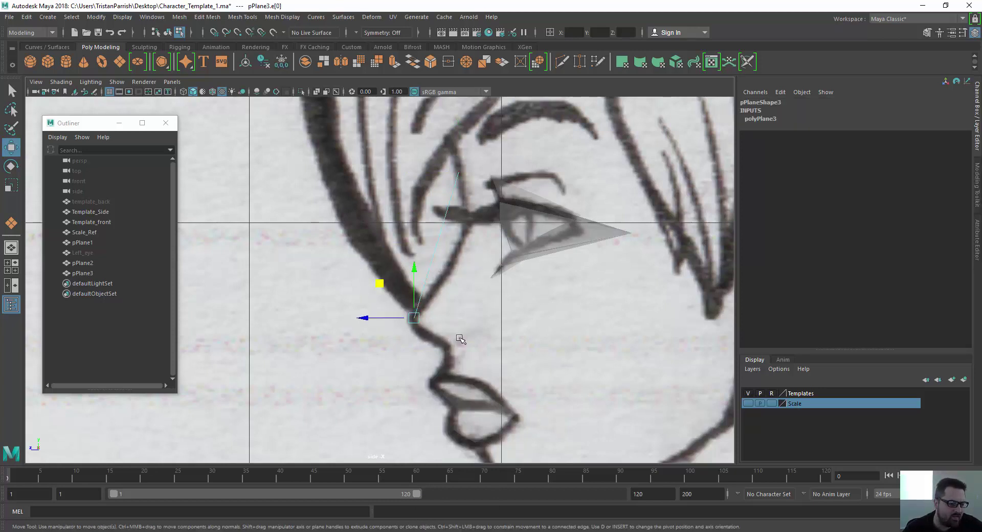
{"action": "scroll", "coordinate": [389, 348], "scroll_direction": "up", "scroll_amount": 3}
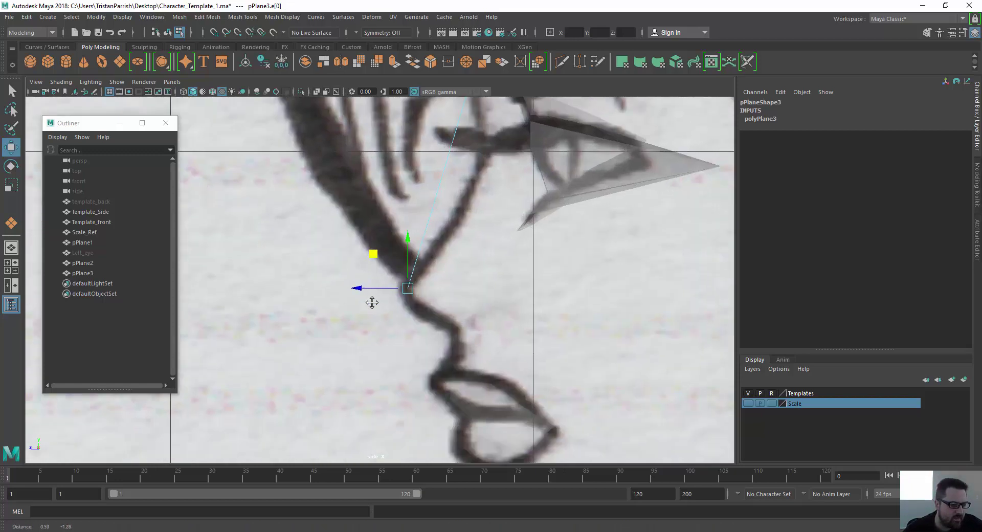
{"action": "left_click_drag", "start_coordinate": [407, 285], "coordinate": [455, 328], "text": "shift"}
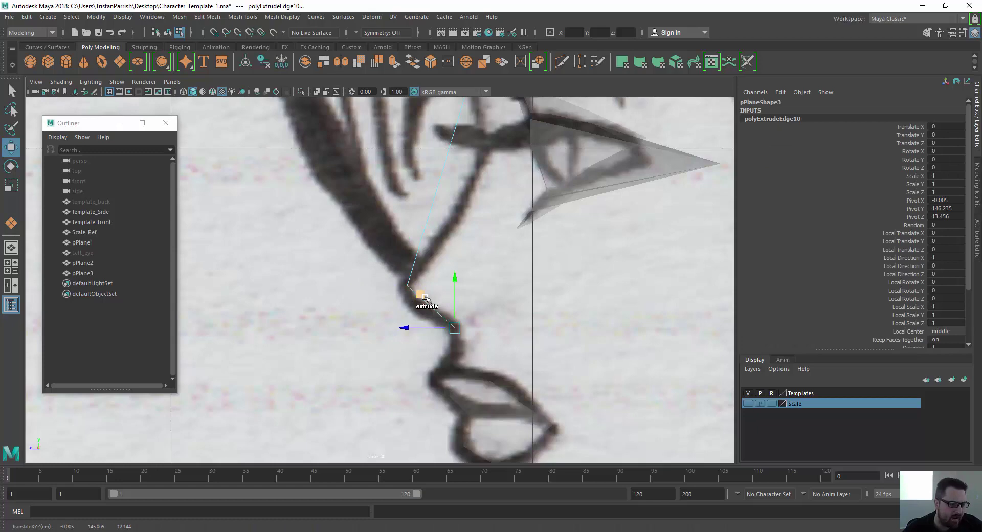
Return to object mode and select the extended nose strip.
{"action": "middle_click_drag", "start_coordinate": [399, 257], "coordinate": [399, 351], "text": "alt"}
{"action": "right_click_drag", "start_coordinate": [446, 256], "coordinate": [488, 233]}
{"action": "left_click", "coordinate": [460, 229]}
{"action": "left_click", "coordinate": [453, 229]}
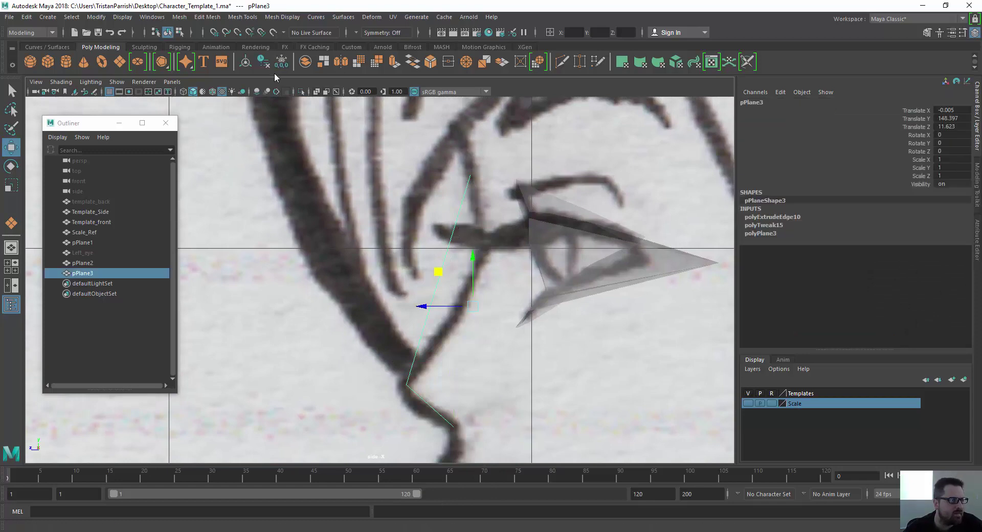
Insert three edge loops across the nose-bridge strip pPlane3, spaced between its upper end and the nose tip.
{"action": "left_click", "coordinate": [276, 17]}
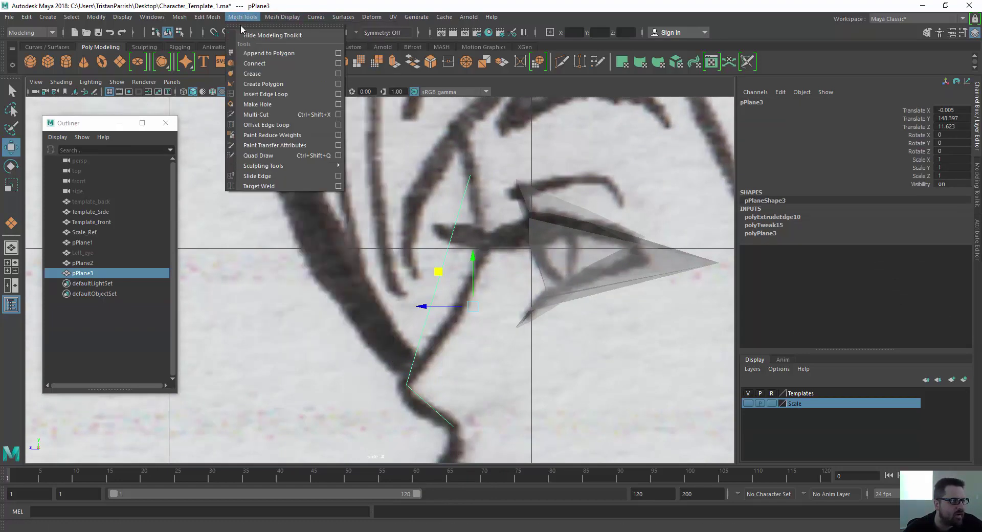
{"action": "left_click", "coordinate": [267, 94]}
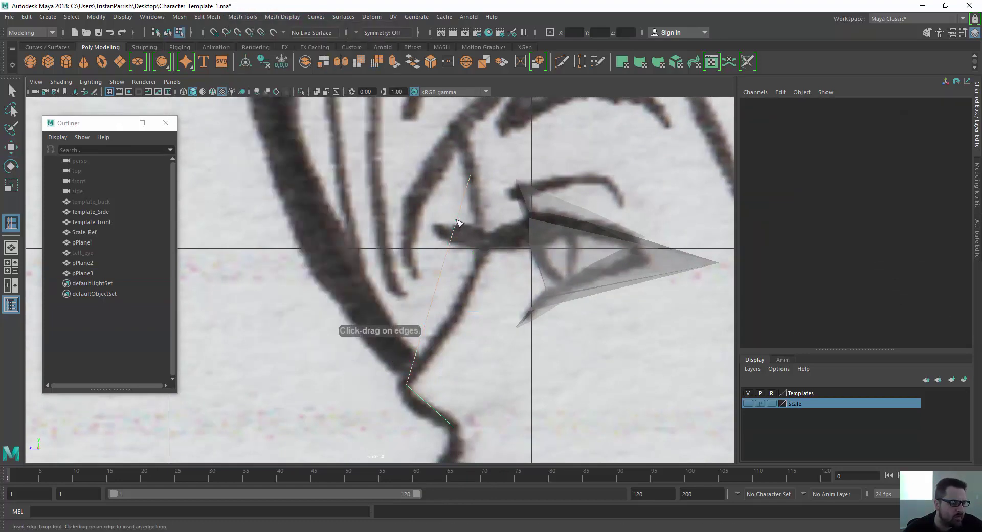
{"action": "left_click", "coordinate": [457, 223]}
{"action": "left_click", "coordinate": [446, 267]}
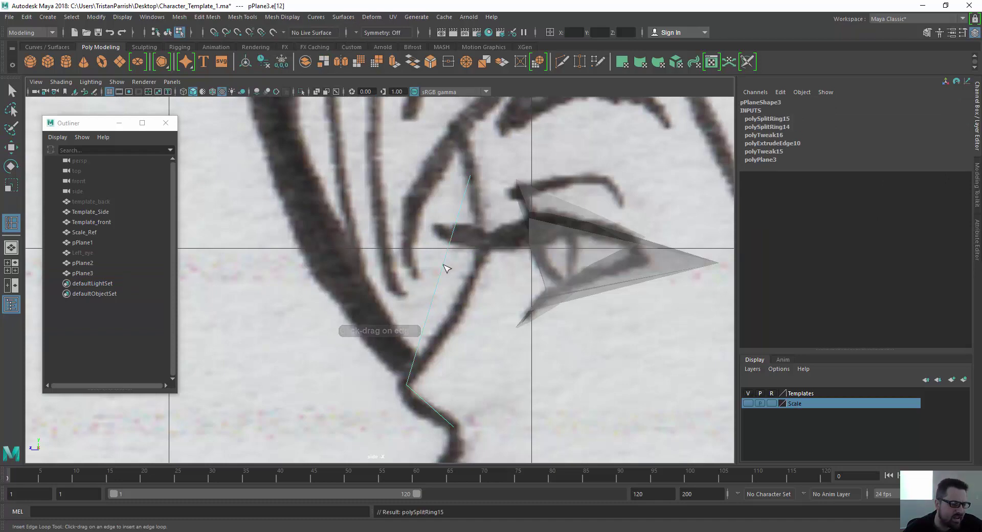
{"action": "left_click", "coordinate": [427, 329]}
{"action": "key", "text": "w"}
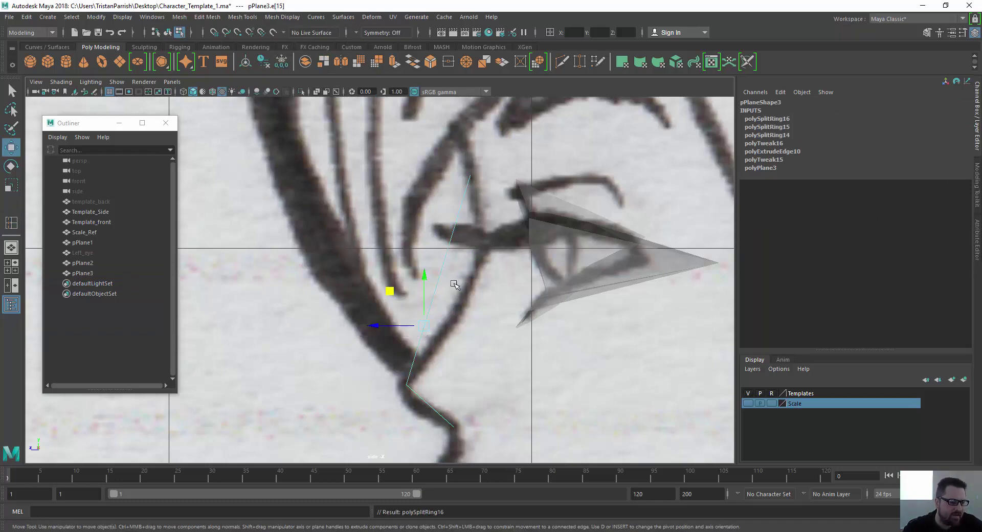
Move the vertex rows of the new edge loops in the side view so the strip follows the sketched nose-bridge profile.
{"action": "right_click_drag", "start_coordinate": [454, 235], "coordinate": [393, 219]}
{"action": "left_click_drag", "start_coordinate": [430, 200], "coordinate": [475, 236]}
{"action": "left_click_drag", "start_coordinate": [417, 220], "coordinate": [466, 290]}
{"action": "left_click_drag", "start_coordinate": [406, 264], "coordinate": [432, 264]}
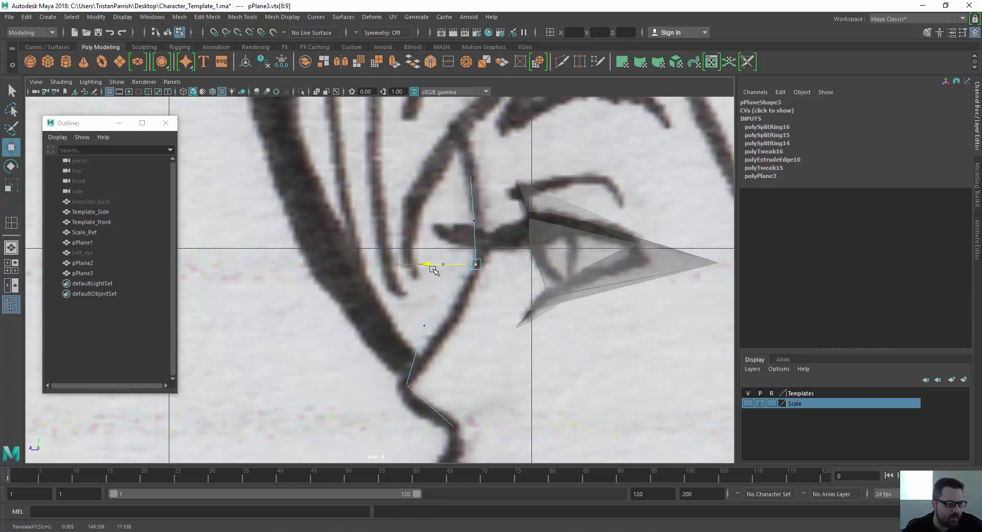
{"action": "left_click_drag", "start_coordinate": [415, 318], "coordinate": [433, 340]}
{"action": "left_click_drag", "start_coordinate": [381, 325], "coordinate": [402, 324]}
{"action": "left_click_drag", "start_coordinate": [465, 254], "coordinate": [490, 278]}
{"action": "left_click", "coordinate": [438, 236]}
{"action": "middle_click_drag", "start_coordinate": [440, 233], "coordinate": [434, 236]}
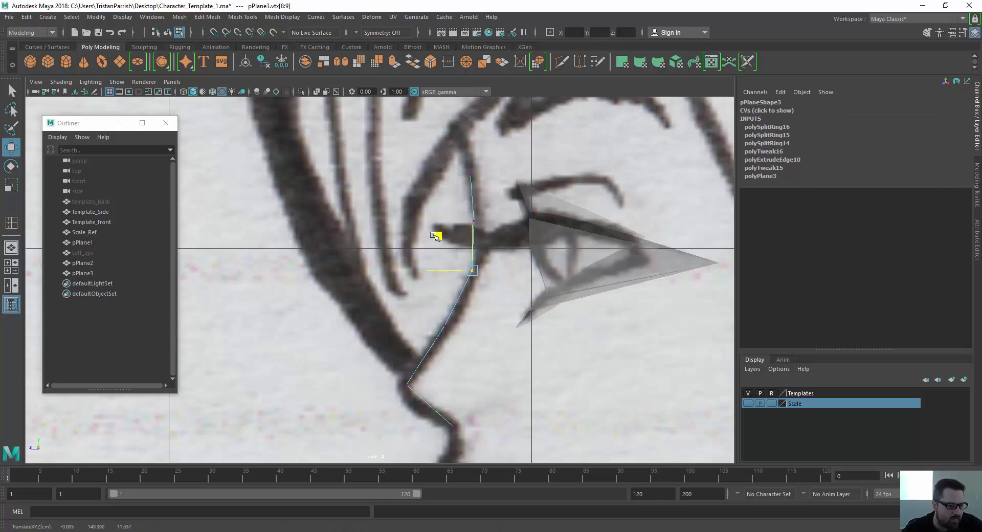
Switch from the side view to a maximized front view framed on the nose strip.
{"action": "scroll", "coordinate": [435, 235], "scroll_direction": "down", "scroll_amount": 10}
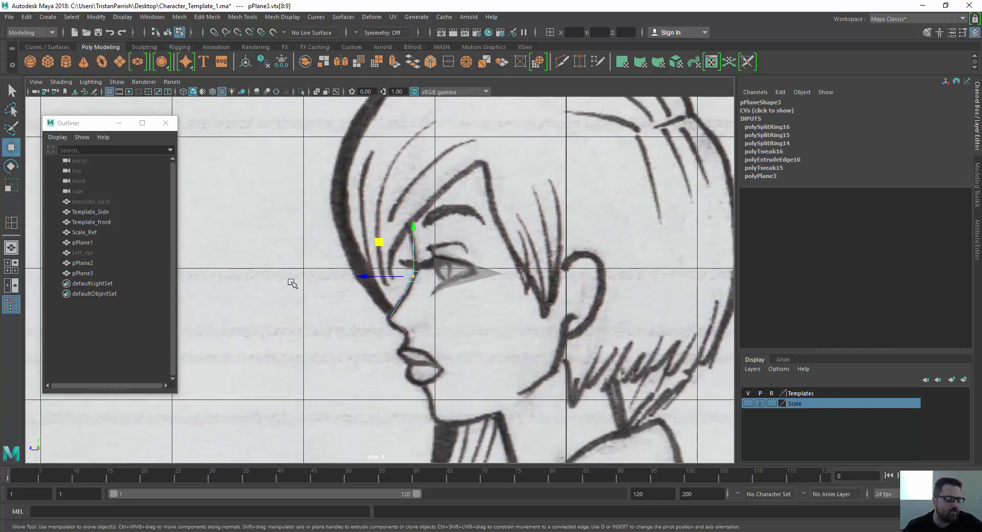
{"action": "scroll", "coordinate": [283, 211], "scroll_direction": "up", "scroll_amount": 4}
{"action": "key", "text": "space"}
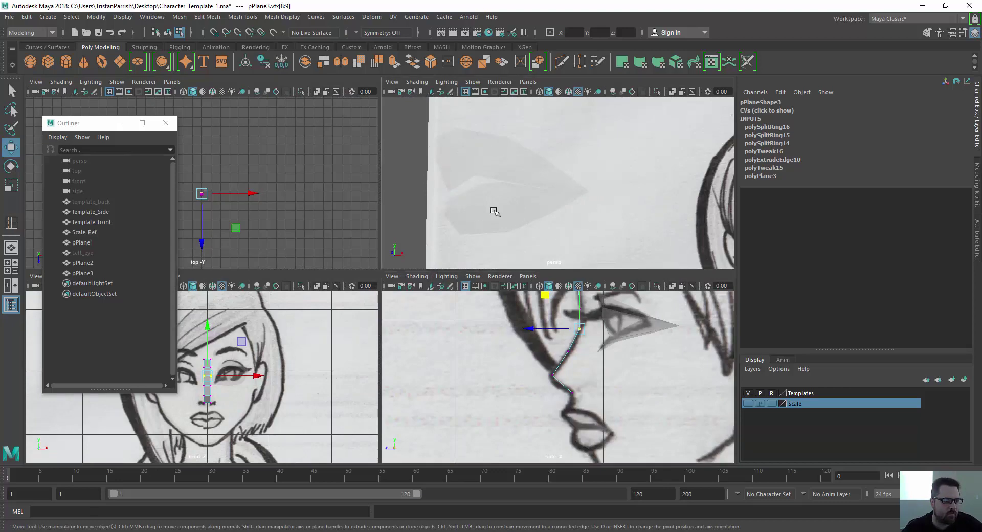
{"action": "scroll", "coordinate": [277, 373], "scroll_direction": "up", "scroll_amount": 5}
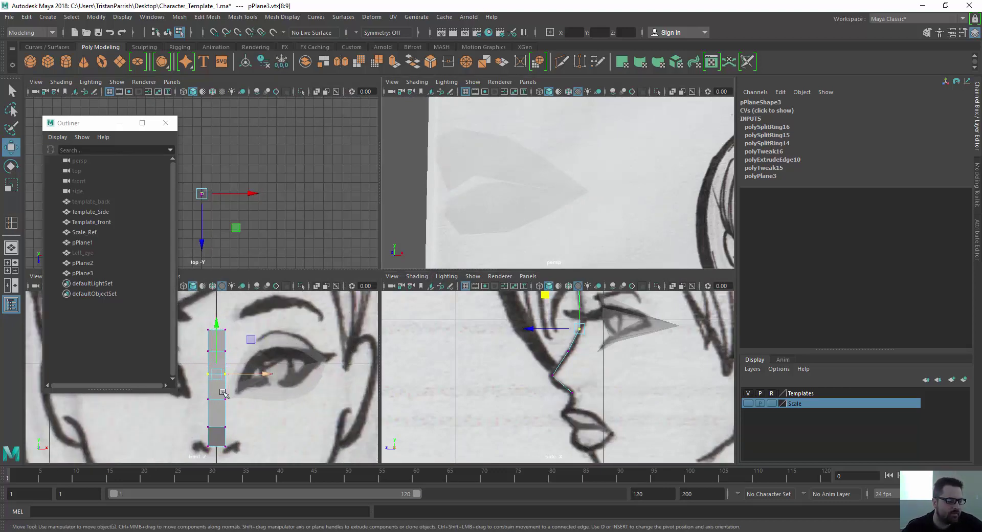
{"action": "scroll", "coordinate": [224, 393], "scroll_direction": "down", "scroll_amount": 3}
{"action": "key", "text": "space"}
{"action": "scroll", "coordinate": [417, 353], "scroll_direction": "up", "scroll_amount": 4}
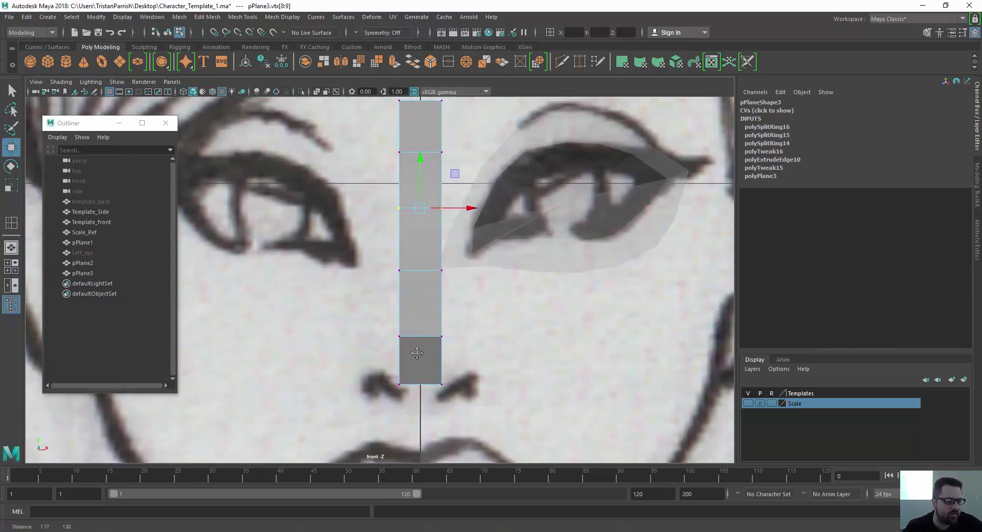
{"action": "middle_click_drag", "start_coordinate": [417, 352], "coordinate": [424, 278], "text": "alt"}
Try to shift the nose strip's lower outer corner vertex sideways in the front view.
{"action": "left_click", "coordinate": [438, 291]}
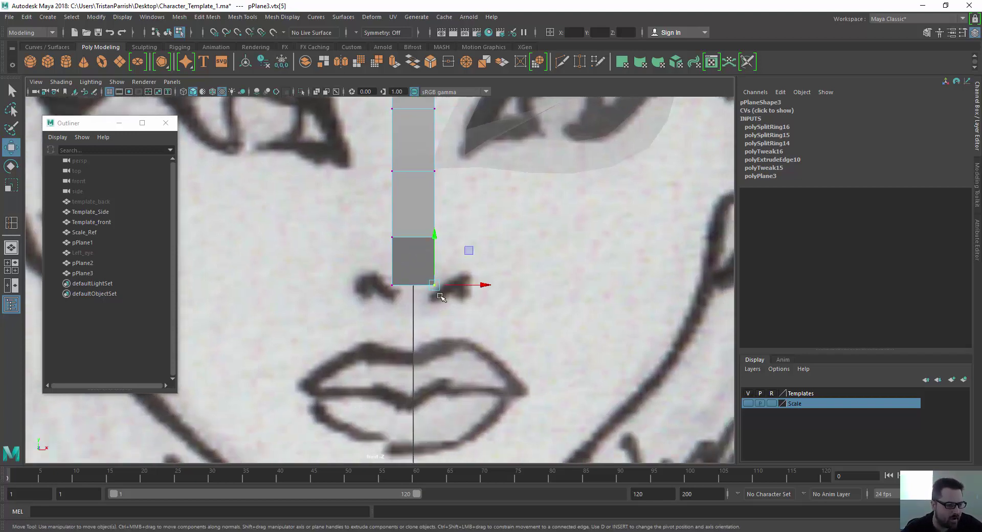
{"action": "mouse_move", "coordinate": [486, 285]}
{"action": "left_mouse_down"}
{"action": "mouse_move", "coordinate": [467, 283]}
{"action": "mouse_move", "coordinate": [477, 282]}
{"action": "left_mouse_up"}
{"action": "scroll", "coordinate": [419, 213], "scroll_direction": "down", "scroll_amount": 2}
{"action": "left_click_drag", "start_coordinate": [407, 231], "coordinate": [444, 275]}
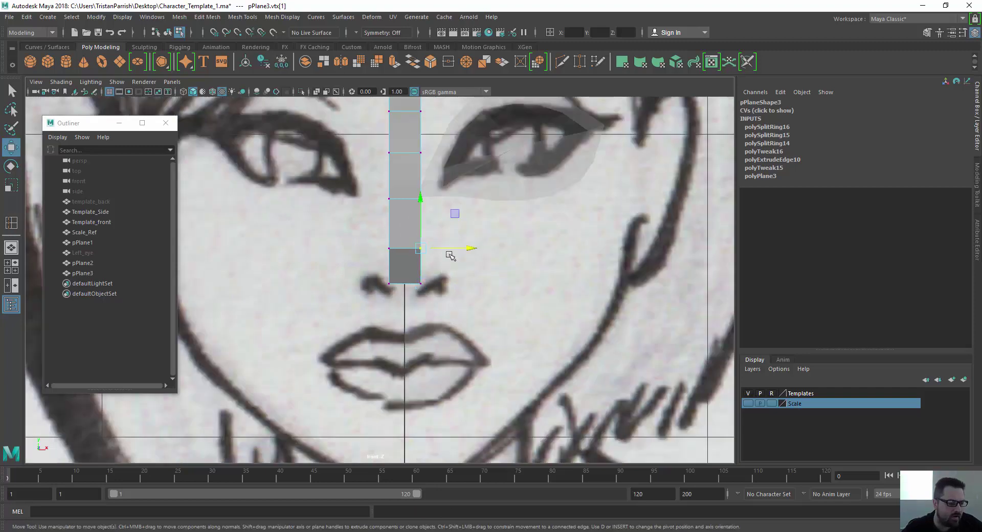
{"action": "scroll", "coordinate": [410, 251], "scroll_direction": "down", "scroll_amount": 2}
{"action": "middle_click_drag", "start_coordinate": [379, 228], "coordinate": [388, 306], "text": "alt"}
{"action": "scroll", "coordinate": [388, 306], "scroll_direction": "down", "scroll_amount": 1}
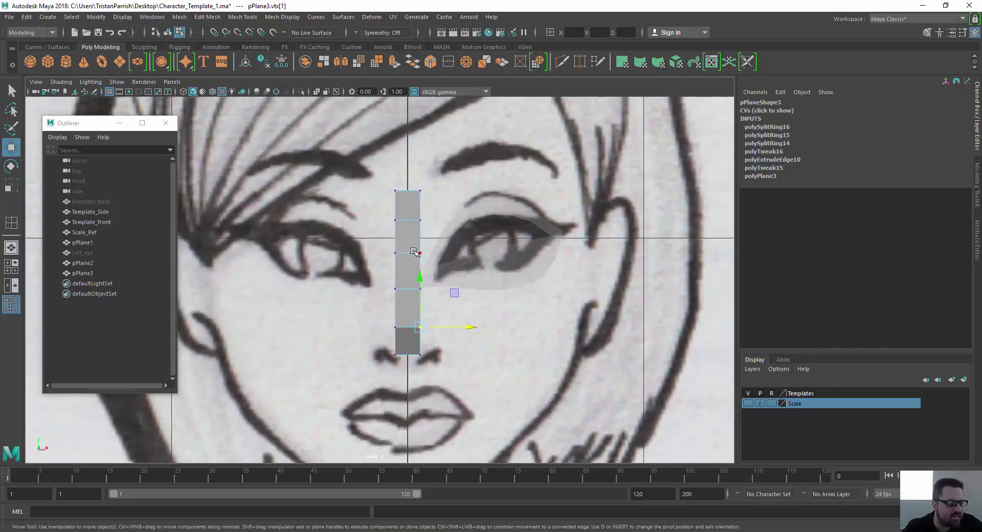
Insert a vertical edge loop down the middle of the nose strip from top to bottom.
{"action": "right_click_drag", "start_coordinate": [415, 256], "coordinate": [441, 236]}
{"action": "left_click", "coordinate": [407, 255]}
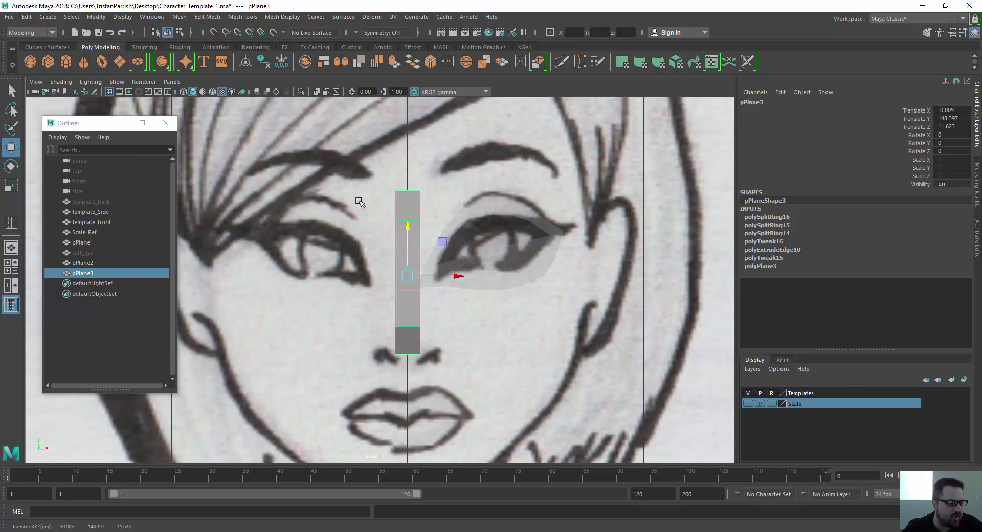
{"action": "left_click", "coordinate": [207, 17]}
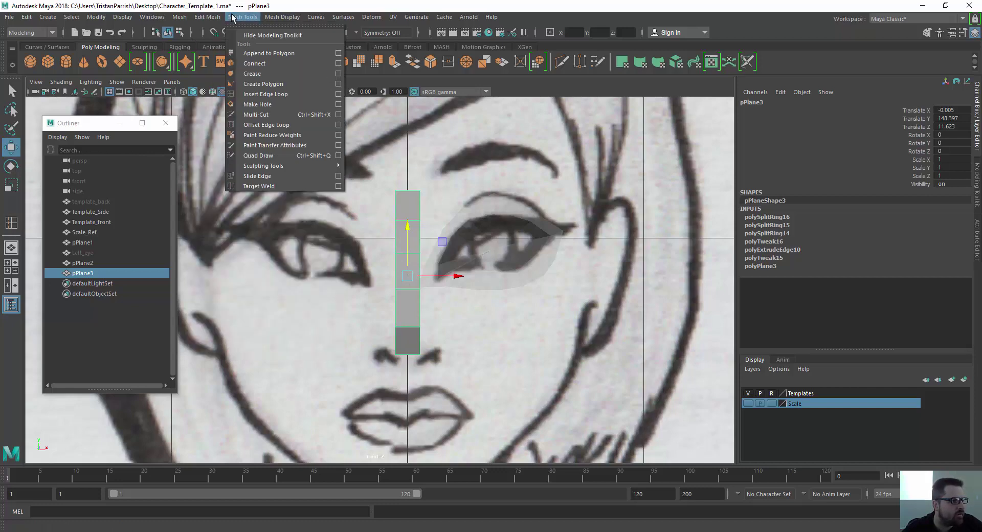
{"action": "left_click", "coordinate": [259, 94]}
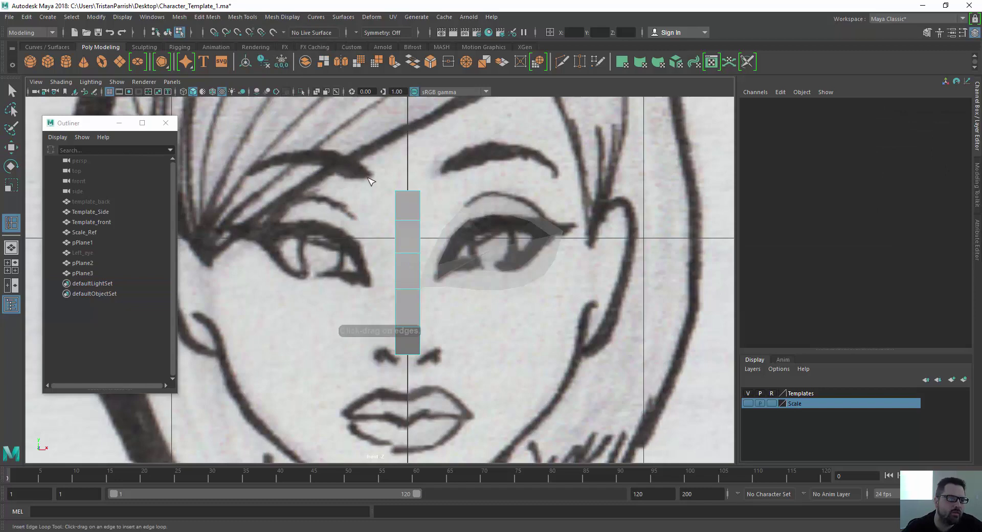
{"action": "left_click", "coordinate": [411, 193]}
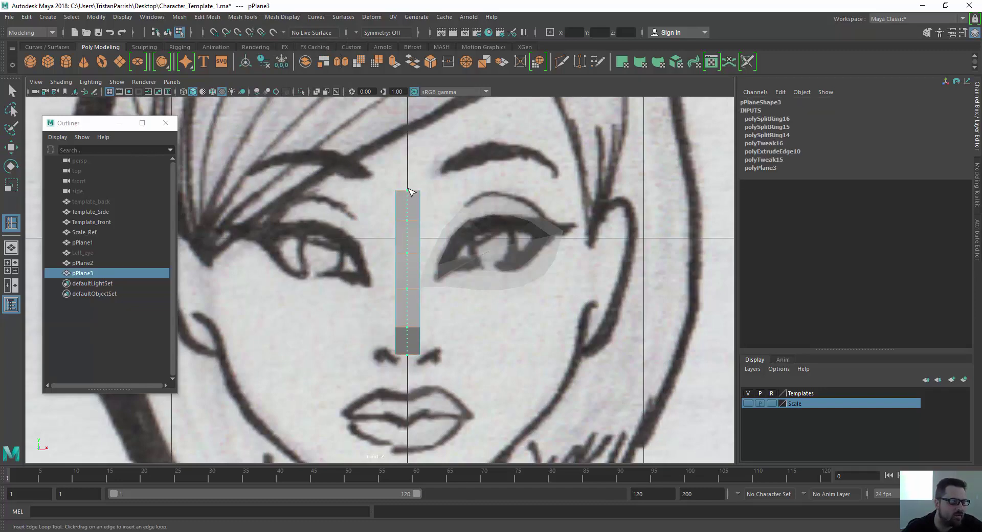
{"action": "left_click", "coordinate": [411, 193]}
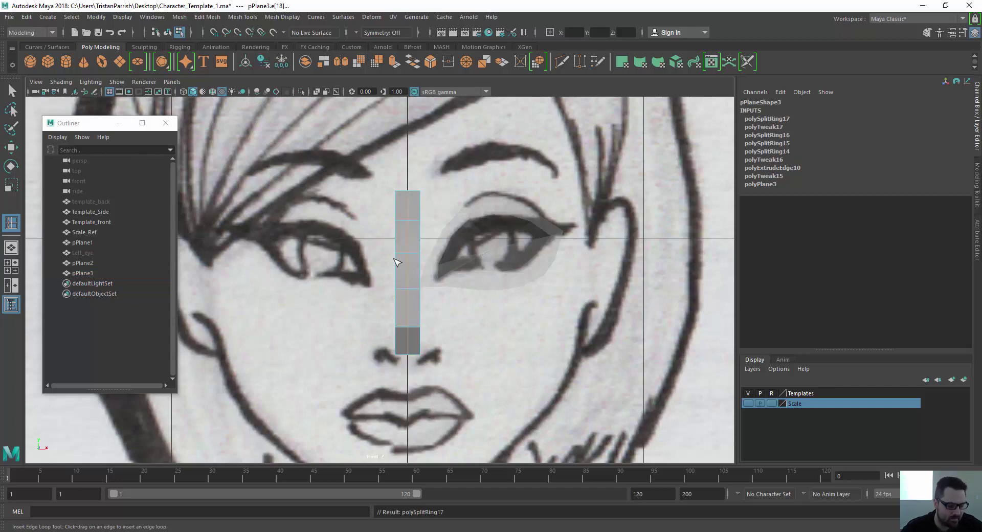
Delete the faces on the character's right half of the nose strip, on the viewer's left of the centerline.
{"action": "key", "text": "w"}
{"action": "right_click_drag", "start_coordinate": [403, 211], "coordinate": [401, 238]}
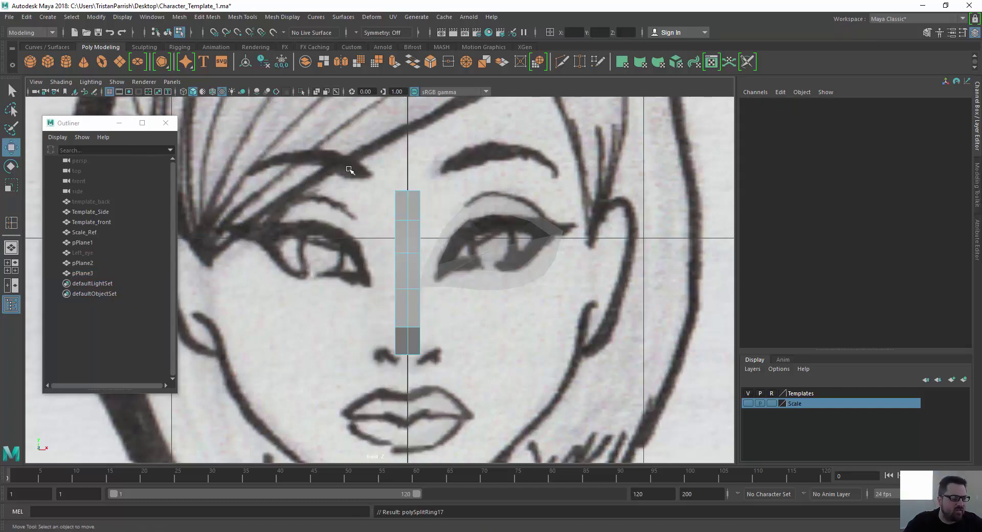
{"action": "left_click_drag", "start_coordinate": [355, 170], "coordinate": [403, 377]}
{"action": "key", "text": "Delete"}
Align the remaining half strip's centerline vertices to X = 0.
{"action": "right_click_drag", "start_coordinate": [410, 212], "coordinate": [363, 212]}
{"action": "left_click_drag", "start_coordinate": [413, 380], "coordinate": [408, 18]}
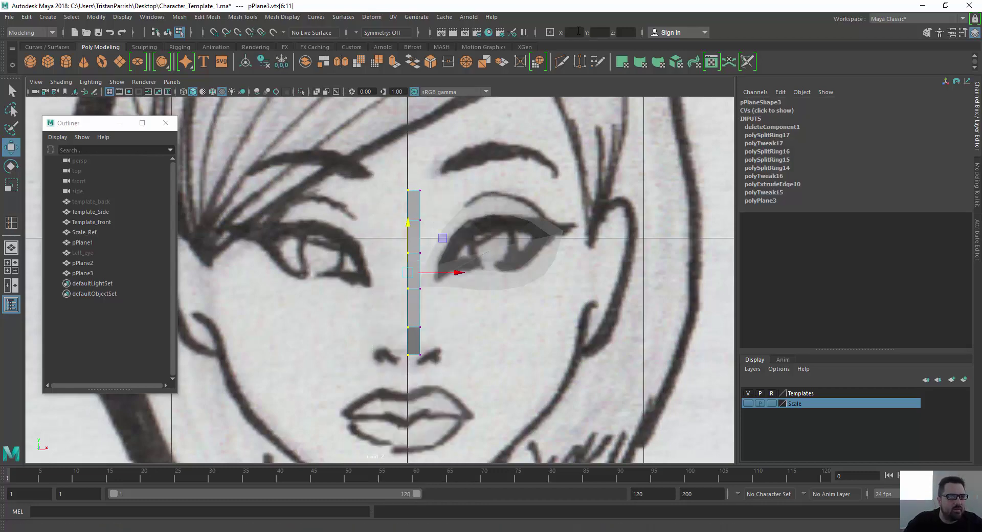
{"action": "left_click", "coordinate": [578, 31]}
{"action": "type", "text": "0"}
Move the top two outer vertices of the half strip outward and slightly down, flaring it toward the inner eyebrow.
{"action": "right_click_drag", "start_coordinate": [325, 248], "coordinate": [346, 250], "text": "alt"}
{"action": "middle_click_drag", "start_coordinate": [384, 214], "coordinate": [318, 209], "text": "alt"}
{"action": "left_click_drag", "start_coordinate": [318, 210], "coordinate": [320, 197], "text": "alt"}
{"action": "middle_click_drag", "start_coordinate": [320, 199], "coordinate": [346, 271], "text": "alt"}
{"action": "right_click_drag", "start_coordinate": [346, 270], "coordinate": [344, 245], "text": "alt"}
{"action": "middle_click_drag", "start_coordinate": [344, 246], "coordinate": [369, 202], "text": "alt"}
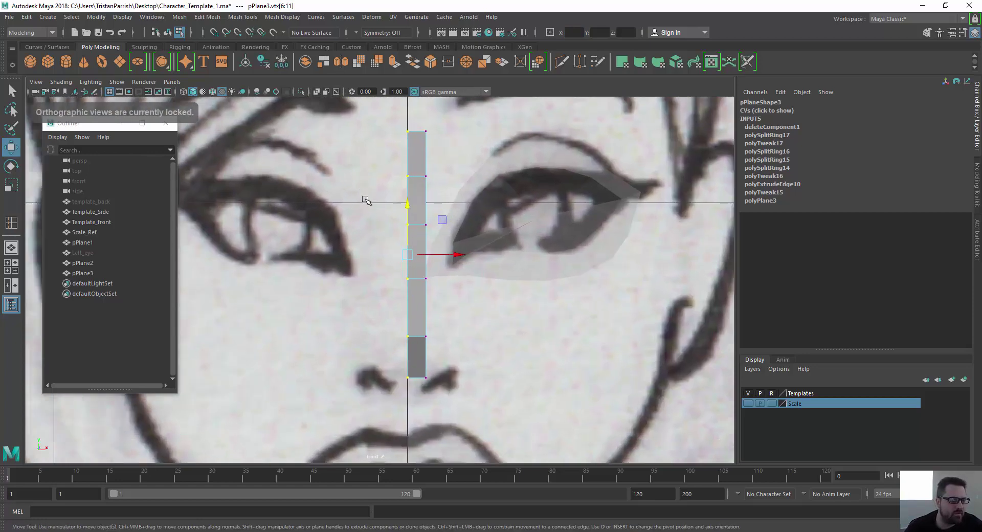
{"action": "right_click_drag", "start_coordinate": [369, 202], "coordinate": [379, 191], "text": "alt"}
{"action": "middle_click_drag", "start_coordinate": [379, 191], "coordinate": [377, 222], "text": "alt"}
{"action": "left_click_drag", "start_coordinate": [407, 177], "coordinate": [423, 203]}
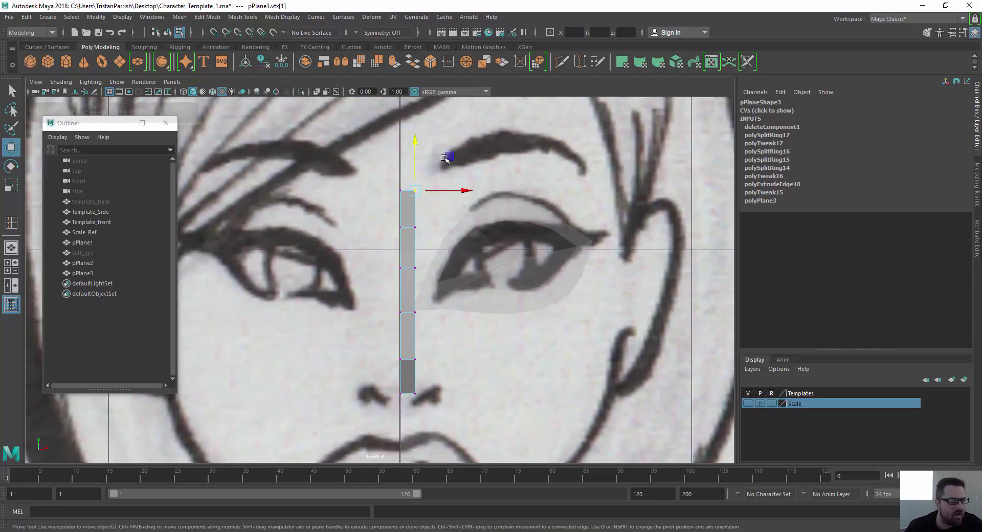
{"action": "left_click_drag", "start_coordinate": [450, 157], "coordinate": [472, 178]}
{"action": "left_click", "coordinate": [414, 229]}
{"action": "left_click_drag", "start_coordinate": [415, 229], "coordinate": [423, 234]}
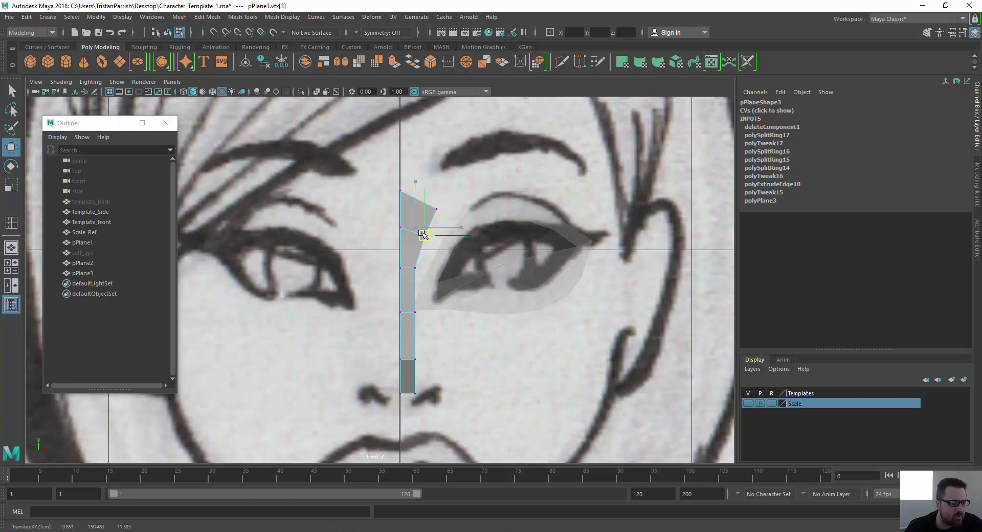
Move the outer vertex below the eye corner slightly inward and the one beneath it outward to widen the nose tip.
{"action": "left_click", "coordinate": [415, 312]}
{"action": "left_click_drag", "start_coordinate": [461, 312], "coordinate": [454, 317]}
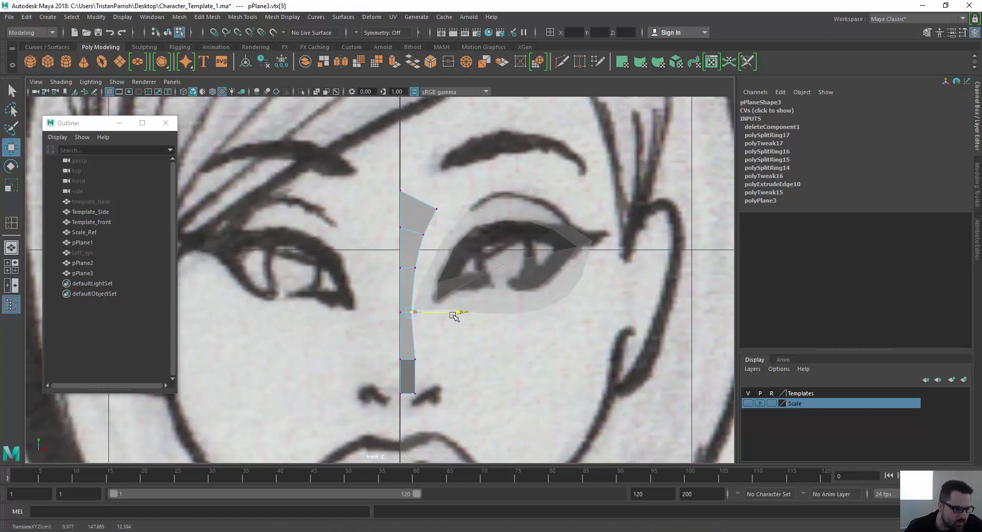
{"action": "left_click", "coordinate": [416, 360]}
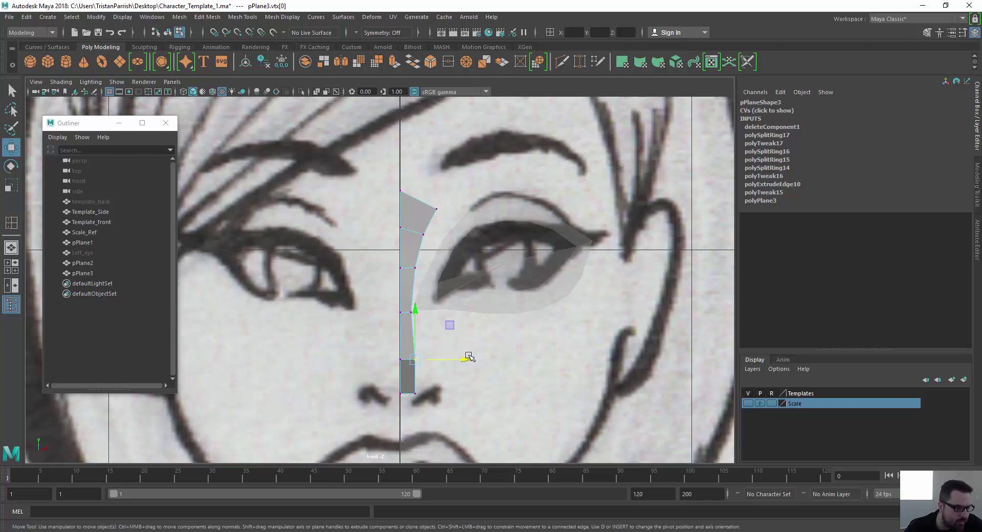
{"action": "mouse_move", "coordinate": [467, 358]}
{"action": "left_mouse_down"}
{"action": "mouse_move", "coordinate": [493, 358]}
{"action": "mouse_move", "coordinate": [485, 354]}
{"action": "left_mouse_up"}
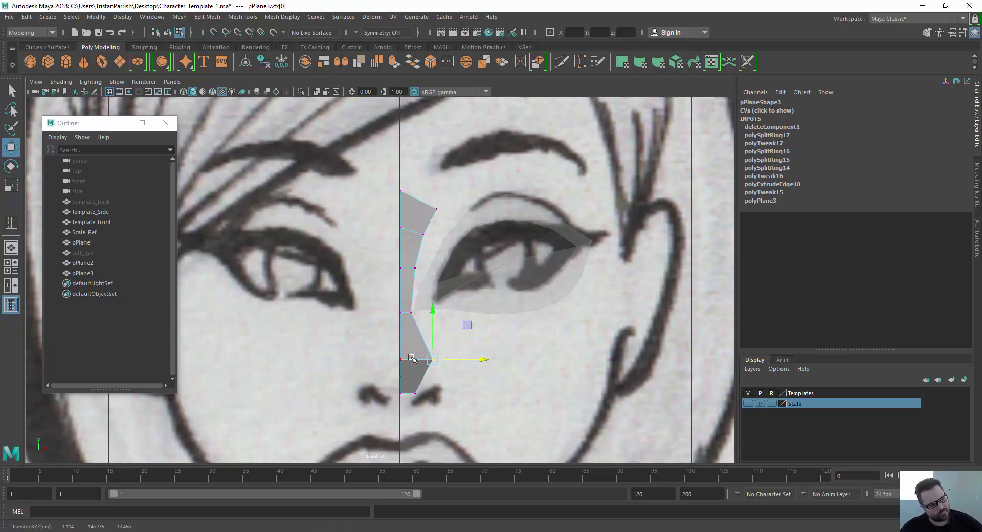
{"action": "scroll", "coordinate": [417, 355], "scroll_direction": "down", "scroll_amount": 6}
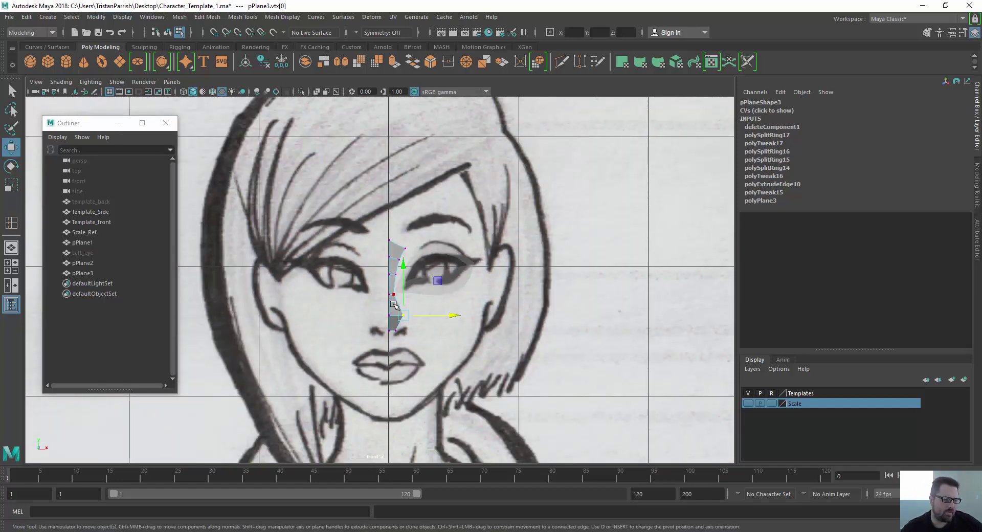
{"action": "scroll", "coordinate": [385, 326], "scroll_direction": "up", "scroll_amount": 4}
Minimize the Outliner and pull the nose strip's six outer-edge vertices back from the profile line in the side view.
{"action": "key", "text": "space"}
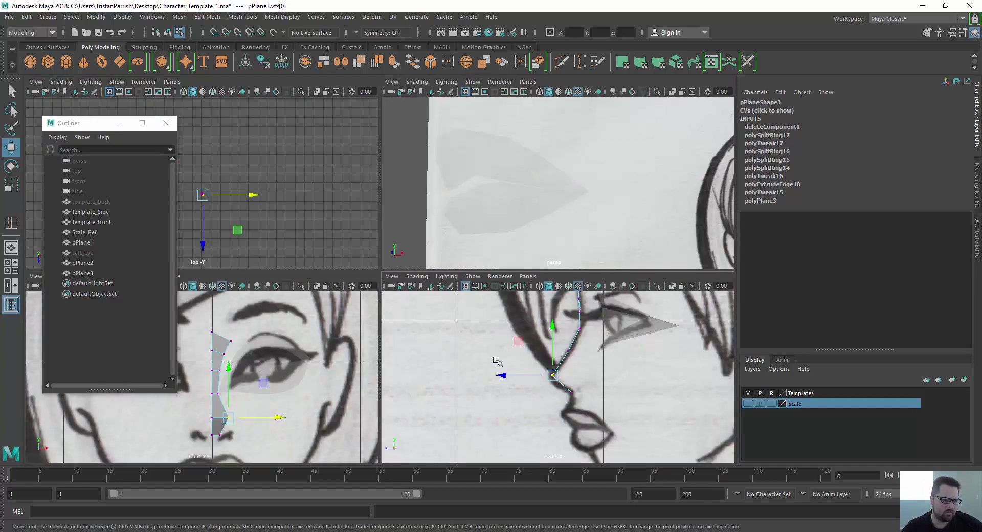
{"action": "middle_click_drag", "start_coordinate": [496, 360], "coordinate": [493, 339], "text": "alt"}
{"action": "scroll", "coordinate": [491, 334], "scroll_direction": "down", "scroll_amount": 3}
{"action": "scroll", "coordinate": [489, 332], "scroll_direction": "up", "scroll_amount": 3}
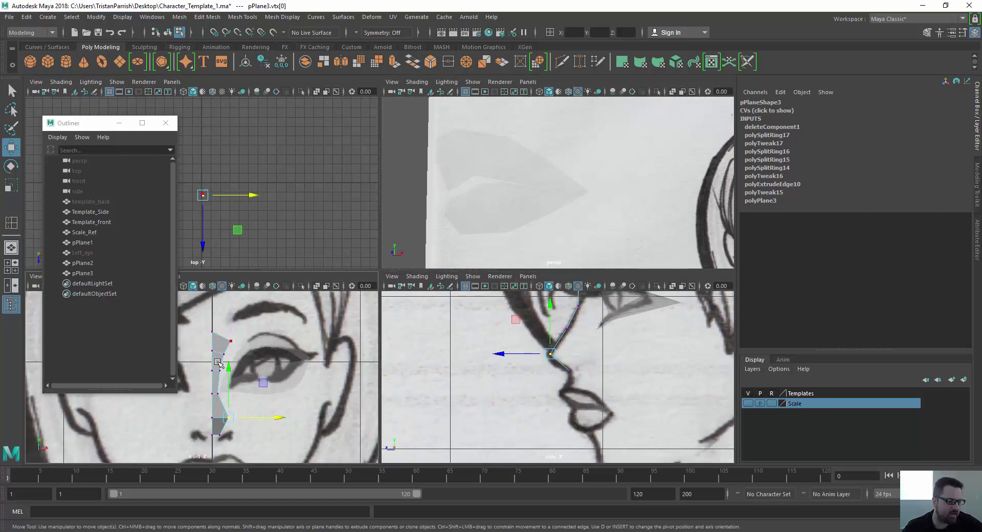
{"action": "left_click", "coordinate": [218, 361]}
{"action": "left_click", "coordinate": [229, 418], "text": "shift"}
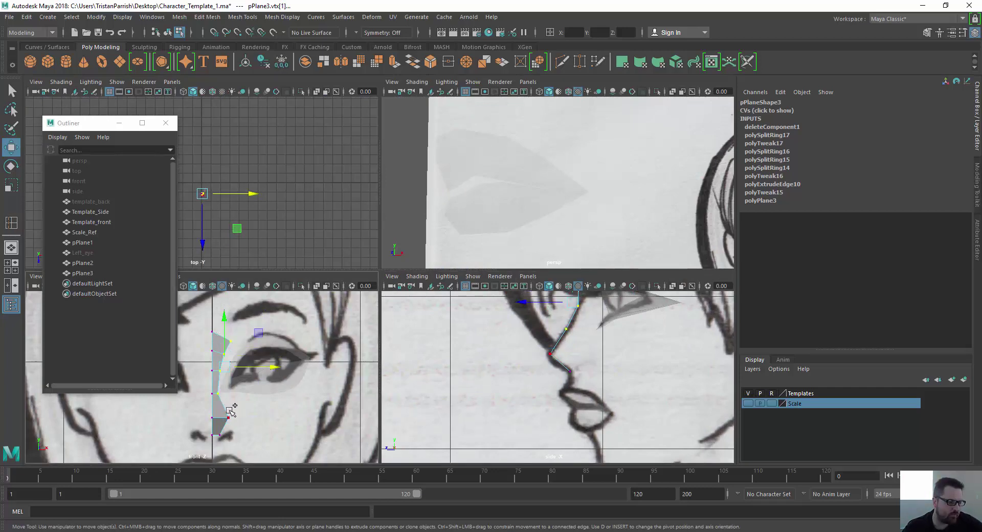
{"action": "left_click", "coordinate": [220, 434], "text": "shift"}
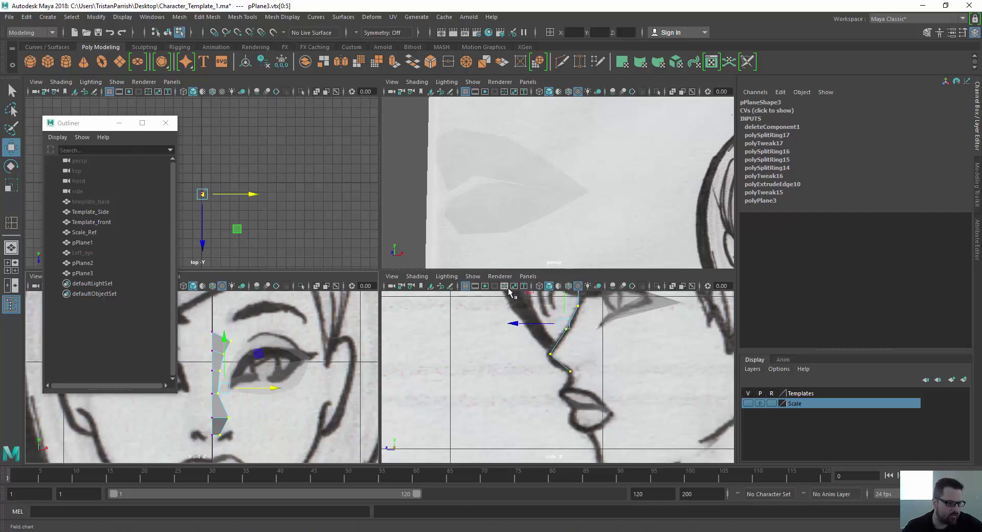
{"action": "scroll", "coordinate": [505, 307], "scroll_direction": "down", "scroll_amount": 1}
{"action": "scroll", "coordinate": [226, 326], "scroll_direction": "up", "scroll_amount": 3}
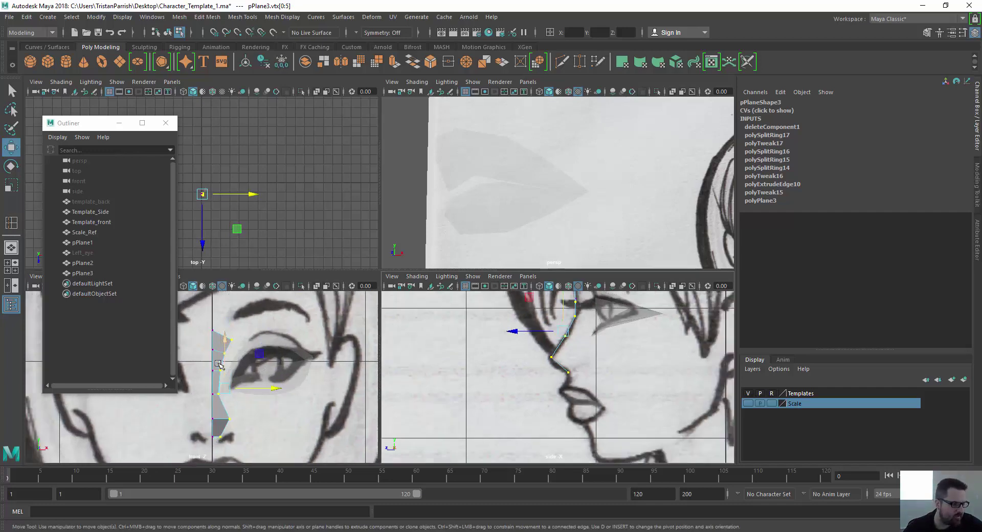
{"action": "left_click", "coordinate": [70, 125]}
{"action": "left_click_drag", "start_coordinate": [70, 125], "coordinate": [51, 118]}
{"action": "left_click", "coordinate": [100, 120]}
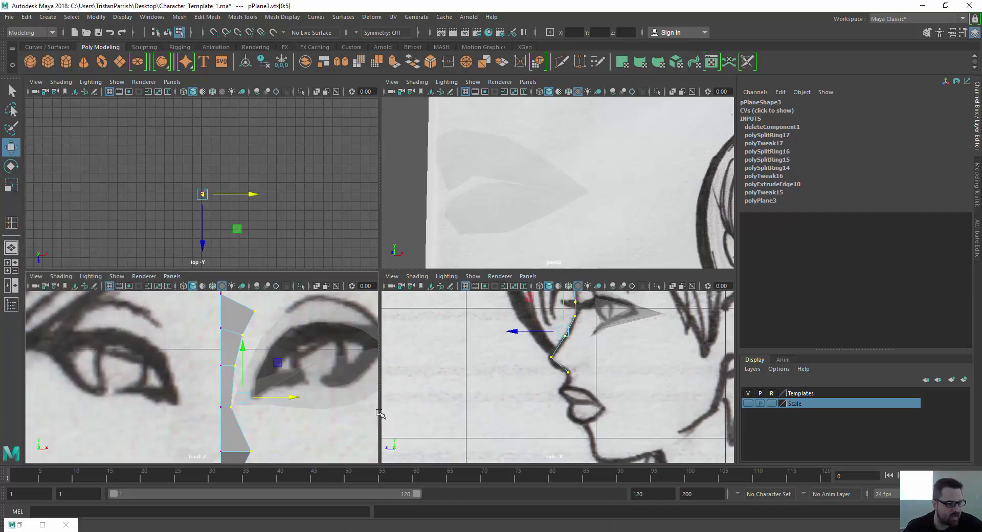
{"action": "left_click_drag", "start_coordinate": [517, 331], "coordinate": [524, 333]}
{"action": "right_click_drag", "start_coordinate": [592, 347], "coordinate": [482, 359], "text": "alt"}
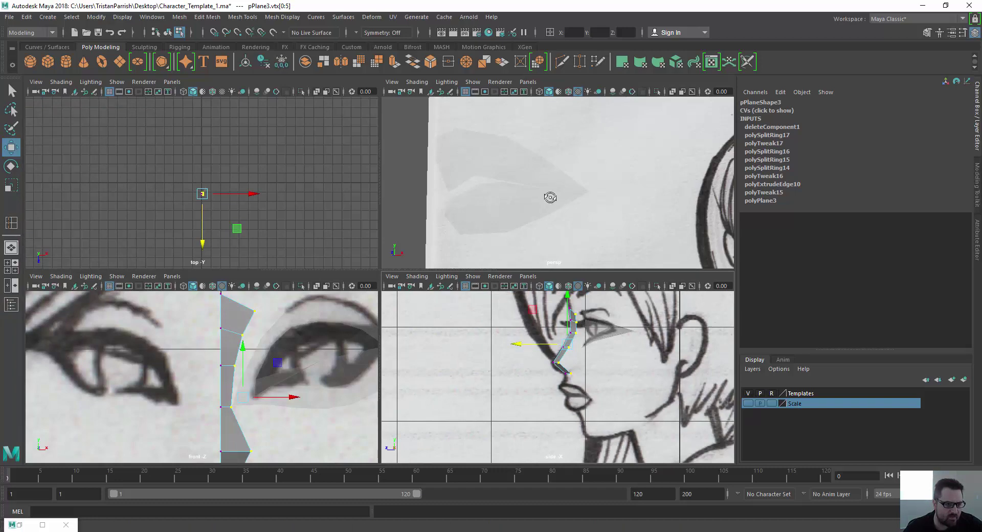
{"action": "right_click_drag", "start_coordinate": [551, 197], "coordinate": [524, 180], "text": "alt"}
{"action": "left_click_drag", "start_coordinate": [524, 179], "coordinate": [467, 238], "text": "alt"}
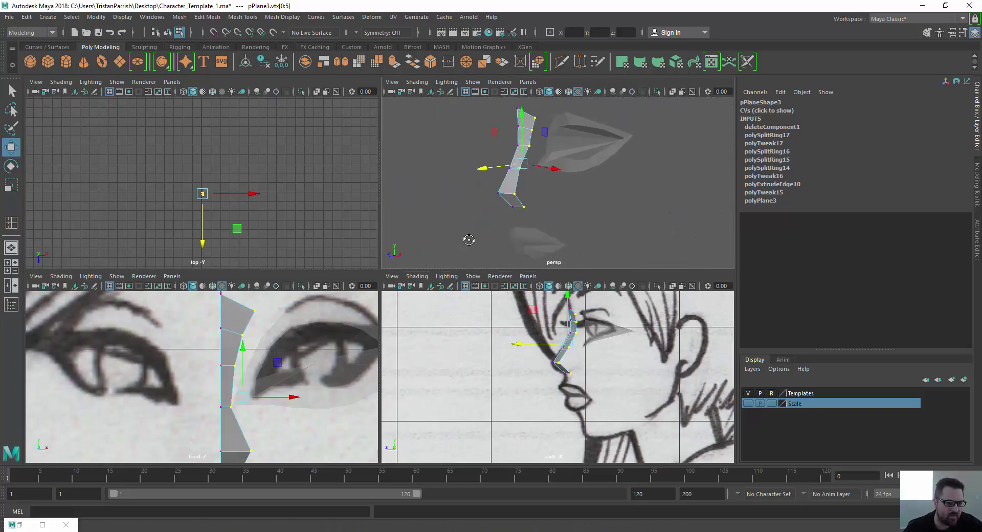
Inspect the gap and depth between the nose strip and the eye mesh from several perspective angles.
{"action": "right_click_drag", "start_coordinate": [467, 238], "coordinate": [517, 228], "text": "alt"}
{"action": "middle_click_drag", "start_coordinate": [504, 212], "coordinate": [519, 285], "text": "alt"}
{"action": "left_click_drag", "start_coordinate": [490, 270], "coordinate": [489, 269]}
{"action": "right_click_drag", "start_coordinate": [527, 214], "coordinate": [482, 222], "text": "alt"}
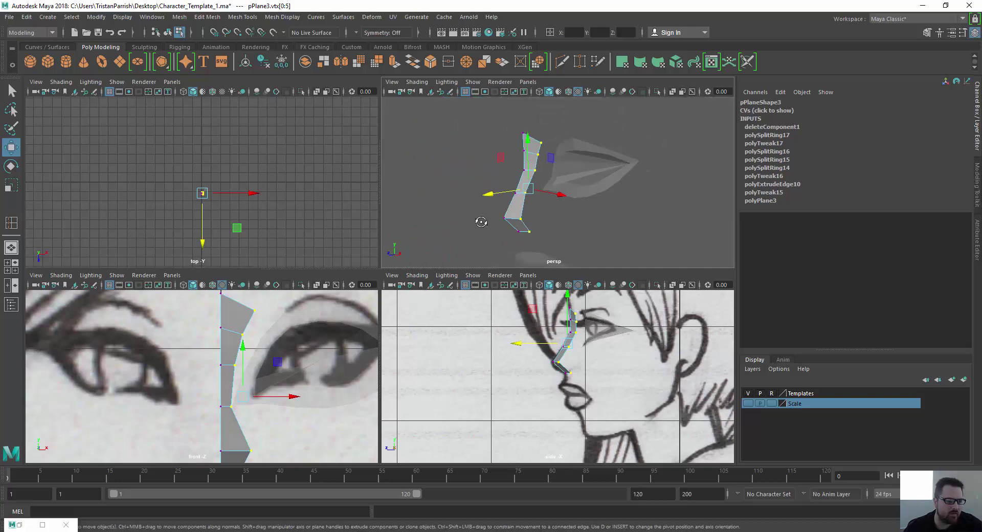
{"action": "left_click_drag", "start_coordinate": [483, 222], "coordinate": [532, 197], "text": "alt"}
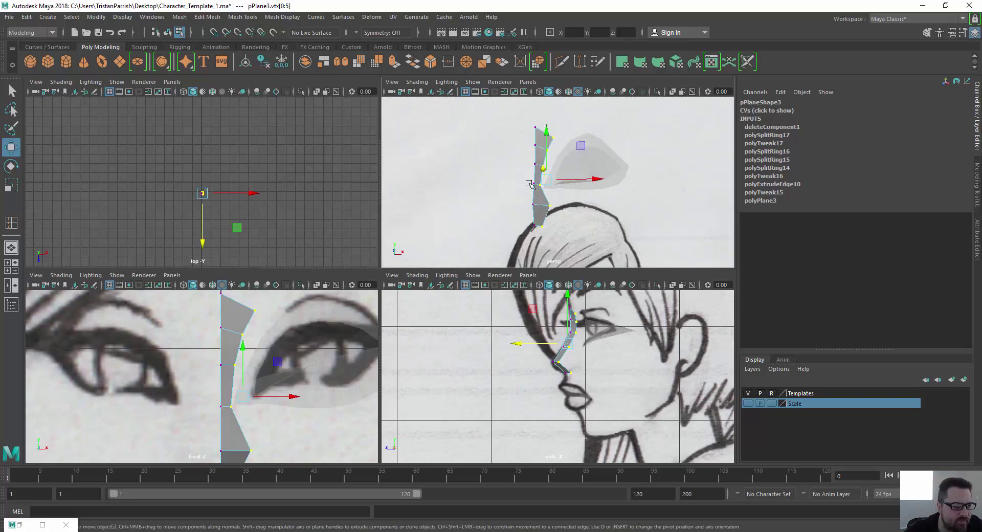
{"action": "right_click_drag", "start_coordinate": [530, 185], "coordinate": [551, 183], "text": "alt"}
{"action": "left_click_drag", "start_coordinate": [543, 174], "coordinate": [546, 200], "text": "alt"}
{"action": "mouse_move", "coordinate": [557, 183]}
{"action": "right_mouse_down"}
{"action": "mouse_move", "coordinate": [533, 183]}
{"action": "mouse_move", "coordinate": [552, 200]}
{"action": "right_mouse_up"}
{"action": "left_click_drag", "start_coordinate": [552, 200], "coordinate": [553, 170], "text": "alt"}
Nudge the eye mesh's outer-rim vertex beside the inner eye corner slightly away from the nose strip.
{"action": "left_click", "coordinate": [511, 204]}
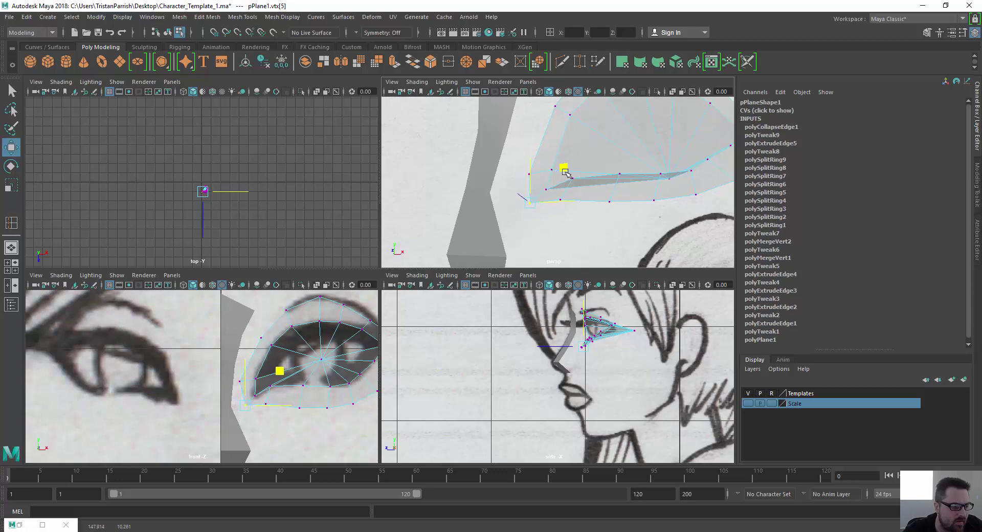
{"action": "left_click", "coordinate": [239, 381]}
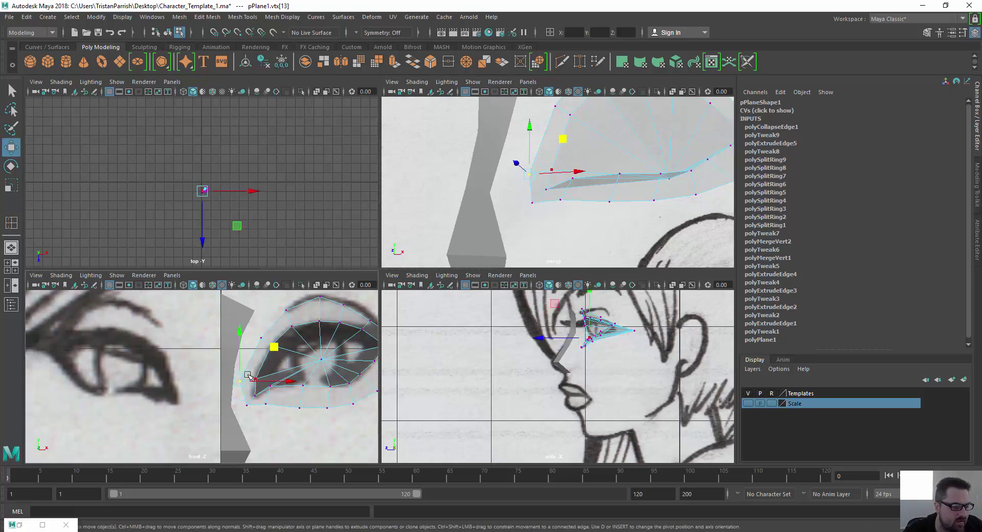
{"action": "scroll", "coordinate": [201, 316], "scroll_direction": "down", "scroll_amount": 2}
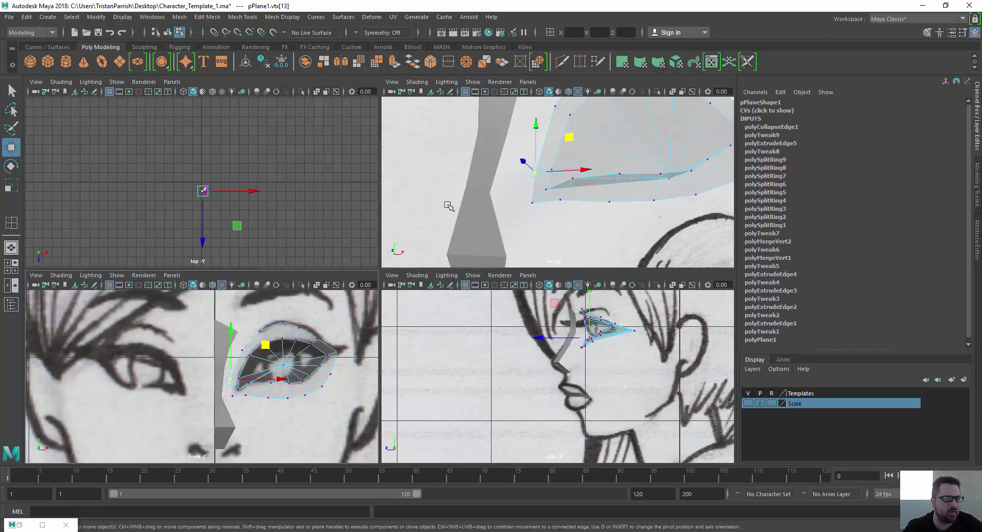
{"action": "left_click_drag", "start_coordinate": [450, 207], "coordinate": [474, 197], "text": "alt"}
{"action": "middle_click_drag", "start_coordinate": [473, 197], "coordinate": [566, 240], "text": "alt"}
{"action": "scroll", "coordinate": [571, 235], "scroll_direction": "down", "scroll_amount": 4}
{"action": "left_click_drag", "start_coordinate": [566, 240], "coordinate": [531, 242], "text": "alt"}
{"action": "middle_click_drag", "start_coordinate": [531, 242], "coordinate": [523, 199], "text": "alt"}
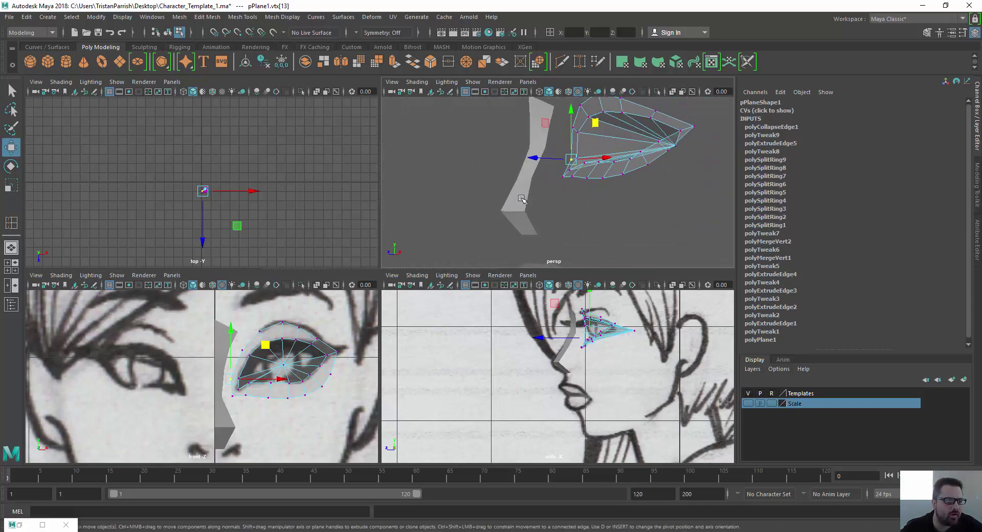
Extrude the nose strip's five outer edges sideways toward the eye to add a second column of faces.
{"action": "left_click", "coordinate": [518, 198]}
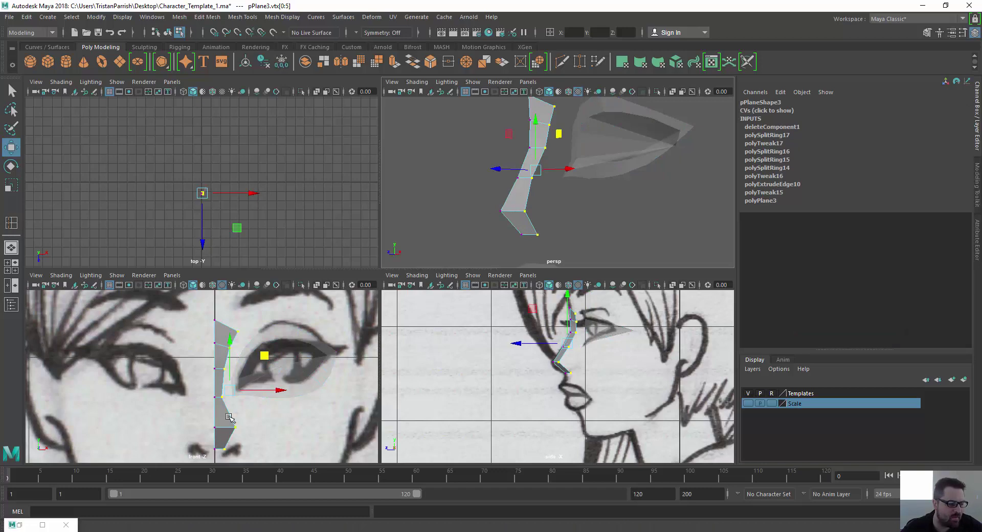
{"action": "middle_click", "coordinate": [229, 416]}
{"action": "middle_click_drag", "start_coordinate": [511, 129], "coordinate": [525, 175], "text": "alt"}
{"action": "scroll", "coordinate": [525, 175], "scroll_direction": "up", "scroll_amount": 3}
{"action": "right_click", "coordinate": [557, 152]}
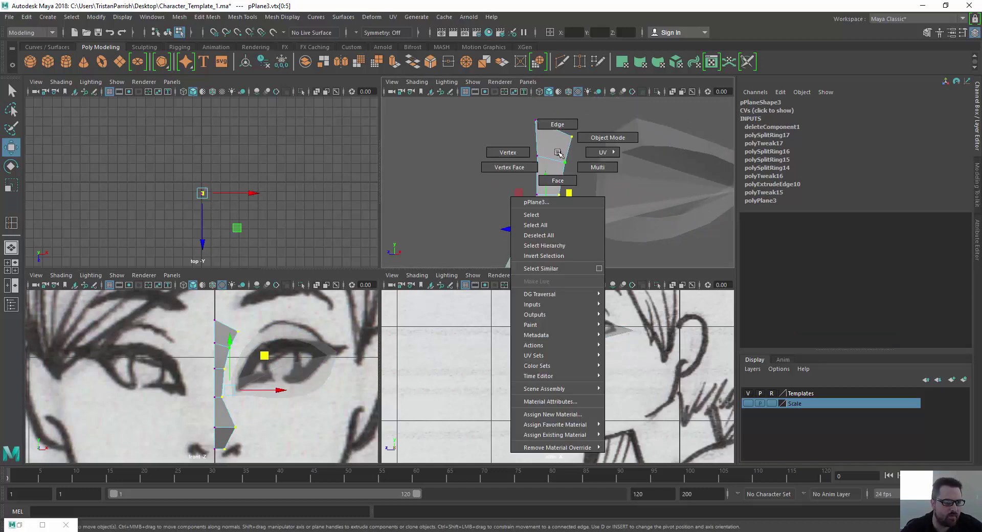
{"action": "right_click_drag", "start_coordinate": [557, 152], "coordinate": [557, 126]}
{"action": "left_click", "coordinate": [568, 149]}
{"action": "left_click", "coordinate": [564, 177], "text": "shift"}
{"action": "left_click", "coordinate": [551, 213], "text": "shift"}
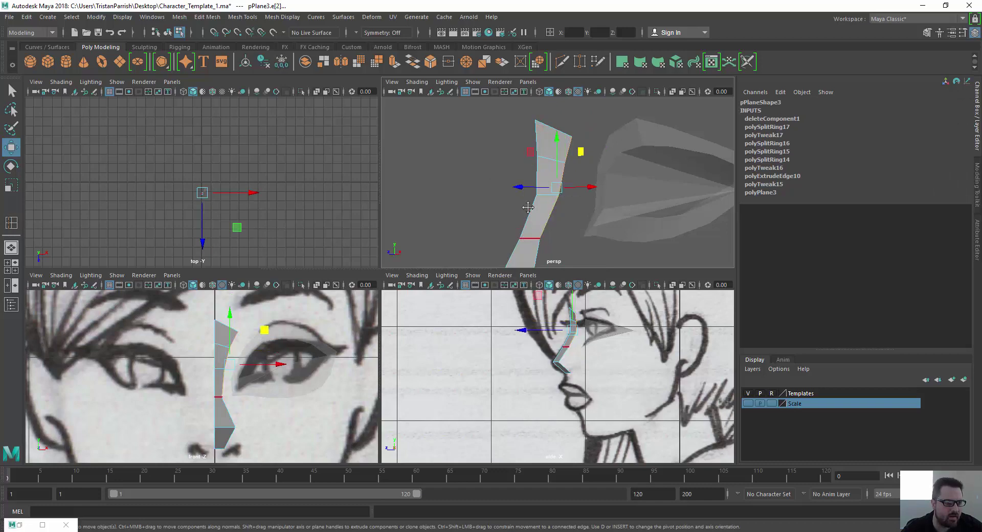
{"action": "middle_click_drag", "start_coordinate": [528, 207], "coordinate": [525, 131], "text": "alt"}
{"action": "left_click", "coordinate": [532, 178], "text": "shift"}
{"action": "left_click", "coordinate": [534, 225], "text": "shift"}
{"action": "scroll", "coordinate": [505, 177], "scroll_direction": "down", "scroll_amount": 3}
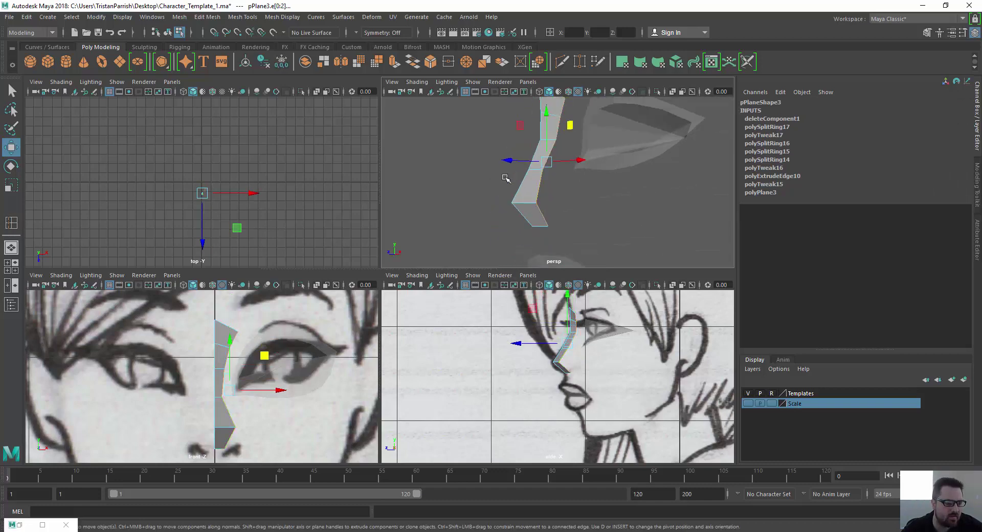
{"action": "left_click_drag", "start_coordinate": [505, 178], "coordinate": [514, 157], "text": "alt"}
{"action": "scroll", "coordinate": [544, 198], "scroll_direction": "up", "scroll_amount": 3}
{"action": "middle_click_drag", "start_coordinate": [514, 158], "coordinate": [521, 217], "text": "alt"}
{"action": "left_click_drag", "start_coordinate": [522, 217], "coordinate": [554, 208], "text": "alt"}
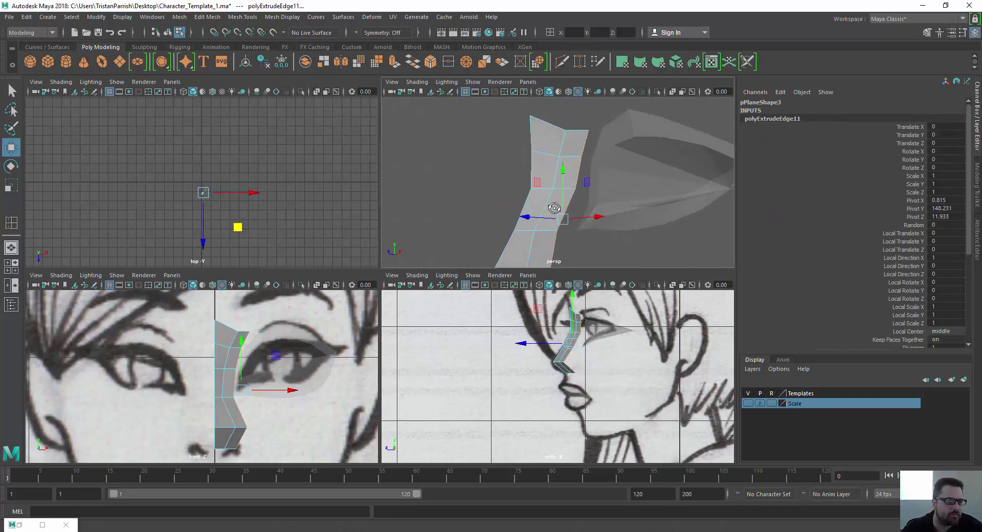
Insert two horizontal edge loops across the nose strip, one just above the nose tip and one through its underside.
{"action": "middle_click_drag", "start_coordinate": [554, 209], "coordinate": [541, 163], "text": "alt"}
{"action": "middle_click_drag", "start_coordinate": [509, 220], "coordinate": [498, 143], "text": "alt"}
{"action": "left_click_drag", "start_coordinate": [497, 143], "coordinate": [547, 148], "text": "alt"}
{"action": "scroll", "coordinate": [263, 395], "scroll_direction": "up", "scroll_amount": 6}
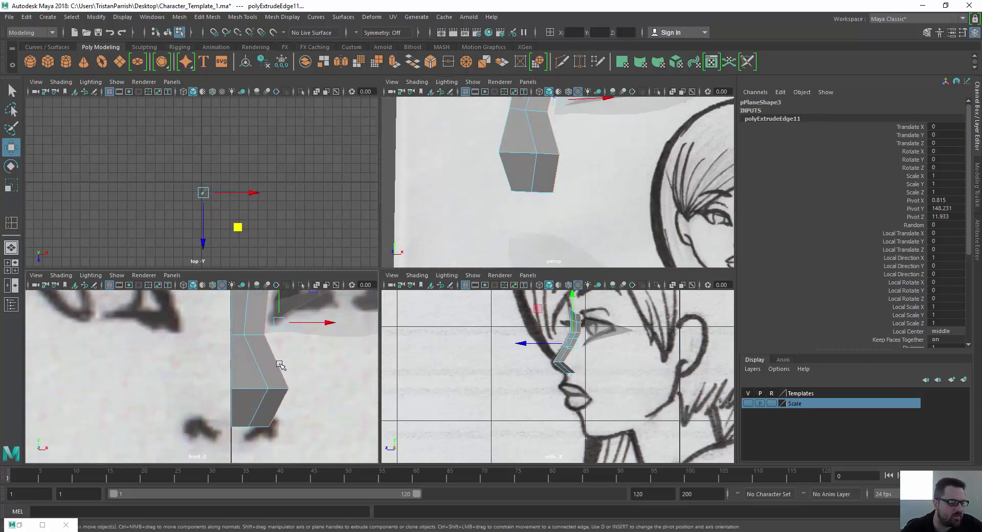
{"action": "middle_click_drag", "start_coordinate": [281, 365], "coordinate": [251, 399], "text": "alt"}
{"action": "left_click", "coordinate": [287, 17]}
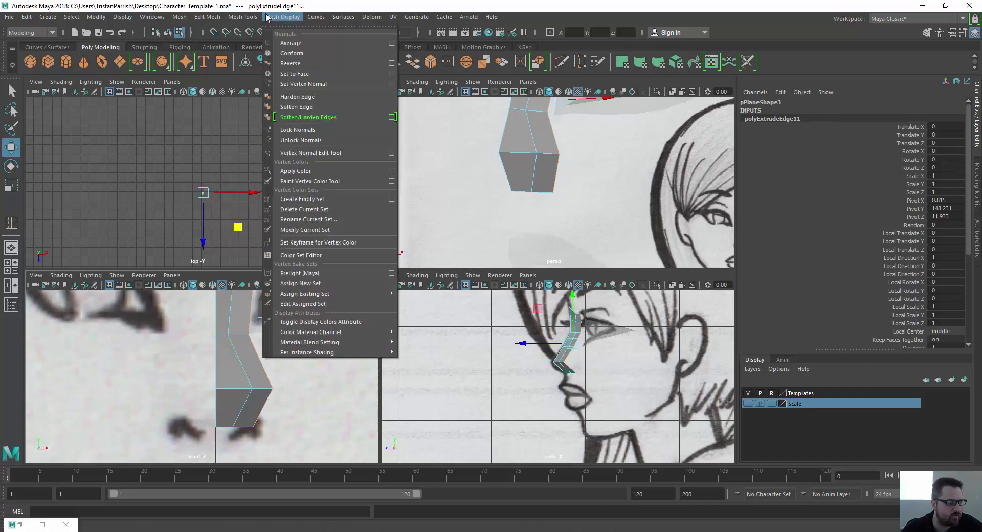
{"action": "mouse_move", "coordinate": [242, 16]}
{"action": "left_click", "coordinate": [265, 94]}
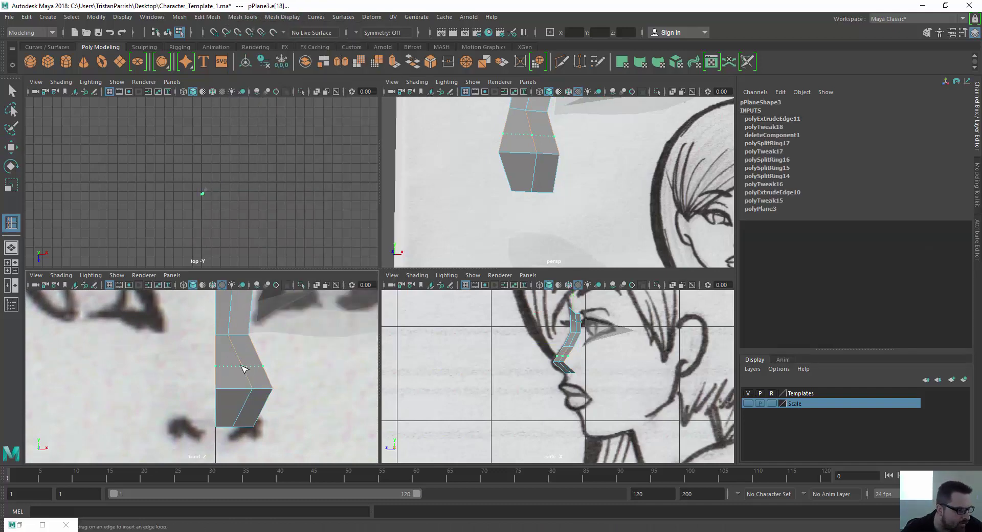
{"action": "left_click", "coordinate": [238, 370]}
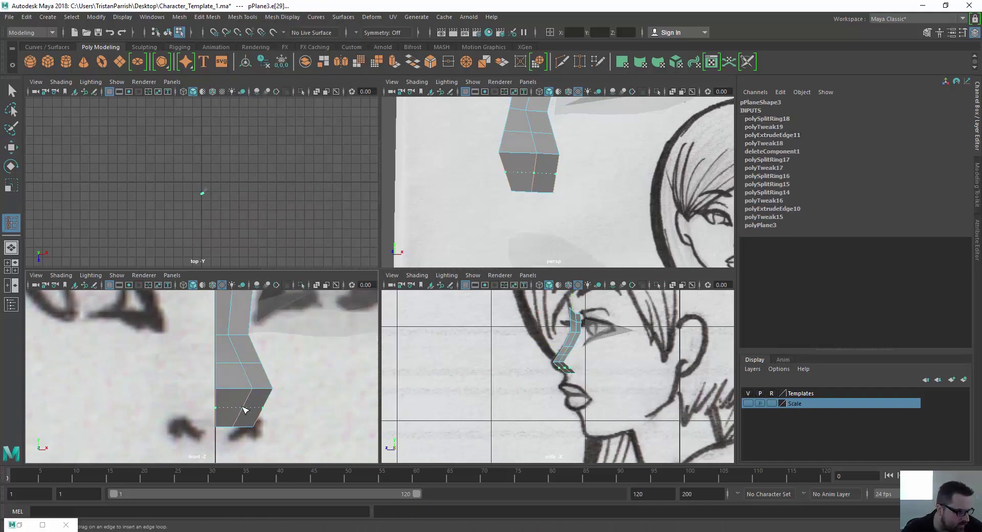
{"action": "left_click", "coordinate": [244, 409]}
{"action": "key", "text": "w"}
In the enlarged front view, shift the middle-column vertices from the eye corner to the nose tip sideways to even out the faces.
{"action": "scroll", "coordinate": [234, 391], "scroll_direction": "up", "scroll_amount": 3}
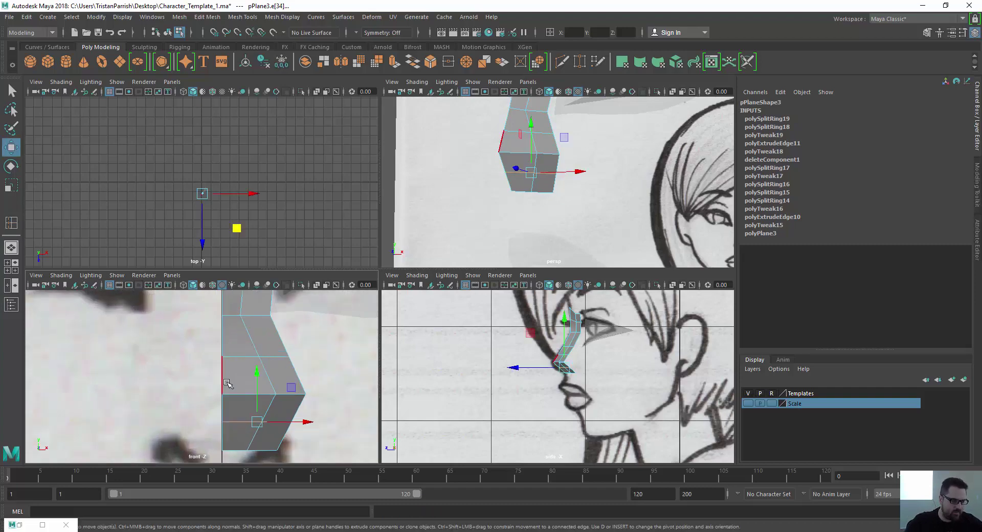
{"action": "key", "text": "space"}
{"action": "middle_click_drag", "start_coordinate": [458, 261], "coordinate": [433, 241], "text": "alt"}
{"action": "scroll", "coordinate": [434, 240], "scroll_direction": "down", "scroll_amount": 5}
{"action": "scroll", "coordinate": [409, 225], "scroll_direction": "up", "scroll_amount": 4}
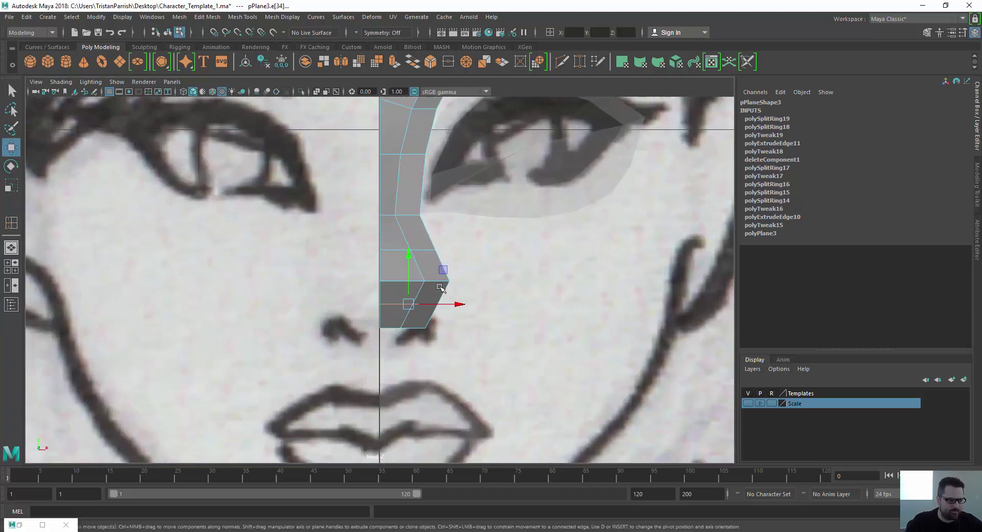
{"action": "right_click_drag", "start_coordinate": [408, 207], "coordinate": [358, 204]}
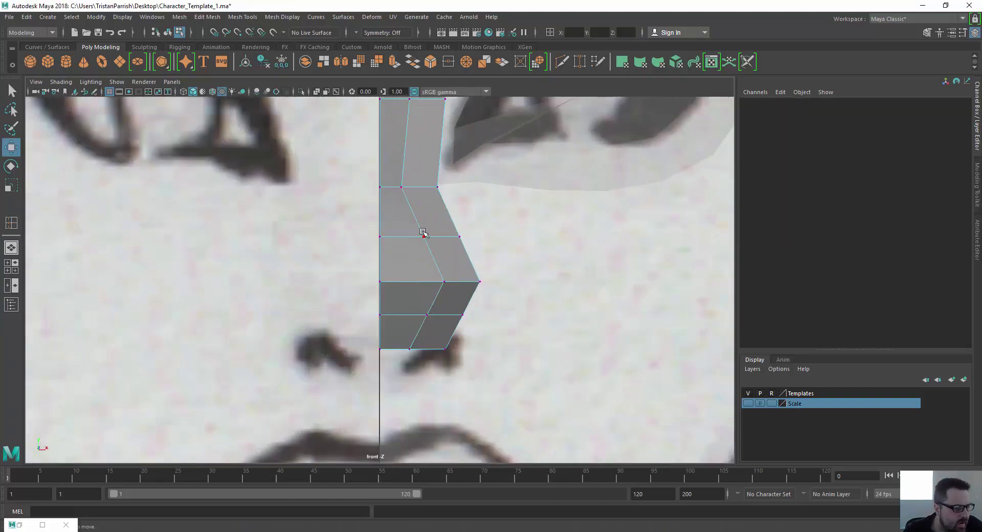
{"action": "left_click", "coordinate": [418, 237]}
{"action": "left_click_drag", "start_coordinate": [417, 236], "coordinate": [417, 237]}
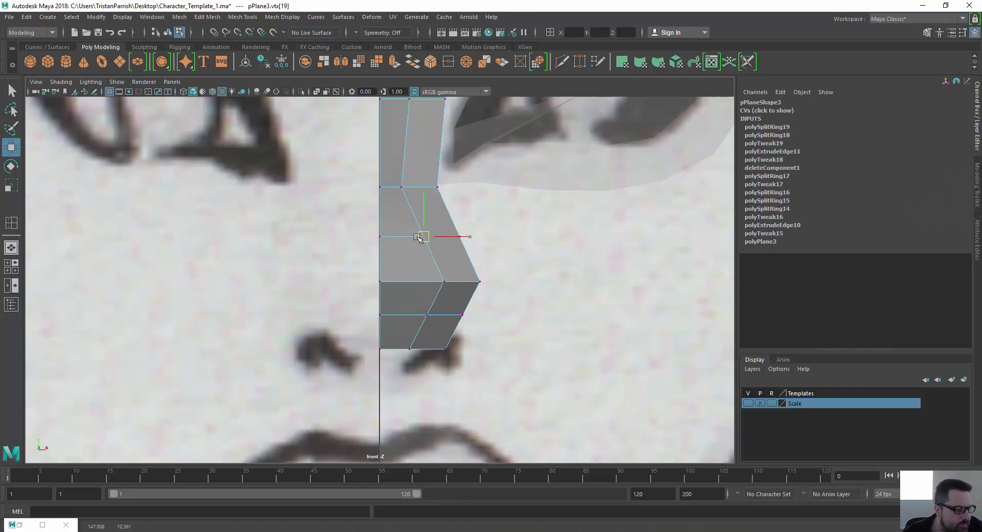
{"action": "left_click", "coordinate": [402, 187]}
{"action": "left_click_drag", "start_coordinate": [403, 187], "coordinate": [409, 188]}
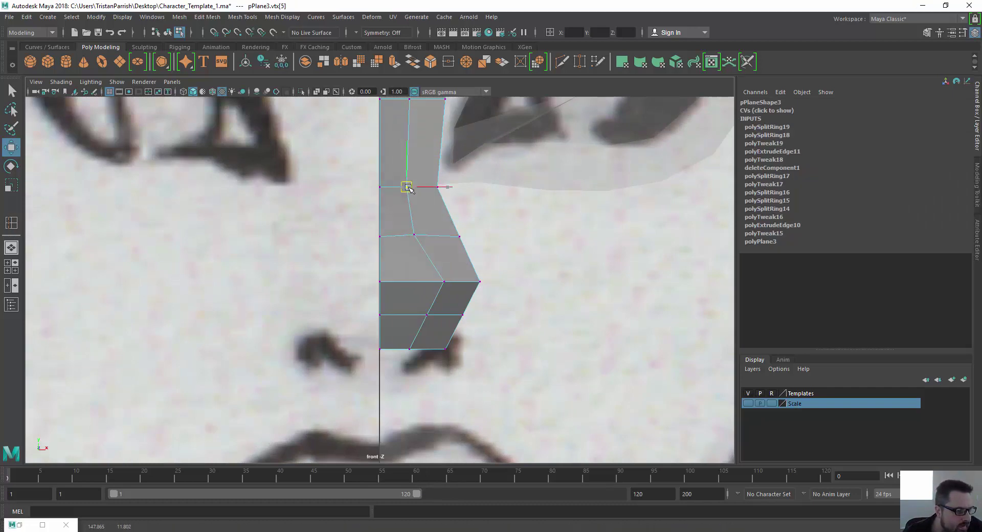
{"action": "left_click", "coordinate": [443, 281]}
{"action": "left_click_drag", "start_coordinate": [444, 281], "coordinate": [436, 281]}
Move the middle and outer vertices just below the nose tip outward, directly beneath the vertices above them.
{"action": "left_click", "coordinate": [428, 315]}
{"action": "left_click_drag", "start_coordinate": [427, 314], "coordinate": [483, 317]}
{"action": "left_click", "coordinate": [410, 348]}
{"action": "left_click", "coordinate": [463, 314]}
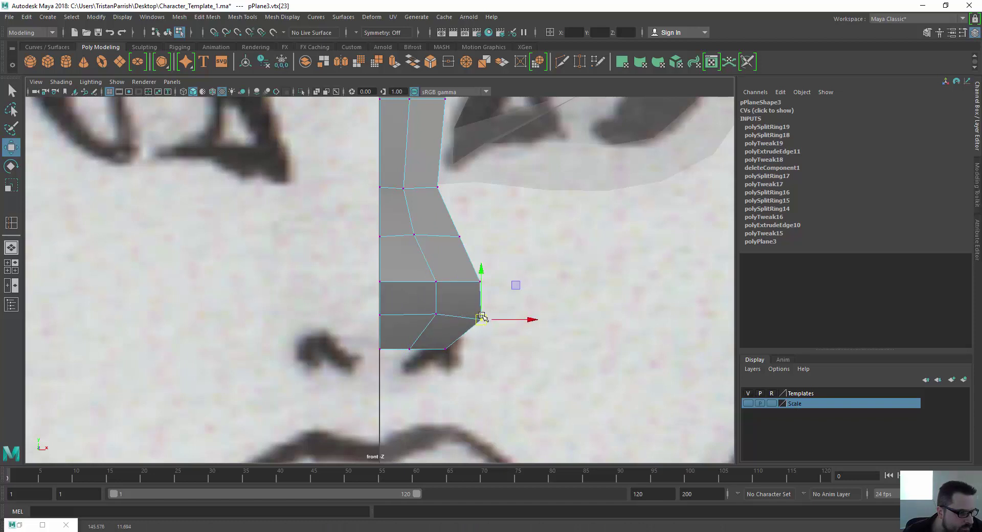
Lower the nose strip's three bottom vertices to the base of the sketched nostril, shifting the outer one slightly outward.
{"action": "left_click", "coordinate": [407, 350]}
{"action": "left_click_drag", "start_coordinate": [424, 366], "coordinate": [392, 372]}
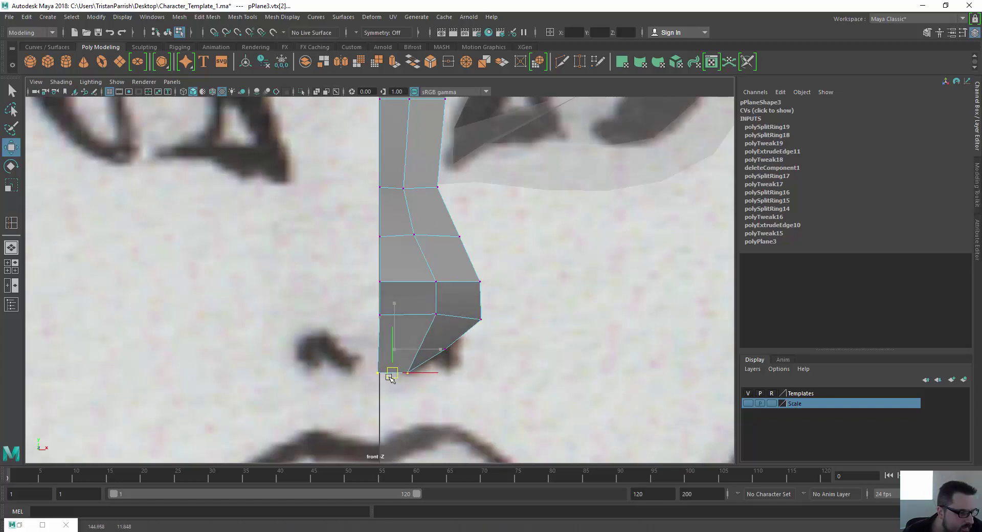
{"action": "key", "text": "ctrl+z"}
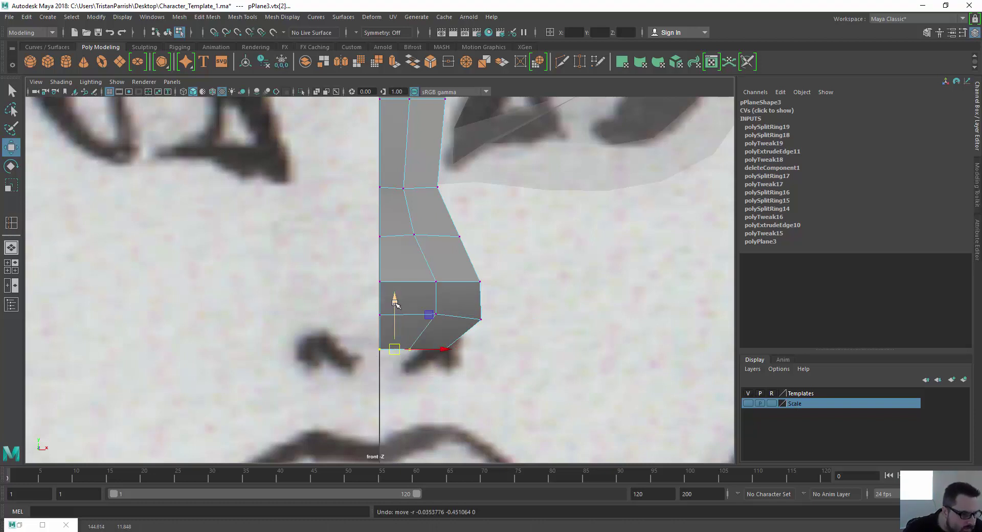
{"action": "mouse_move", "coordinate": [396, 304]}
{"action": "left_mouse_down"}
{"action": "mouse_move", "coordinate": [397, 324]}
{"action": "mouse_move", "coordinate": [407, 320]}
{"action": "left_mouse_up"}
{"action": "left_click", "coordinate": [467, 369]}
{"action": "left_click", "coordinate": [410, 369]}
{"action": "left_click", "coordinate": [443, 349]}
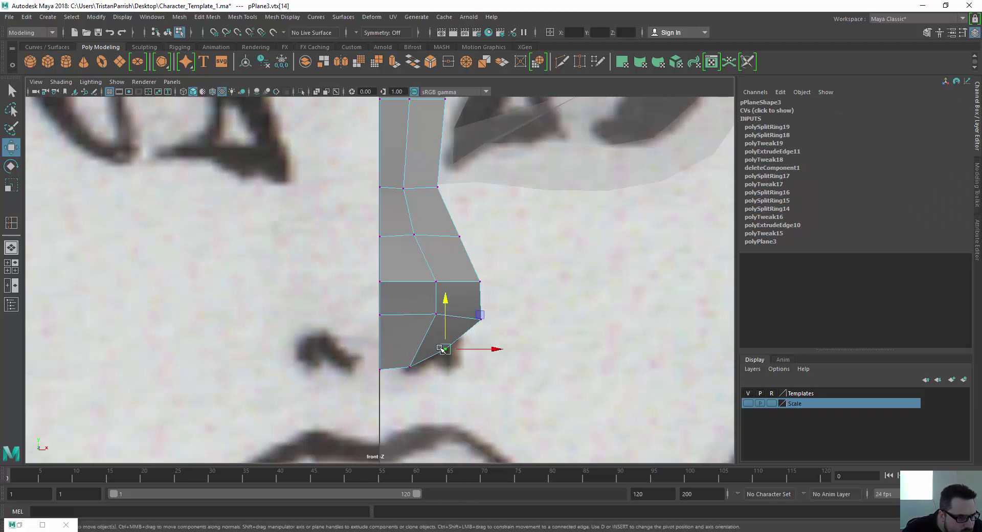
{"action": "left_click_drag", "start_coordinate": [478, 314], "coordinate": [488, 328]}
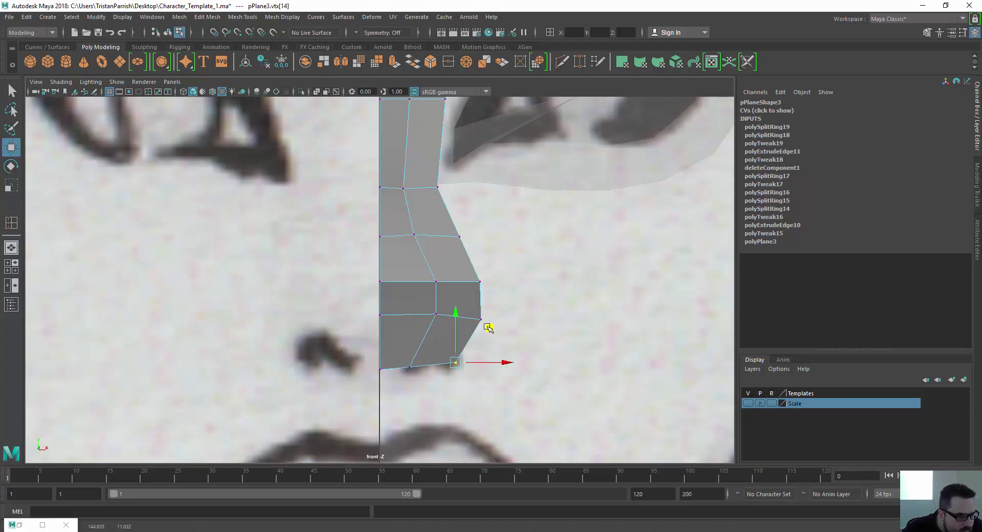
Lower the three vertices of the loop between the nose tip and the bottom edge to space the rows evenly.
{"action": "left_click", "coordinate": [435, 315]}
{"action": "left_click_drag", "start_coordinate": [436, 264], "coordinate": [436, 267]}
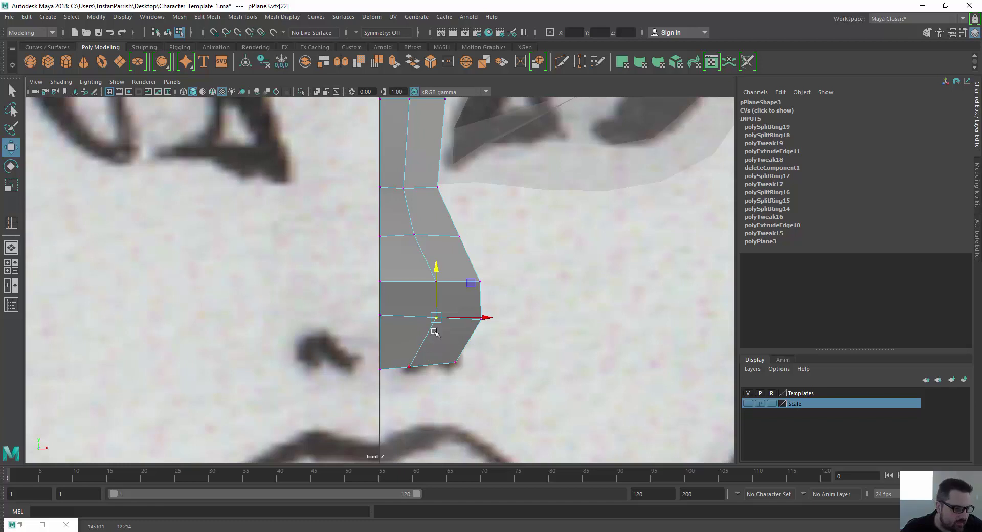
{"action": "left_click", "coordinate": [505, 301]}
{"action": "left_click_drag", "start_coordinate": [506, 302], "coordinate": [461, 328]}
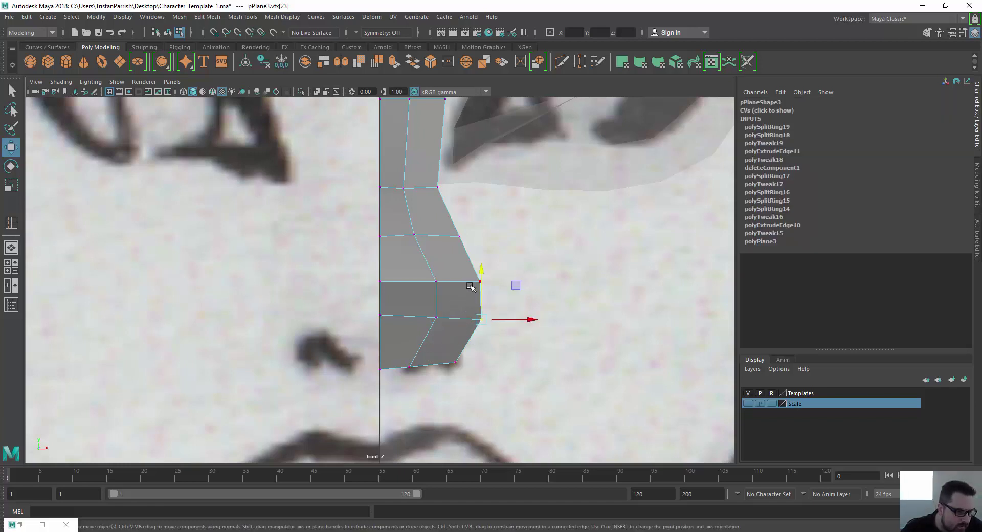
{"action": "left_click_drag", "start_coordinate": [516, 285], "coordinate": [515, 288]}
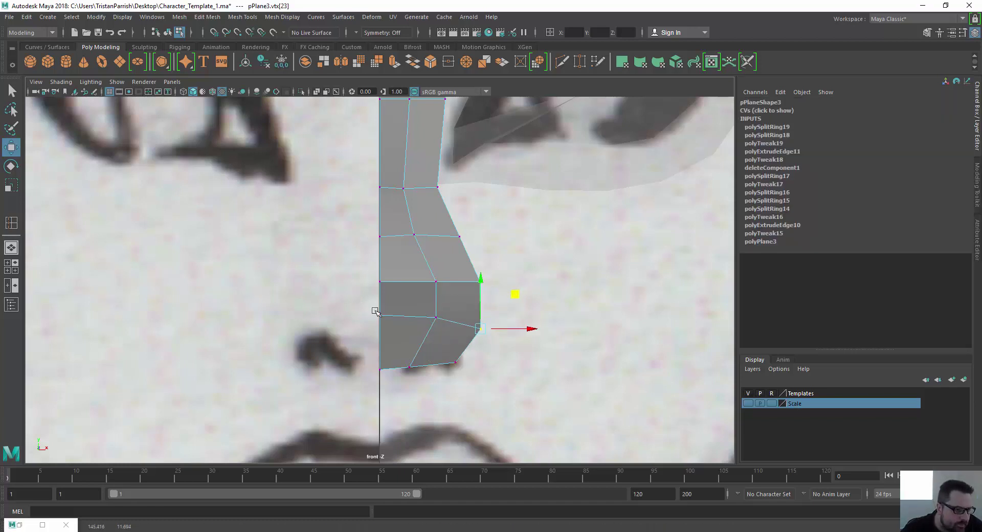
{"action": "left_click_drag", "start_coordinate": [376, 311], "coordinate": [375, 309]}
{"action": "left_click_drag", "start_coordinate": [408, 265], "coordinate": [407, 278]}
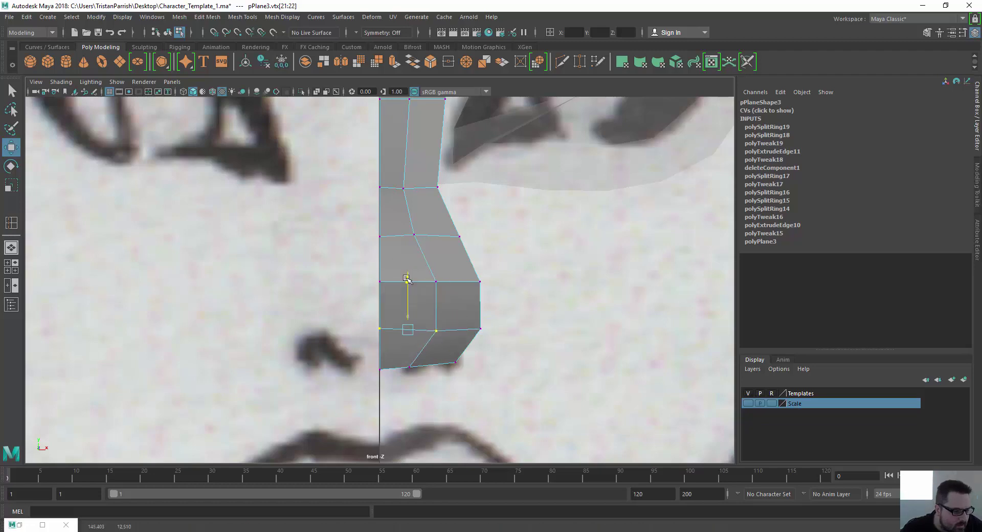
Review the reshaped nose strip against the whole face in the front sketch and return to the four-view layout.
{"action": "scroll", "coordinate": [406, 277], "scroll_direction": "down", "scroll_amount": 5}
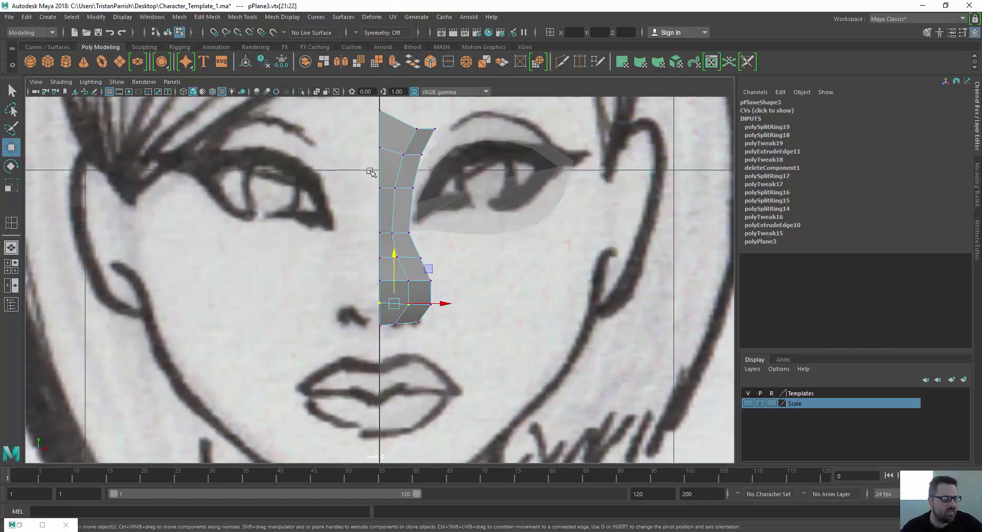
{"action": "middle_click_drag", "start_coordinate": [312, 259], "coordinate": [314, 337], "text": "alt"}
{"action": "scroll", "coordinate": [313, 332], "scroll_direction": "down", "scroll_amount": 2}
{"action": "scroll", "coordinate": [299, 293], "scroll_direction": "down", "scroll_amount": 2}
{"action": "middle_click_drag", "start_coordinate": [300, 296], "coordinate": [268, 224], "text": "alt"}
{"action": "scroll", "coordinate": [268, 224], "scroll_direction": "up", "scroll_amount": 1}
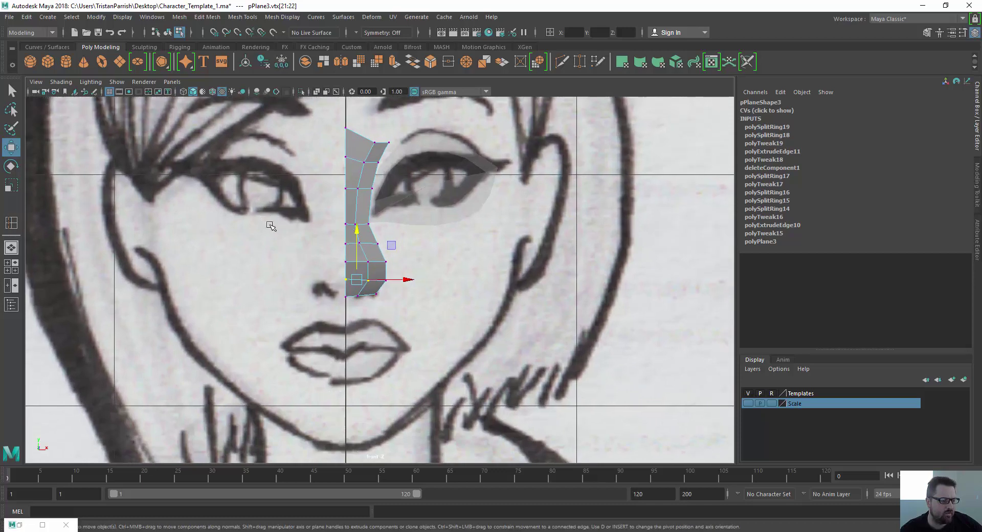
{"action": "key", "text": "space"}
{"action": "scroll", "coordinate": [473, 265], "scroll_direction": "up", "scroll_amount": 5}
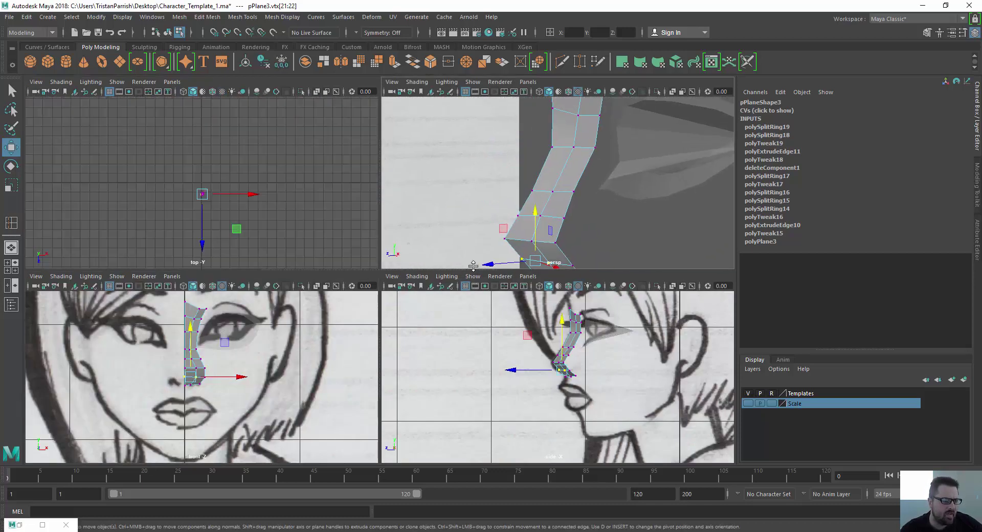
Pull the outer vertex beside the nose tip and the one beneath it backward in depth to form the nose's side.
{"action": "mouse_move", "coordinate": [473, 265]}
{"action": "left_mouse_down", "text": "alt"}
{"action": "mouse_move", "coordinate": [467, 214]}
{"action": "mouse_move", "coordinate": [461, 225]}
{"action": "mouse_move", "coordinate": [463, 246]}
{"action": "mouse_move", "coordinate": [511, 233]}
{"action": "mouse_move", "coordinate": [516, 166]}
{"action": "left_mouse_up", "text": "alt"}
{"action": "left_click", "coordinate": [549, 236]}
{"action": "middle_click_drag", "start_coordinate": [515, 167], "coordinate": [509, 165], "text": "alt"}
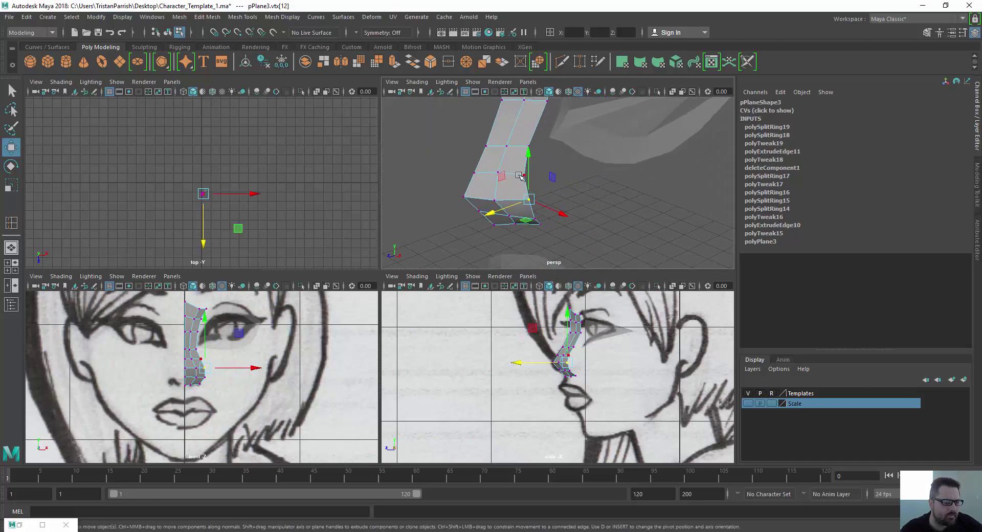
{"action": "left_click", "coordinate": [522, 175]}
{"action": "left_click_drag", "start_coordinate": [494, 187], "coordinate": [499, 206]}
{"action": "left_click", "coordinate": [525, 203]}
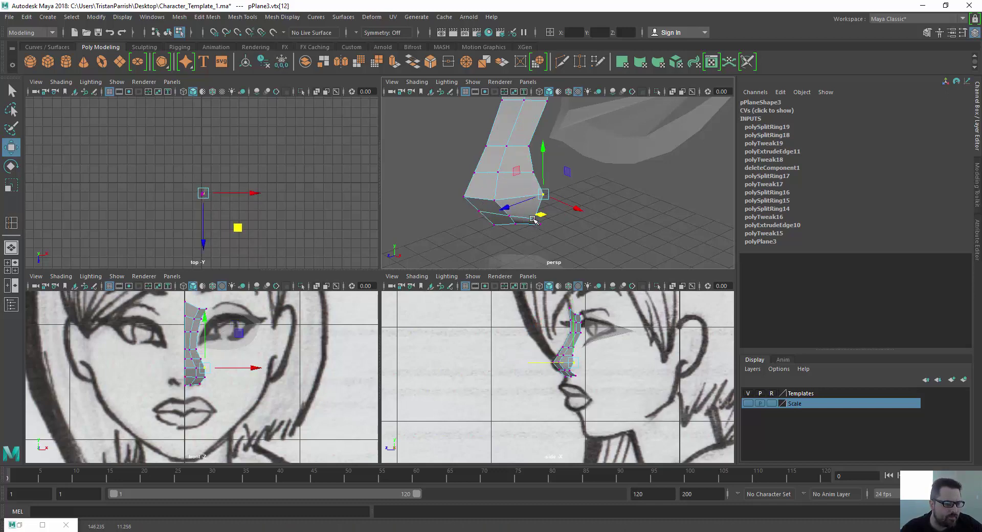
{"action": "left_click", "coordinate": [533, 220]}
{"action": "left_click_drag", "start_coordinate": [500, 234], "coordinate": [434, 181]}
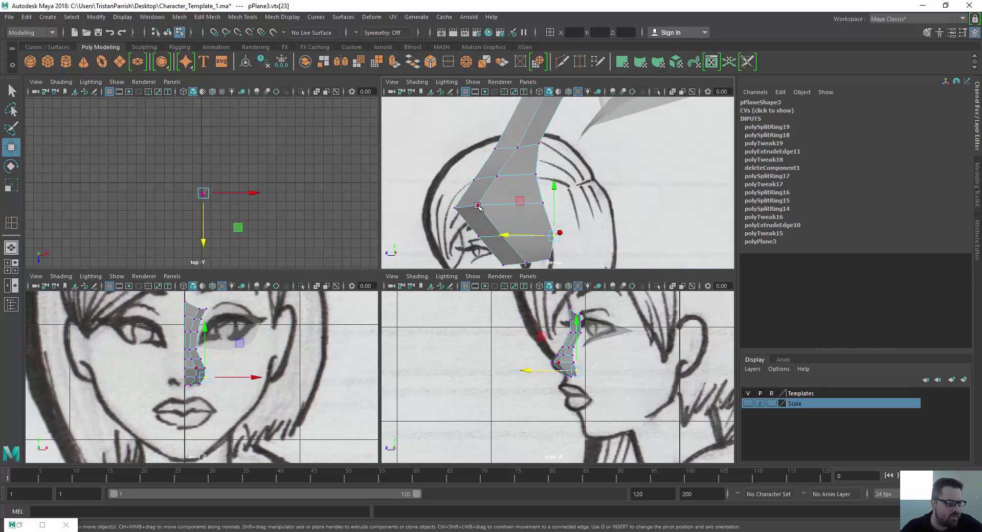
Pull the two vertices beside and below the nose tip slightly forward, and push the outer vertex one row above the tip backward.
{"action": "left_click", "coordinate": [477, 205]}
{"action": "left_click", "coordinate": [503, 236], "text": "shift"}
{"action": "left_click_drag", "start_coordinate": [442, 223], "coordinate": [436, 223]}
{"action": "left_click", "coordinate": [536, 175]}
{"action": "left_click_drag", "start_coordinate": [537, 177], "coordinate": [509, 224], "text": "alt"}
{"action": "left_click_drag", "start_coordinate": [497, 176], "coordinate": [504, 174]}
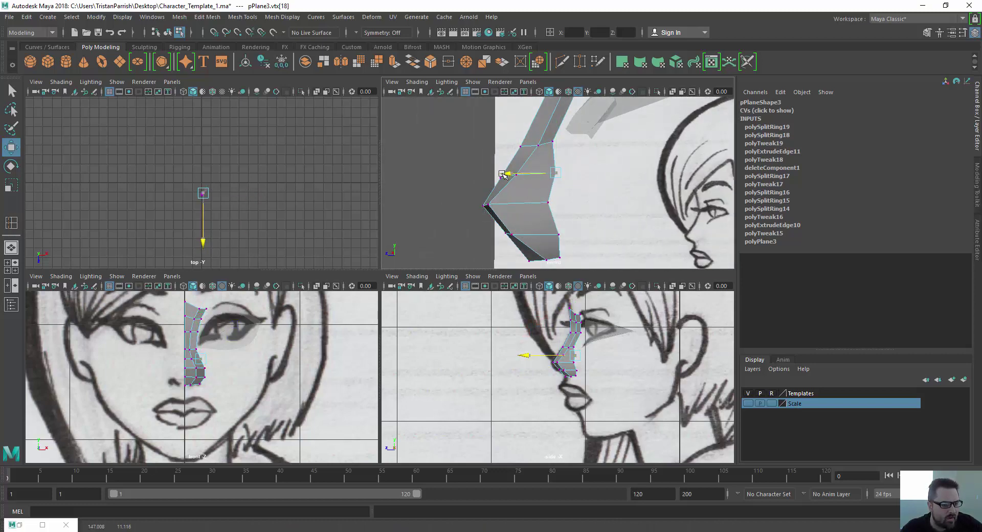
In the side view, push the outer vertex two rows above the nose tip backward and nudge the outer vertex below the tip forward.
{"action": "key", "text": "space"}
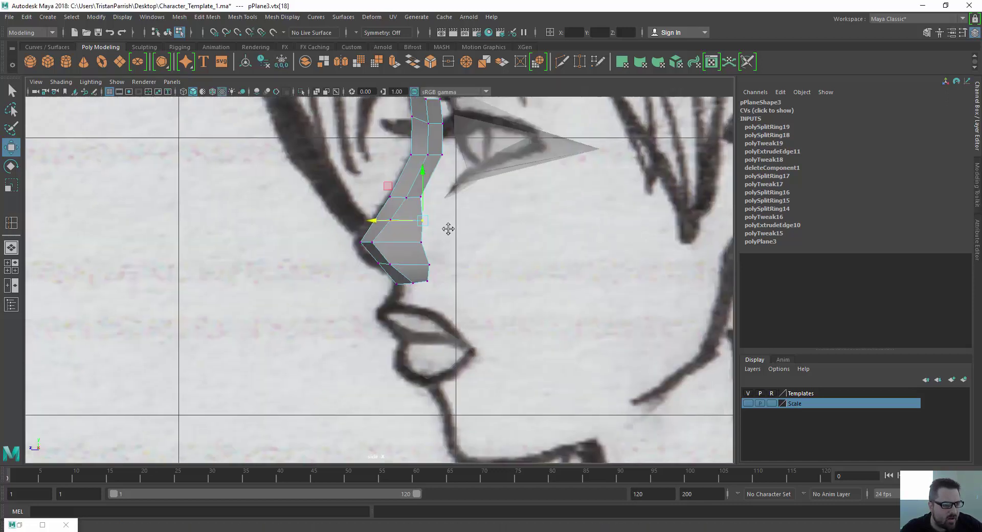
{"action": "scroll", "coordinate": [435, 242], "scroll_direction": "up", "scroll_amount": 3}
{"action": "scroll", "coordinate": [435, 242], "scroll_direction": "up", "scroll_amount": 1}
{"action": "left_click_drag", "start_coordinate": [389, 172], "coordinate": [389, 172]}
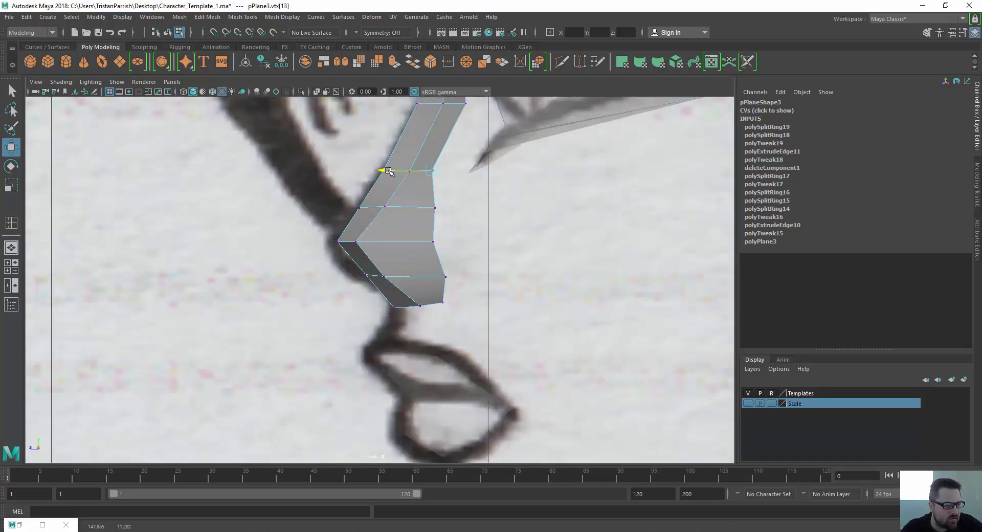
{"action": "left_click", "coordinate": [445, 276]}
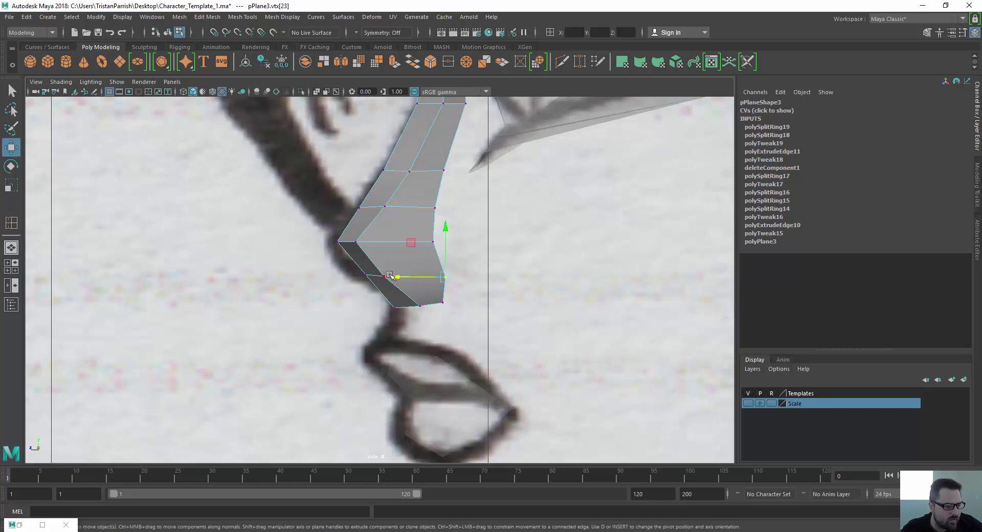
{"action": "left_click_drag", "start_coordinate": [393, 278], "coordinate": [393, 278]}
Push the outer column of vertices along the lower nose slightly backward in the side view and return to the four-view layout.
{"action": "scroll", "coordinate": [314, 329], "scroll_direction": "down", "scroll_amount": 5}
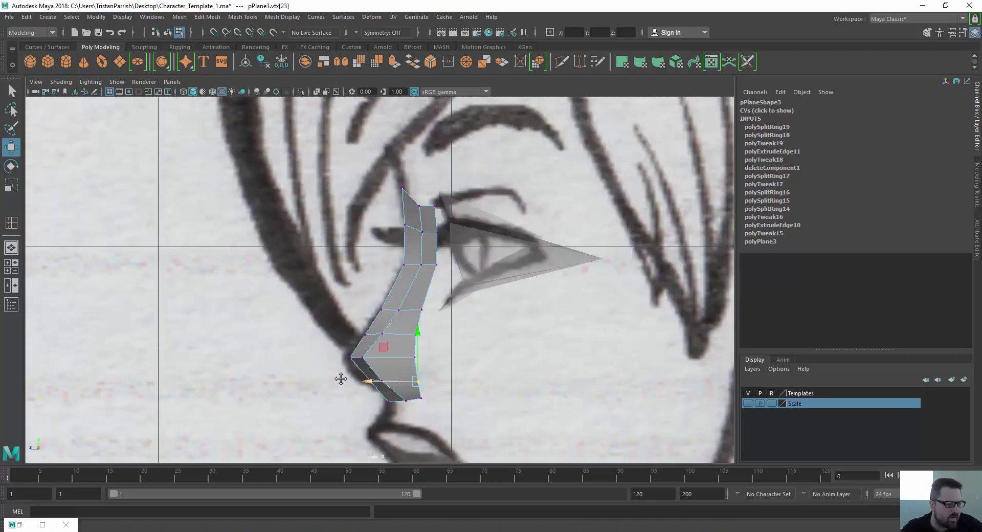
{"action": "scroll", "coordinate": [314, 329], "scroll_direction": "up", "scroll_amount": 3}
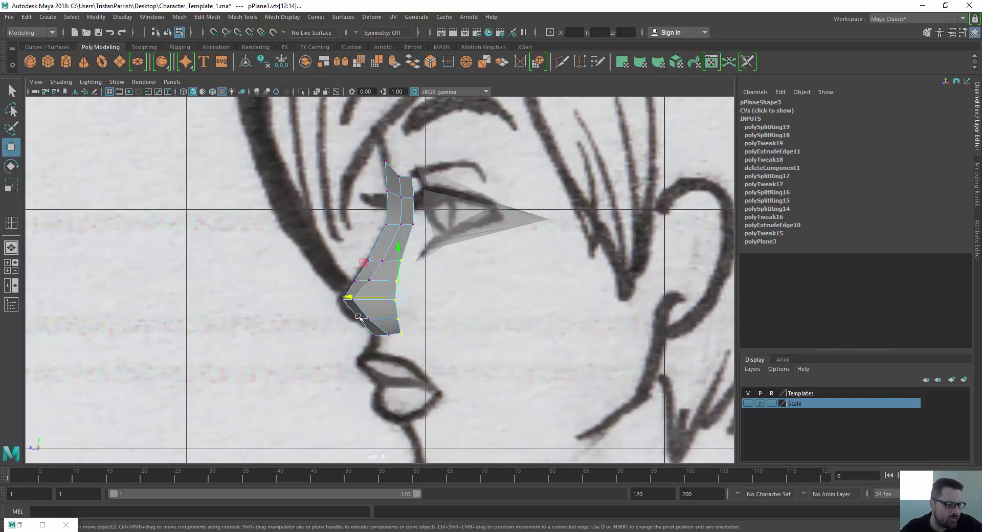
{"action": "left_click_drag", "start_coordinate": [349, 297], "coordinate": [351, 298]}
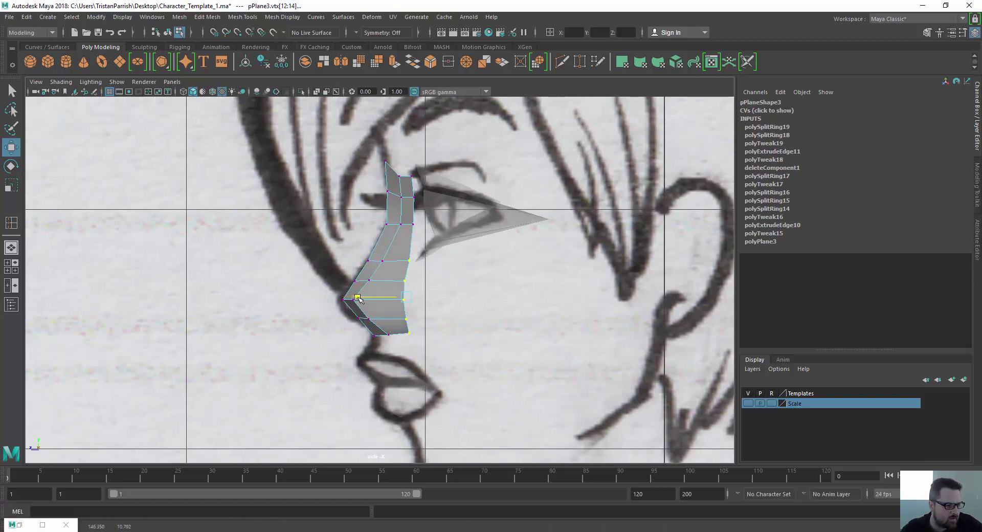
{"action": "scroll", "coordinate": [301, 312], "scroll_direction": "down", "scroll_amount": 2}
{"action": "key", "text": "space"}
Extrude the two lower outer faces of the nose with a Local Translate Z of 0.381 and a local scale of 0.7.
{"action": "left_click_drag", "start_coordinate": [457, 221], "coordinate": [523, 183], "text": "alt"}
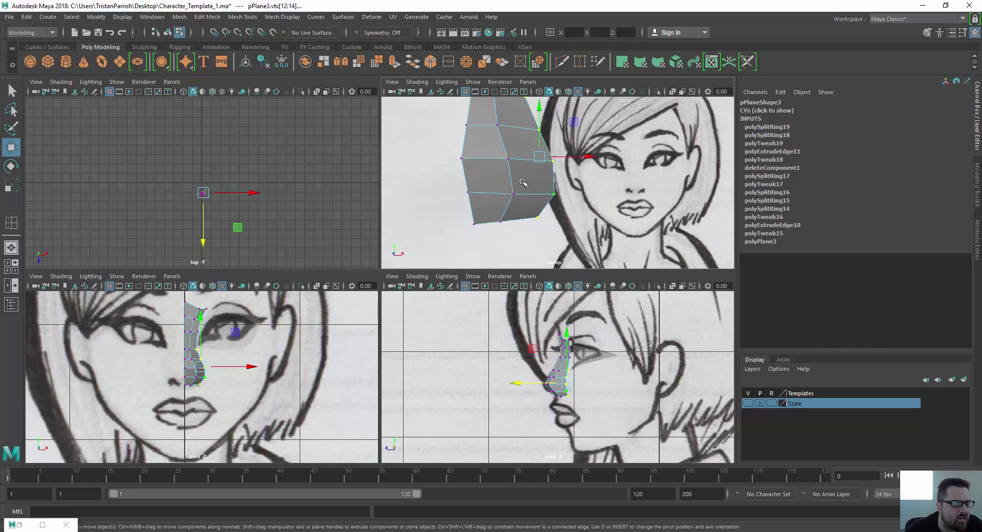
{"action": "right_click_drag", "start_coordinate": [522, 183], "coordinate": [524, 208]}
{"action": "left_click", "coordinate": [529, 173]}
{"action": "left_click_drag", "start_coordinate": [524, 209], "coordinate": [452, 208], "text": "alt"}
{"action": "left_click", "coordinate": [518, 193], "text": "shift"}
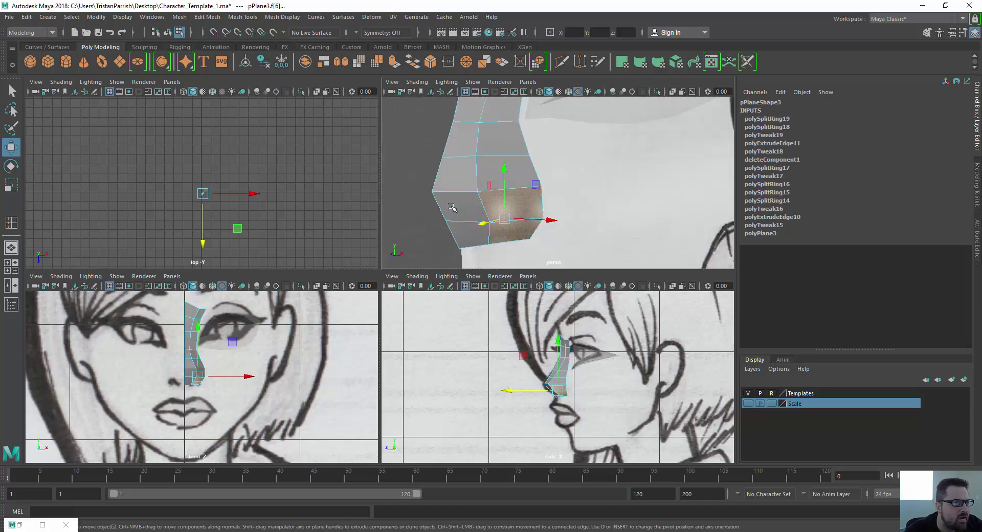
{"action": "left_click", "coordinate": [394, 62]}
{"action": "left_click_drag", "start_coordinate": [461, 165], "coordinate": [434, 222], "text": "alt"}
{"action": "left_click_drag", "start_coordinate": [526, 174], "coordinate": [597, 187]}
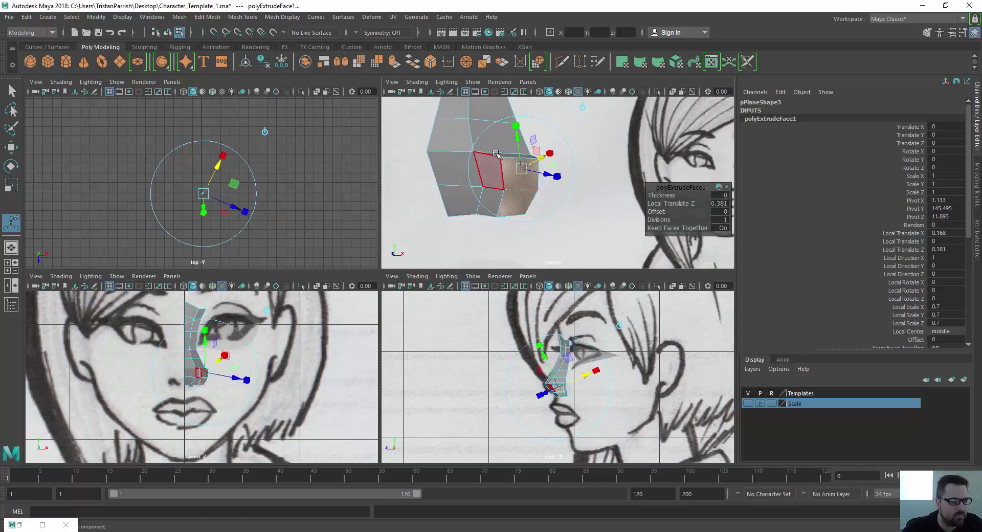
Flatten the extruded nostril faces to a Local Scale Y of 0.407, then scale them in world space to about 1.017, 0.656, 1.017.
{"action": "left_click_drag", "start_coordinate": [515, 126], "coordinate": [514, 155]}
{"action": "scroll", "coordinate": [511, 143], "scroll_direction": "down", "scroll_amount": 3}
{"action": "left_click", "coordinate": [595, 113]}
{"action": "scroll", "coordinate": [460, 163], "scroll_direction": "up", "scroll_amount": 5}
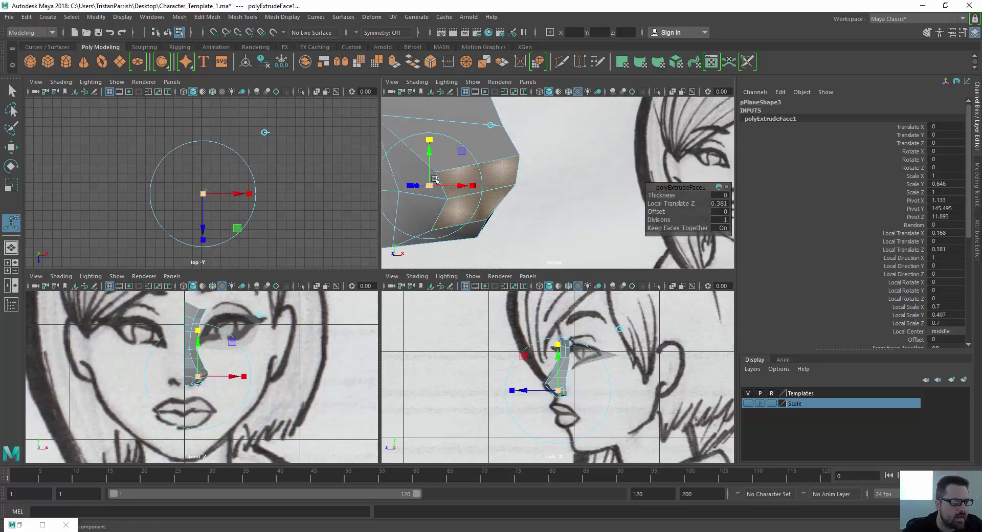
{"action": "left_click_drag", "start_coordinate": [429, 185], "coordinate": [432, 171]}
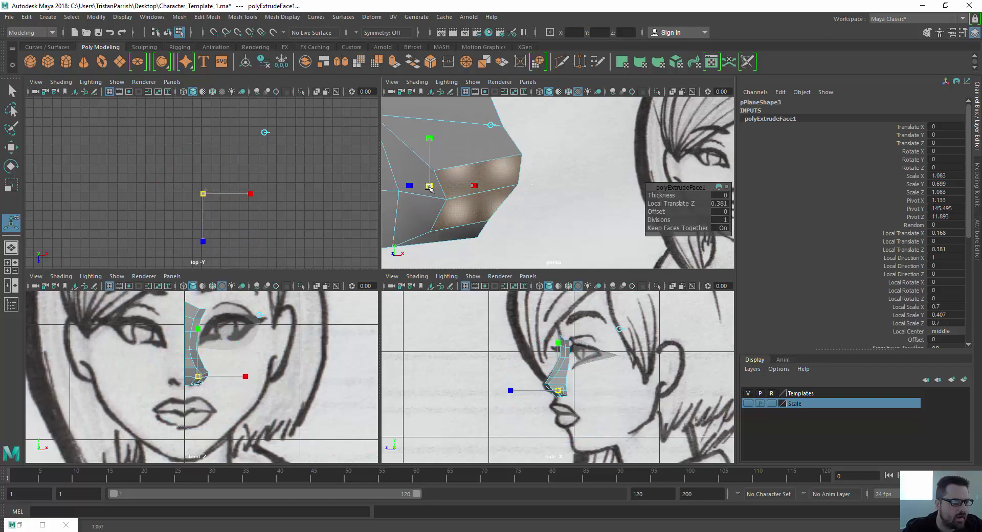
{"action": "key", "text": "e"}
{"action": "left_click_drag", "start_coordinate": [483, 151], "coordinate": [495, 159]}
Move the front vertices around the extruded nostril forward and inward, then shift the lowest one back outward.
{"action": "key", "text": "w"}
{"action": "left_click_drag", "start_coordinate": [452, 195], "coordinate": [538, 241]}
{"action": "right_click_drag", "start_coordinate": [538, 241], "coordinate": [546, 205]}
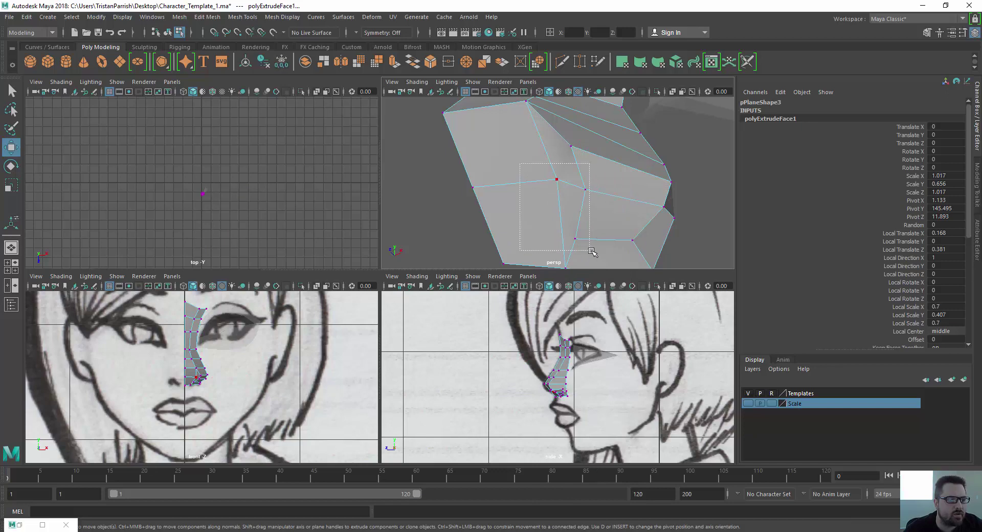
{"action": "left_click_drag", "start_coordinate": [592, 251], "coordinate": [590, 250]}
{"action": "left_click_drag", "start_coordinate": [600, 167], "coordinate": [563, 172]}
{"action": "left_click", "coordinate": [555, 233]}
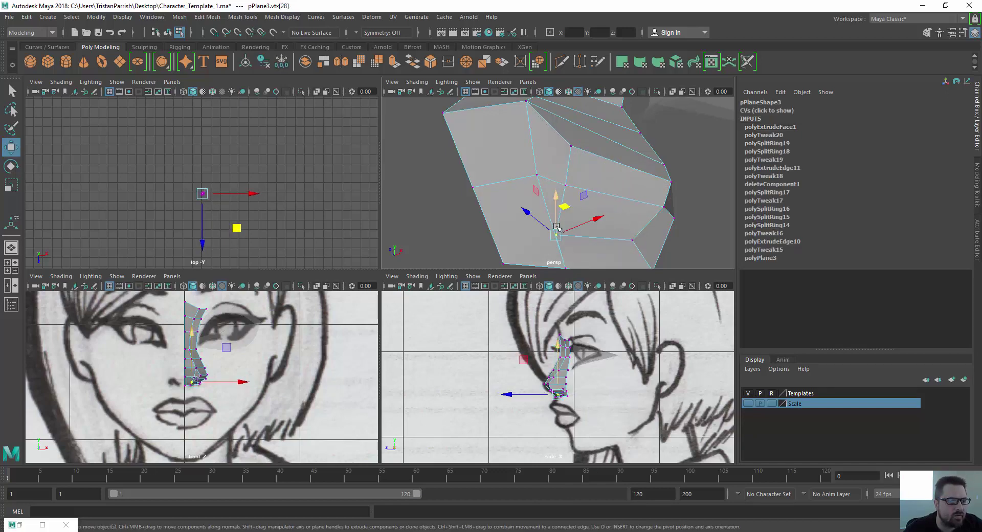
{"action": "left_click_drag", "start_coordinate": [567, 210], "coordinate": [582, 204]}
Select the nose tip vertices together with those just below them and pull them forward in depth.
{"action": "scroll", "coordinate": [568, 192], "scroll_direction": "down", "scroll_amount": 2}
{"action": "mouse_move", "coordinate": [545, 176]}
{"action": "left_mouse_down", "text": "alt"}
{"action": "mouse_move", "coordinate": [618, 199]}
{"action": "mouse_move", "coordinate": [558, 204]}
{"action": "mouse_move", "coordinate": [577, 215]}
{"action": "mouse_move", "coordinate": [609, 205]}
{"action": "mouse_move", "coordinate": [458, 158]}
{"action": "mouse_move", "coordinate": [512, 130]}
{"action": "mouse_move", "coordinate": [459, 138]}
{"action": "mouse_move", "coordinate": [496, 157]}
{"action": "mouse_move", "coordinate": [623, 160]}
{"action": "mouse_move", "coordinate": [481, 153]}
{"action": "left_mouse_up", "text": "alt"}
{"action": "left_click", "coordinate": [567, 193]}
{"action": "left_click", "coordinate": [512, 143]}
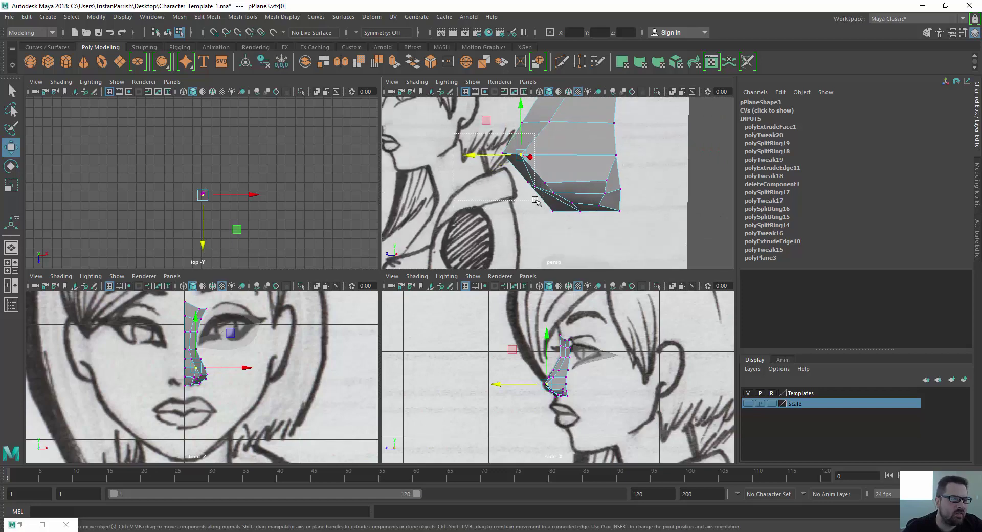
{"action": "left_click_drag", "start_coordinate": [536, 199], "coordinate": [535, 200]}
{"action": "left_click_drag", "start_coordinate": [472, 173], "coordinate": [477, 169]}
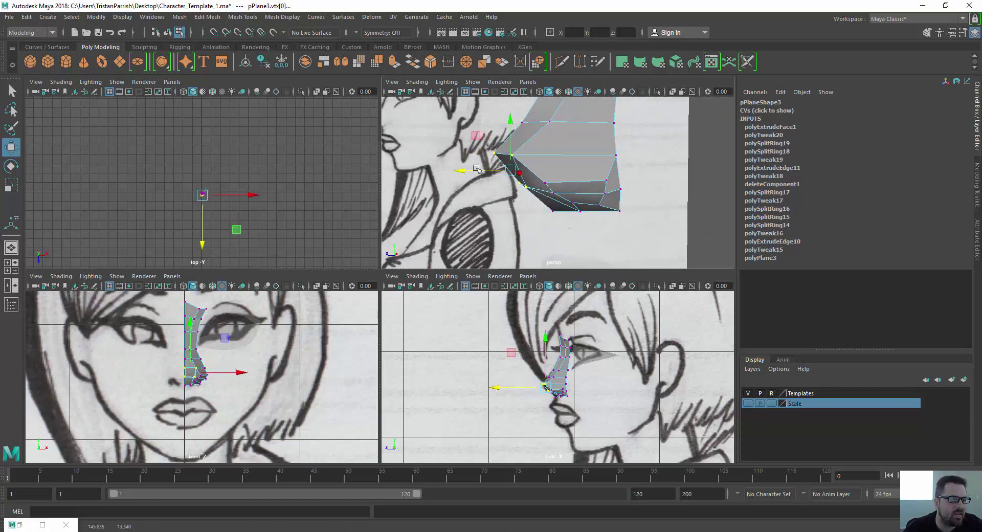
Adjust the two front vertices of the nostril extrusion in depth and push its other four vertices backward.
{"action": "mouse_move", "coordinate": [551, 124]}
{"action": "left_mouse_down", "text": "alt"}
{"action": "mouse_move", "coordinate": [533, 185]}
{"action": "mouse_move", "coordinate": [537, 171]}
{"action": "left_mouse_up", "text": "alt"}
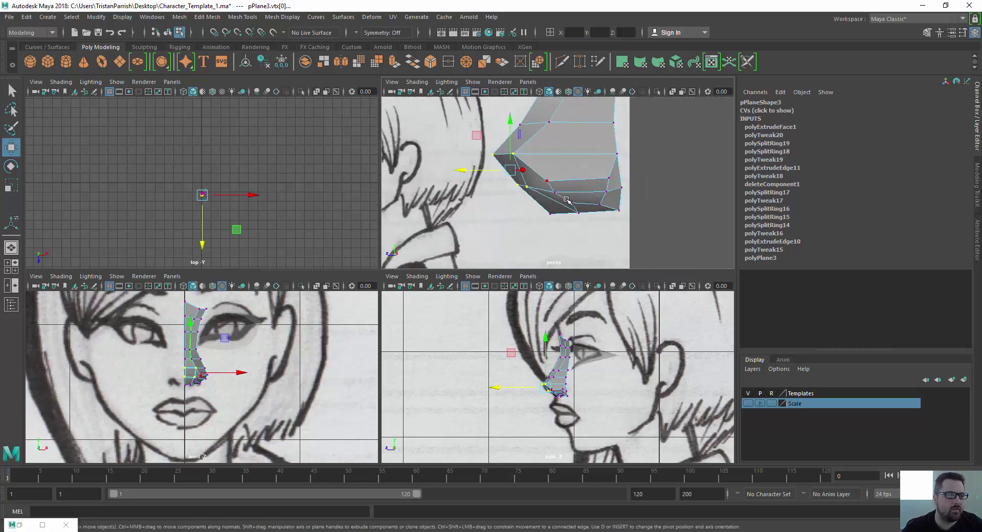
{"action": "left_click_drag", "start_coordinate": [566, 200], "coordinate": [567, 200]}
{"action": "mouse_move", "coordinate": [509, 187]}
{"action": "left_mouse_down"}
{"action": "mouse_move", "coordinate": [565, 183]}
{"action": "mouse_move", "coordinate": [581, 160]}
{"action": "left_mouse_up"}
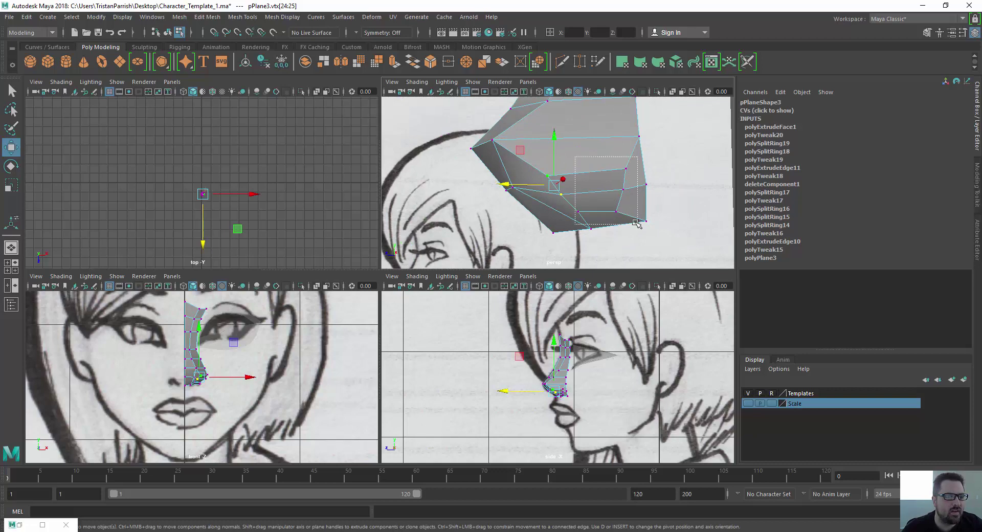
{"action": "left_click_drag", "start_coordinate": [627, 217], "coordinate": [555, 204]}
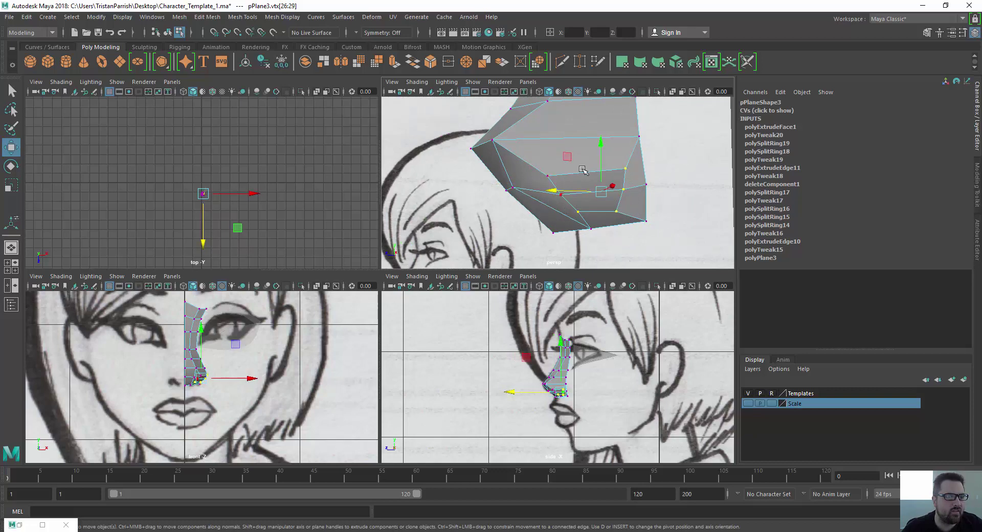
{"action": "middle_click_drag", "start_coordinate": [565, 157], "coordinate": [575, 158]}
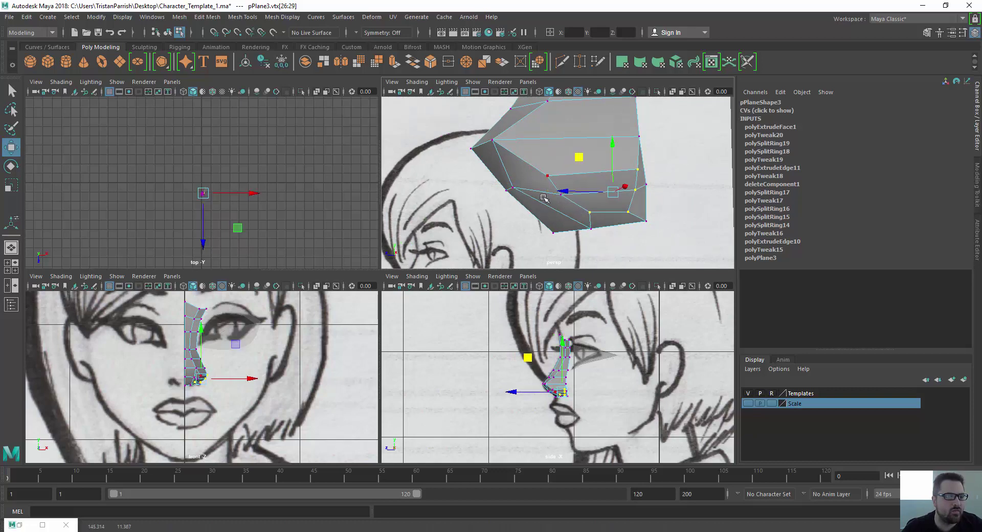
Pull the upper rear vertex of the nostril extrusion forward and adjust the vertices at its lower front corner.
{"action": "left_click_drag", "start_coordinate": [578, 157], "coordinate": [537, 194], "text": "alt"}
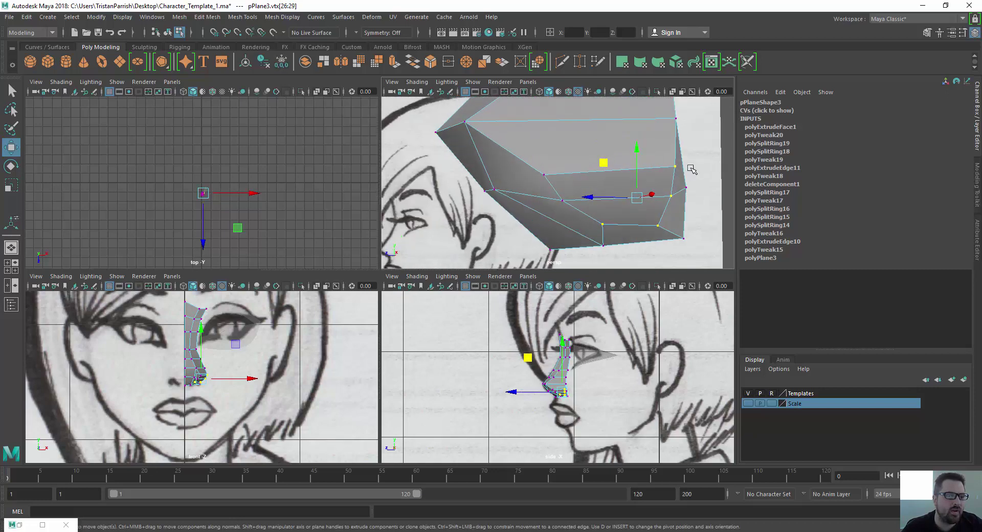
{"action": "left_click", "coordinate": [676, 166]}
{"action": "left_click_drag", "start_coordinate": [626, 165], "coordinate": [615, 166]}
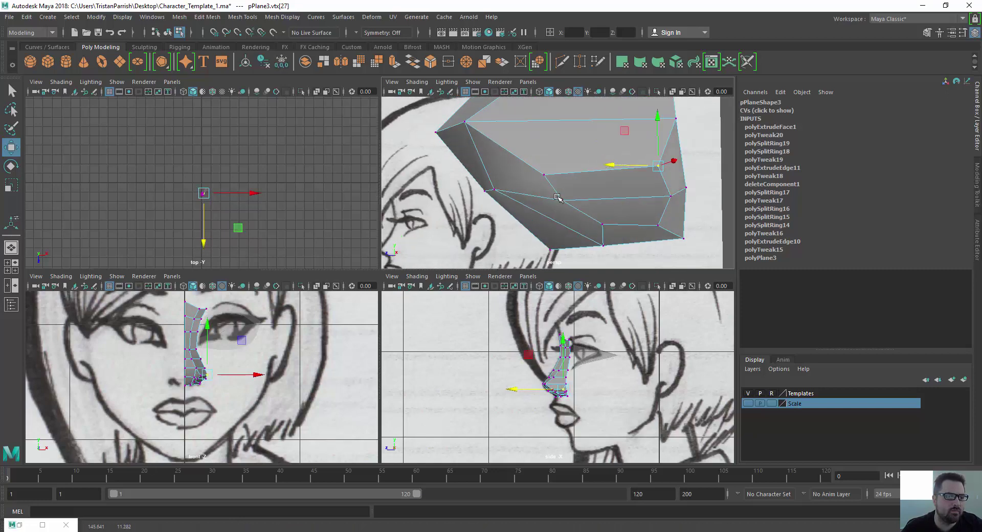
{"action": "scroll", "coordinate": [558, 197], "scroll_direction": "down", "scroll_amount": 5}
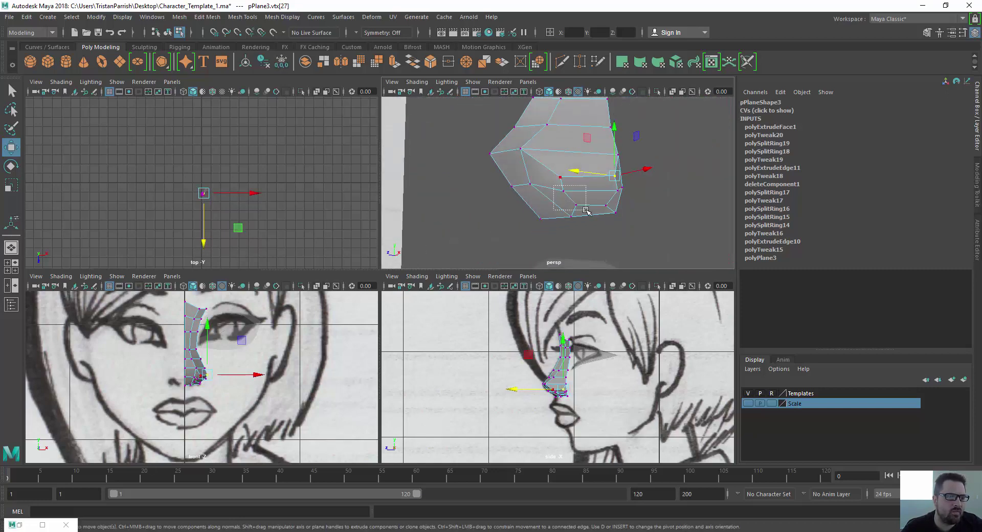
{"action": "left_click_drag", "start_coordinate": [586, 210], "coordinate": [586, 210]}
{"action": "mouse_move", "coordinate": [570, 167]}
{"action": "left_mouse_down"}
{"action": "mouse_move", "coordinate": [581, 176]}
{"action": "mouse_move", "coordinate": [477, 193]}
{"action": "mouse_move", "coordinate": [588, 169]}
{"action": "mouse_move", "coordinate": [604, 182]}
{"action": "mouse_move", "coordinate": [552, 178]}
{"action": "mouse_move", "coordinate": [531, 158]}
{"action": "mouse_move", "coordinate": [543, 171]}
{"action": "left_mouse_up"}
{"action": "left_click", "coordinate": [543, 169]}
Return to object mode, deselect the nose and examine its shaded shape from the front and side.
{"action": "scroll", "coordinate": [474, 188], "scroll_direction": "down", "scroll_amount": 5}
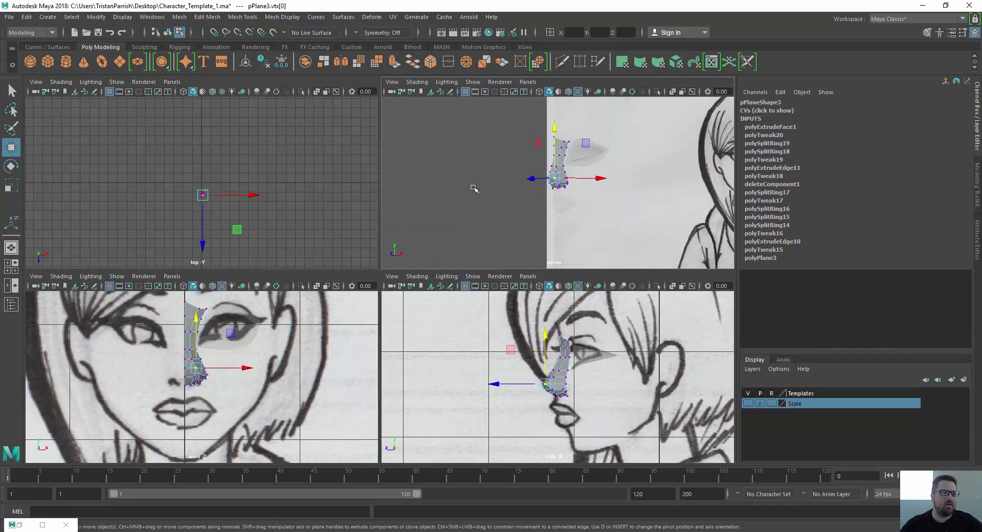
{"action": "double_click", "coordinate": [474, 188]}
{"action": "left_click", "coordinate": [483, 209]}
{"action": "scroll", "coordinate": [548, 206], "scroll_direction": "up", "scroll_amount": 5}
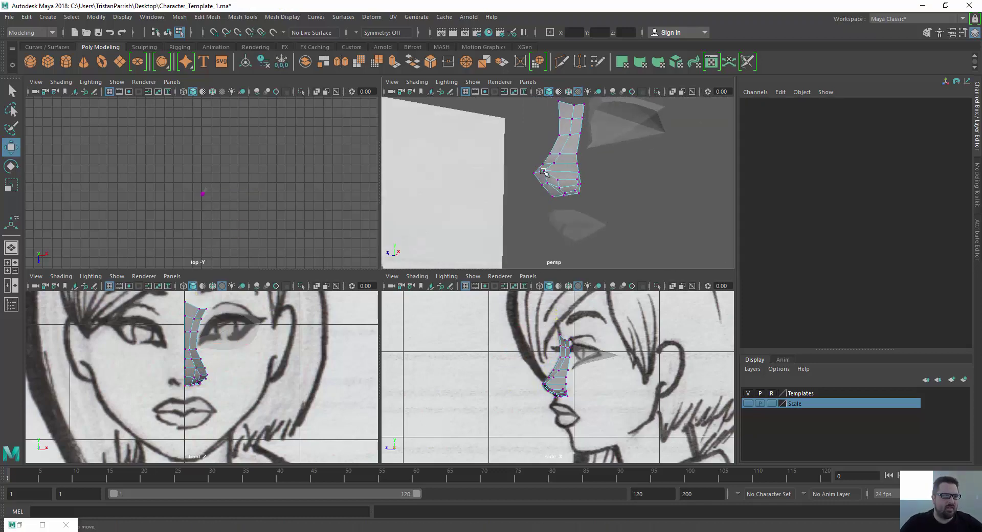
{"action": "right_click_drag", "start_coordinate": [574, 173], "coordinate": [603, 158]}
{"action": "left_click", "coordinate": [477, 199]}
{"action": "scroll", "coordinate": [520, 200], "scroll_direction": "down", "scroll_amount": 5}
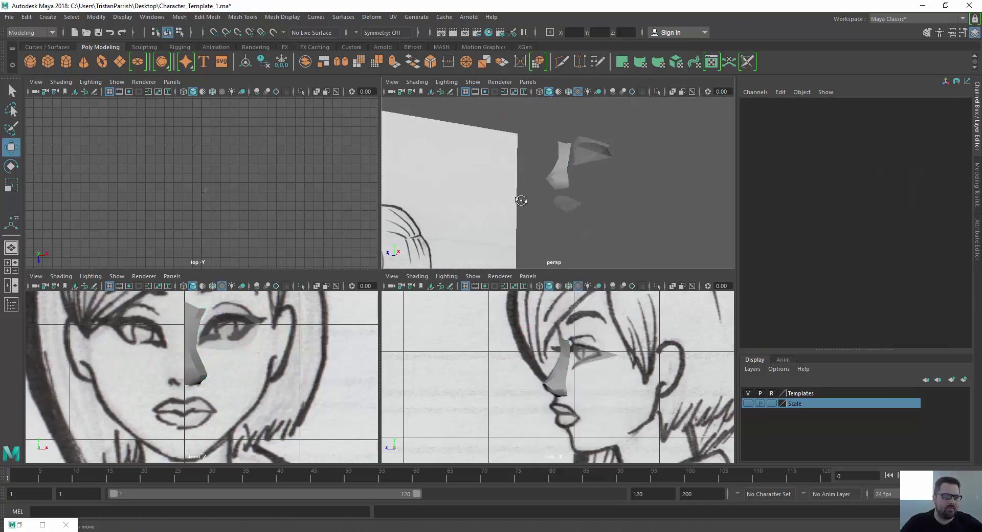
{"action": "mouse_move", "coordinate": [520, 201]}
{"action": "left_mouse_down", "text": "alt"}
{"action": "mouse_move", "coordinate": [539, 204]}
{"action": "mouse_move", "coordinate": [501, 208]}
{"action": "mouse_move", "coordinate": [477, 232]}
{"action": "mouse_move", "coordinate": [517, 221]}
{"action": "mouse_move", "coordinate": [522, 175]}
{"action": "mouse_move", "coordinate": [542, 190]}
{"action": "left_mouse_up", "text": "alt"}
{"action": "scroll", "coordinate": [506, 210], "scroll_direction": "up", "scroll_amount": 5}
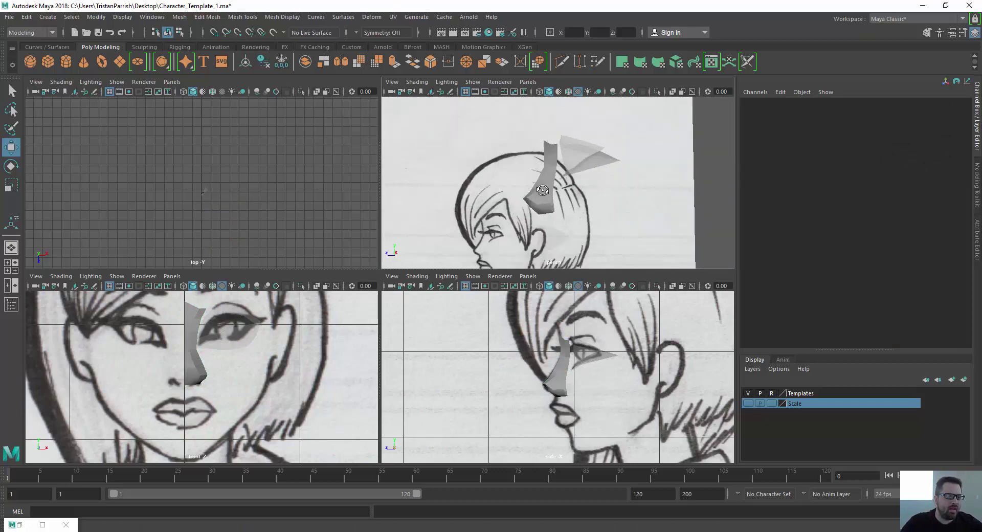
Raise the front corner vertex of the nostril extrusion slightly in the front view and pull it forward in depth.
{"action": "scroll", "coordinate": [181, 384], "scroll_direction": "up", "scroll_amount": 8}
{"action": "scroll", "coordinate": [172, 401], "scroll_direction": "down", "scroll_amount": 4}
{"action": "middle_click_drag", "start_coordinate": [157, 385], "coordinate": [250, 370], "text": "alt"}
{"action": "left_click", "coordinate": [290, 384]}
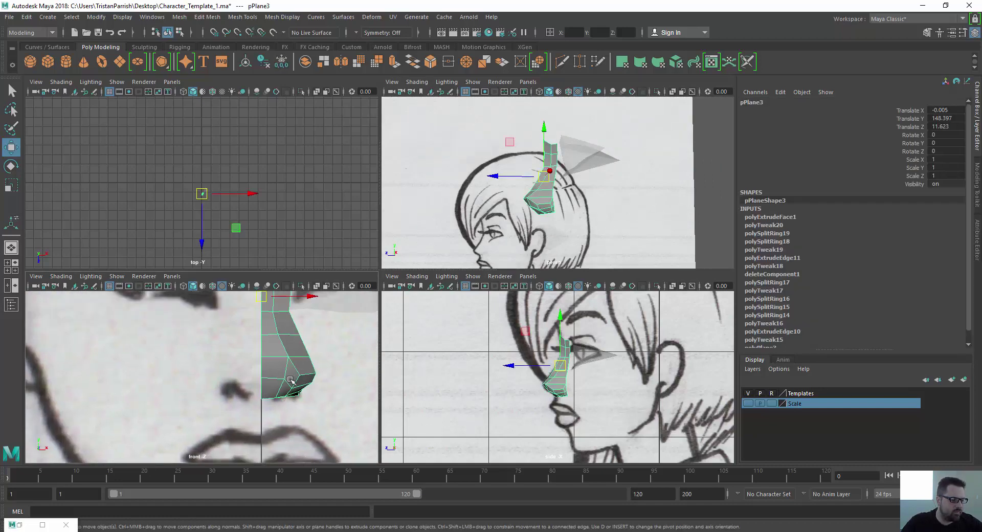
{"action": "scroll", "coordinate": [292, 386], "scroll_direction": "up", "scroll_amount": 2}
{"action": "scroll", "coordinate": [344, 401], "scroll_direction": "up", "scroll_amount": 2}
{"action": "middle_click_drag", "start_coordinate": [313, 397], "coordinate": [197, 359], "text": "alt"}
{"action": "right_click_drag", "start_coordinate": [290, 368], "coordinate": [245, 249]}
{"action": "left_click", "coordinate": [284, 366]}
{"action": "left_click_drag", "start_coordinate": [286, 314], "coordinate": [288, 305]}
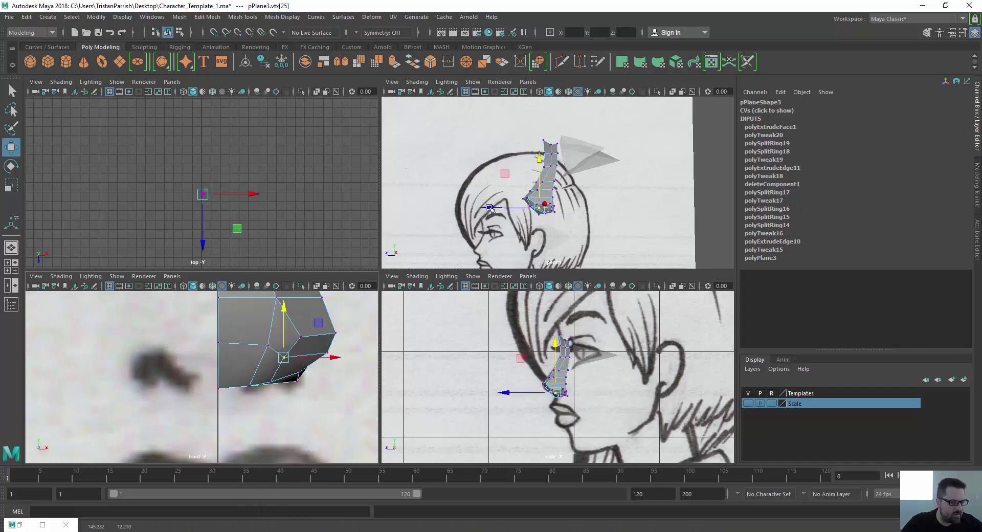
{"action": "left_click_drag", "start_coordinate": [490, 209], "coordinate": [485, 213]}
Lower the center-line vertex below the nose tip and its inner neighbor together in the front view.
{"action": "scroll", "coordinate": [239, 364], "scroll_direction": "down", "scroll_amount": 5}
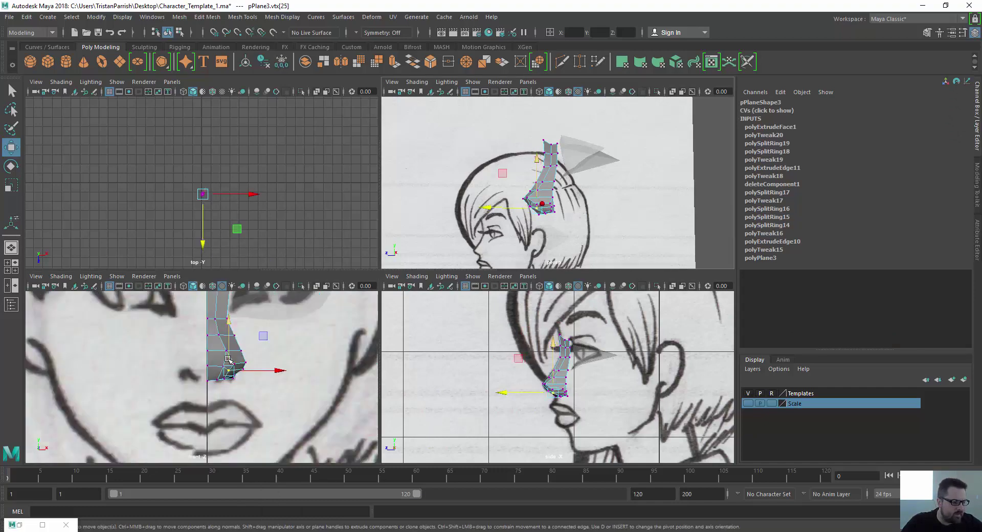
{"action": "scroll", "coordinate": [235, 358], "scroll_direction": "up", "scroll_amount": 6}
{"action": "left_click", "coordinate": [284, 337]}
{"action": "left_click", "coordinate": [223, 336]}
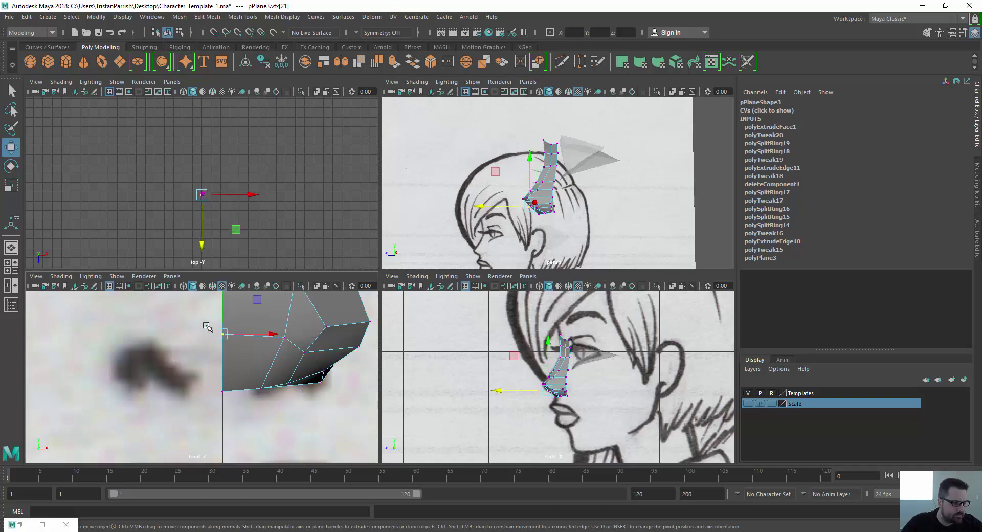
{"action": "left_click", "coordinate": [286, 339], "text": "shift"}
{"action": "left_click_drag", "start_coordinate": [253, 308], "coordinate": [251, 317]}
{"action": "scroll", "coordinate": [491, 225], "scroll_direction": "down", "scroll_amount": 3}
{"action": "scroll", "coordinate": [508, 179], "scroll_direction": "up", "scroll_amount": 5}
Assign the existing Character_Base_Mat material to the nose mesh and deselect it.
{"action": "left_click_drag", "start_coordinate": [508, 179], "coordinate": [569, 197], "text": "alt"}
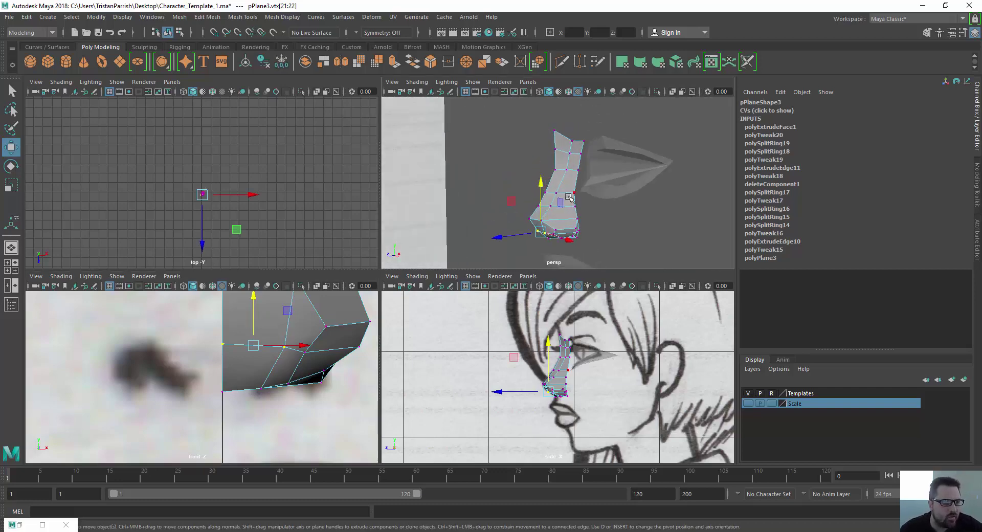
{"action": "right_click_drag", "start_coordinate": [569, 197], "coordinate": [635, 479]}
{"action": "scroll", "coordinate": [533, 186], "scroll_direction": "up", "scroll_amount": 5}
{"action": "left_click", "coordinate": [494, 210]}
{"action": "scroll", "coordinate": [494, 210], "scroll_direction": "down", "scroll_amount": 5}
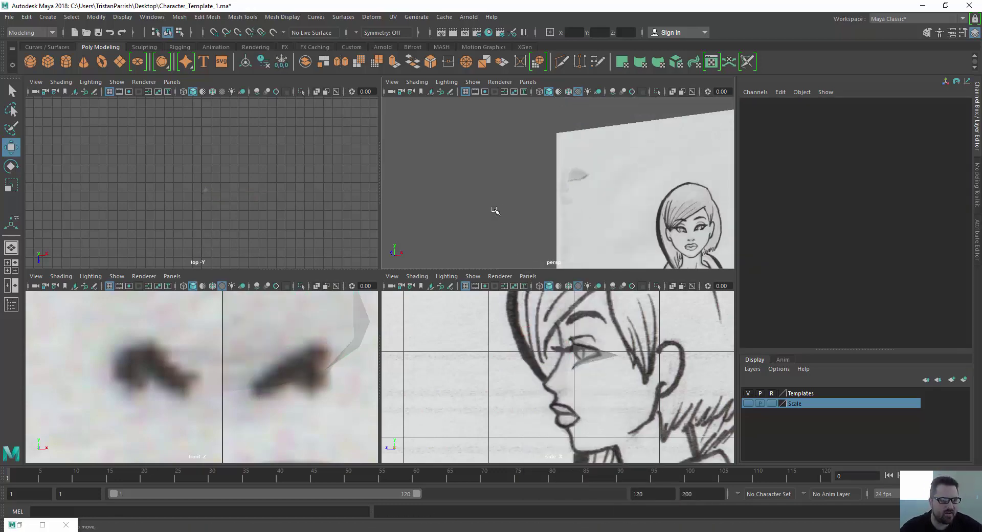
{"action": "scroll", "coordinate": [494, 210], "scroll_direction": "up", "scroll_amount": 5}
Select the nose mesh and lower the transparency of its Character_Base_Mat material.
{"action": "left_click", "coordinate": [584, 207]}
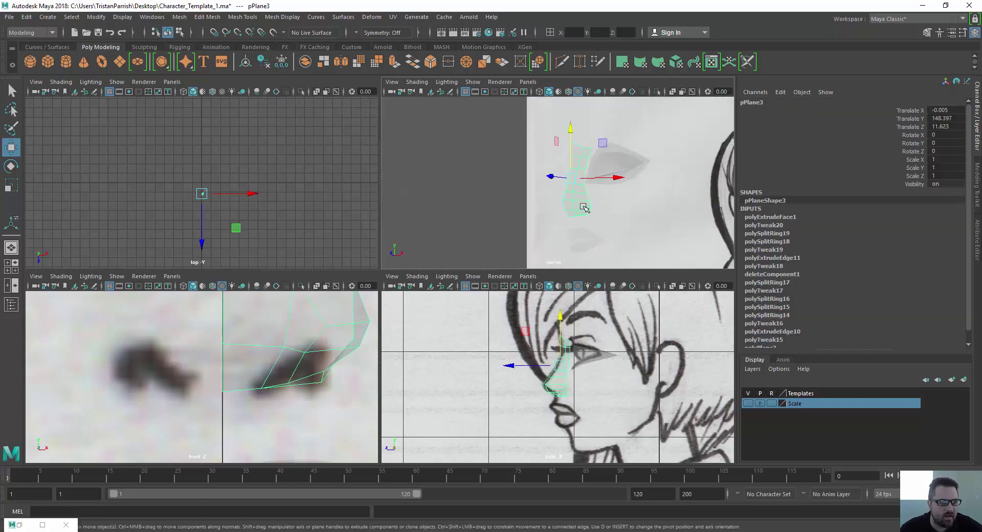
{"action": "left_click", "coordinate": [976, 236]}
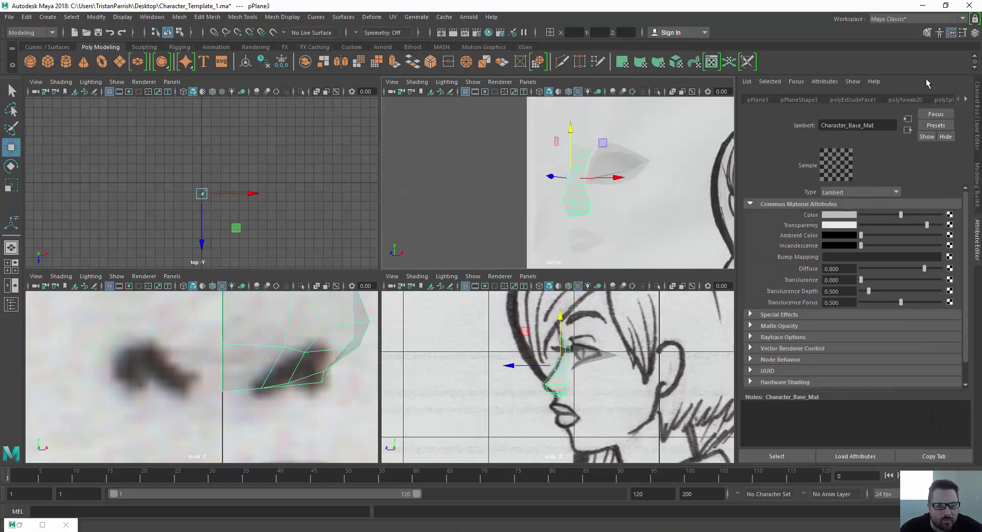
{"action": "left_click", "coordinate": [966, 100]}
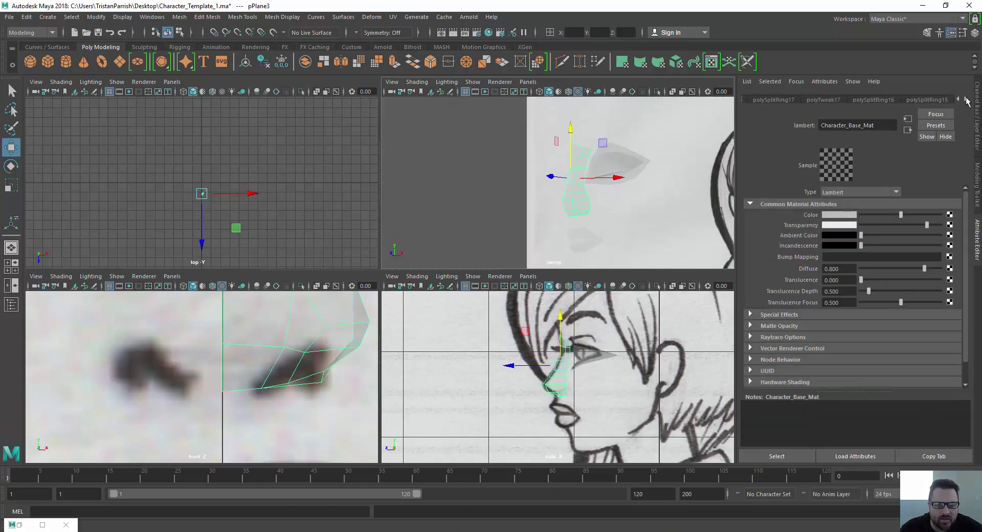
{"action": "left_click", "coordinate": [967, 100]}
{"action": "left_click_drag", "start_coordinate": [927, 232], "coordinate": [890, 237]}
Assign the existing Character_Base_Mat material to the eye mesh and deselect it.
{"action": "left_click", "coordinate": [605, 354]}
{"action": "right_click_drag", "start_coordinate": [598, 355], "coordinate": [587, 370]}
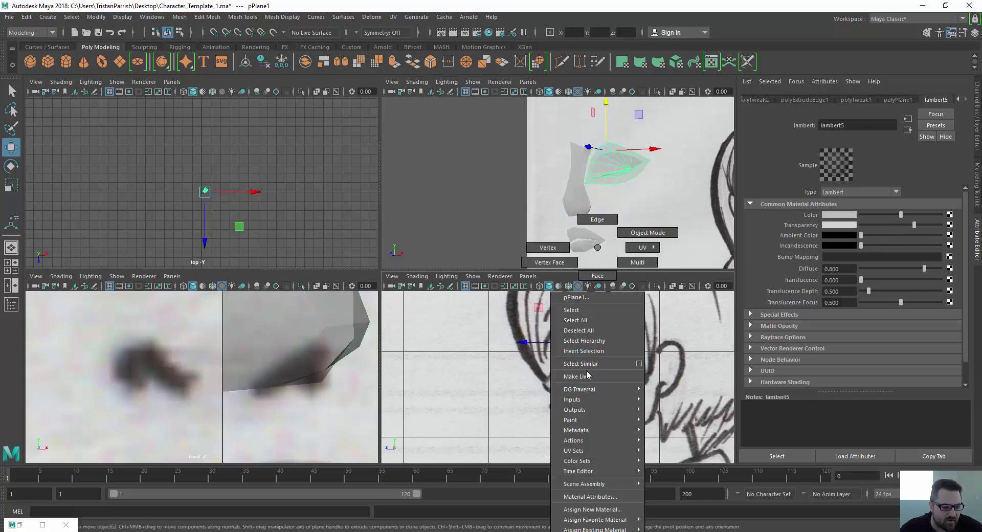
{"action": "mouse_move", "coordinate": [594, 528]}
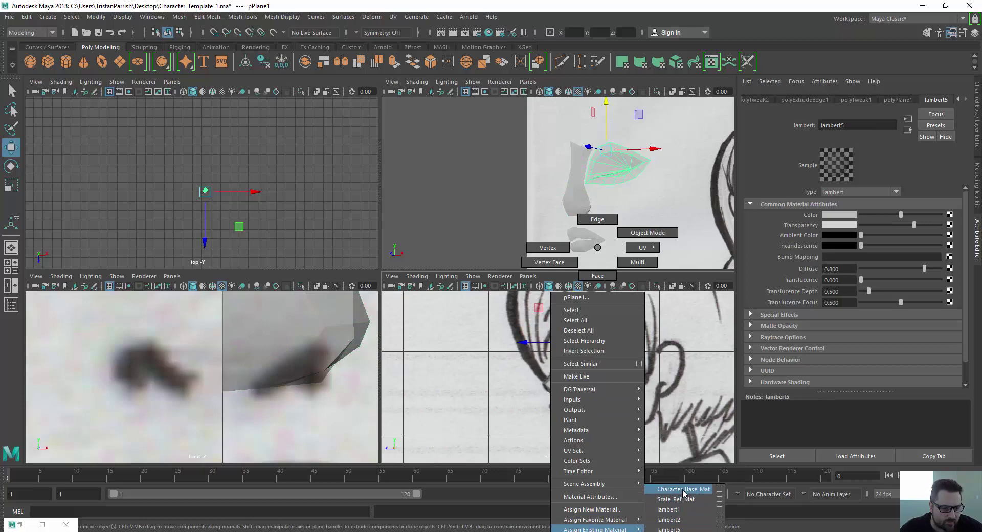
{"action": "right_click_drag", "start_coordinate": [684, 492], "coordinate": [684, 492]}
{"action": "left_click", "coordinate": [542, 353]}
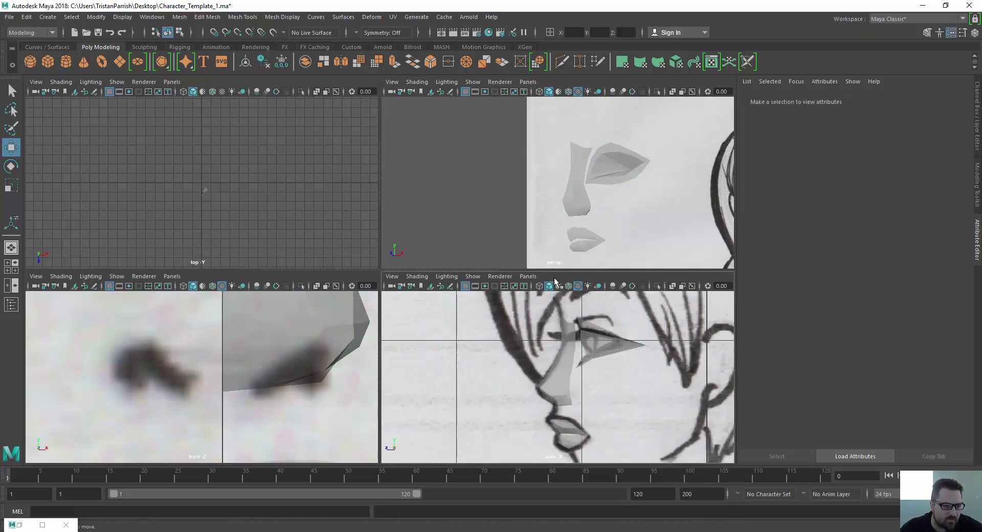
Examine the nose, eye and lip meshes in perspective and against the front and side sketches, including the chin and jaw area.
{"action": "left_click_drag", "start_coordinate": [558, 256], "coordinate": [471, 158], "text": "alt"}
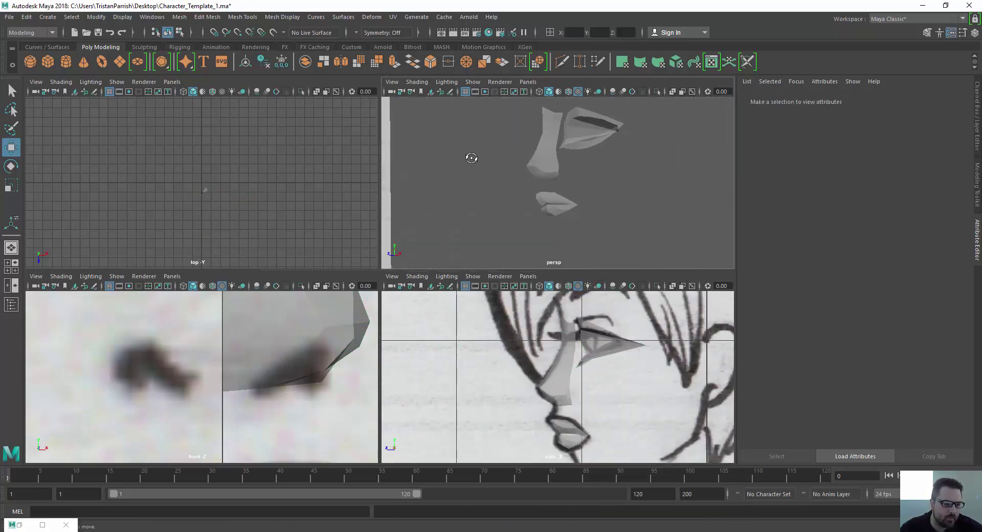
{"action": "scroll", "coordinate": [468, 185], "scroll_direction": "down", "scroll_amount": 3}
{"action": "scroll", "coordinate": [535, 349], "scroll_direction": "down", "scroll_amount": 3}
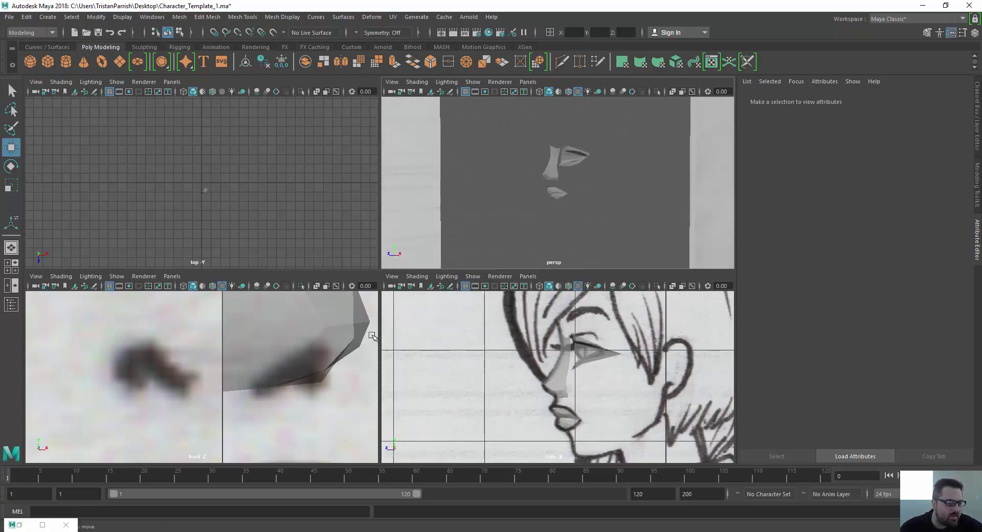
{"action": "scroll", "coordinate": [168, 368], "scroll_direction": "down", "scroll_amount": 5}
{"action": "key", "text": "space"}
{"action": "scroll", "coordinate": [508, 267], "scroll_direction": "up", "scroll_amount": 5}
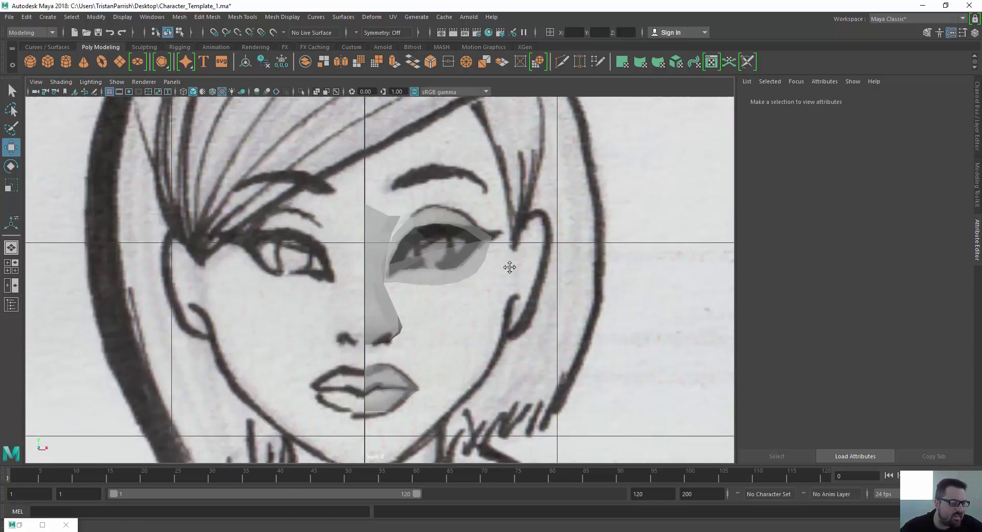
{"action": "scroll", "coordinate": [398, 284], "scroll_direction": "down", "scroll_amount": 3}
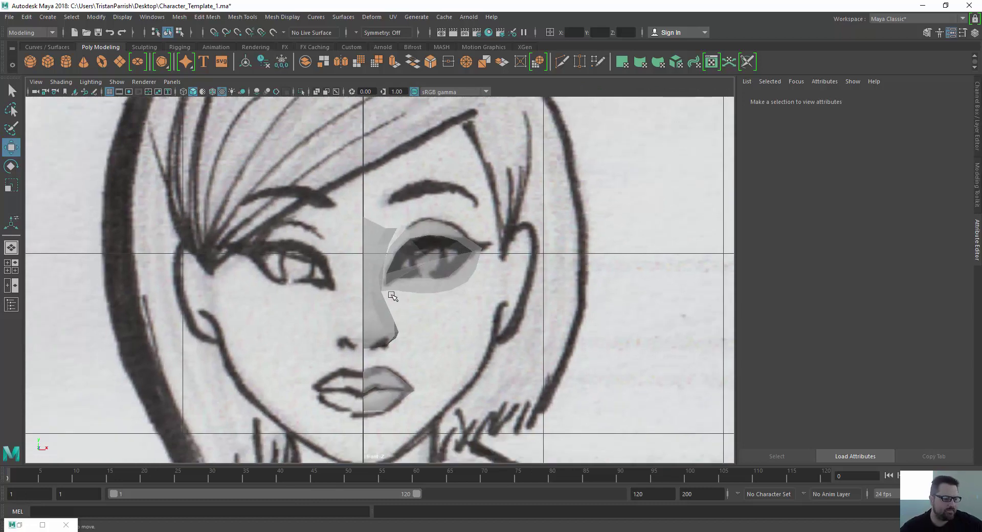
{"action": "mouse_move", "coordinate": [402, 347]}
{"action": "middle_mouse_down", "text": "alt"}
{"action": "mouse_move", "coordinate": [341, 304]}
{"action": "mouse_move", "coordinate": [345, 267]}
{"action": "mouse_move", "coordinate": [368, 219]}
{"action": "middle_mouse_up", "text": "alt"}
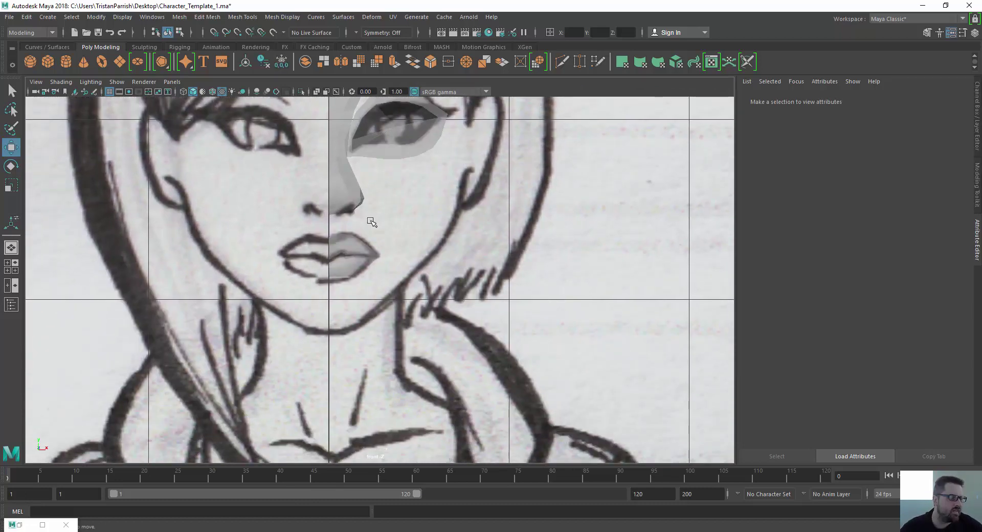
{"action": "scroll", "coordinate": [371, 221], "scroll_direction": "down", "scroll_amount": 4}
{"action": "key", "text": "space"}
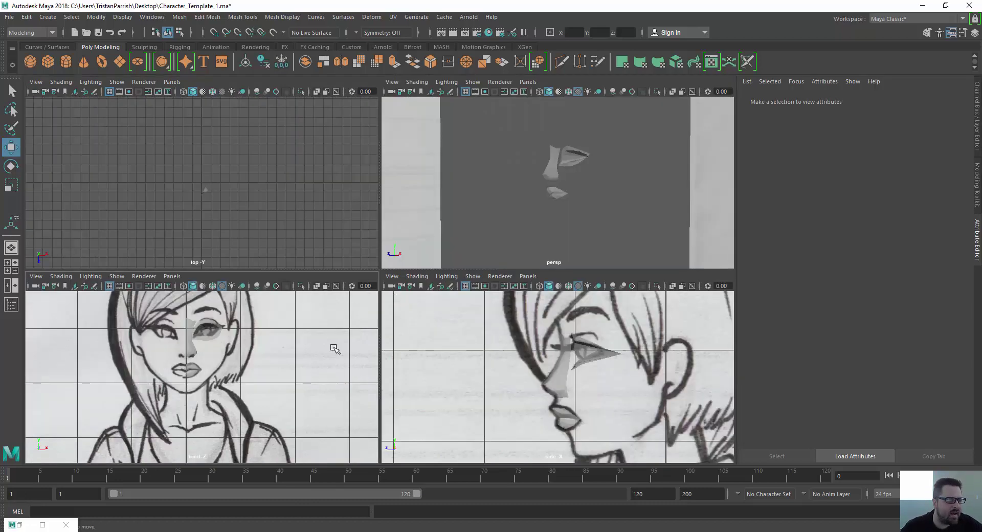
{"action": "middle_click_drag", "start_coordinate": [470, 378], "coordinate": [456, 312], "text": "alt"}
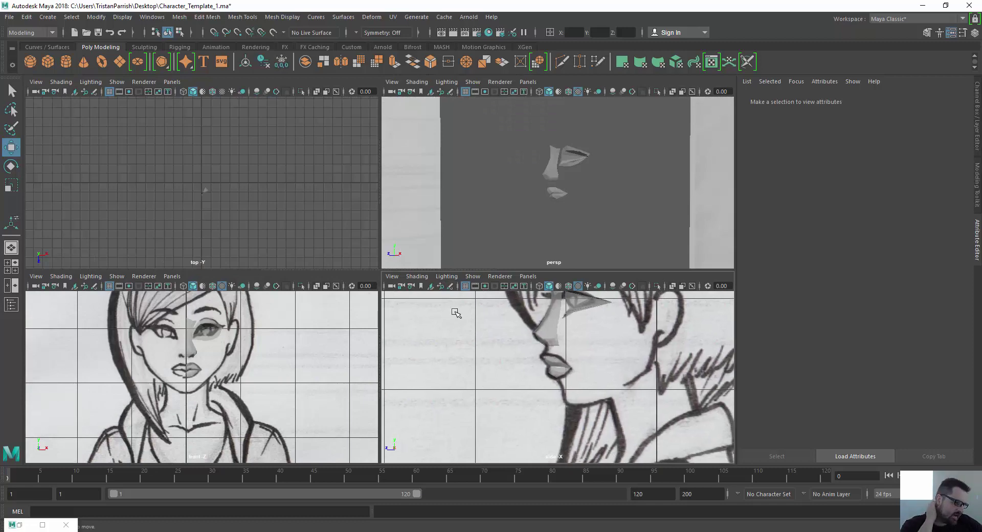
{"action": "scroll", "coordinate": [210, 361], "scroll_direction": "up", "scroll_amount": 3}
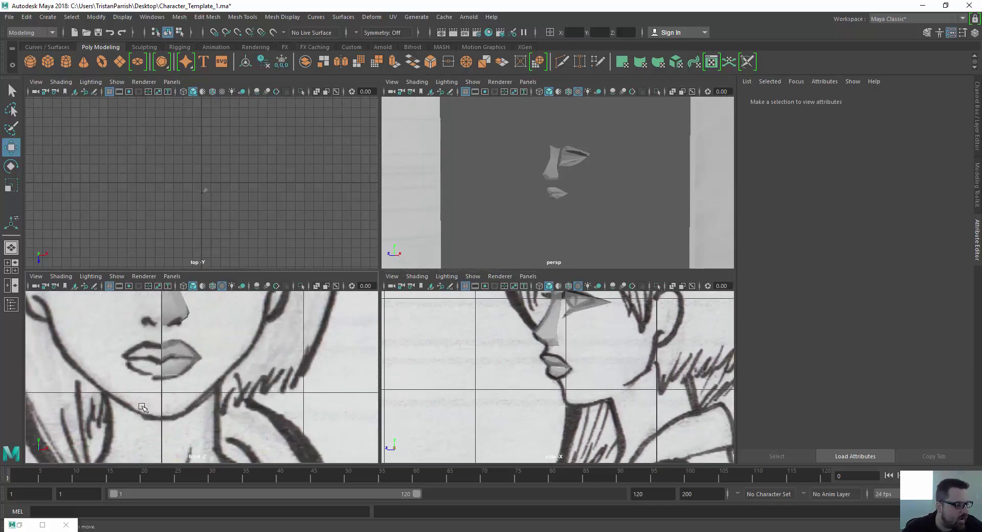
{"action": "scroll", "coordinate": [147, 405], "scroll_direction": "up", "scroll_amount": 3}
{"action": "key", "text": "space"}
{"action": "scroll", "coordinate": [351, 228], "scroll_direction": "down", "scroll_amount": 6}
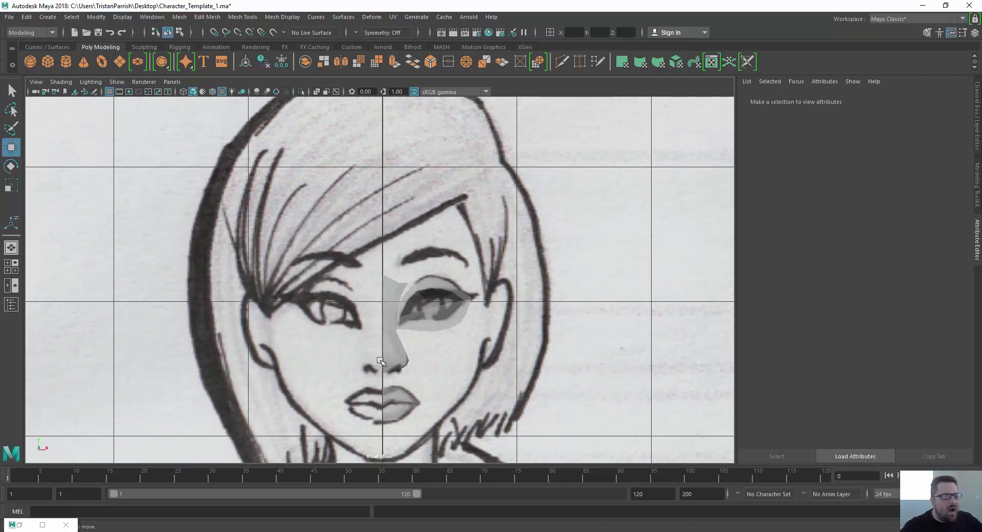
{"action": "scroll", "coordinate": [380, 361], "scroll_direction": "down", "scroll_amount": 3}
{"action": "key", "text": "space"}
{"action": "scroll", "coordinate": [528, 357], "scroll_direction": "down", "scroll_amount": 4}
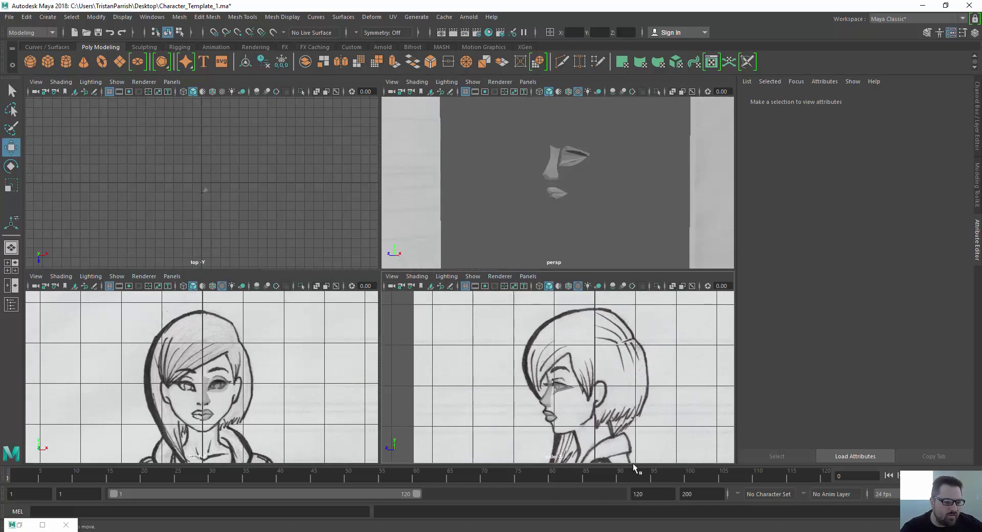
{"action": "scroll", "coordinate": [190, 392], "scroll_direction": "up", "scroll_amount": 5}
{"action": "key", "text": "space"}
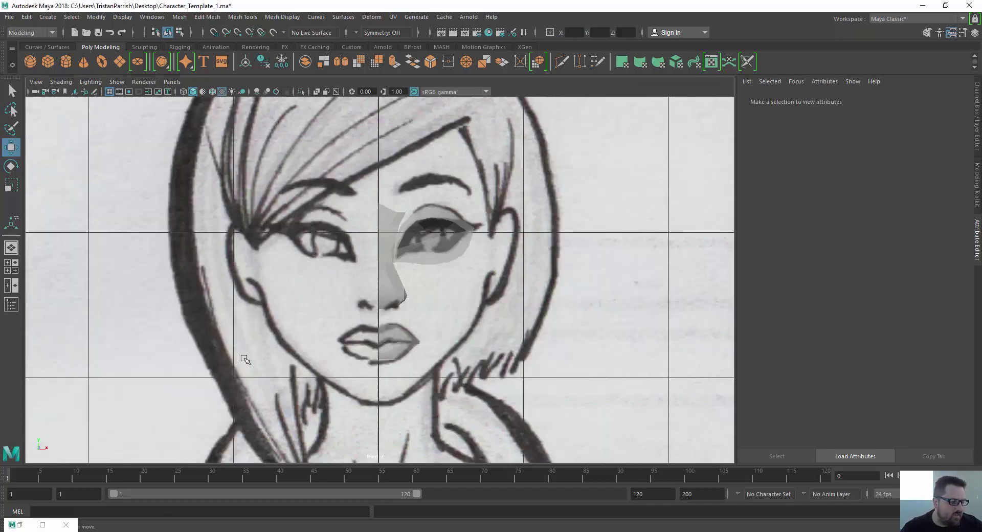
Create a small polygon plane on the chin in the front view, from the center line outward and down to the chin outline.
{"action": "middle_click_drag", "start_coordinate": [348, 325], "coordinate": [293, 269], "text": "alt"}
{"action": "scroll", "coordinate": [293, 269], "scroll_direction": "up", "scroll_amount": 1}
{"action": "scroll", "coordinate": [293, 270], "scroll_direction": "up", "scroll_amount": 1}
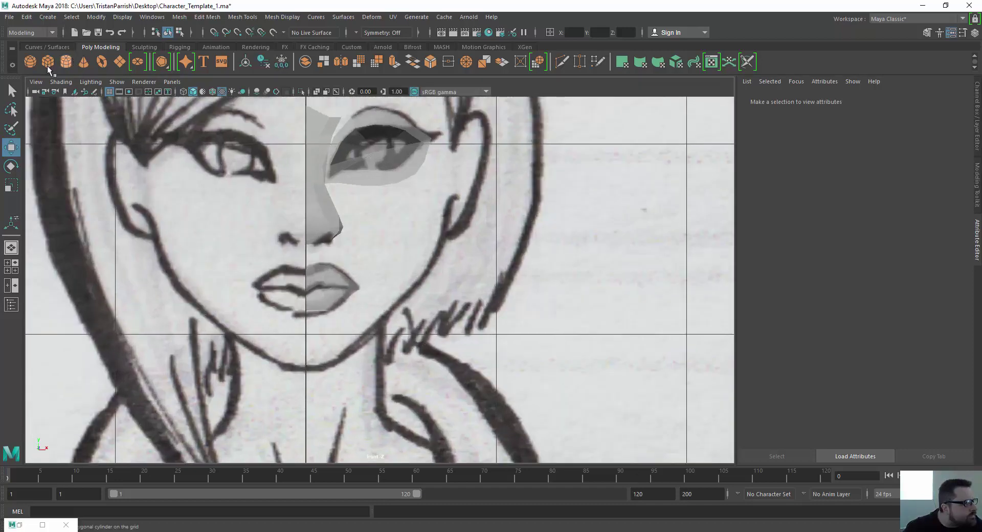
{"action": "left_click", "coordinate": [119, 62]}
{"action": "scroll", "coordinate": [309, 326], "scroll_direction": "up", "scroll_amount": 4}
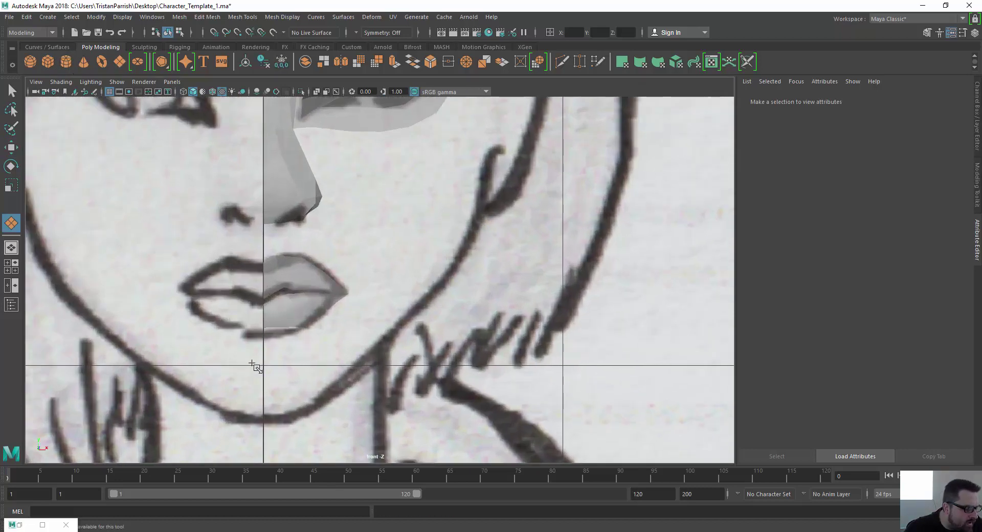
{"action": "middle_click_drag", "start_coordinate": [255, 366], "coordinate": [344, 279], "text": "alt"}
{"action": "scroll", "coordinate": [345, 279], "scroll_direction": "up", "scroll_amount": 4}
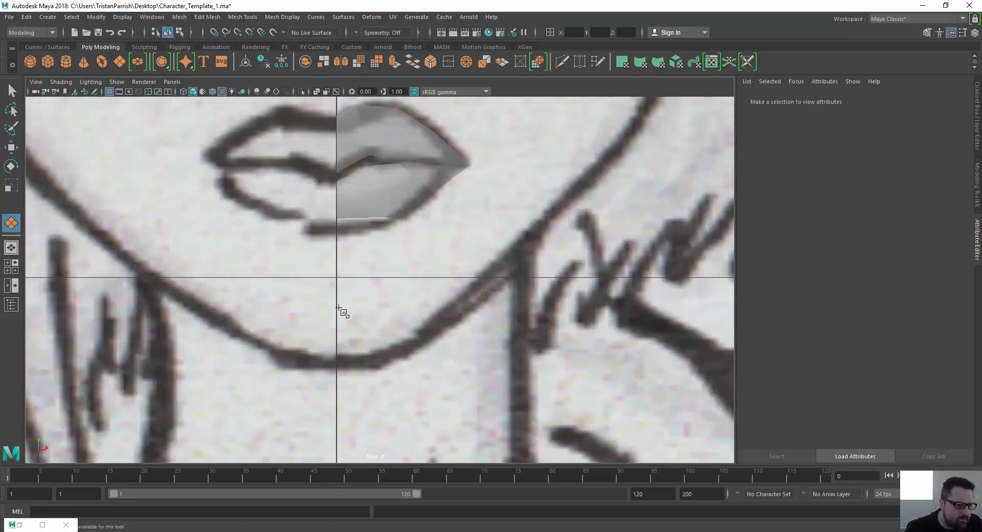
{"action": "left_click_drag", "start_coordinate": [336, 291], "coordinate": [384, 364]}
Assign the existing Character_Base_Mat material to the new chin plane.
{"action": "scroll", "coordinate": [343, 311], "scroll_direction": "down", "scroll_amount": 6}
{"action": "scroll", "coordinate": [329, 286], "scroll_direction": "up", "scroll_amount": 1}
{"action": "middle_click_drag", "start_coordinate": [328, 279], "coordinate": [359, 324], "text": "alt"}
{"action": "right_click", "coordinate": [386, 335]}
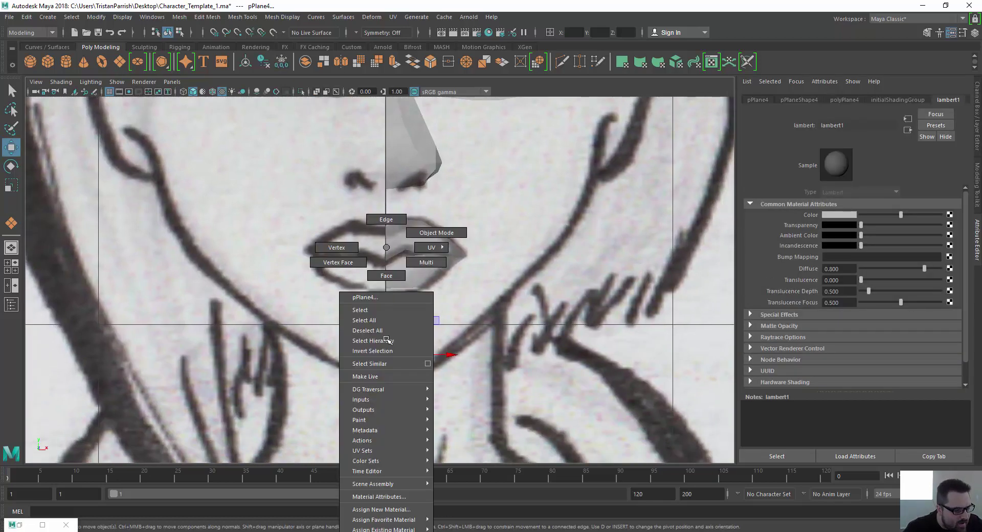
{"action": "mouse_move", "coordinate": [381, 529]}
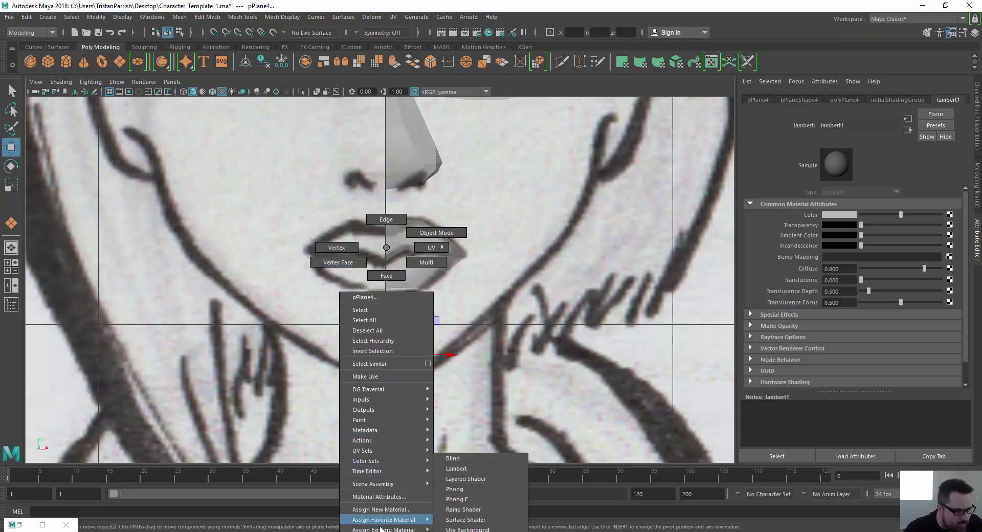
{"action": "left_click", "coordinate": [471, 489]}
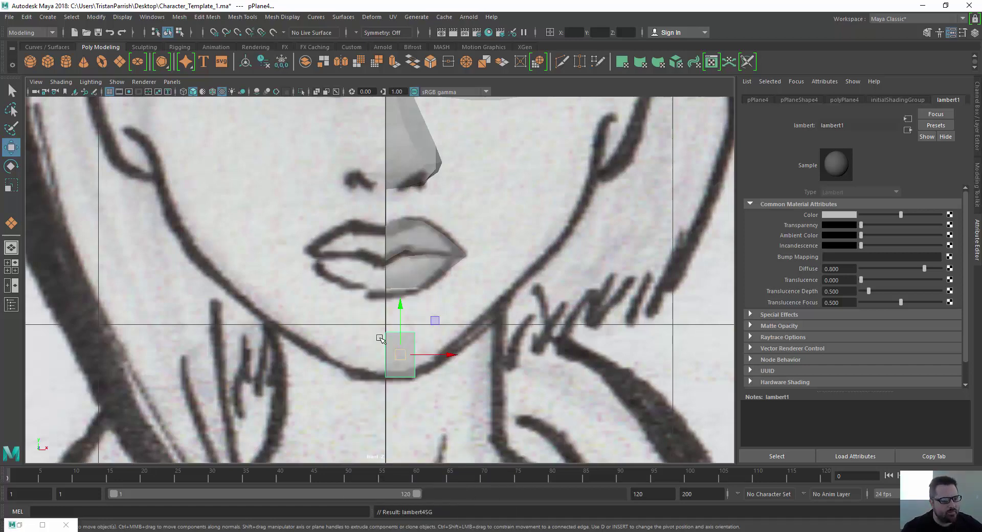
Raise the two upper vertices of the chin plane slightly in the front view.
{"action": "right_click", "coordinate": [384, 346]}
{"action": "left_click", "coordinate": [344, 255]}
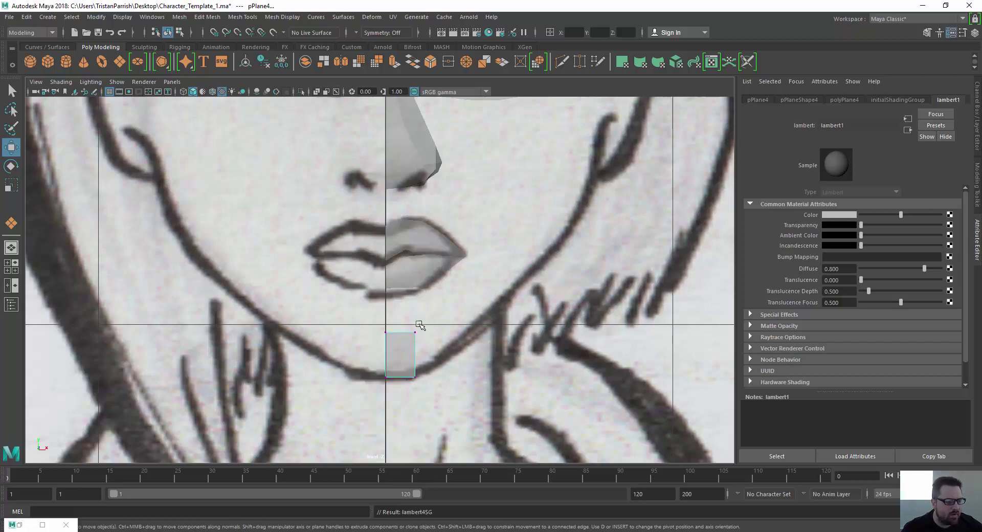
{"action": "left_click_drag", "start_coordinate": [437, 351], "coordinate": [439, 354]}
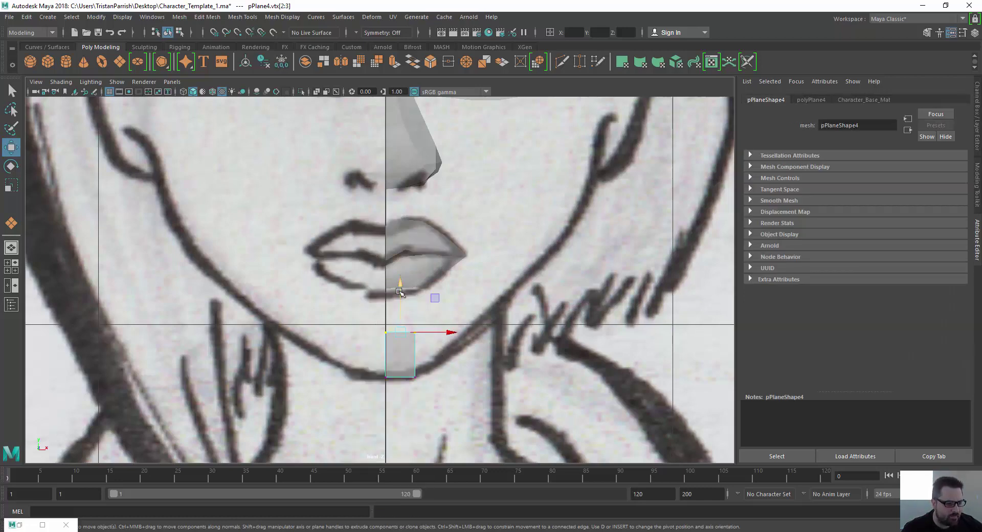
{"action": "left_click_drag", "start_coordinate": [400, 291], "coordinate": [400, 284]}
{"action": "scroll", "coordinate": [445, 307], "scroll_direction": "down", "scroll_amount": 5}
{"action": "scroll", "coordinate": [408, 248], "scroll_direction": "up", "scroll_amount": 5}
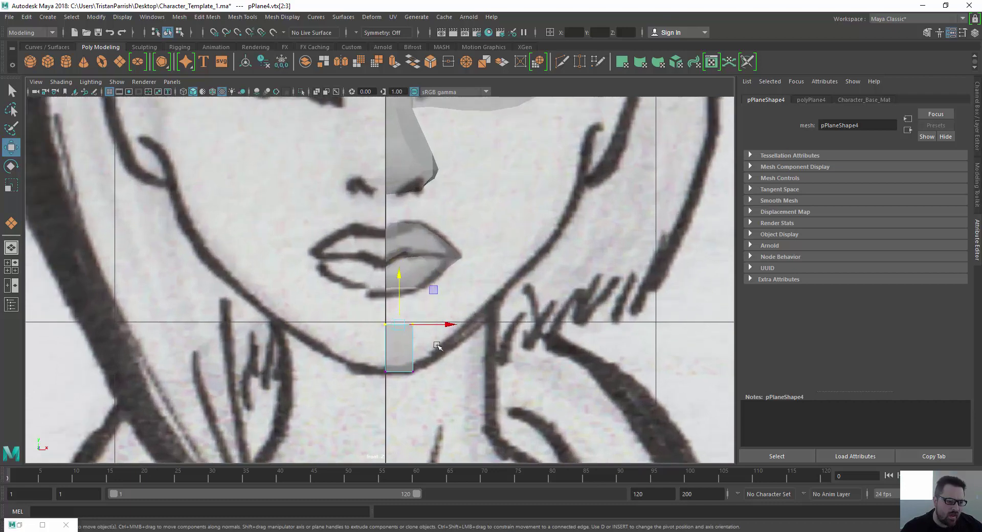
Extrude the chin plane's outer edge up along the jawline to the base of the ear in the front view.
{"action": "right_click", "coordinate": [408, 247]}
{"action": "left_click", "coordinate": [409, 232]}
{"action": "left_click", "coordinate": [413, 352]}
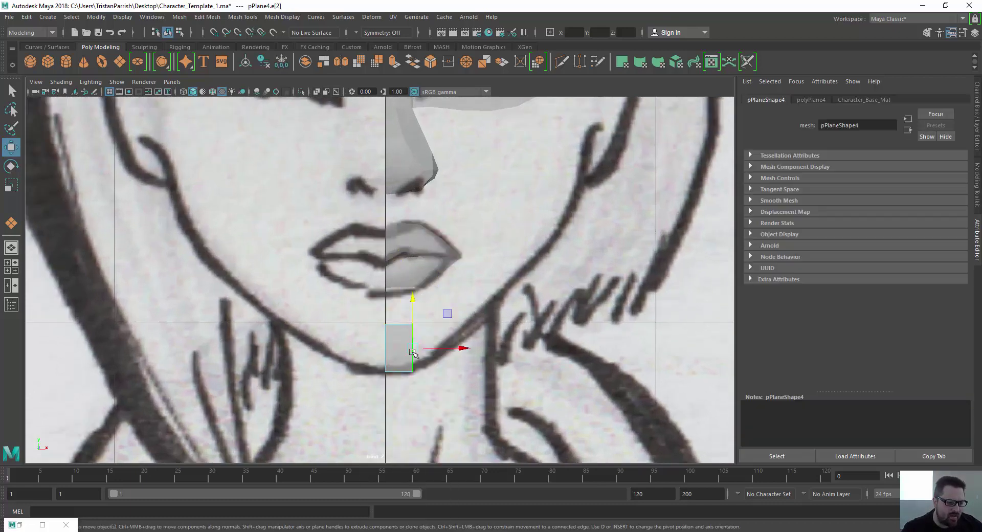
{"action": "left_click_drag", "start_coordinate": [415, 352], "coordinate": [589, 160], "text": "shift"}
{"action": "scroll", "coordinate": [542, 215], "scroll_direction": "down", "scroll_amount": 6}
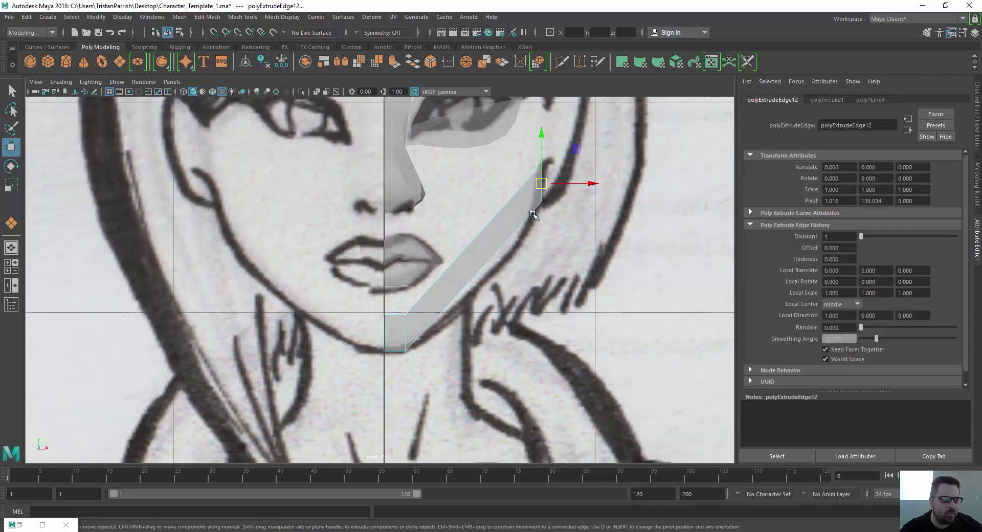
Move the four chin vertices of the jaw strip forward to the chin profile in the side view.
{"action": "key", "text": "space"}
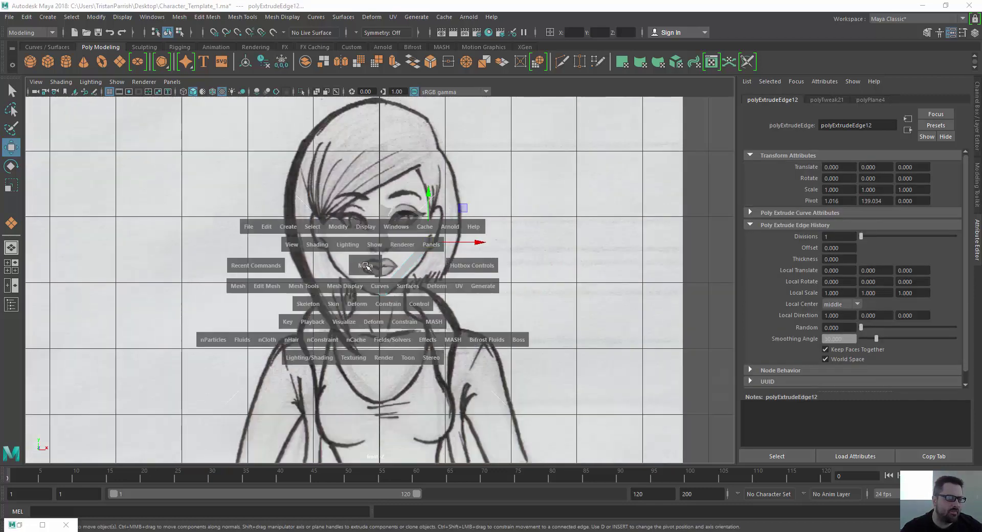
{"action": "scroll", "coordinate": [602, 380], "scroll_direction": "up", "scroll_amount": 5}
{"action": "middle_click_drag", "start_coordinate": [605, 334], "coordinate": [540, 373], "text": "alt"}
{"action": "left_click_drag", "start_coordinate": [555, 344], "coordinate": [553, 343]}
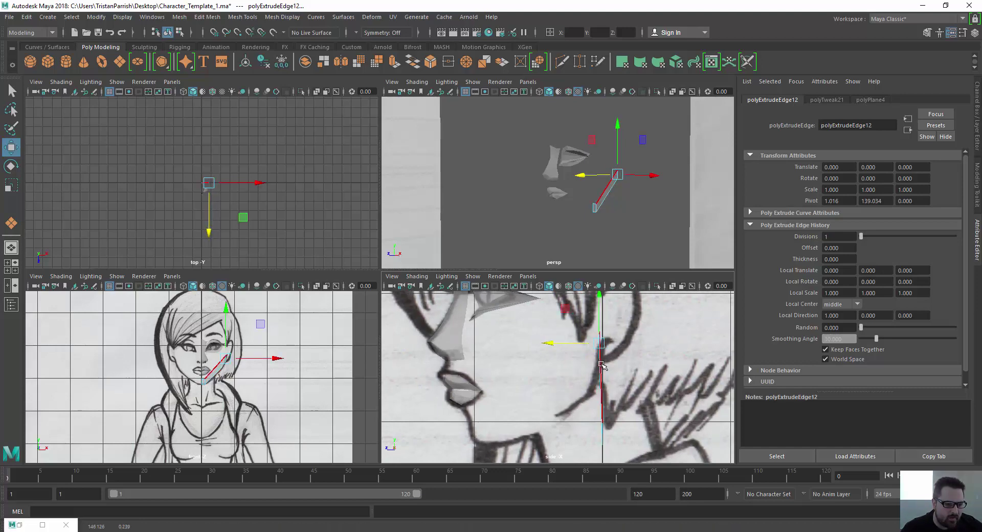
{"action": "right_click_drag", "start_coordinate": [601, 363], "coordinate": [507, 240]}
{"action": "middle_click_drag", "start_coordinate": [546, 396], "coordinate": [534, 344], "text": "alt"}
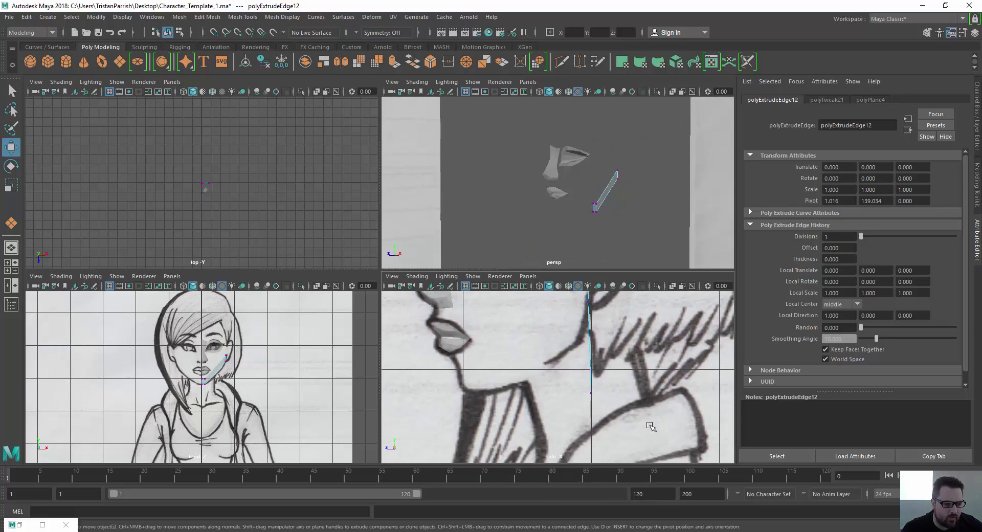
{"action": "left_click_drag", "start_coordinate": [650, 426], "coordinate": [474, 377]}
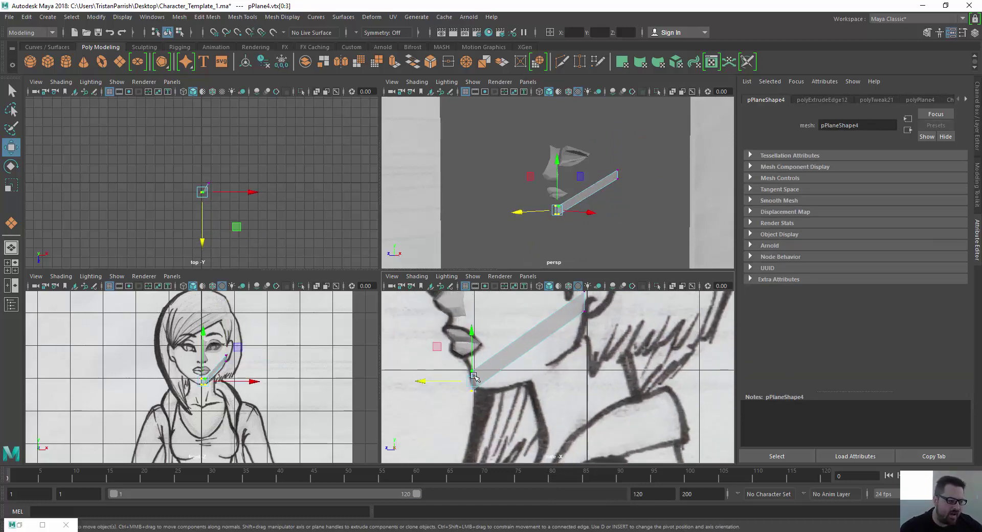
Move the two ear-end vertices of the jaw strip slightly down and back in the side view.
{"action": "middle_click_drag", "start_coordinate": [526, 342], "coordinate": [537, 401], "text": "alt"}
{"action": "scroll", "coordinate": [547, 387], "scroll_direction": "up", "scroll_amount": 2}
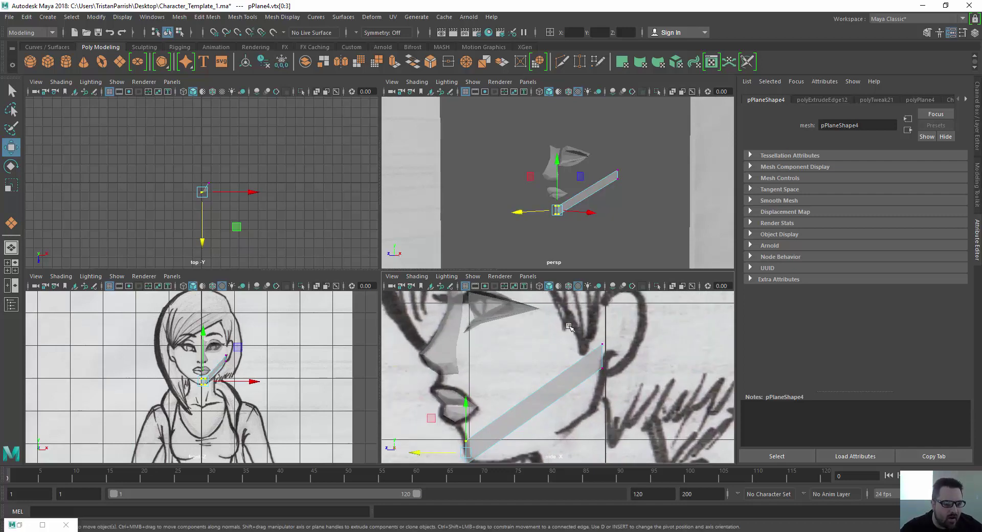
{"action": "left_click_drag", "start_coordinate": [619, 391], "coordinate": [618, 391]}
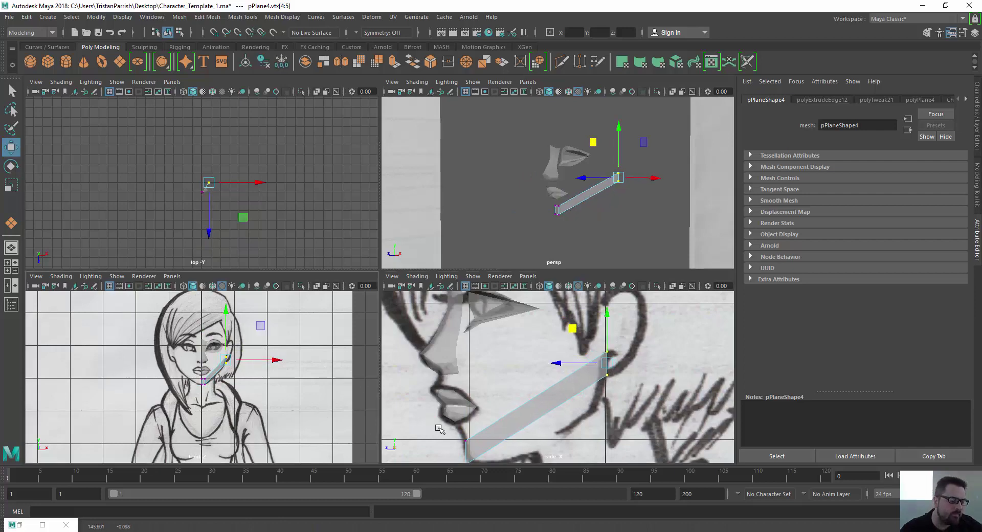
{"action": "middle_click_drag", "start_coordinate": [439, 429], "coordinate": [452, 373], "text": "alt"}
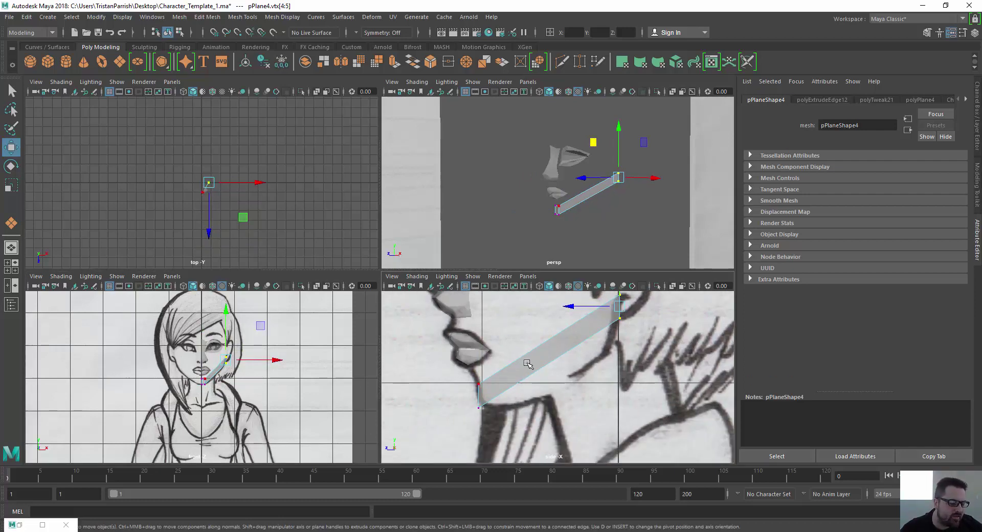
Move the two upper chin vertices of the jaw strip slightly up and forward in the side view.
{"action": "scroll", "coordinate": [529, 377], "scroll_direction": "up", "scroll_amount": 3}
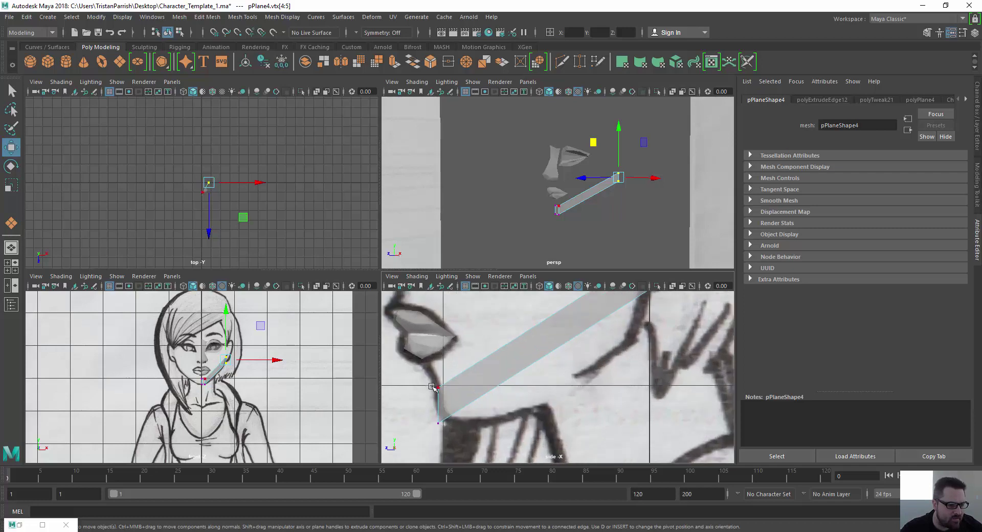
{"action": "left_click_drag", "start_coordinate": [441, 394], "coordinate": [440, 392]}
{"action": "left_click_drag", "start_coordinate": [403, 357], "coordinate": [403, 350]}
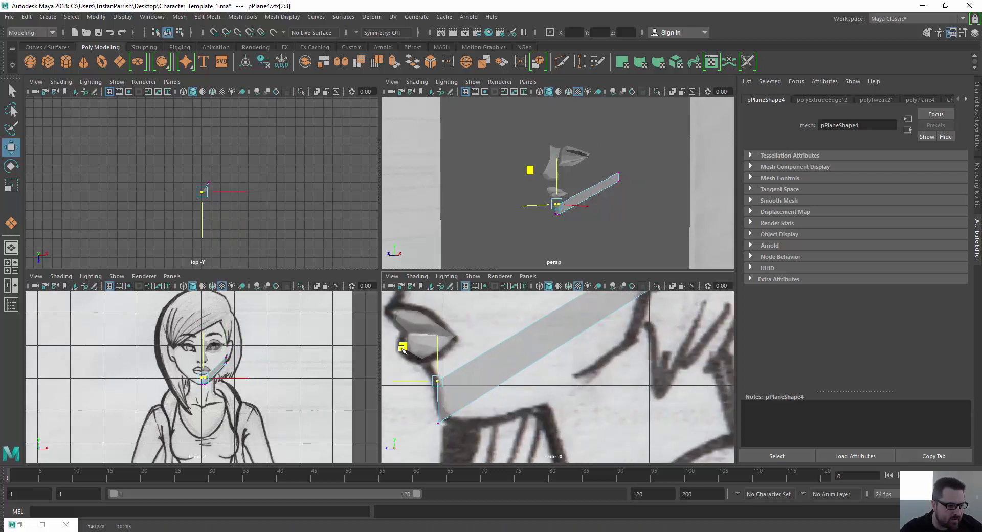
Examine the jaw strip against the sketches in the side and perspective views.
{"action": "middle_click_drag", "start_coordinate": [511, 307], "coordinate": [554, 362], "text": "alt"}
{"action": "scroll", "coordinate": [560, 349], "scroll_direction": "down", "scroll_amount": 5}
{"action": "scroll", "coordinate": [554, 362], "scroll_direction": "down", "scroll_amount": 3}
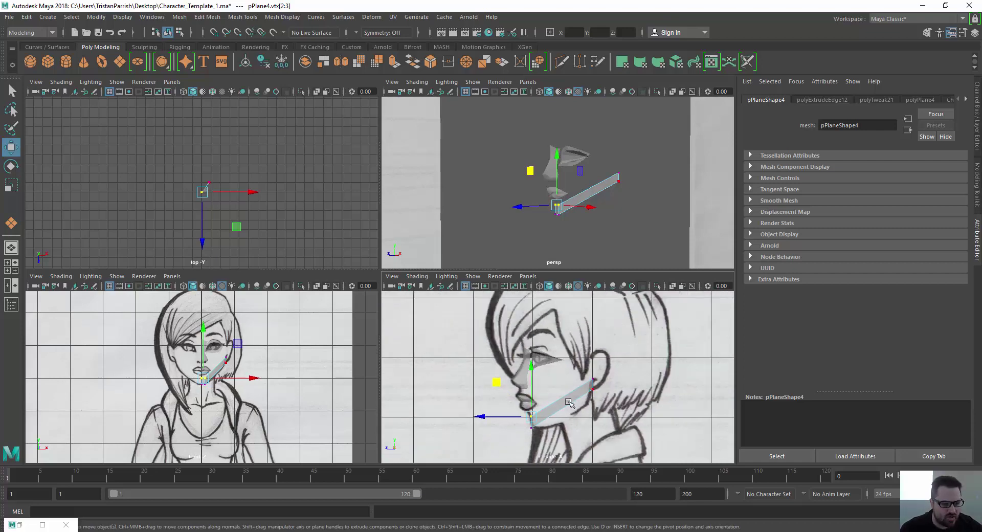
{"action": "scroll", "coordinate": [553, 392], "scroll_direction": "up", "scroll_amount": 5}
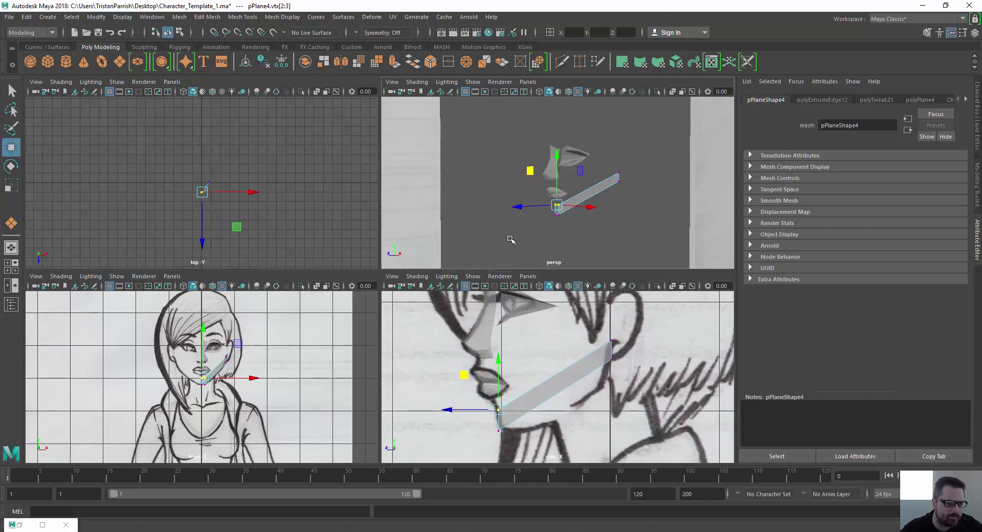
{"action": "middle_click_drag", "start_coordinate": [511, 234], "coordinate": [506, 228], "text": "alt"}
{"action": "key", "text": "space"}
{"action": "mouse_move", "coordinate": [509, 218]}
{"action": "left_mouse_down", "text": "alt"}
{"action": "mouse_move", "coordinate": [393, 289]}
{"action": "mouse_move", "coordinate": [285, 292]}
{"action": "mouse_move", "coordinate": [287, 263]}
{"action": "mouse_move", "coordinate": [387, 237]}
{"action": "mouse_move", "coordinate": [406, 199]}
{"action": "mouse_move", "coordinate": [398, 230]}
{"action": "left_mouse_up", "text": "alt"}
{"action": "scroll", "coordinate": [376, 328], "scroll_direction": "down", "scroll_amount": 3}
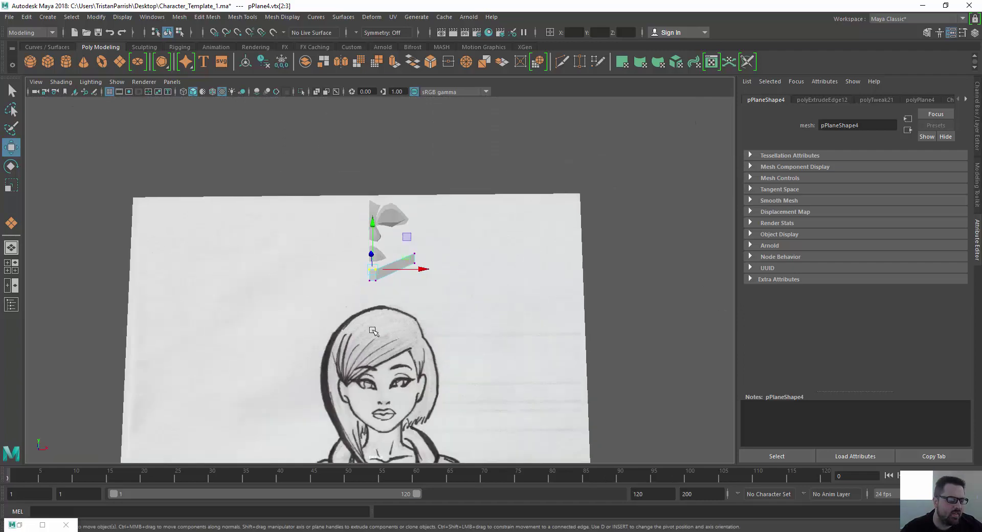
{"action": "key", "text": "space"}
{"action": "key", "text": "space"}
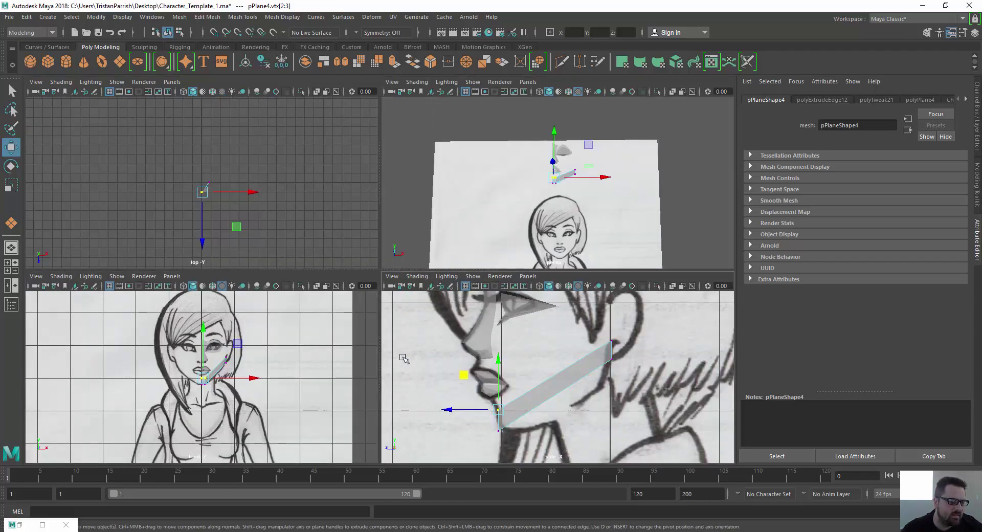
{"action": "left_click_drag", "start_coordinate": [511, 173], "coordinate": [473, 268], "text": "alt"}
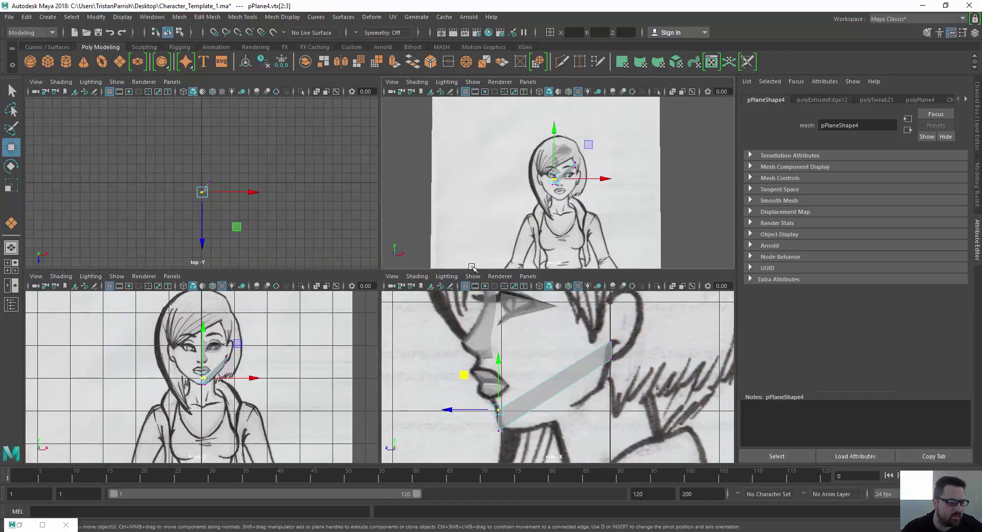
Insert three edge loops across the jaw strip between the chin and the ear.
{"action": "scroll", "coordinate": [287, 358], "scroll_direction": "up", "scroll_amount": 4}
{"action": "scroll", "coordinate": [526, 386], "scroll_direction": "up", "scroll_amount": 2}
{"action": "middle_click_drag", "start_coordinate": [526, 387], "coordinate": [529, 336], "text": "alt"}
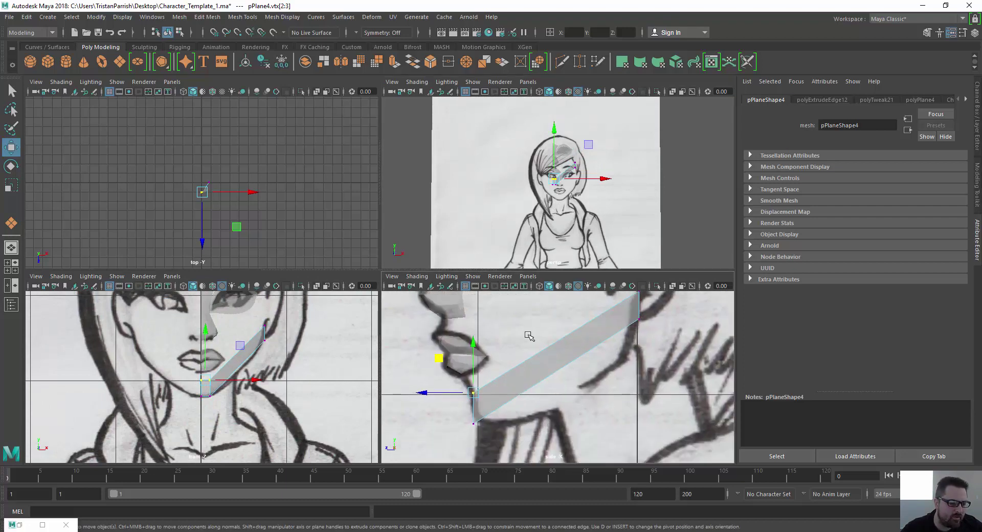
{"action": "left_click", "coordinate": [247, 16]}
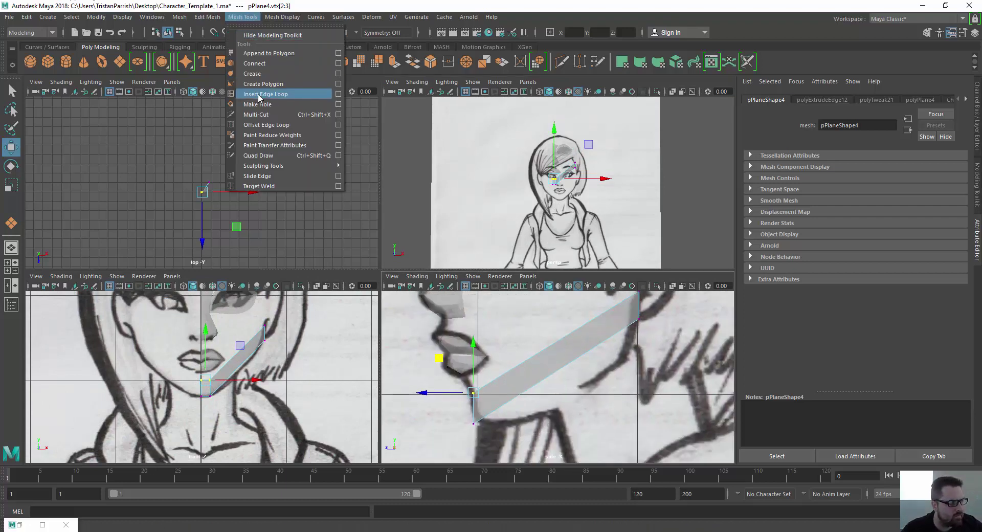
{"action": "left_click", "coordinate": [261, 93]}
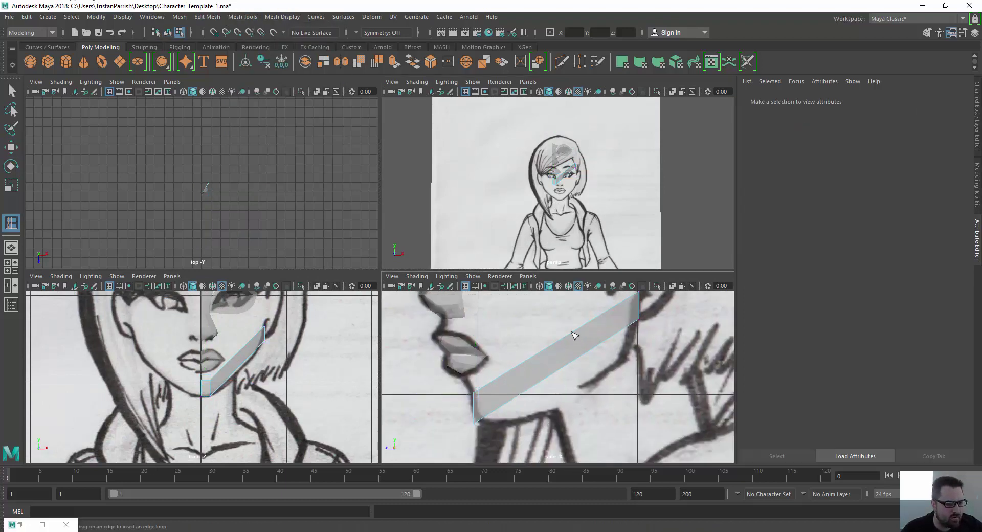
{"action": "left_click", "coordinate": [611, 322]}
{"action": "left_click", "coordinate": [557, 348]}
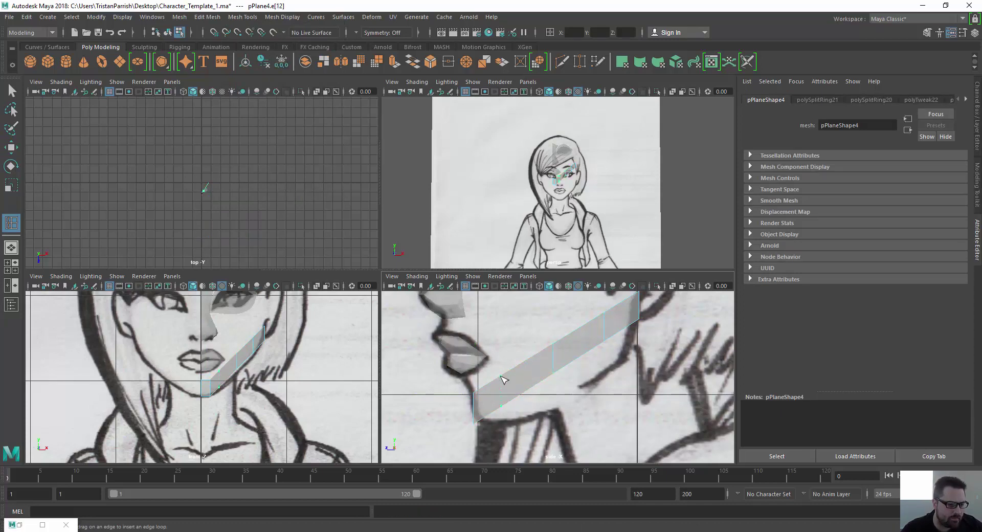
Move the three inserted edges of the jaw strip down onto the sketched jawline in the side view.
{"action": "key", "text": "w"}
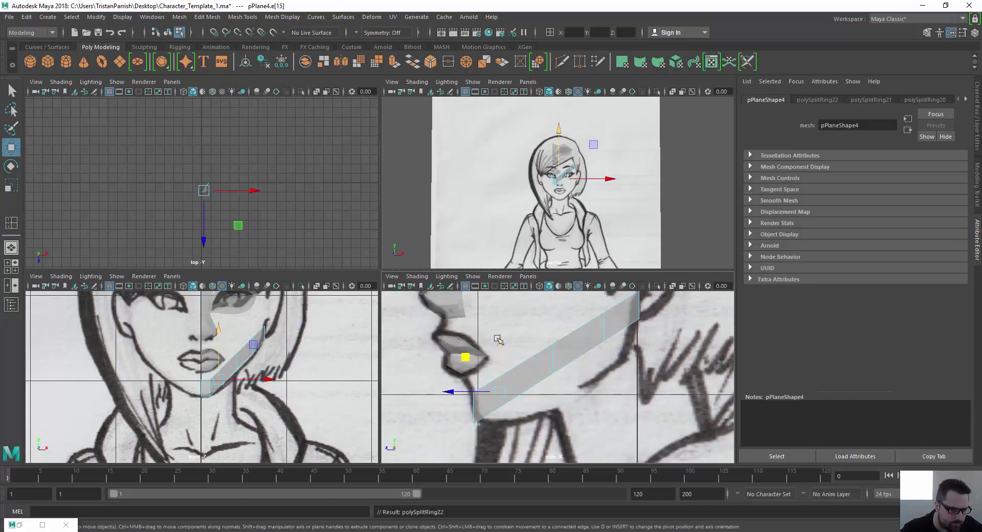
{"action": "left_click_drag", "start_coordinate": [498, 339], "coordinate": [503, 352]}
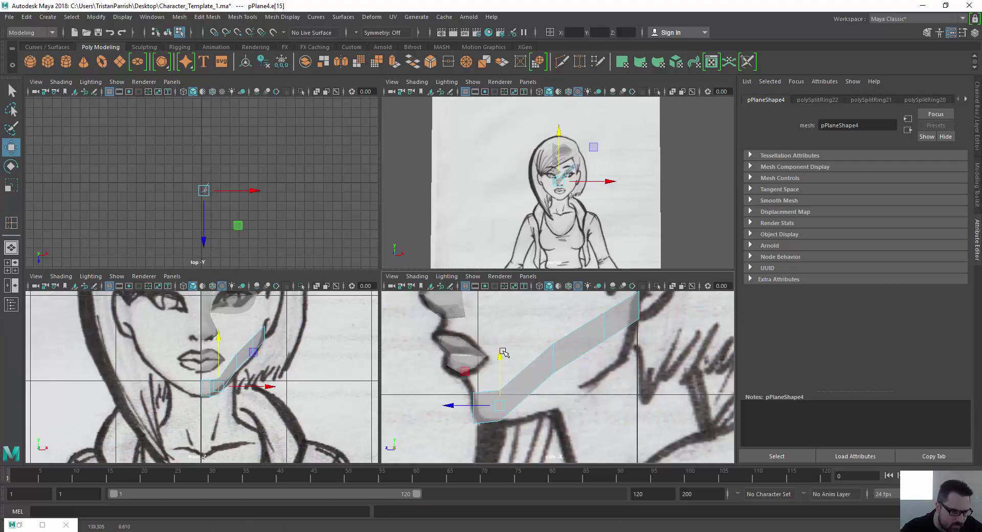
{"action": "left_click", "coordinate": [557, 354]}
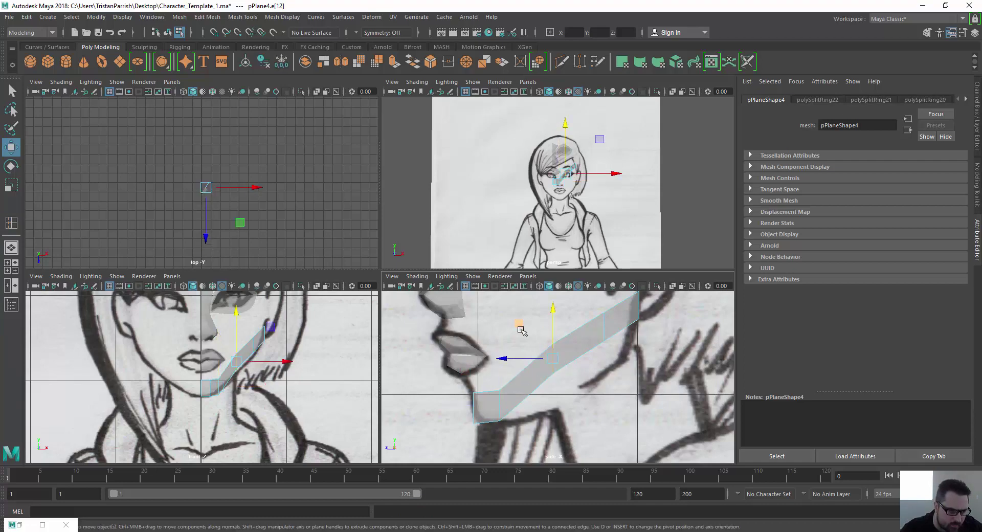
{"action": "left_click_drag", "start_coordinate": [520, 328], "coordinate": [529, 362]}
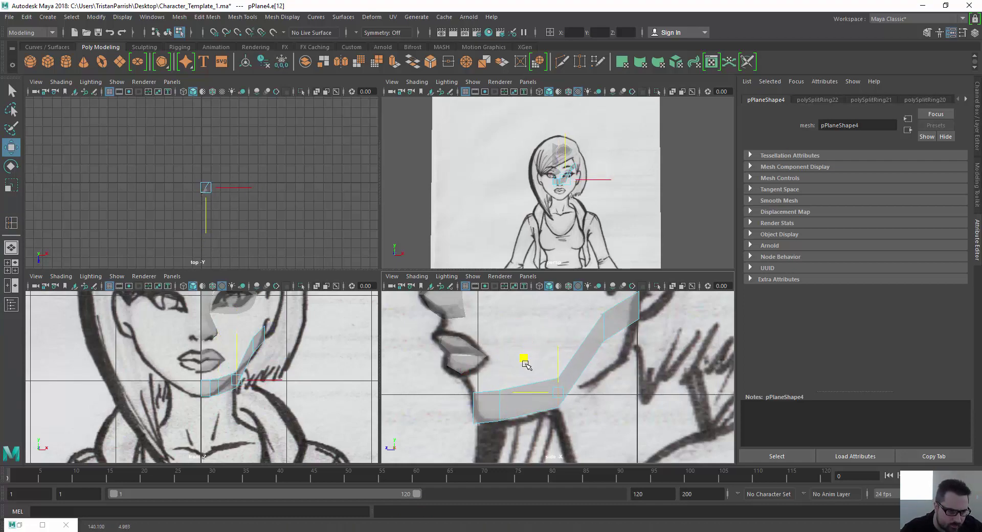
{"action": "left_click", "coordinate": [603, 326]}
{"action": "left_click_drag", "start_coordinate": [603, 326], "coordinate": [618, 345]}
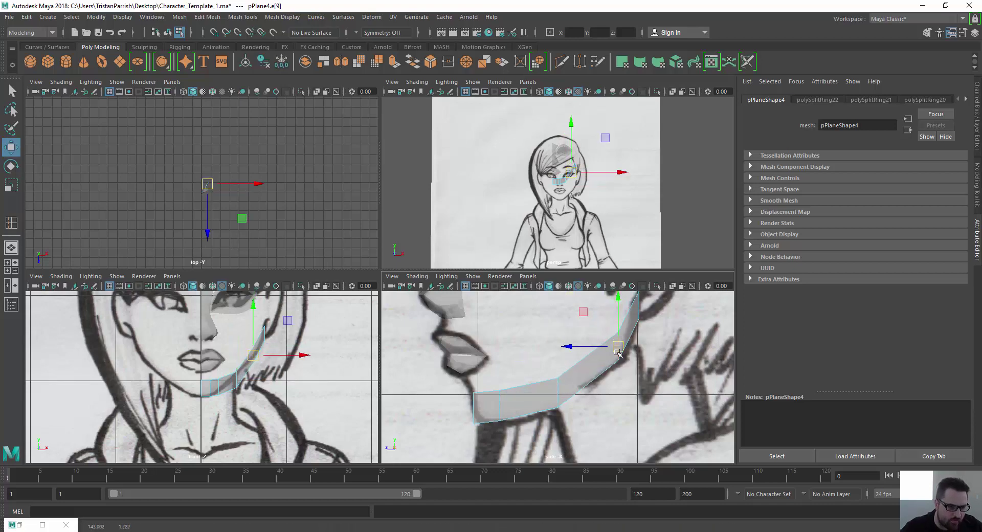
Move the upper vertices of the two edge loops nearest the ear forward in the side view to even out the strip's width.
{"action": "right_click_drag", "start_coordinate": [617, 352], "coordinate": [590, 326]}
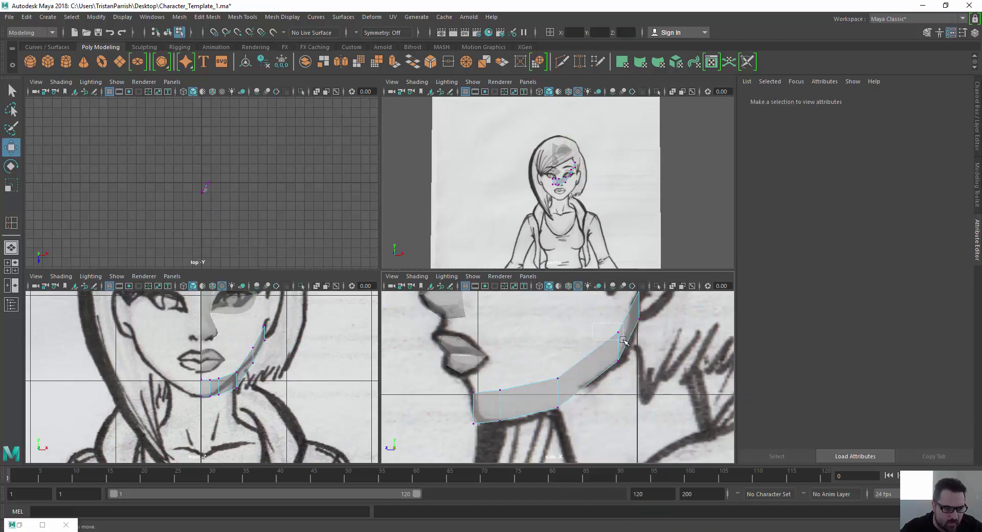
{"action": "left_click_drag", "start_coordinate": [623, 340], "coordinate": [599, 342]}
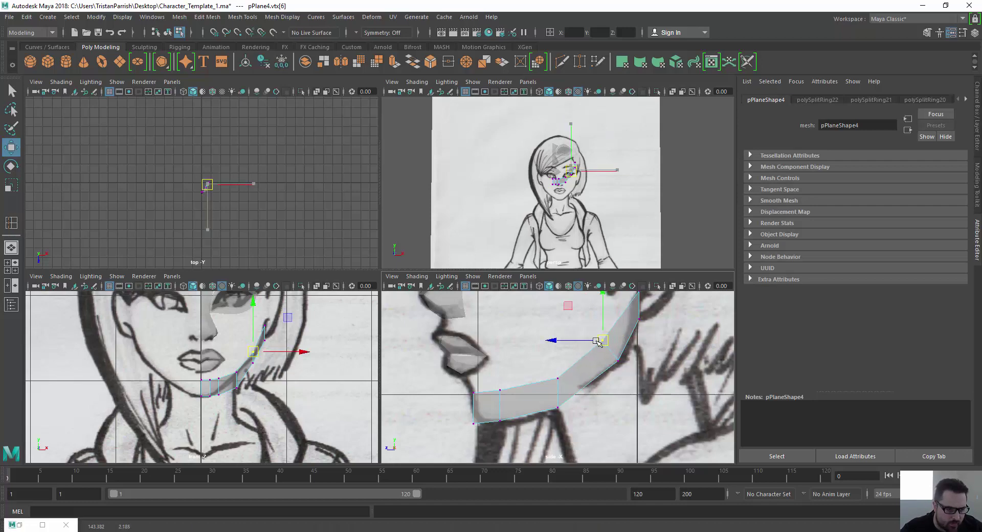
{"action": "left_click", "coordinate": [557, 378]}
{"action": "left_click_drag", "start_coordinate": [558, 378], "coordinate": [548, 383]}
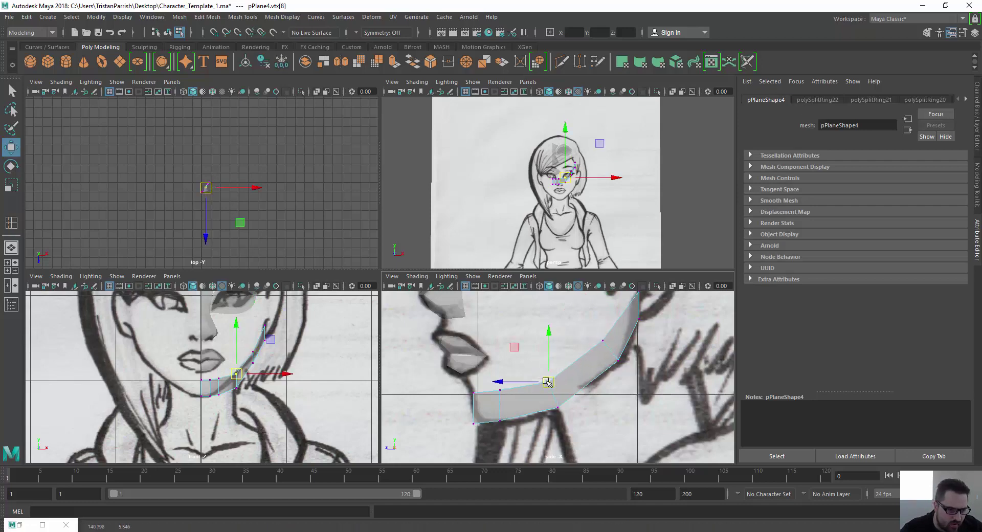
Move the upper ear-end vertex of the jaw strip down and forward in the side view.
{"action": "scroll", "coordinate": [592, 342], "scroll_direction": "down", "scroll_amount": 1}
{"action": "middle_click_drag", "start_coordinate": [601, 326], "coordinate": [543, 379], "text": "alt"}
{"action": "scroll", "coordinate": [543, 379], "scroll_direction": "up", "scroll_amount": 2}
{"action": "left_click", "coordinate": [572, 354]}
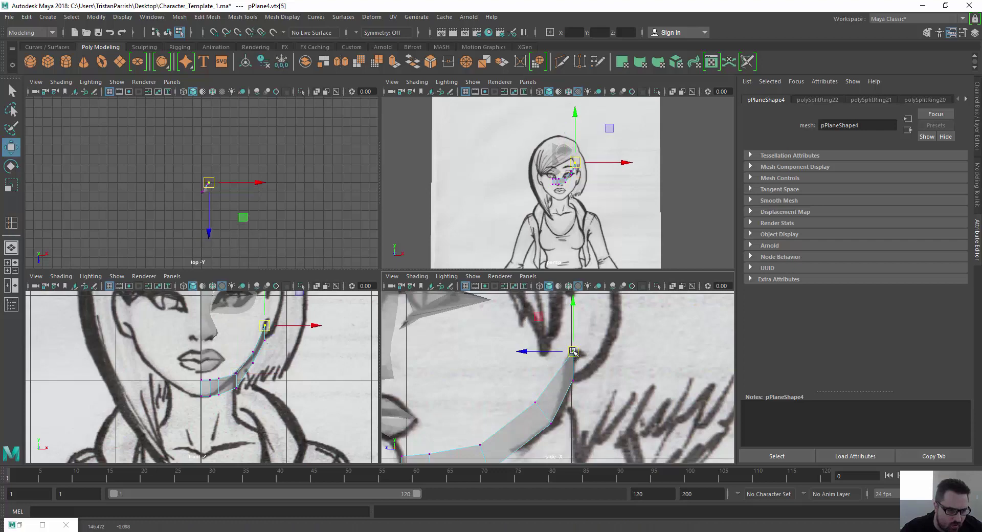
{"action": "left_click_drag", "start_coordinate": [572, 355], "coordinate": [557, 371]}
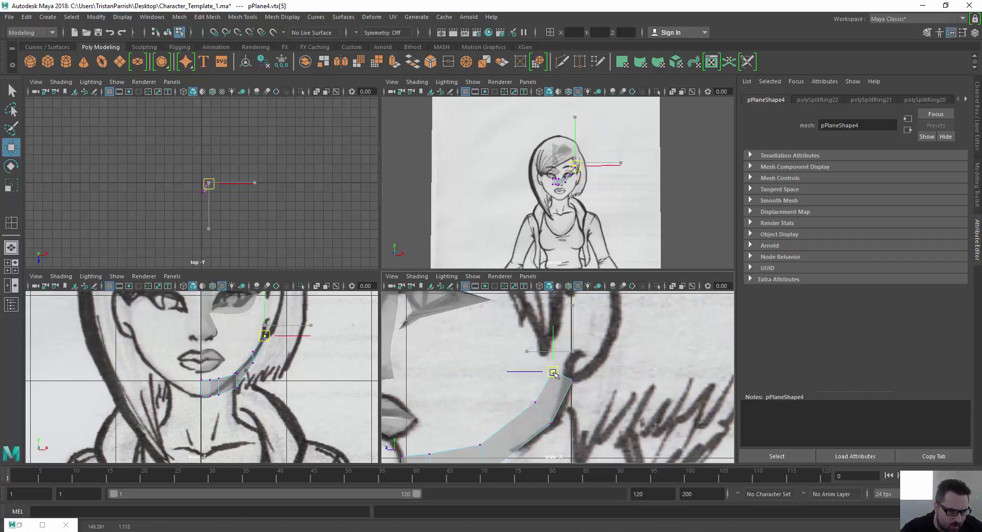
Move the upper vertex of the edge loop nearest the chin slightly down and back in the side view.
{"action": "middle_click_drag", "start_coordinate": [444, 424], "coordinate": [506, 357], "text": "alt"}
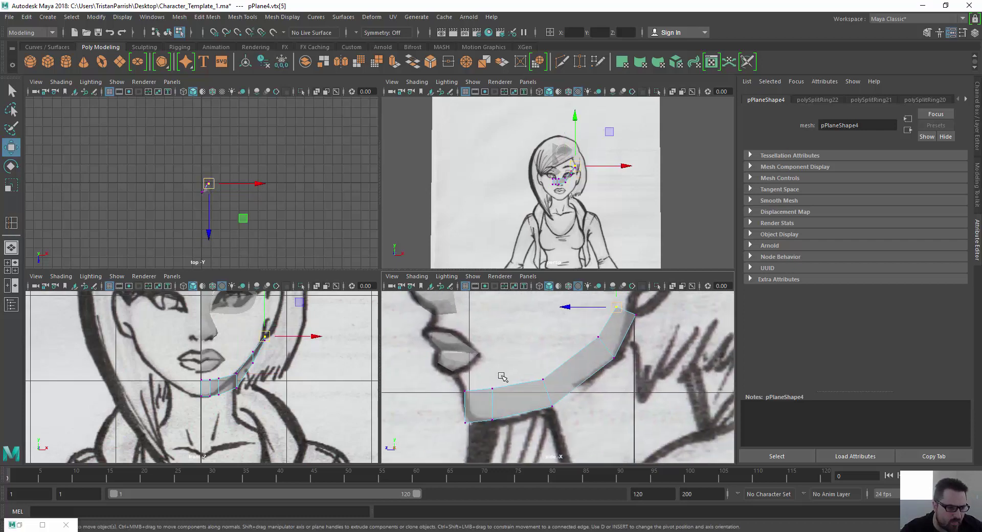
{"action": "left_click", "coordinate": [491, 389]}
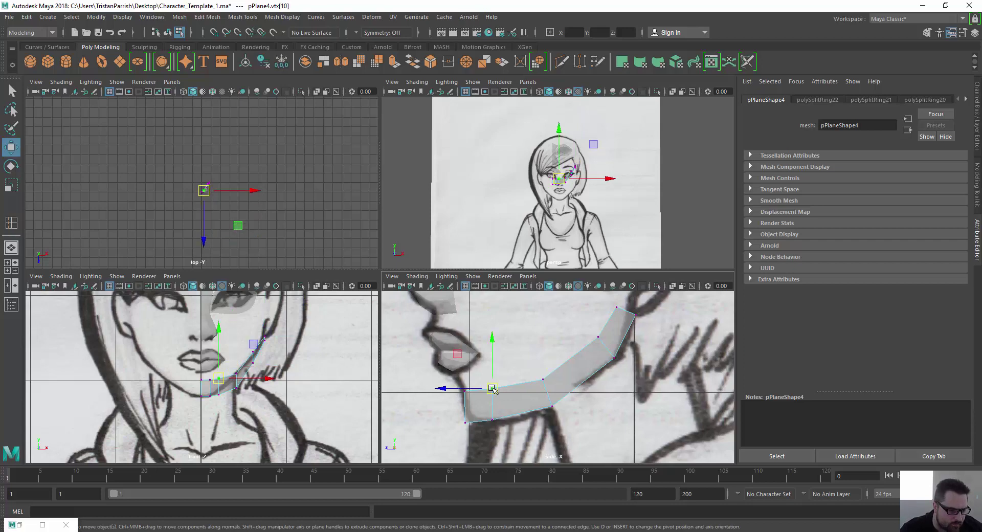
{"action": "left_click_drag", "start_coordinate": [457, 354], "coordinate": [466, 359]}
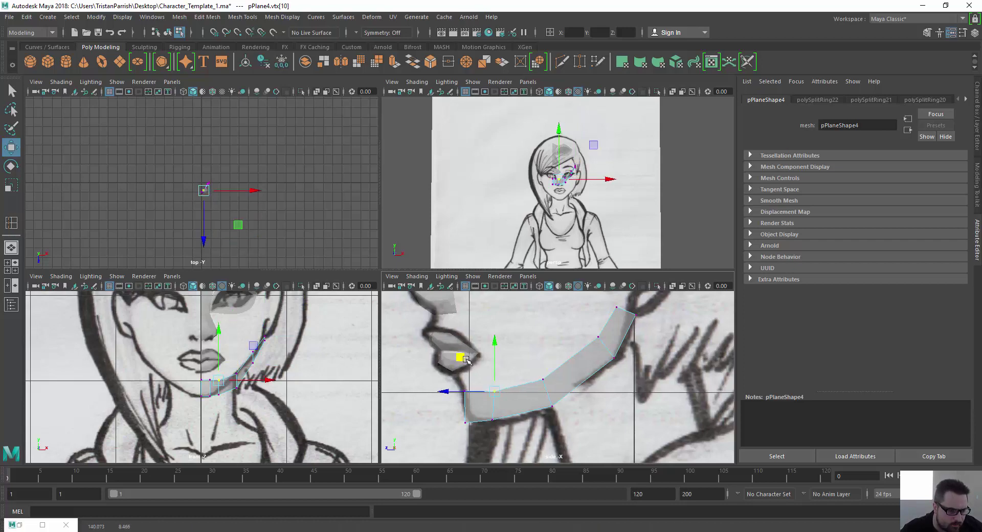
Move the vertex pairs of the two edge loops nearest the ear inward in the front view.
{"action": "scroll", "coordinate": [558, 332], "scroll_direction": "up", "scroll_amount": 3}
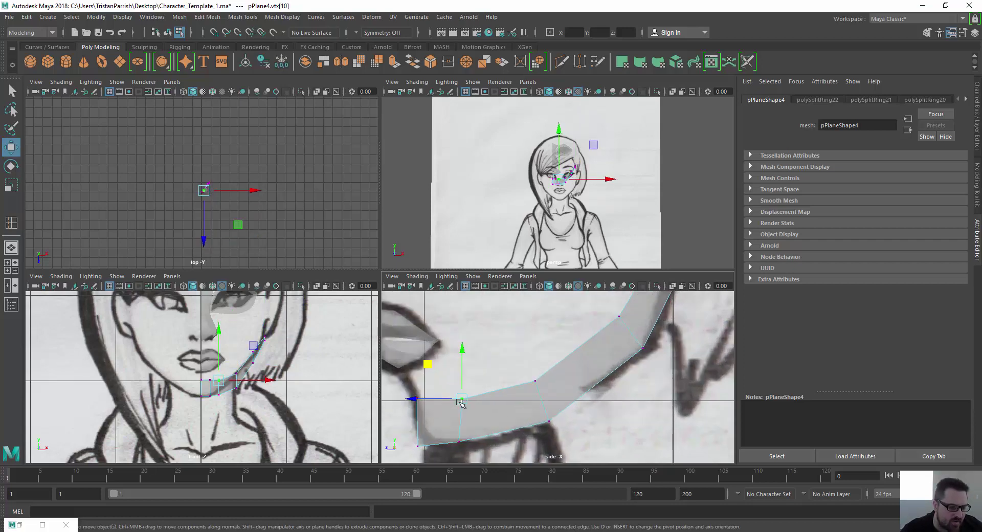
{"action": "scroll", "coordinate": [217, 390], "scroll_direction": "up", "scroll_amount": 1}
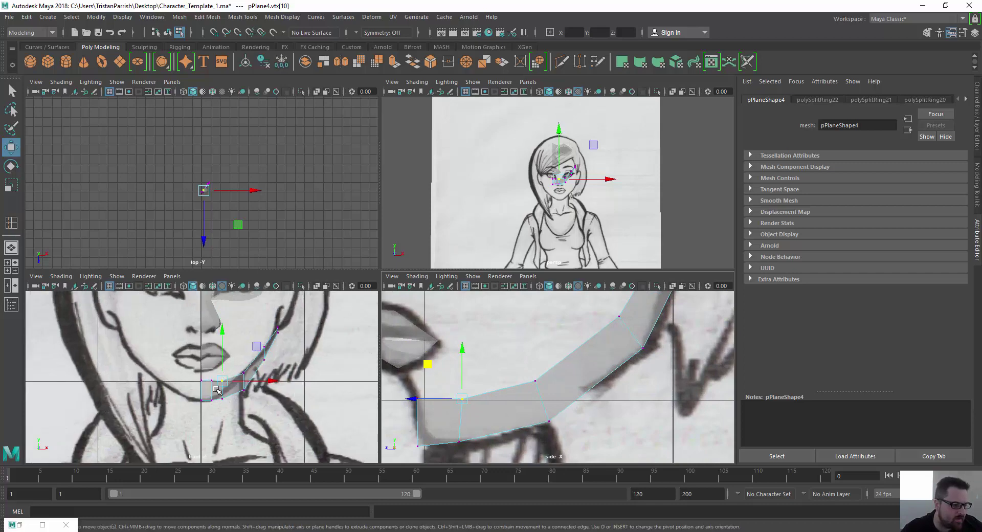
{"action": "scroll", "coordinate": [245, 377], "scroll_direction": "up", "scroll_amount": 1}
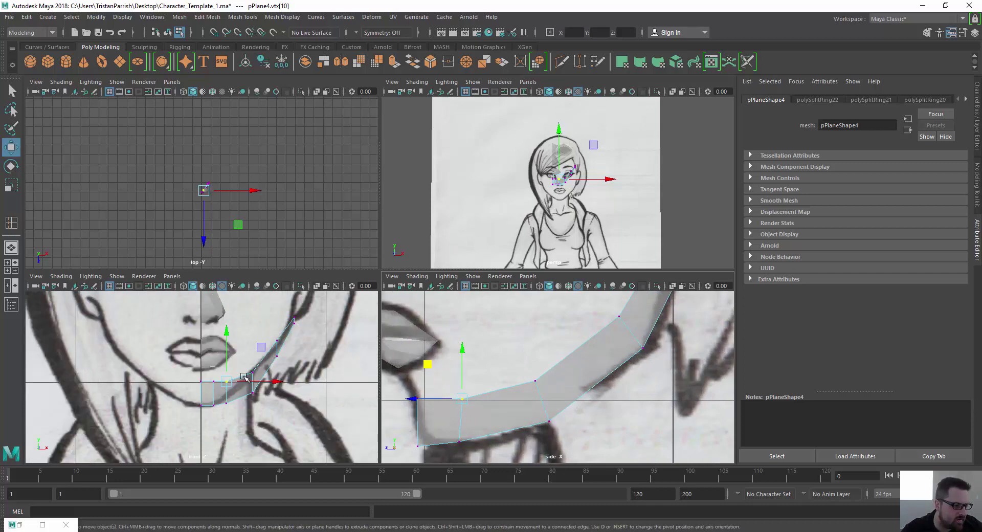
{"action": "scroll", "coordinate": [266, 351], "scroll_direction": "up", "scroll_amount": 2}
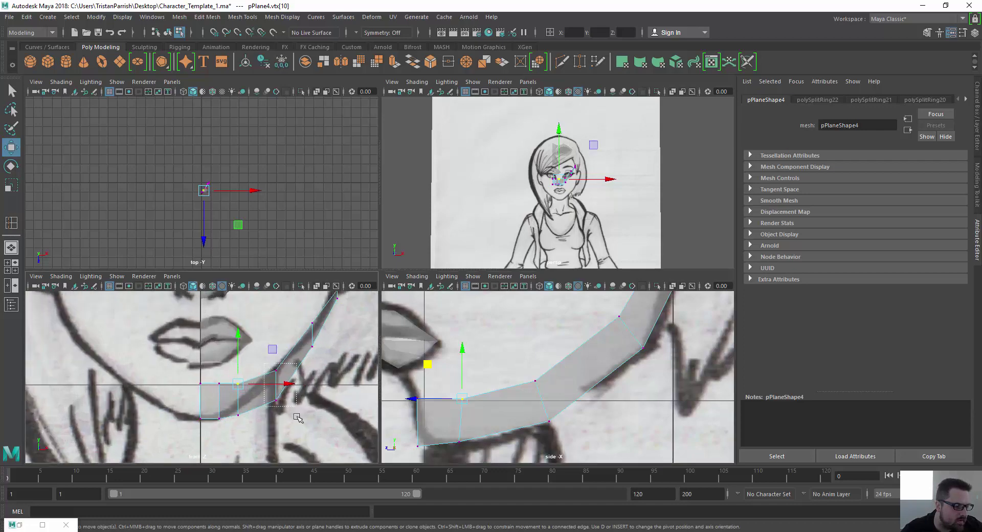
{"action": "left_click_drag", "start_coordinate": [298, 419], "coordinate": [304, 385]}
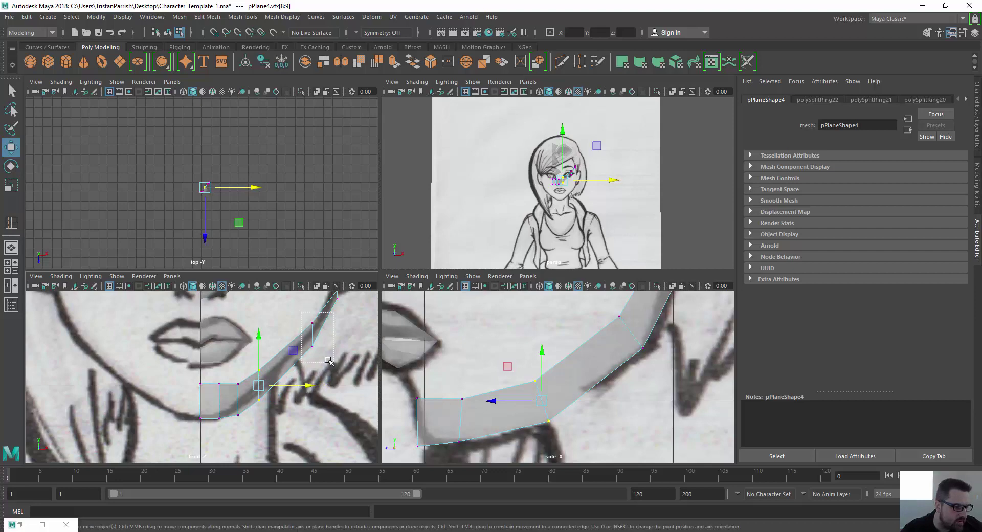
{"action": "left_click_drag", "start_coordinate": [301, 318], "coordinate": [352, 335]}
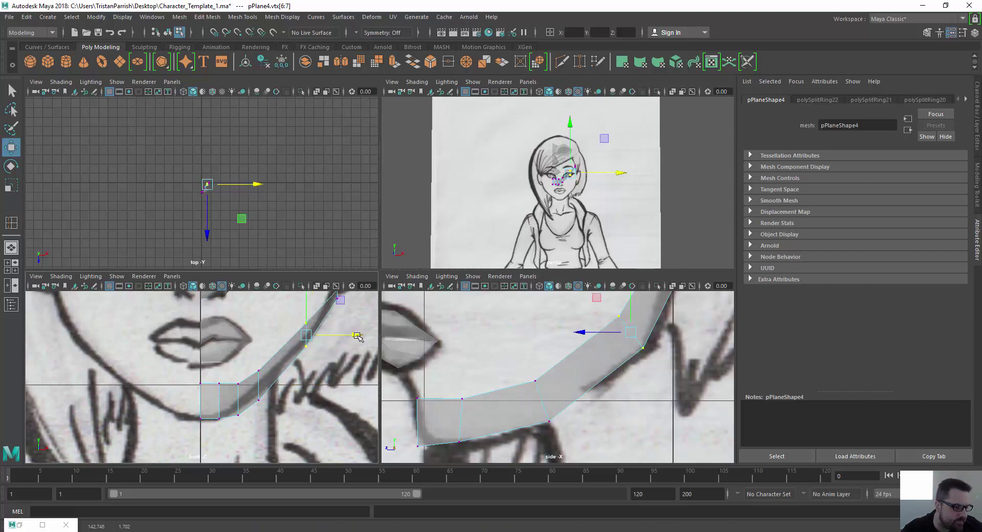
Shift the vertex pairs of the two edge loops nearest the chin slightly outward in the front view, checking the jaw curve in perspective.
{"action": "scroll", "coordinate": [524, 191], "scroll_direction": "down", "scroll_amount": 4}
{"action": "scroll", "coordinate": [523, 191], "scroll_direction": "up", "scroll_amount": 8}
{"action": "mouse_move", "coordinate": [524, 190]}
{"action": "left_mouse_down", "text": "alt"}
{"action": "mouse_move", "coordinate": [474, 219]}
{"action": "mouse_move", "coordinate": [566, 126]}
{"action": "mouse_move", "coordinate": [566, 100]}
{"action": "mouse_move", "coordinate": [587, 164]}
{"action": "mouse_move", "coordinate": [484, 219]}
{"action": "mouse_move", "coordinate": [572, 165]}
{"action": "mouse_move", "coordinate": [609, 221]}
{"action": "left_mouse_up", "text": "alt"}
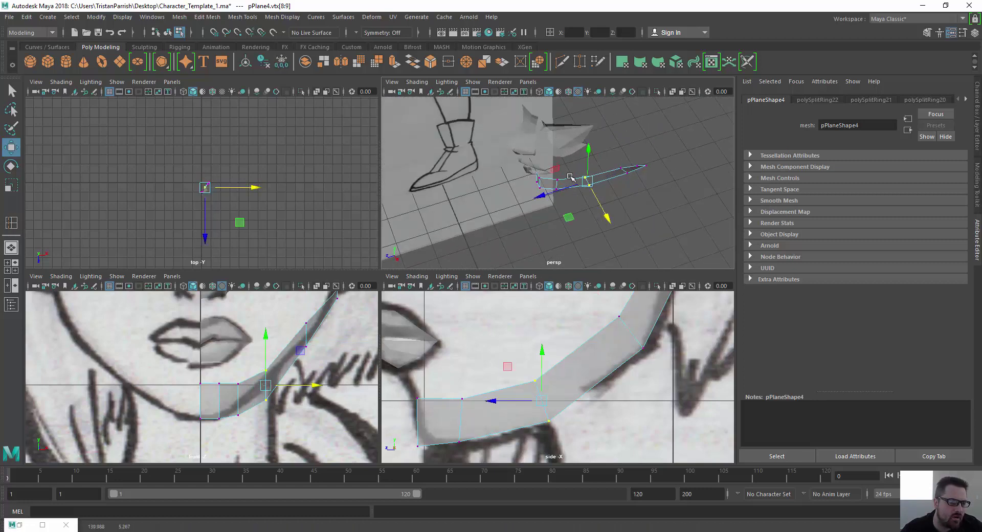
{"action": "left_click_drag", "start_coordinate": [571, 177], "coordinate": [579, 225]}
{"action": "mouse_move", "coordinate": [470, 208]}
{"action": "left_mouse_down", "text": "alt"}
{"action": "mouse_move", "coordinate": [550, 138]}
{"action": "mouse_move", "coordinate": [532, 182]}
{"action": "mouse_move", "coordinate": [526, 156]}
{"action": "mouse_move", "coordinate": [504, 201]}
{"action": "mouse_move", "coordinate": [512, 209]}
{"action": "mouse_move", "coordinate": [500, 275]}
{"action": "mouse_move", "coordinate": [464, 282]}
{"action": "mouse_move", "coordinate": [484, 163]}
{"action": "mouse_move", "coordinate": [511, 201]}
{"action": "mouse_move", "coordinate": [582, 185]}
{"action": "mouse_move", "coordinate": [577, 208]}
{"action": "mouse_move", "coordinate": [617, 184]}
{"action": "left_mouse_up", "text": "alt"}
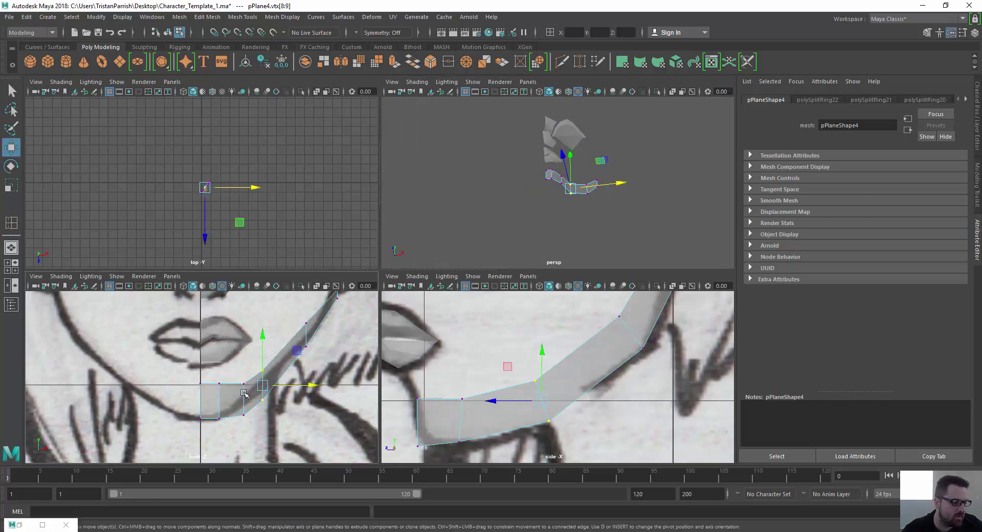
{"action": "left_click_drag", "start_coordinate": [280, 432], "coordinate": [282, 432]}
Examine the ear end of the jaw strip against the sketched jawline in the front view.
{"action": "right_click_drag", "start_coordinate": [282, 432], "coordinate": [266, 352], "text": "alt"}
{"action": "middle_click_drag", "start_coordinate": [272, 336], "coordinate": [281, 417], "text": "alt"}
{"action": "right_click_drag", "start_coordinate": [280, 417], "coordinate": [189, 402], "text": "alt"}
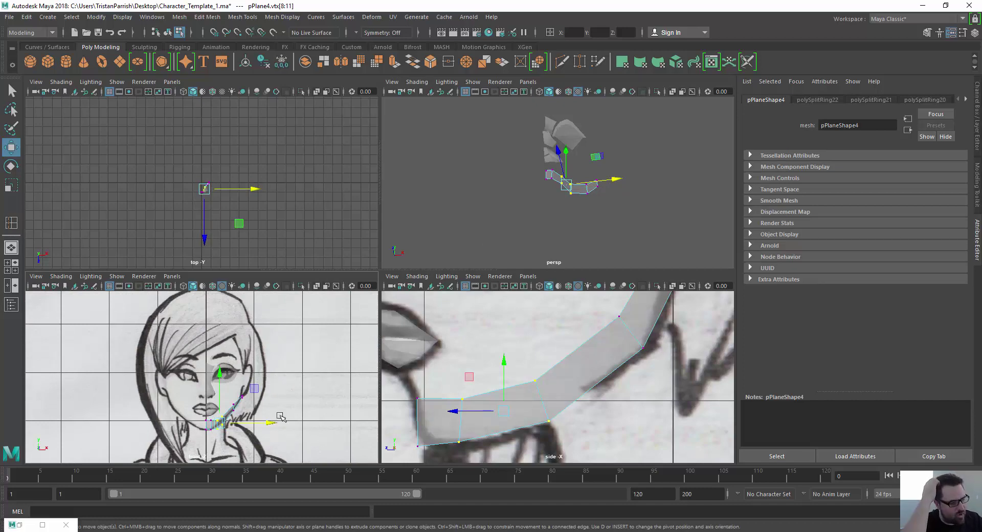
{"action": "right_click_drag", "start_coordinate": [112, 388], "coordinate": [224, 413], "text": "alt"}
{"action": "left_click_drag", "start_coordinate": [532, 188], "coordinate": [532, 187], "text": "alt"}
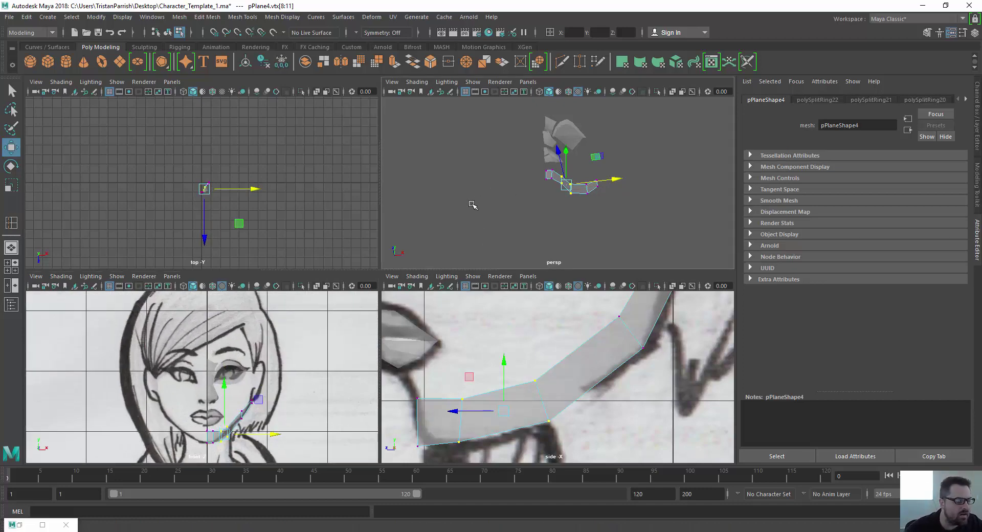
{"action": "scroll", "coordinate": [315, 358], "scroll_direction": "up", "scroll_amount": 6}
{"action": "middle_click_drag", "start_coordinate": [286, 352], "coordinate": [184, 273], "text": "alt"}
{"action": "scroll", "coordinate": [204, 307], "scroll_direction": "up", "scroll_amount": 3}
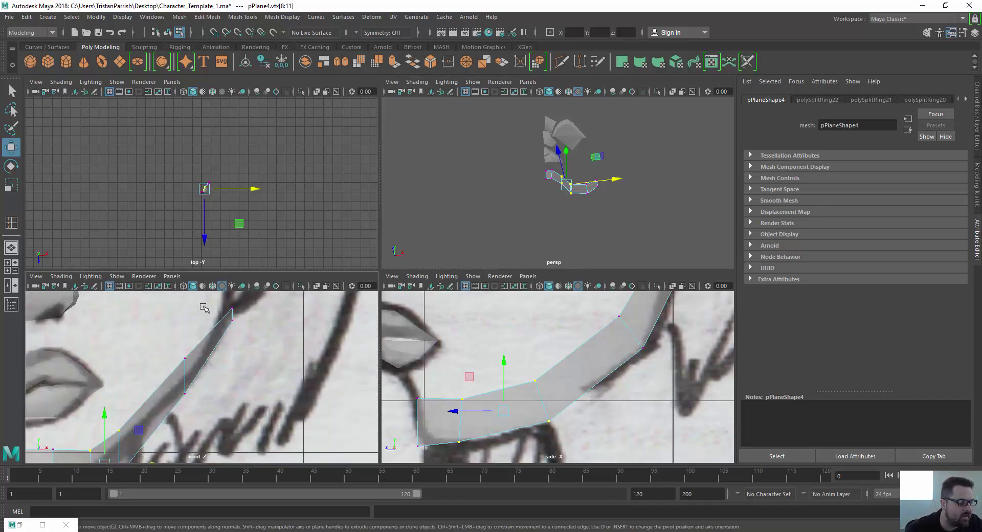
Nudge the vertex pair at the ear end of the jaw strip slightly inward in the front view.
{"action": "left_click_drag", "start_coordinate": [277, 337], "coordinate": [279, 337]}
{"action": "middle_click_drag", "start_coordinate": [177, 298], "coordinate": [197, 357], "text": "alt"}
{"action": "left_click_drag", "start_coordinate": [301, 374], "coordinate": [298, 374]}
Examine the sketched ear and the end of the jaw strip in the front and side views.
{"action": "scroll", "coordinate": [211, 387], "scroll_direction": "down", "scroll_amount": 5}
{"action": "scroll", "coordinate": [522, 322], "scroll_direction": "down", "scroll_amount": 4}
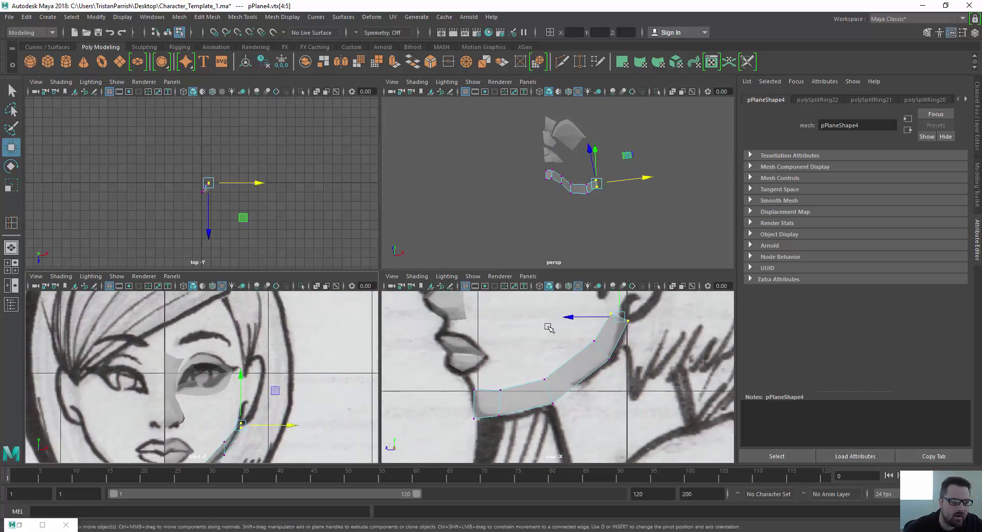
{"action": "middle_click_drag", "start_coordinate": [547, 329], "coordinate": [521, 424], "text": "alt"}
{"action": "scroll", "coordinate": [521, 425], "scroll_direction": "down", "scroll_amount": 1}
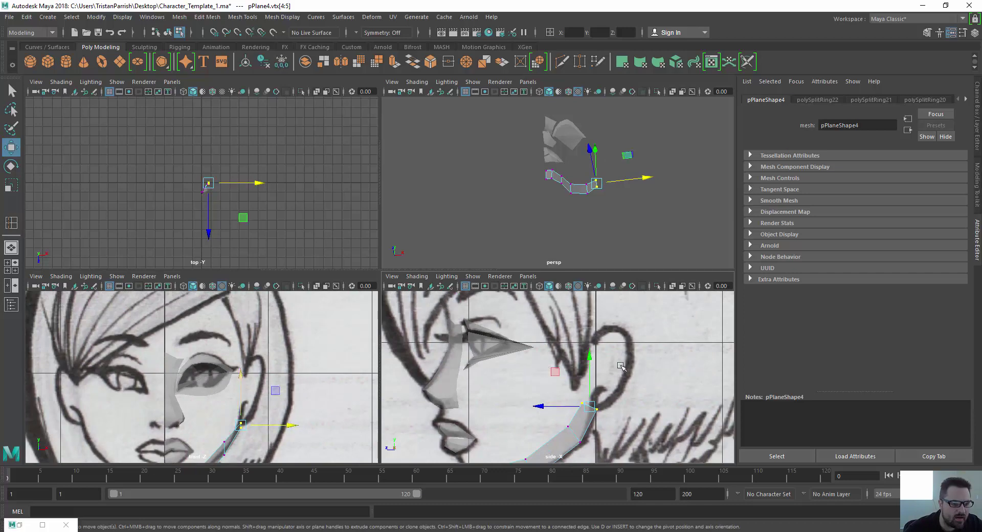
{"action": "scroll", "coordinate": [534, 355], "scroll_direction": "down", "scroll_amount": 2}
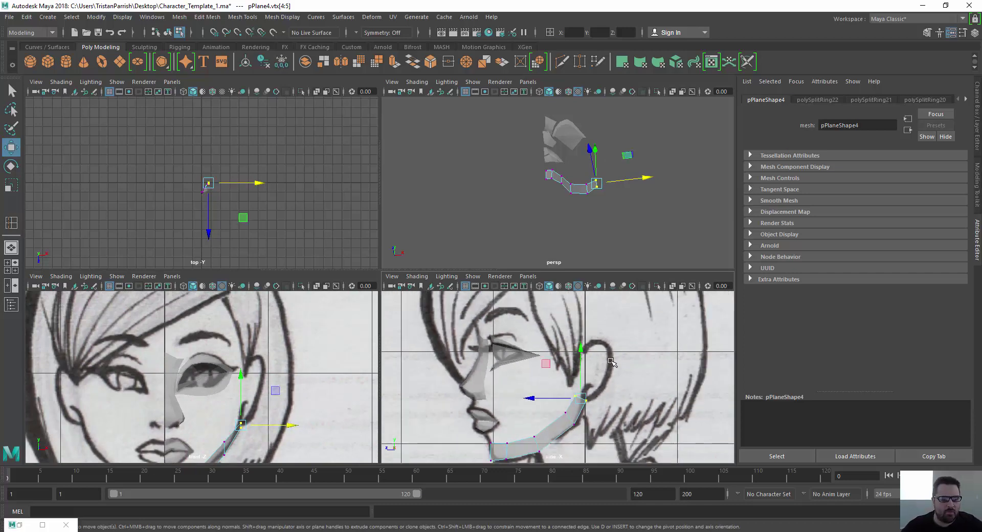
{"action": "middle_click_drag", "start_coordinate": [577, 346], "coordinate": [506, 292], "text": "alt"}
{"action": "scroll", "coordinate": [506, 306], "scroll_direction": "up", "scroll_amount": 4}
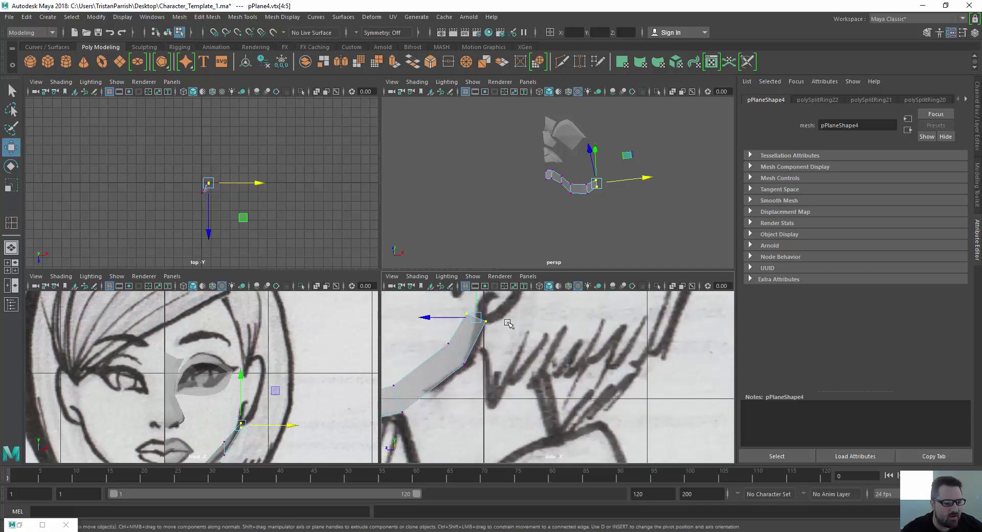
{"action": "middle_click_drag", "start_coordinate": [501, 331], "coordinate": [585, 427], "text": "alt"}
{"action": "middle_click_drag", "start_coordinate": [536, 317], "coordinate": [538, 292], "text": "alt"}
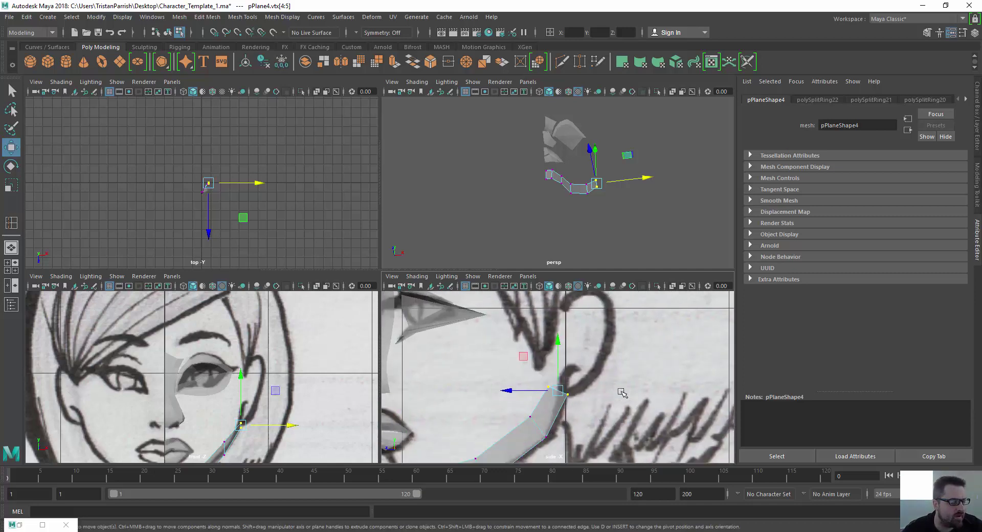
Draw a new polygon plane over the middle of the sketched ear in the enlarged side view.
{"action": "key", "text": "space"}
{"action": "scroll", "coordinate": [514, 386], "scroll_direction": "down", "scroll_amount": 3}
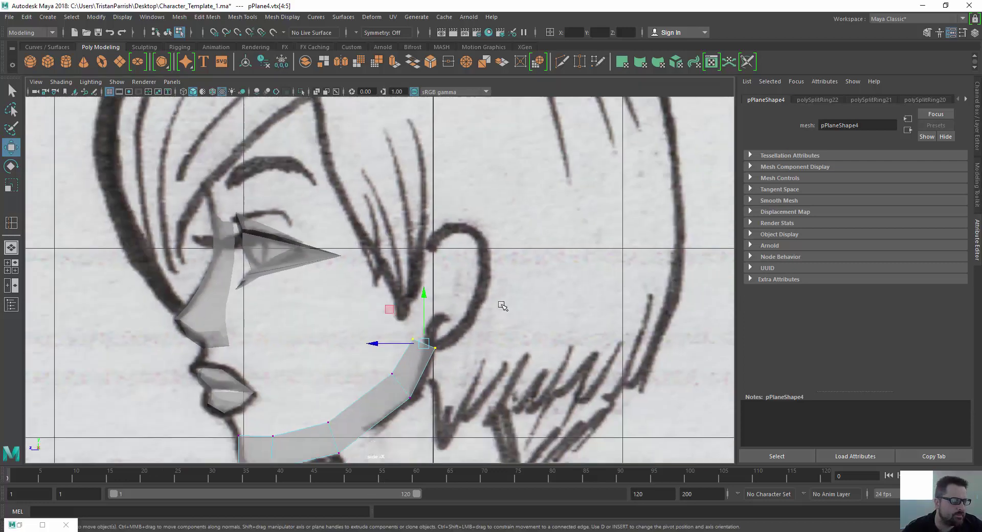
{"action": "left_click", "coordinate": [119, 62]}
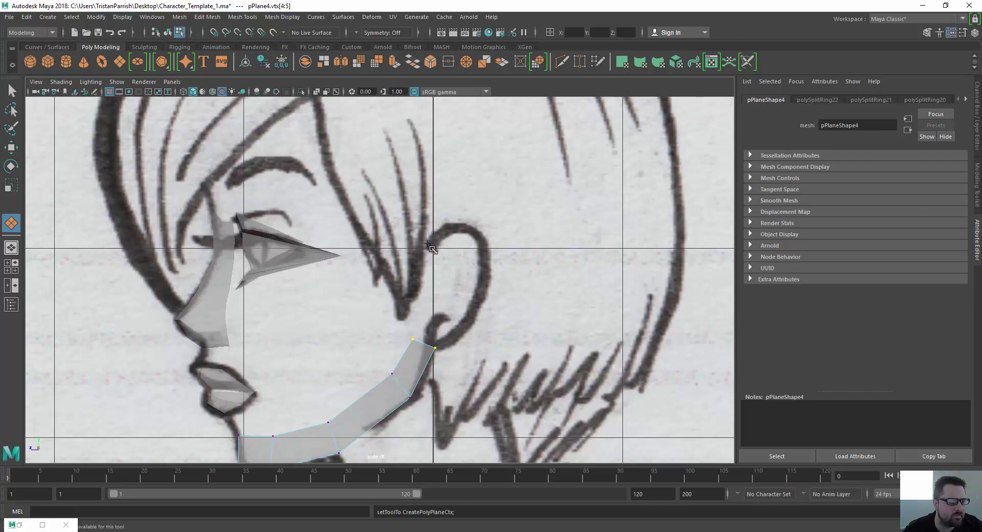
{"action": "left_click_drag", "start_coordinate": [426, 245], "coordinate": [480, 316]}
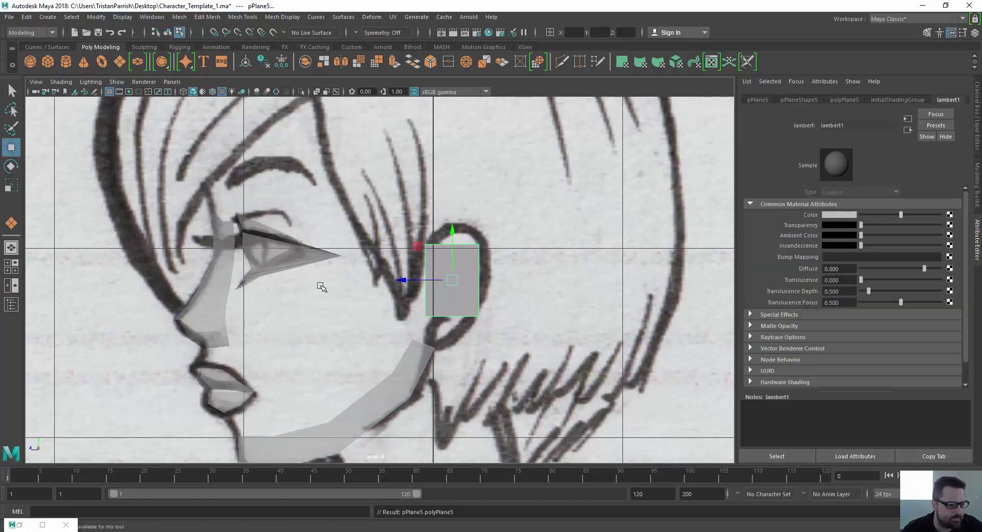
{"action": "scroll", "coordinate": [393, 254], "scroll_direction": "down", "scroll_amount": 5}
{"action": "scroll", "coordinate": [345, 287], "scroll_direction": "up", "scroll_amount": 8}
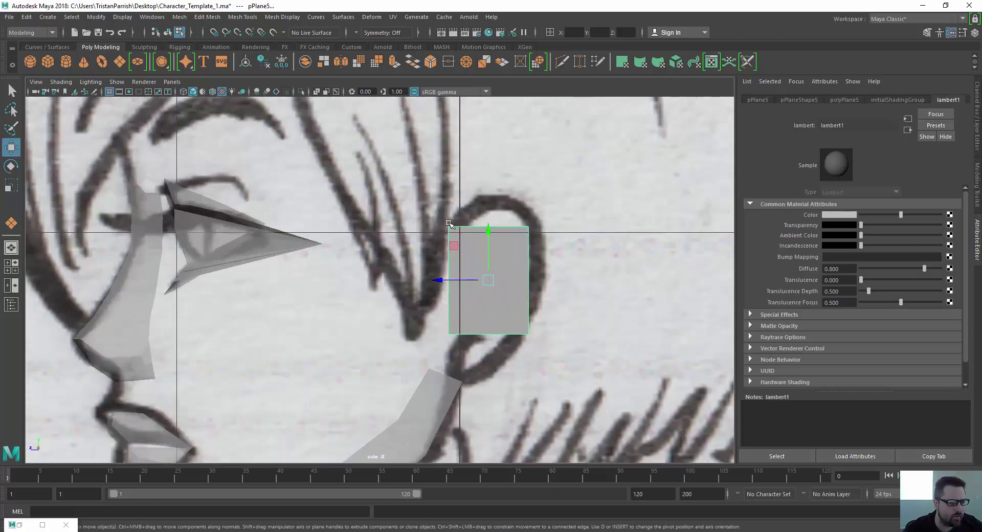
Move the four corner vertices of the ear plane to fit the sketched ear outline in the side view.
{"action": "right_click", "coordinate": [452, 239]}
{"action": "right_click_drag", "start_coordinate": [452, 239], "coordinate": [401, 241]}
{"action": "left_click", "coordinate": [448, 227]}
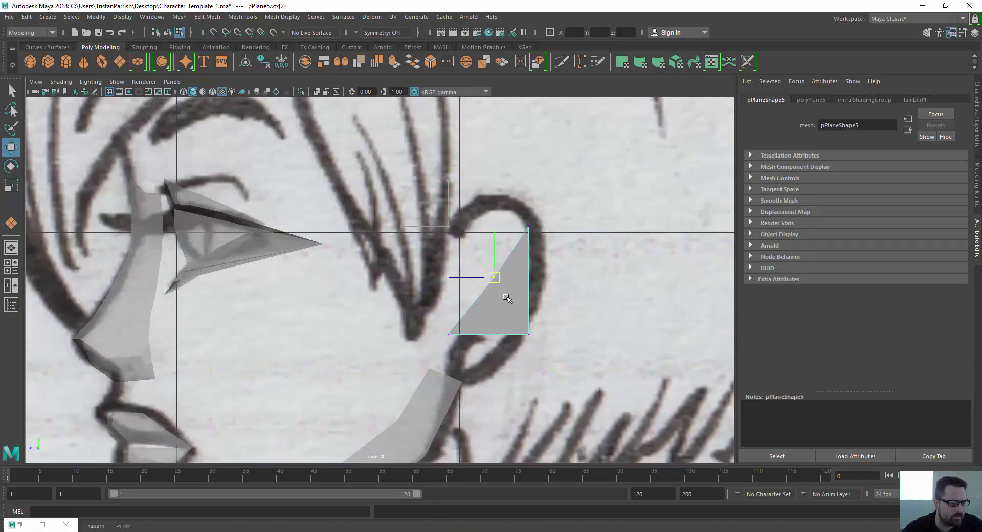
{"action": "left_click_drag", "start_coordinate": [448, 227], "coordinate": [455, 240]}
{"action": "left_click", "coordinate": [449, 334]}
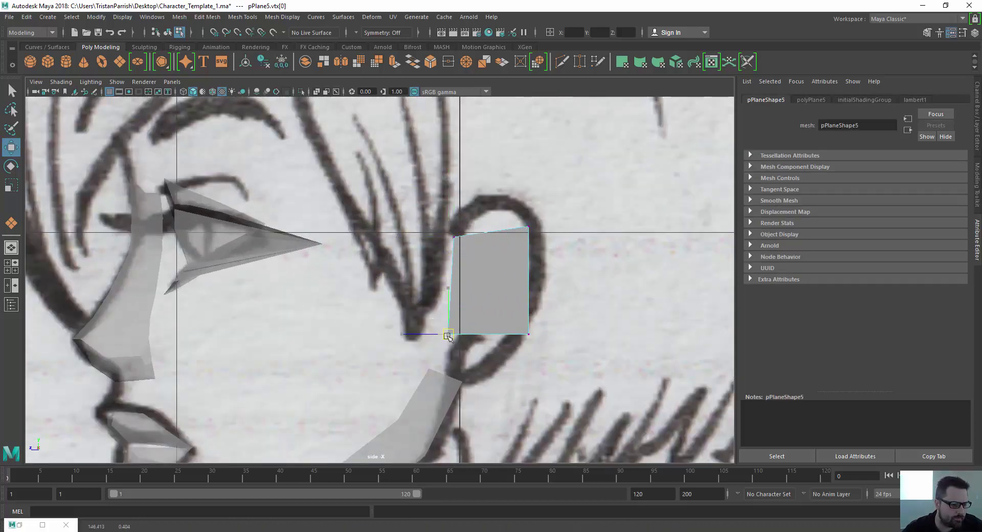
{"action": "left_click_drag", "start_coordinate": [449, 334], "coordinate": [465, 335]}
{"action": "left_click_drag", "start_coordinate": [514, 218], "coordinate": [543, 233]}
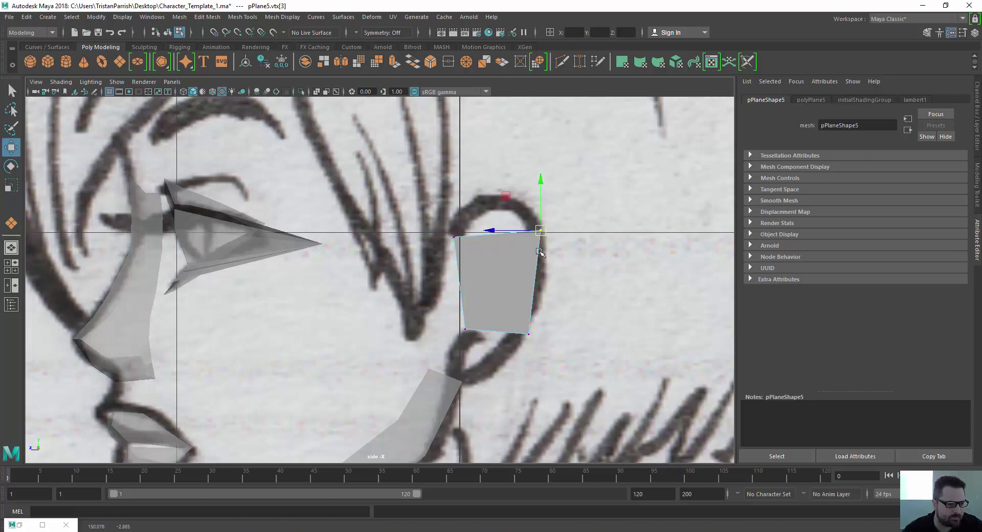
{"action": "left_click_drag", "start_coordinate": [518, 311], "coordinate": [529, 339]}
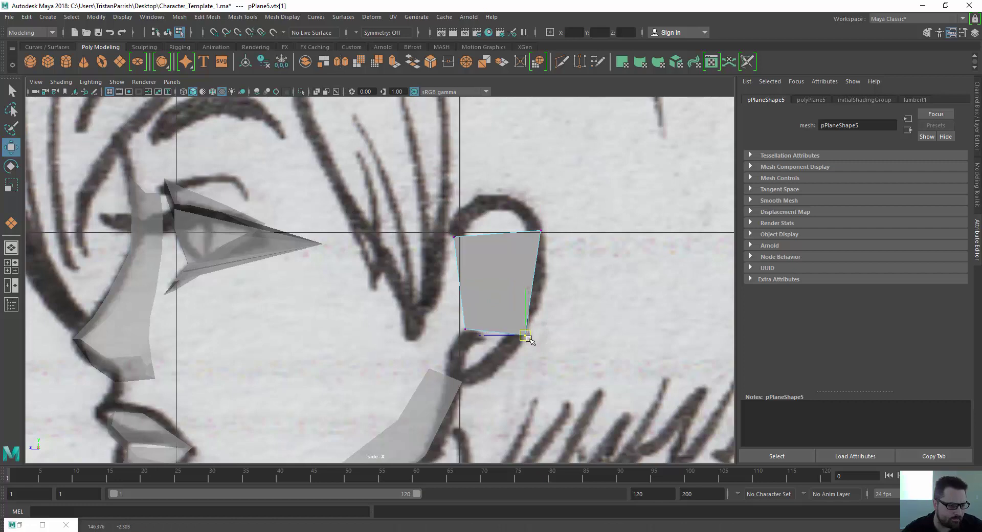
Extrude the ear plane's upper edge upward and fit its two new vertices to the top of the sketched ear.
{"action": "right_click_drag", "start_coordinate": [497, 259], "coordinate": [494, 221]}
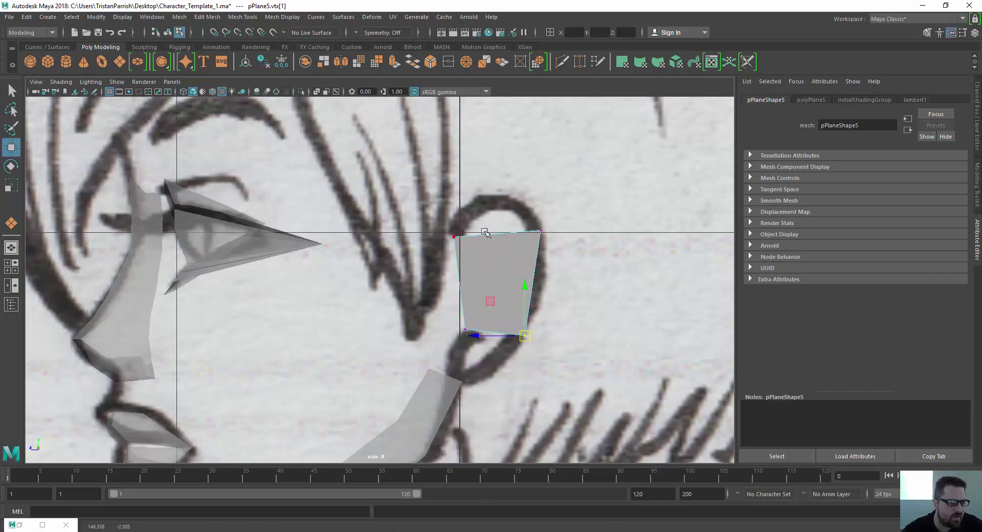
{"action": "left_click", "coordinate": [484, 234]}
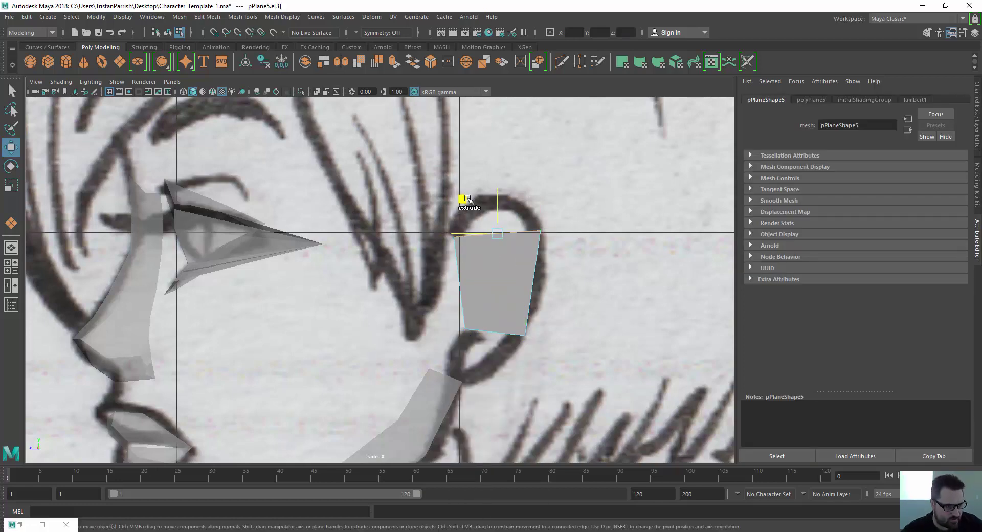
{"action": "left_click_drag", "start_coordinate": [467, 199], "coordinate": [453, 160], "text": "shift"}
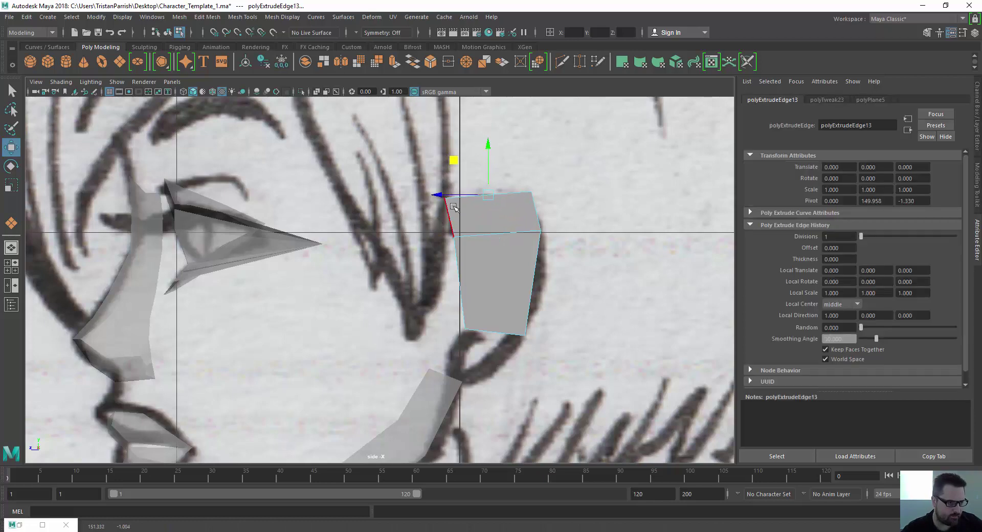
{"action": "right_click_drag", "start_coordinate": [452, 207], "coordinate": [415, 202]}
{"action": "left_click_drag", "start_coordinate": [435, 181], "coordinate": [449, 207]}
{"action": "left_click_drag", "start_coordinate": [410, 164], "coordinate": [432, 168]}
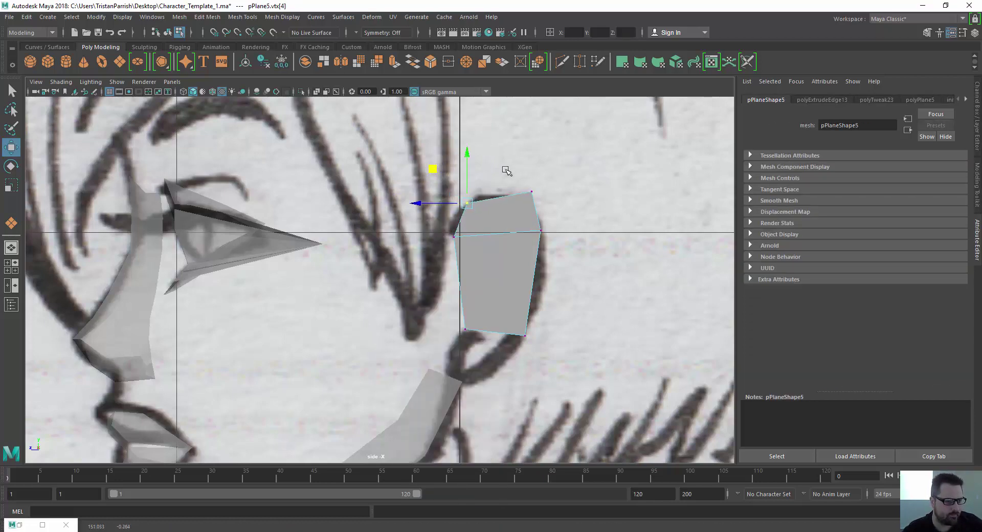
{"action": "left_click", "coordinate": [532, 190]}
{"action": "middle_click_drag", "start_coordinate": [495, 160], "coordinate": [515, 149]}
Extrude the ear plane's lower edge down toward the lobe and move its front vertex onto the sketched outline.
{"action": "scroll", "coordinate": [457, 263], "scroll_direction": "up", "scroll_amount": 3}
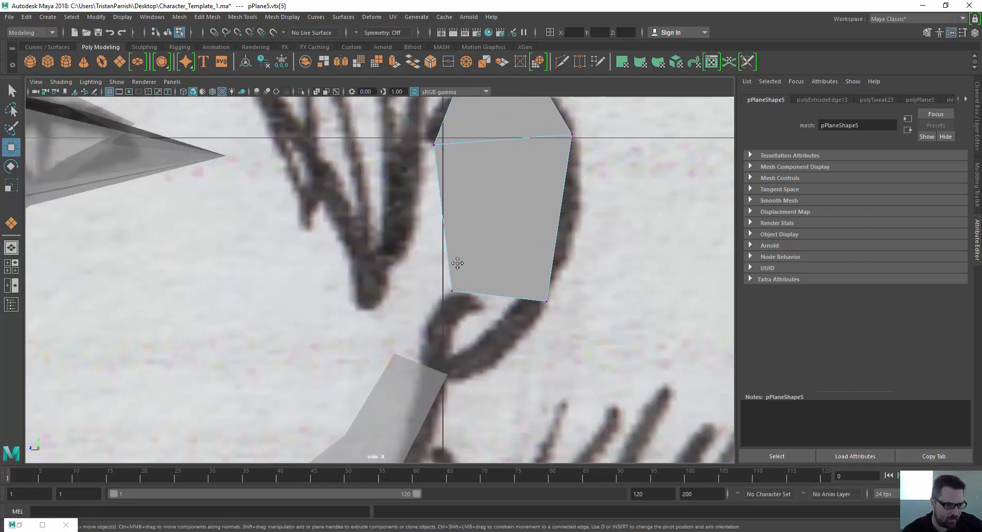
{"action": "right_click_drag", "start_coordinate": [490, 299], "coordinate": [486, 220]}
{"action": "left_click", "coordinate": [493, 296]}
{"action": "middle_click_drag", "start_coordinate": [455, 261], "coordinate": [428, 314], "text": "shift"}
{"action": "right_click_drag", "start_coordinate": [424, 248], "coordinate": [373, 246]}
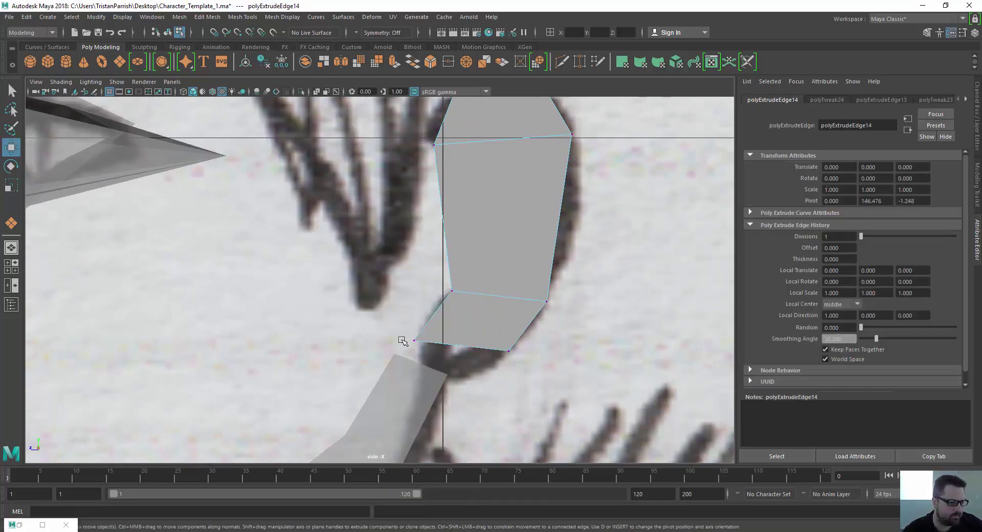
{"action": "left_click", "coordinate": [412, 340]}
{"action": "left_click_drag", "start_coordinate": [414, 340], "coordinate": [428, 324]}
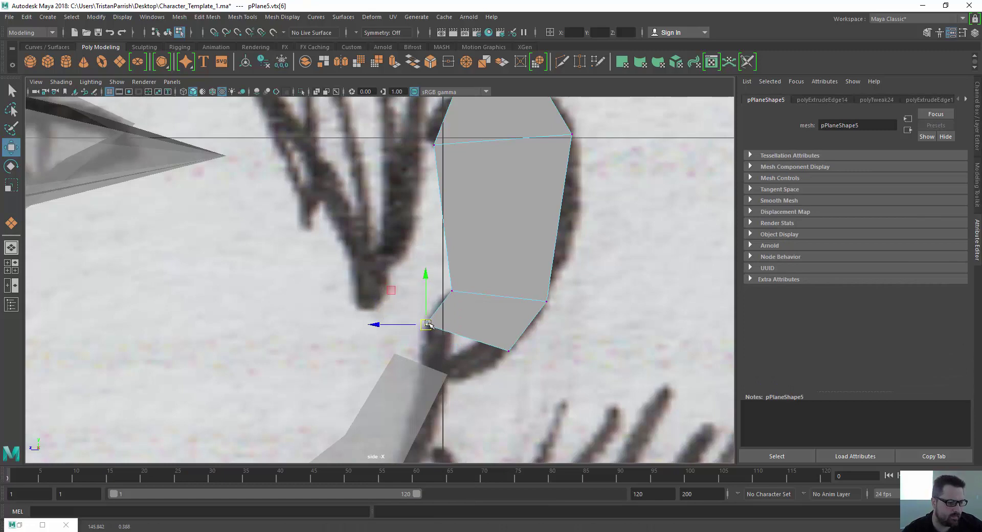
Extrude the ear's lower edge again to the lobe and place its two new vertices beside the end of the jaw strip.
{"action": "right_click_drag", "start_coordinate": [485, 263], "coordinate": [483, 222]}
{"action": "left_click", "coordinate": [480, 334]}
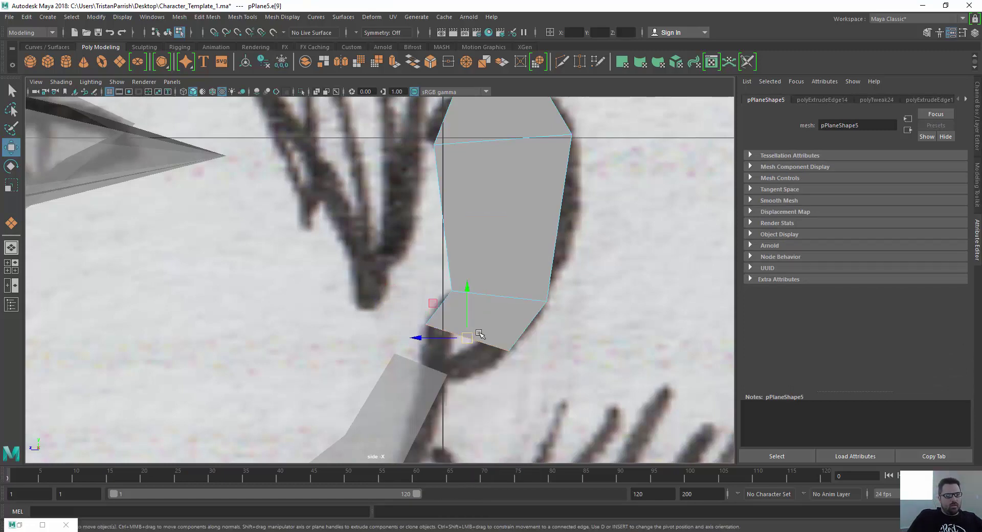
{"action": "left_click_drag", "start_coordinate": [467, 336], "coordinate": [438, 372], "text": "shift"}
{"action": "right_click_drag", "start_coordinate": [466, 246], "coordinate": [424, 247]}
{"action": "mouse_move", "coordinate": [469, 375]}
{"action": "left_mouse_down"}
{"action": "mouse_move", "coordinate": [485, 401]}
{"action": "mouse_move", "coordinate": [471, 379]}
{"action": "left_mouse_up"}
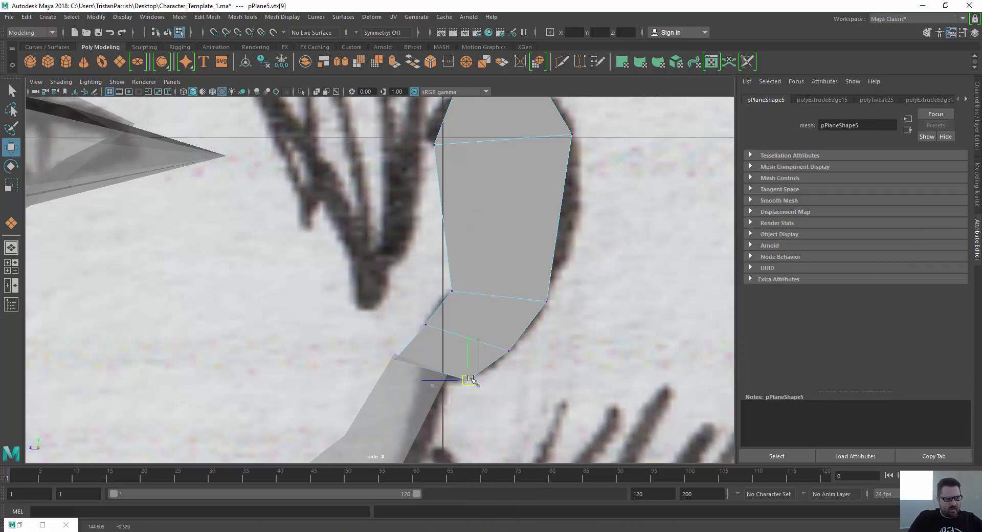
{"action": "left_click", "coordinate": [395, 359]}
{"action": "left_click_drag", "start_coordinate": [395, 359], "coordinate": [411, 369]}
Select the ear as a whole object and move it sideways from the center line to the sketched ear in the front view.
{"action": "scroll", "coordinate": [378, 356], "scroll_direction": "down", "scroll_amount": 5}
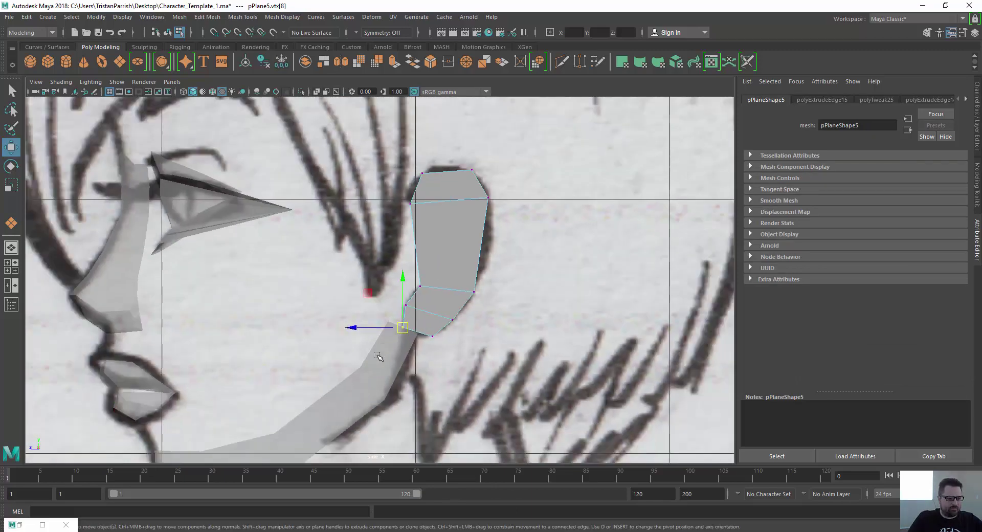
{"action": "scroll", "coordinate": [344, 338], "scroll_direction": "up", "scroll_amount": 1}
{"action": "scroll", "coordinate": [350, 246], "scroll_direction": "down", "scroll_amount": 1}
{"action": "scroll", "coordinate": [339, 300], "scroll_direction": "down", "scroll_amount": 3}
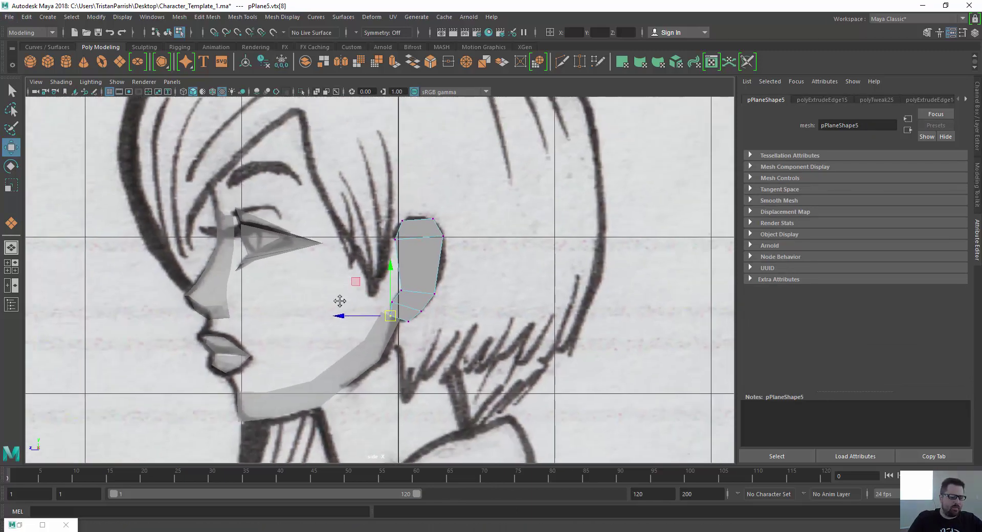
{"action": "scroll", "coordinate": [389, 266], "scroll_direction": "up", "scroll_amount": 2}
{"action": "right_click_drag", "start_coordinate": [439, 247], "coordinate": [504, 214]}
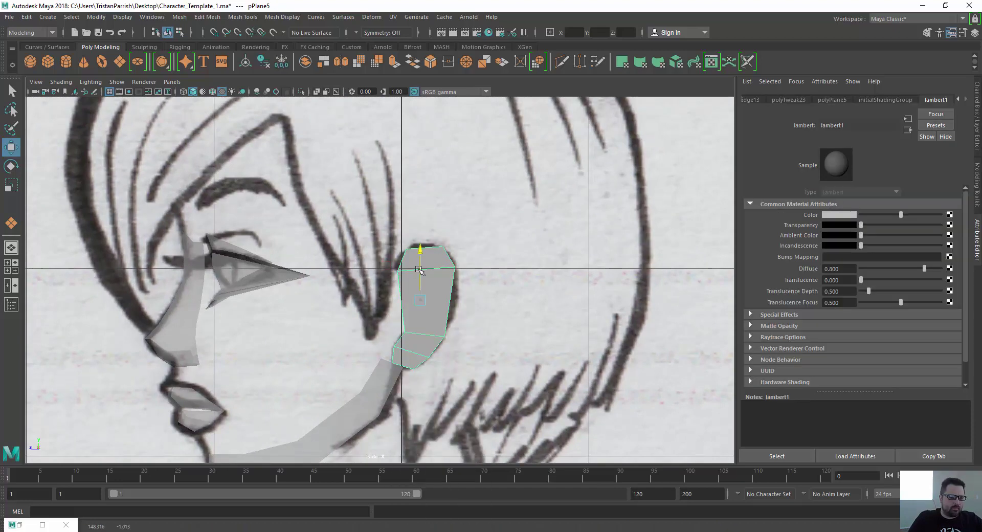
{"action": "key", "text": "space"}
{"action": "scroll", "coordinate": [220, 364], "scroll_direction": "up", "scroll_amount": 2}
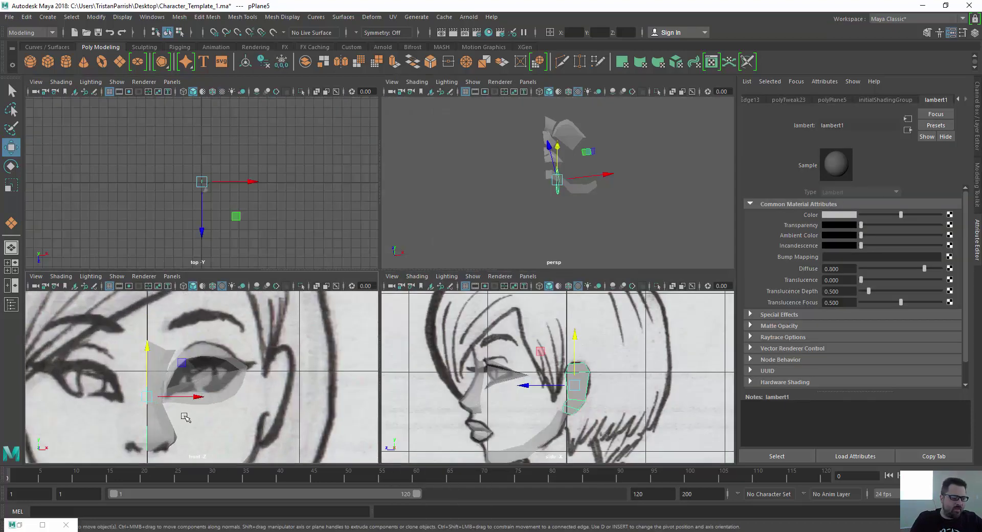
{"action": "left_click_drag", "start_coordinate": [193, 400], "coordinate": [313, 402]}
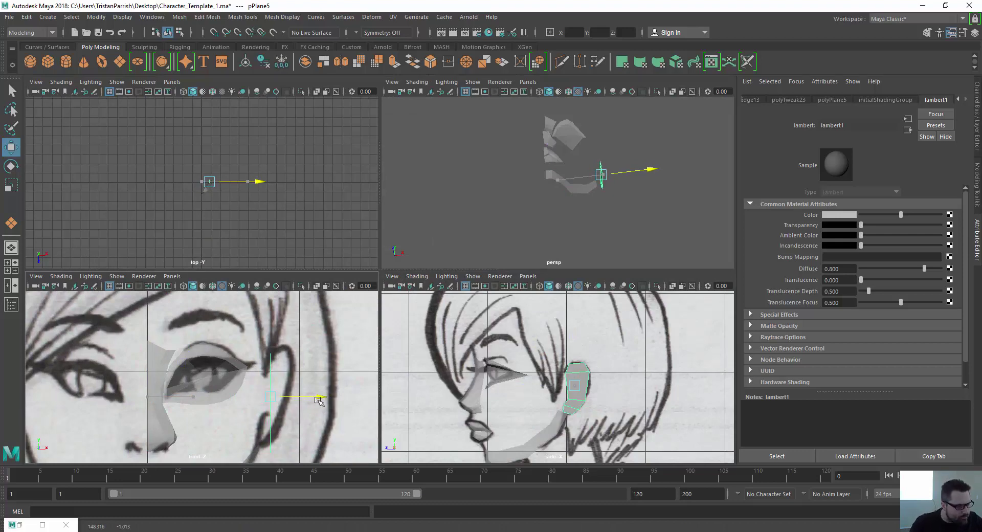
{"action": "left_click_drag", "start_coordinate": [318, 400], "coordinate": [318, 400]}
Examine the ear's placement relative to the jaw strip and face pieces in perspective.
{"action": "scroll", "coordinate": [590, 155], "scroll_direction": "up", "scroll_amount": 5}
{"action": "left_click_drag", "start_coordinate": [591, 157], "coordinate": [583, 159], "text": "alt"}
{"action": "middle_click_drag", "start_coordinate": [582, 160], "coordinate": [449, 241], "text": "alt"}
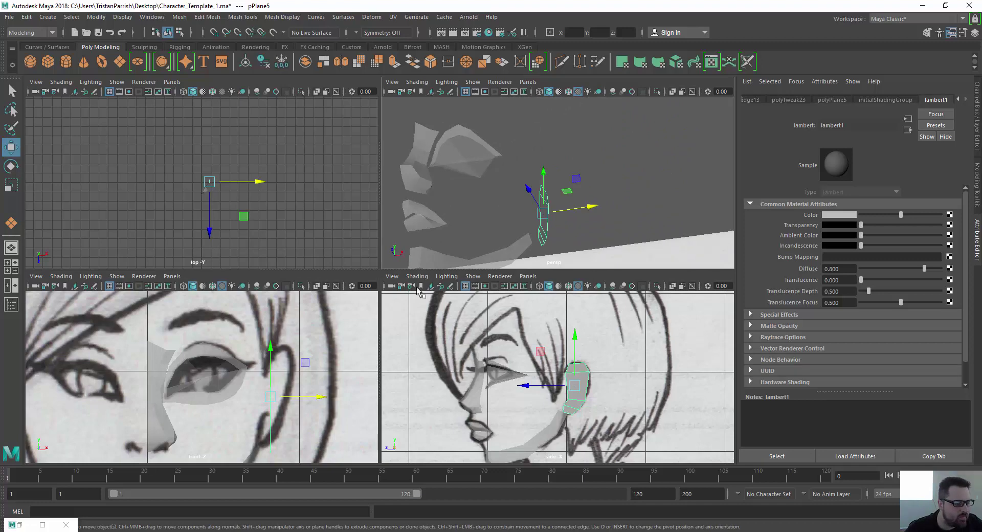
{"action": "scroll", "coordinate": [419, 293], "scroll_direction": "up", "scroll_amount": 2}
{"action": "scroll", "coordinate": [533, 199], "scroll_direction": "up", "scroll_amount": 2}
{"action": "left_click_drag", "start_coordinate": [534, 198], "coordinate": [514, 210], "text": "alt"}
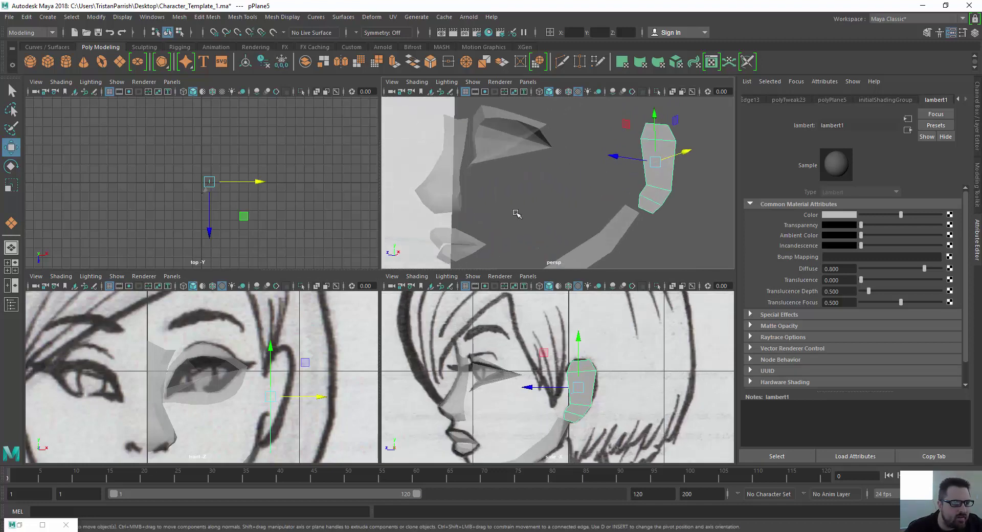
{"action": "scroll", "coordinate": [515, 213], "scroll_direction": "up", "scroll_amount": 2}
{"action": "middle_click_drag", "start_coordinate": [516, 213], "coordinate": [412, 202], "text": "alt"}
{"action": "scroll", "coordinate": [424, 189], "scroll_direction": "up", "scroll_amount": 4}
{"action": "middle_click_drag", "start_coordinate": [445, 173], "coordinate": [563, 200], "text": "alt"}
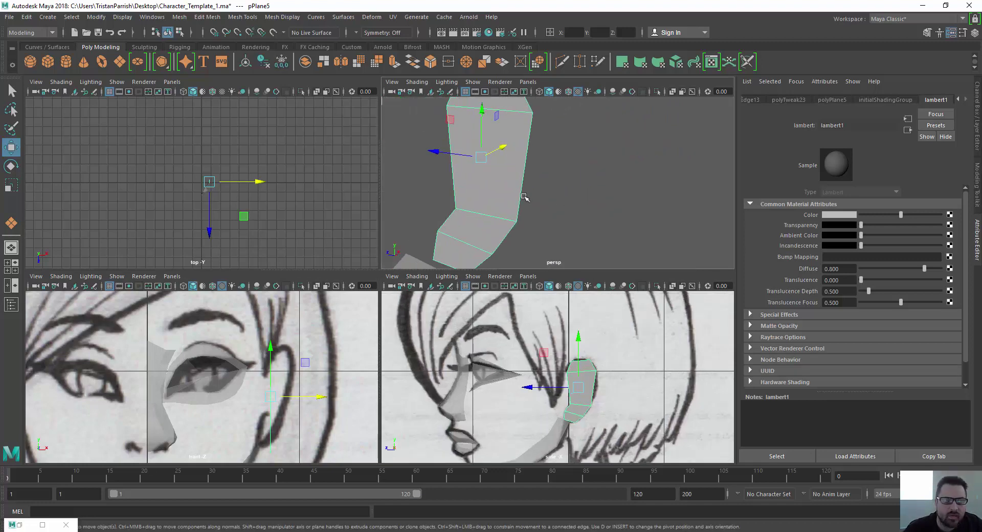
Move the ear's pivot to the front vertex of its upper cross edge.
{"action": "key", "text": "d"}
{"action": "left_click_drag", "start_coordinate": [439, 155], "coordinate": [471, 239]}
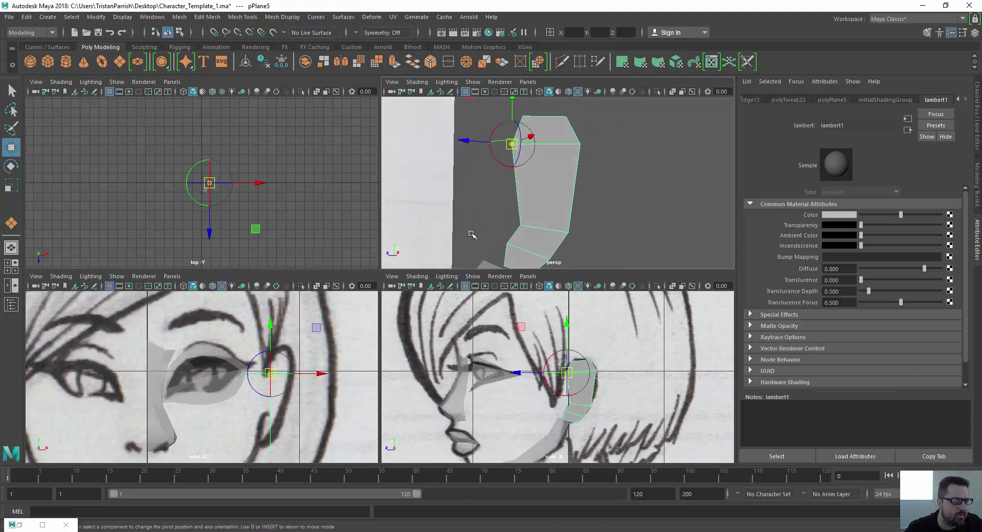
{"action": "left_click_drag", "start_coordinate": [501, 199], "coordinate": [480, 202], "text": "alt"}
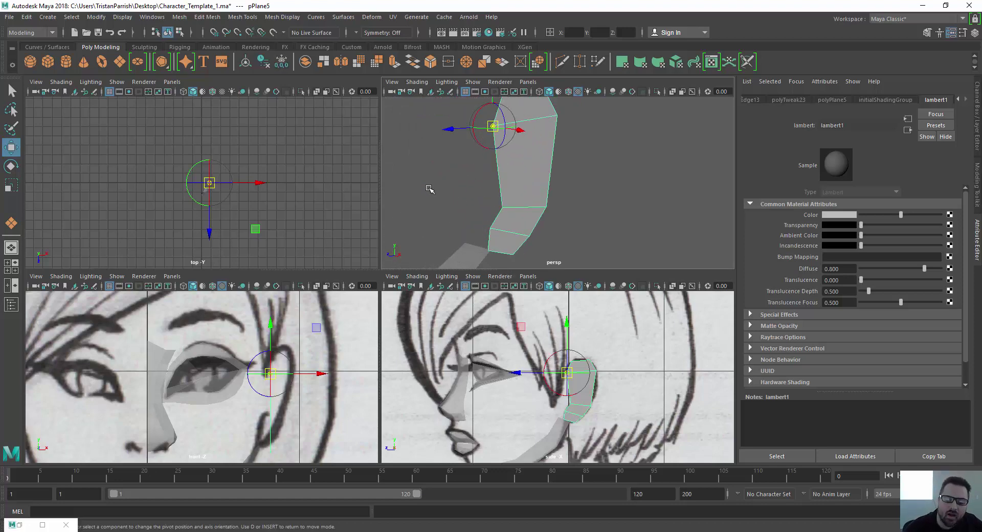
{"action": "key", "text": "d"}
Shift the ear slightly inward toward the head in the front view.
{"action": "middle_click_drag", "start_coordinate": [456, 199], "coordinate": [482, 184], "text": "alt"}
{"action": "left_click_drag", "start_coordinate": [316, 376], "coordinate": [311, 378]}
{"action": "scroll", "coordinate": [135, 408], "scroll_direction": "up", "scroll_amount": 3}
{"action": "scroll", "coordinate": [307, 358], "scroll_direction": "up", "scroll_amount": 3}
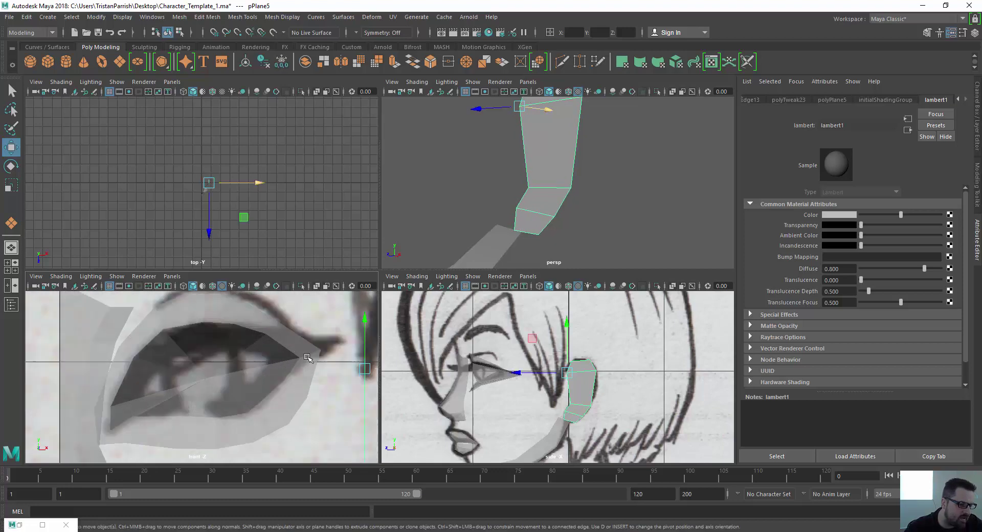
Rotate the ear around its vertical axis so its back edge flares outward toward the sketched ear in the front view.
{"action": "scroll", "coordinate": [203, 328], "scroll_direction": "down", "scroll_amount": 3}
{"action": "middle_click_drag", "start_coordinate": [307, 357], "coordinate": [221, 383], "text": "alt"}
{"action": "key", "text": "e"}
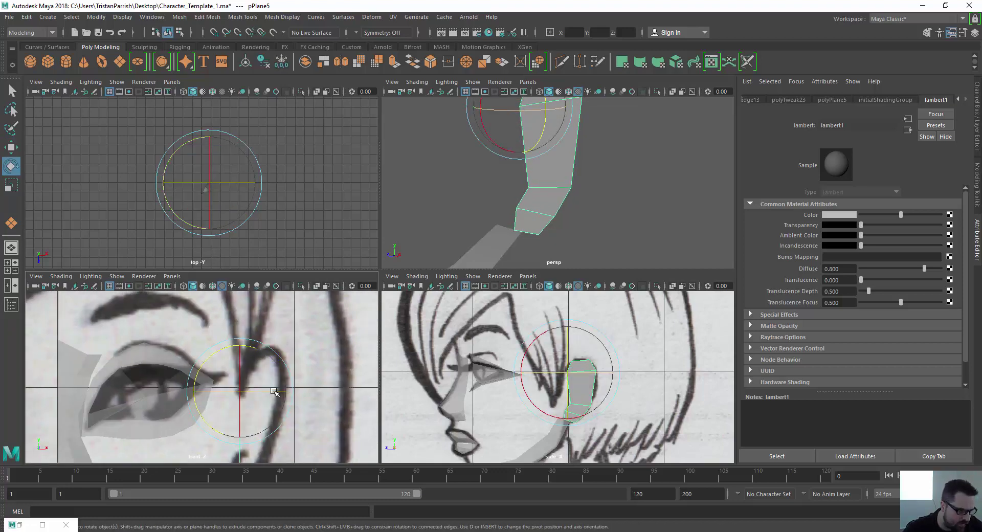
{"action": "left_click_drag", "start_coordinate": [277, 393], "coordinate": [257, 400]}
{"action": "scroll", "coordinate": [230, 376], "scroll_direction": "down", "scroll_amount": 3}
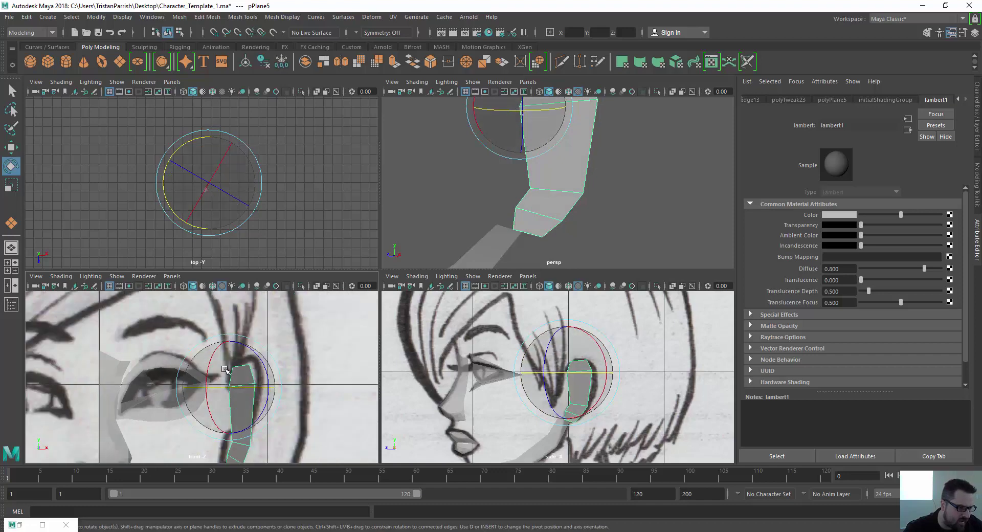
Tilt the ear in the front view so its top leans outward, and nudge it onto the sketched ear.
{"action": "left_click_drag", "start_coordinate": [231, 343], "coordinate": [252, 346]}
{"action": "key", "text": "q"}
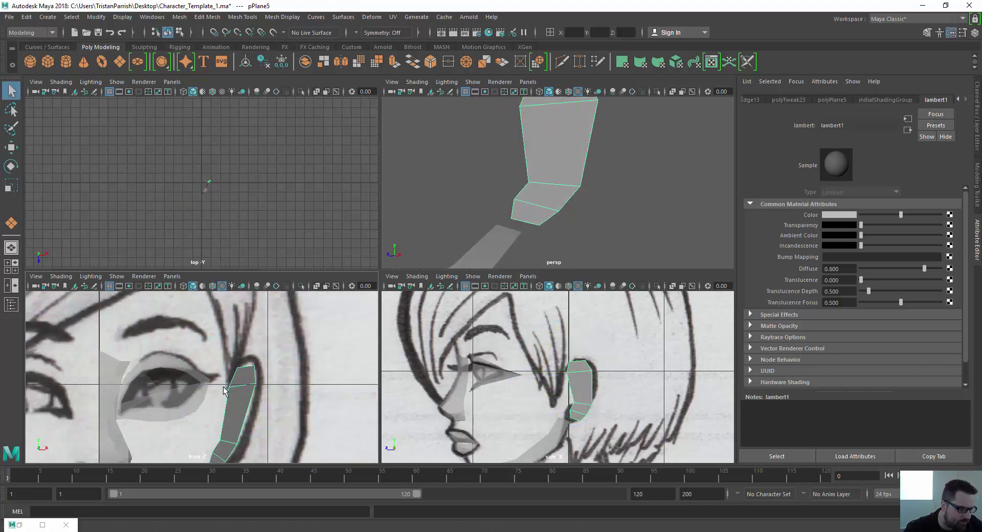
{"action": "key", "text": "w"}
{"action": "left_click_drag", "start_coordinate": [228, 388], "coordinate": [234, 379]}
{"action": "middle_click_drag", "start_coordinate": [215, 406], "coordinate": [236, 361], "text": "alt"}
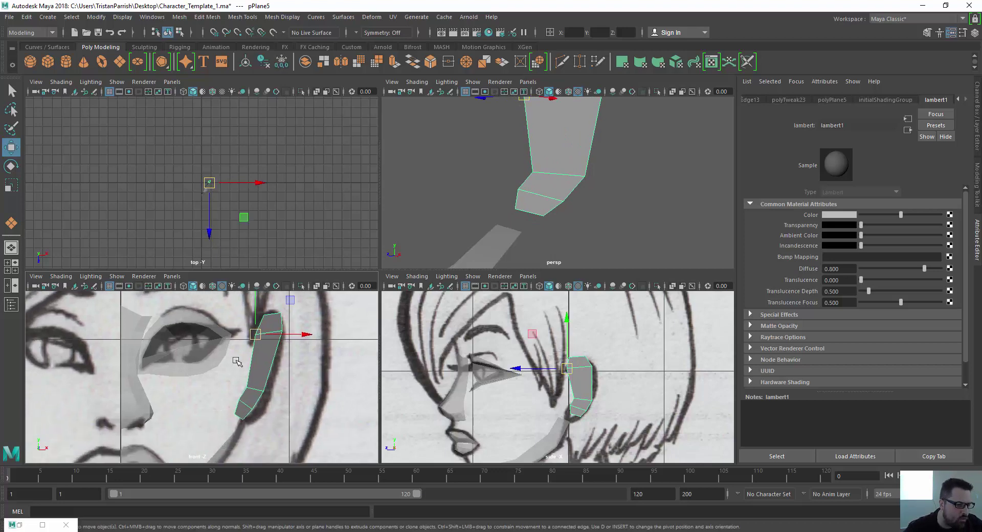
{"action": "scroll", "coordinate": [244, 386], "scroll_direction": "up", "scroll_amount": 2}
{"action": "scroll", "coordinate": [564, 400], "scroll_direction": "up", "scroll_amount": 2}
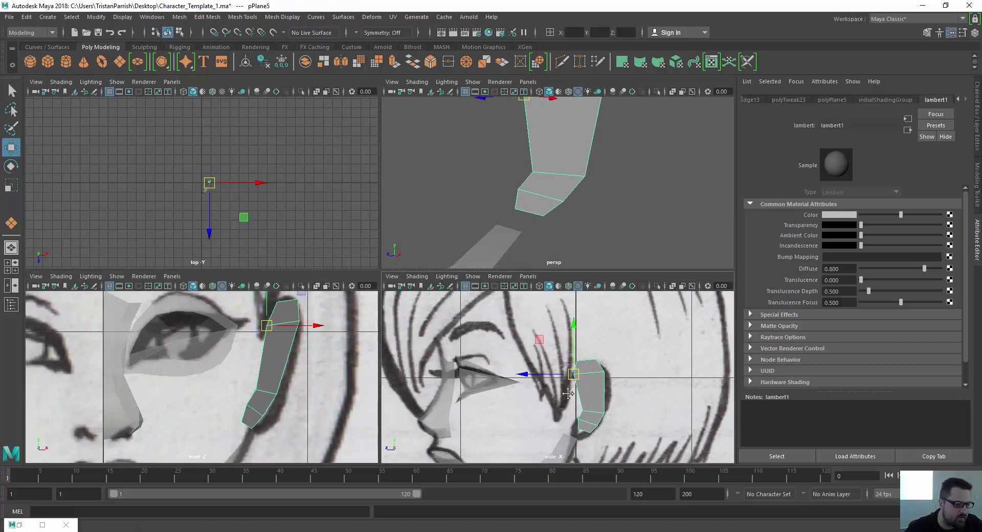
Extrude the ear's outer border edges with a local Z translate of -0.559 to give the ear thickness.
{"action": "scroll", "coordinate": [231, 357], "scroll_direction": "down", "scroll_amount": 5}
{"action": "mouse_move", "coordinate": [466, 182]}
{"action": "left_mouse_down", "text": "alt"}
{"action": "mouse_move", "coordinate": [406, 216]}
{"action": "mouse_move", "coordinate": [505, 226]}
{"action": "mouse_move", "coordinate": [493, 222]}
{"action": "mouse_move", "coordinate": [572, 216]}
{"action": "mouse_move", "coordinate": [506, 211]}
{"action": "mouse_move", "coordinate": [532, 202]}
{"action": "mouse_move", "coordinate": [519, 156]}
{"action": "left_mouse_up", "text": "alt"}
{"action": "right_click_drag", "start_coordinate": [520, 156], "coordinate": [520, 127]}
{"action": "double_click", "coordinate": [519, 243]}
{"action": "mouse_move", "coordinate": [457, 230]}
{"action": "left_mouse_down", "text": "alt"}
{"action": "mouse_move", "coordinate": [467, 163]}
{"action": "mouse_move", "coordinate": [450, 193]}
{"action": "mouse_move", "coordinate": [462, 210]}
{"action": "mouse_move", "coordinate": [541, 173]}
{"action": "left_mouse_up", "text": "alt"}
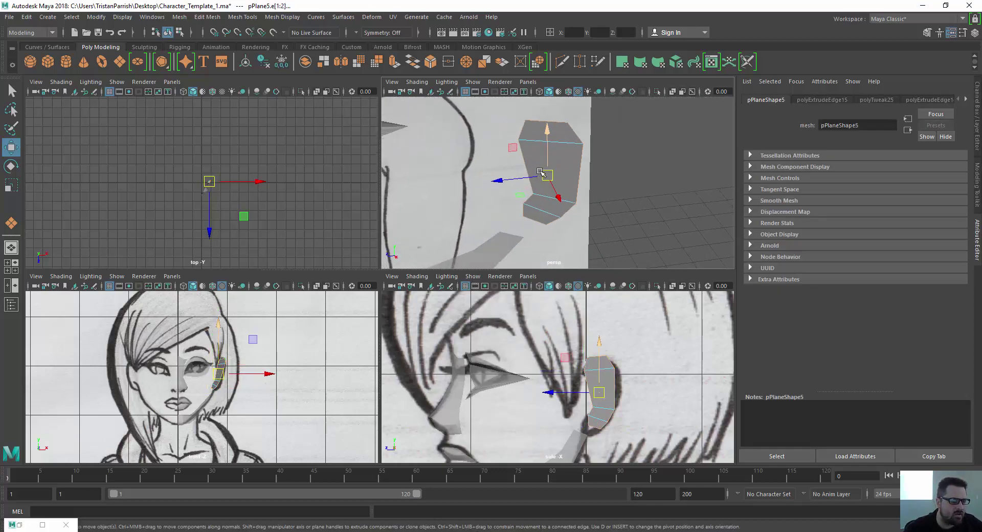
{"action": "left_click", "coordinate": [396, 70]}
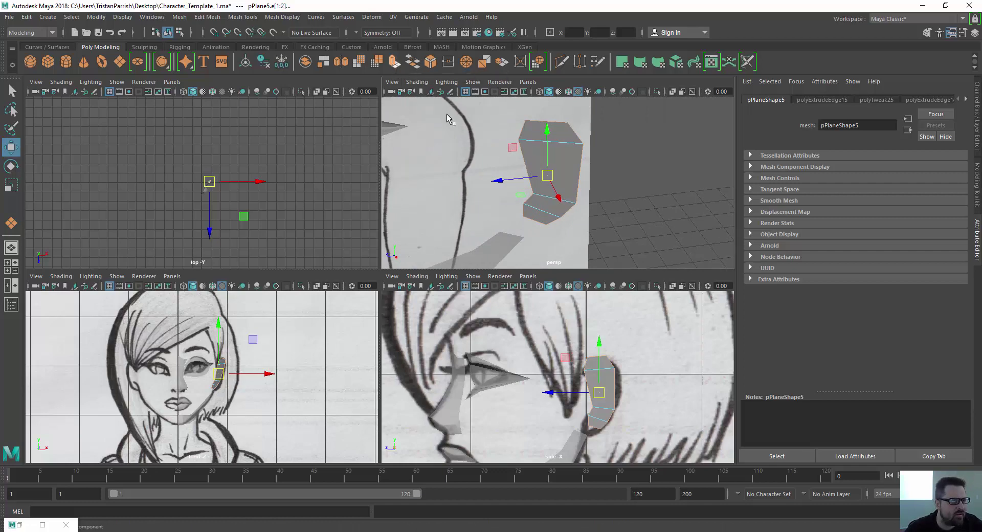
{"action": "left_click_drag", "start_coordinate": [554, 164], "coordinate": [418, 183], "text": "alt"}
{"action": "middle_click_drag", "start_coordinate": [505, 195], "coordinate": [457, 146], "text": "alt"}
{"action": "mouse_move", "coordinate": [457, 147]}
{"action": "left_mouse_down", "text": "alt"}
{"action": "mouse_move", "coordinate": [422, 134]}
{"action": "mouse_move", "coordinate": [483, 137]}
{"action": "mouse_move", "coordinate": [450, 146]}
{"action": "left_mouse_up", "text": "alt"}
{"action": "middle_click_drag", "start_coordinate": [476, 159], "coordinate": [502, 173], "text": "alt"}
{"action": "mouse_move", "coordinate": [502, 173]}
{"action": "left_mouse_down", "text": "alt"}
{"action": "mouse_move", "coordinate": [525, 188]}
{"action": "mouse_move", "coordinate": [514, 198]}
{"action": "mouse_move", "coordinate": [565, 180]}
{"action": "left_mouse_up", "text": "alt"}
{"action": "scroll", "coordinate": [578, 312], "scroll_direction": "up", "scroll_amount": 2}
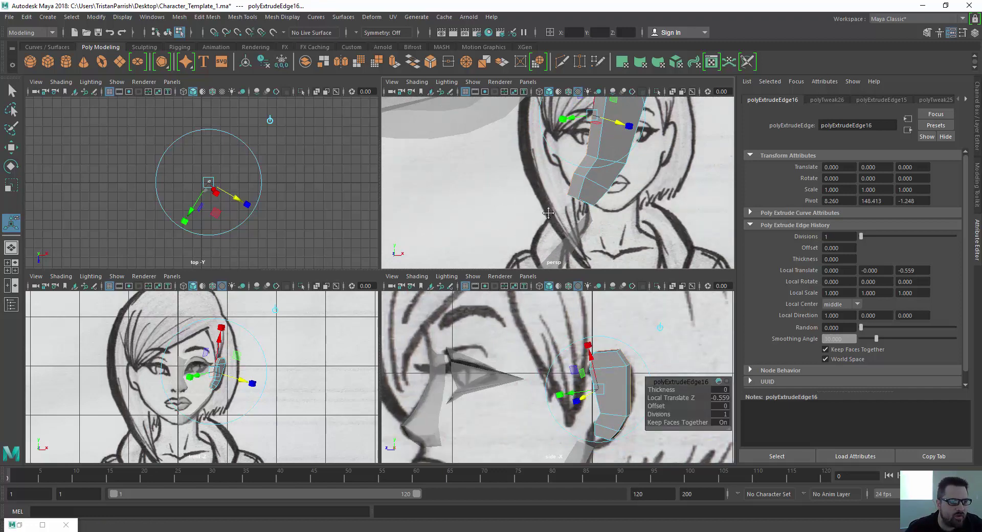
Shift the earlobe vertices slightly outward along X and adjust the ear's lower back corner vertex along the same axis.
{"action": "middle_click_drag", "start_coordinate": [588, 208], "coordinate": [495, 212], "text": "alt"}
{"action": "right_click_drag", "start_coordinate": [496, 214], "coordinate": [478, 177]}
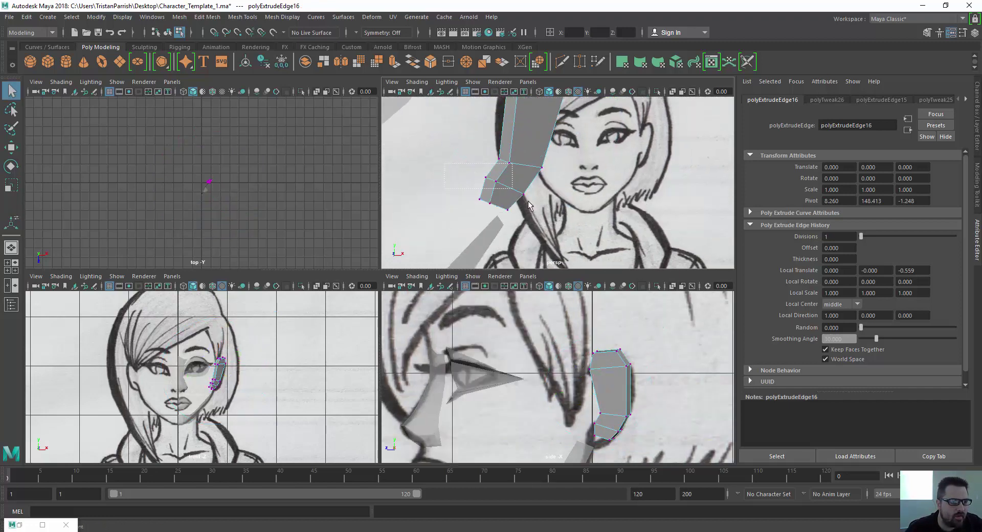
{"action": "left_click_drag", "start_coordinate": [502, 210], "coordinate": [479, 175]}
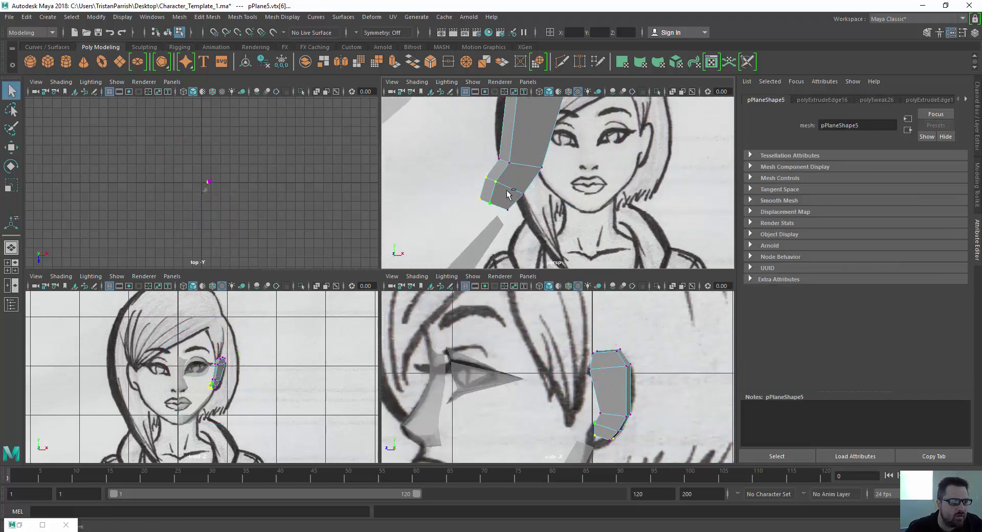
{"action": "key", "text": "w"}
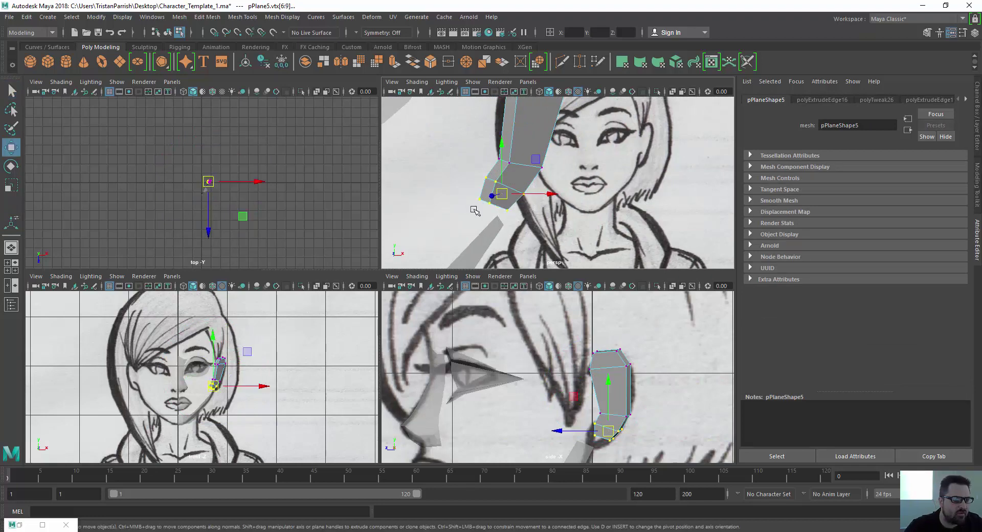
{"action": "left_click_drag", "start_coordinate": [564, 198], "coordinate": [558, 196]}
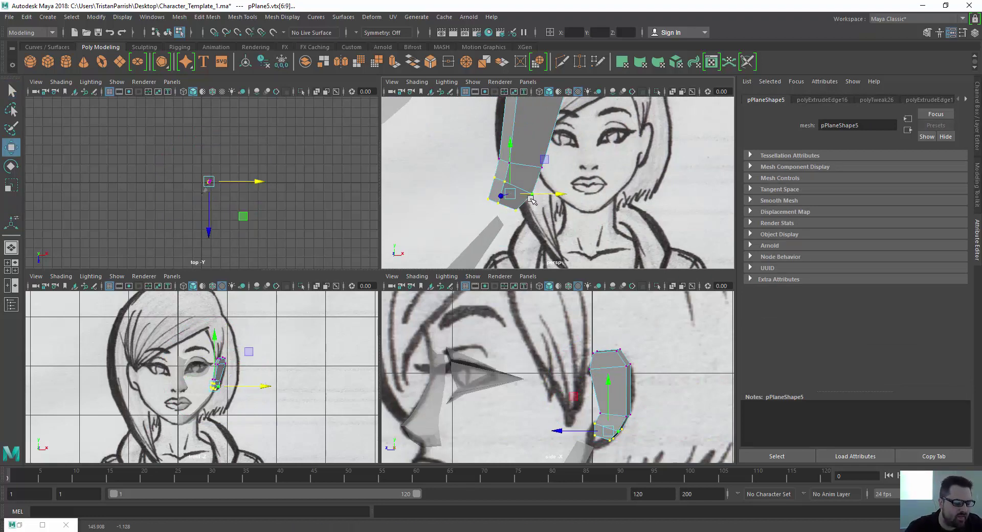
{"action": "key", "text": "e"}
{"action": "key", "text": "w"}
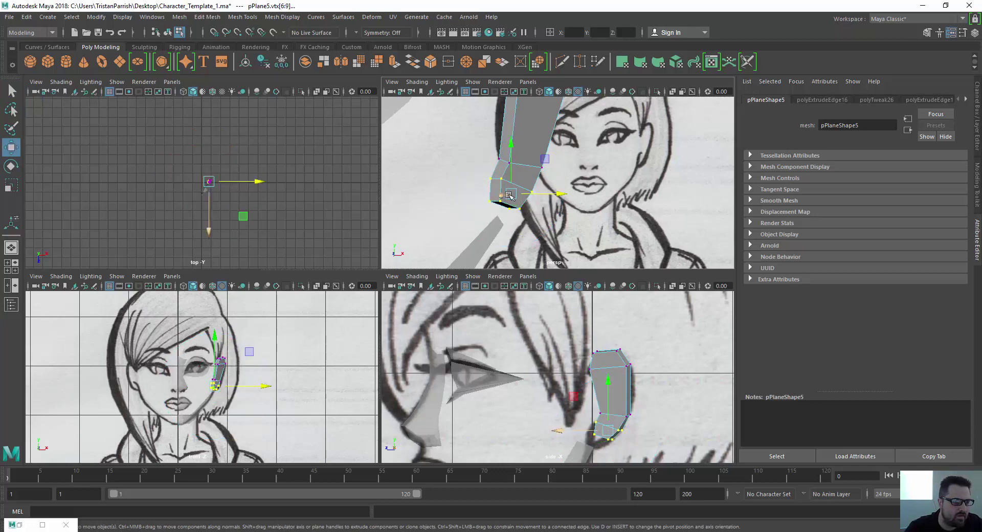
{"action": "left_click_drag", "start_coordinate": [564, 196], "coordinate": [647, 221]}
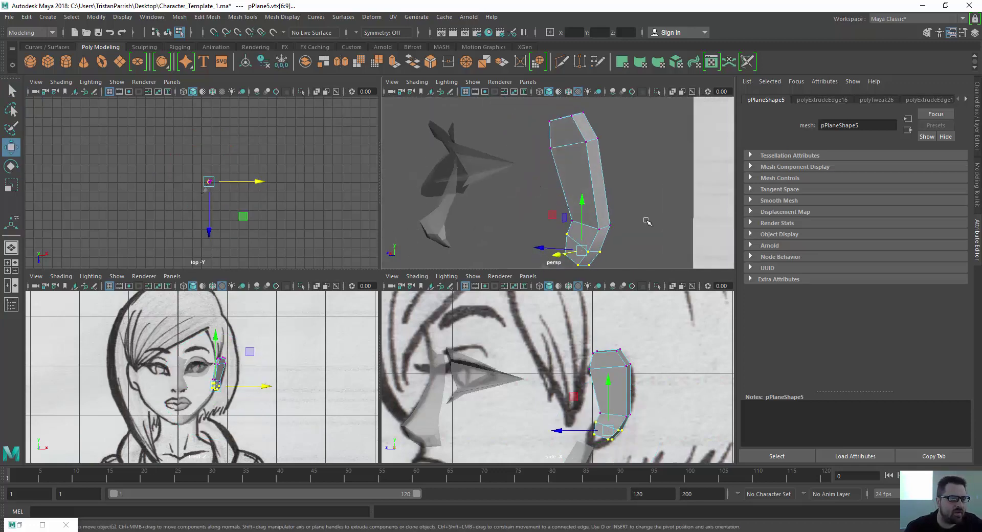
{"action": "left_click_drag", "start_coordinate": [595, 241], "coordinate": [549, 231]}
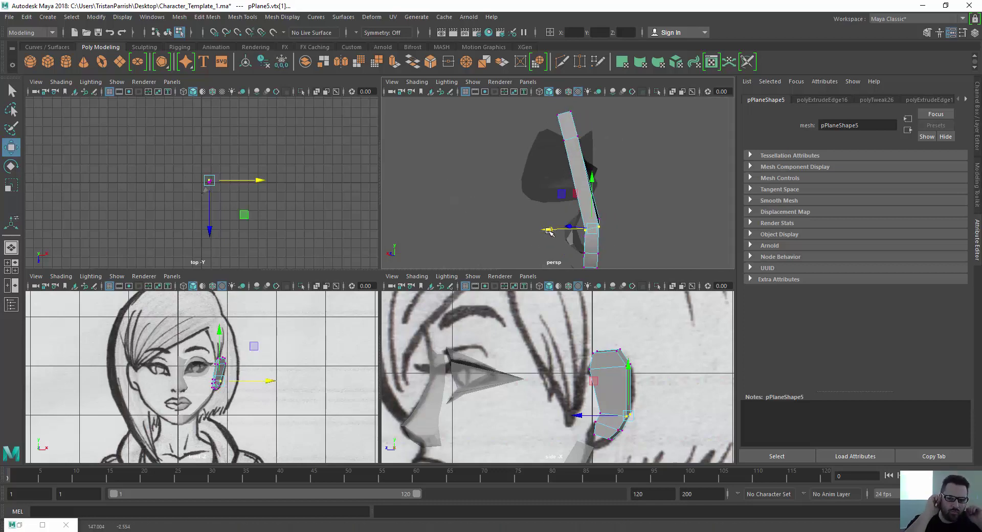
Try to target-weld the extruded rim's upper front vertex onto the neighbouring ear vertex.
{"action": "left_click_drag", "start_coordinate": [547, 179], "coordinate": [511, 127], "text": "alt"}
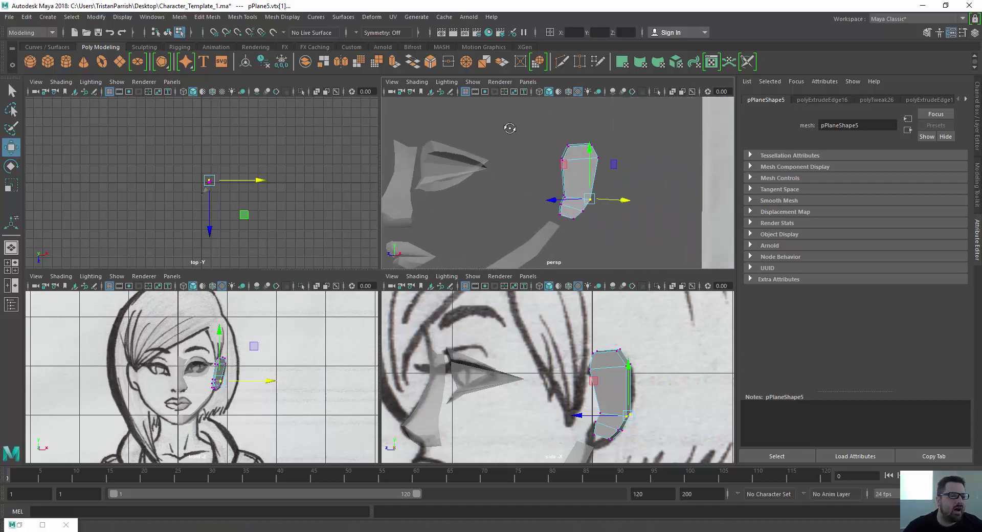
{"action": "right_click_drag", "start_coordinate": [511, 128], "coordinate": [546, 186], "text": "alt"}
{"action": "mouse_move", "coordinate": [545, 187]}
{"action": "left_mouse_down", "text": "alt"}
{"action": "mouse_move", "coordinate": [577, 188]}
{"action": "mouse_move", "coordinate": [561, 176]}
{"action": "left_mouse_up", "text": "alt"}
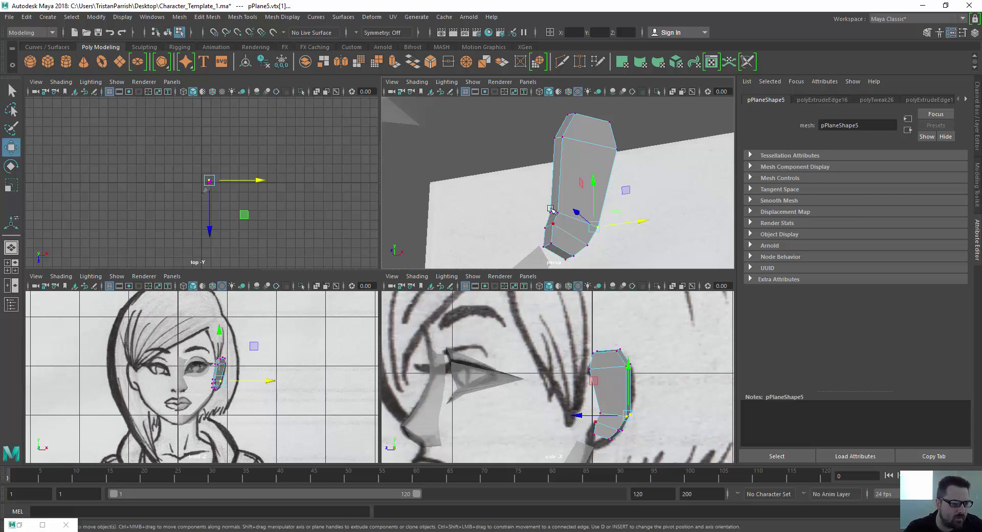
{"action": "scroll", "coordinate": [552, 205], "scroll_direction": "up", "scroll_amount": 3}
{"action": "mouse_move", "coordinate": [553, 139]}
{"action": "left_mouse_down", "text": "alt"}
{"action": "mouse_move", "coordinate": [554, 220]}
{"action": "mouse_move", "coordinate": [557, 146]}
{"action": "left_mouse_up", "text": "alt"}
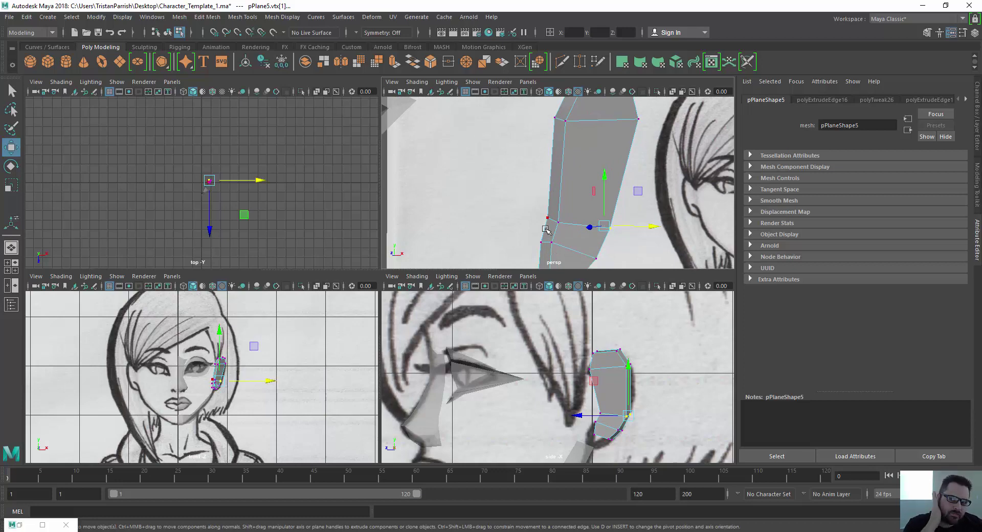
{"action": "left_click", "coordinate": [244, 17]}
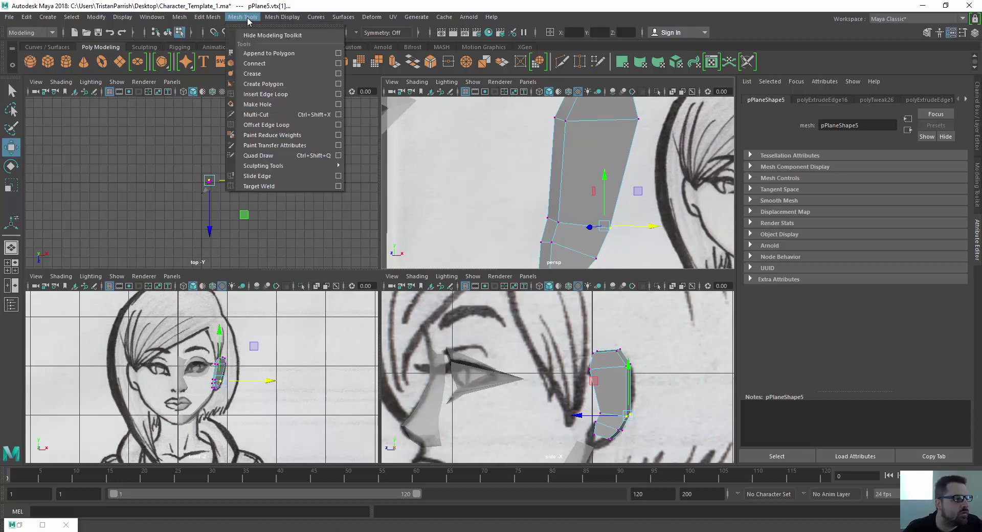
{"action": "left_click", "coordinate": [259, 186]}
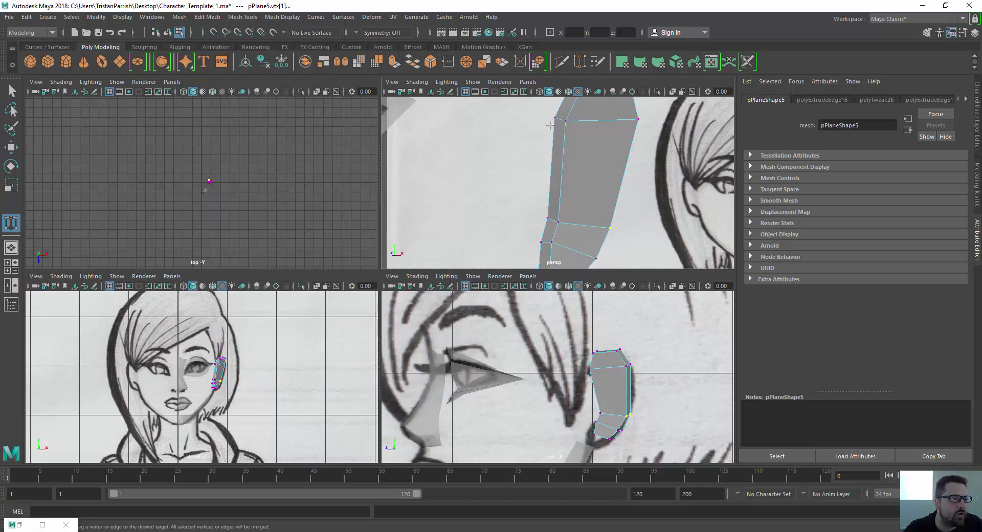
{"action": "left_click_drag", "start_coordinate": [566, 121], "coordinate": [566, 120]}
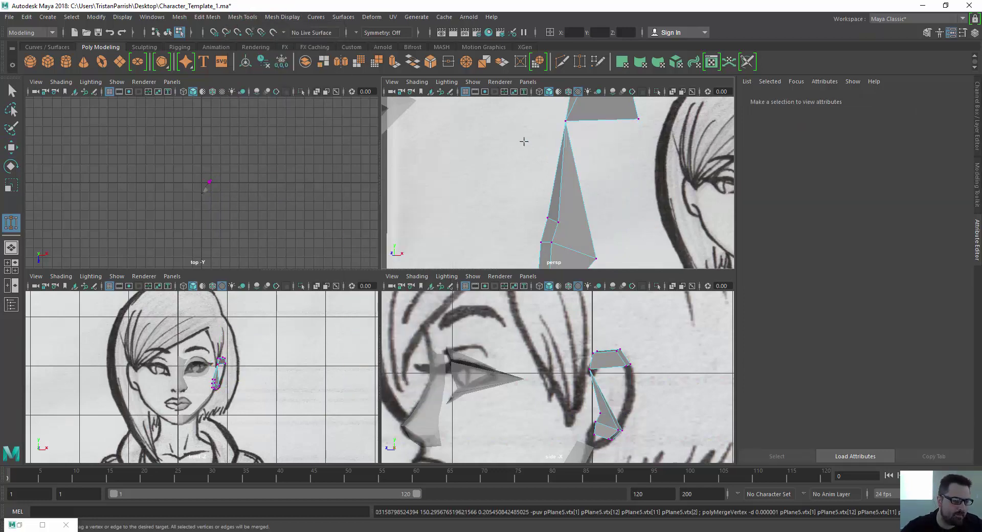
{"action": "key", "text": "w"}
{"action": "left_click", "coordinate": [496, 183]}
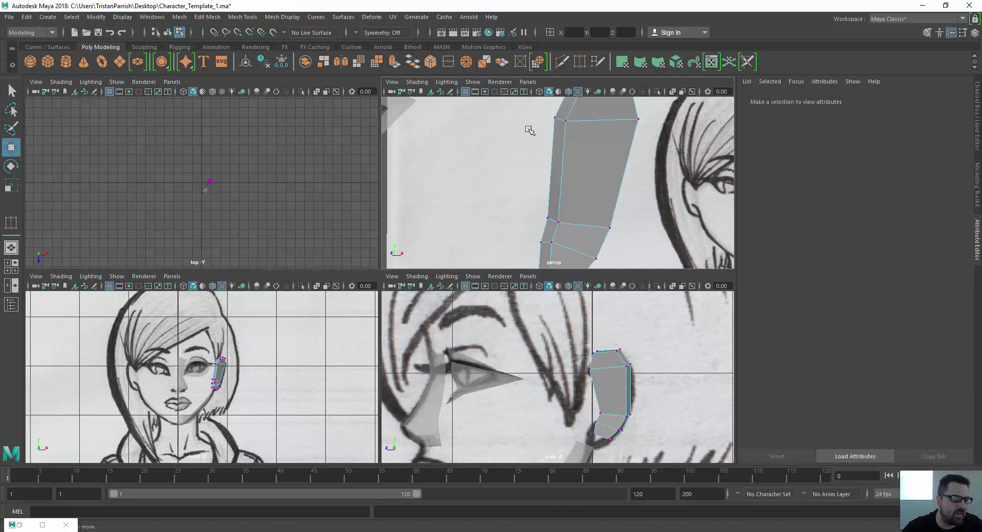
Target-weld the extruded rim's upper and lower front vertices onto the neighbouring vertices of the ear face.
{"action": "left_click", "coordinate": [241, 18]}
{"action": "left_click", "coordinate": [279, 186]}
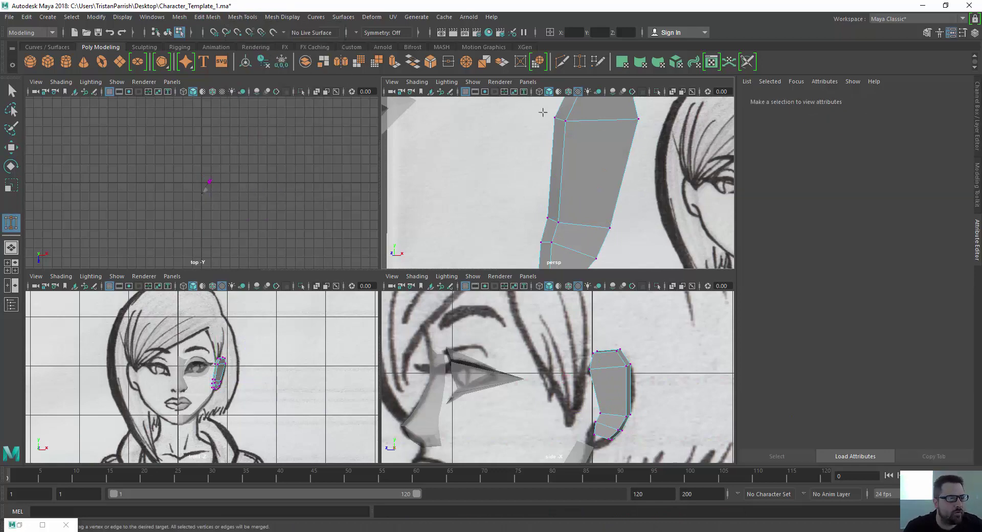
{"action": "left_click_drag", "start_coordinate": [566, 120], "coordinate": [566, 121]}
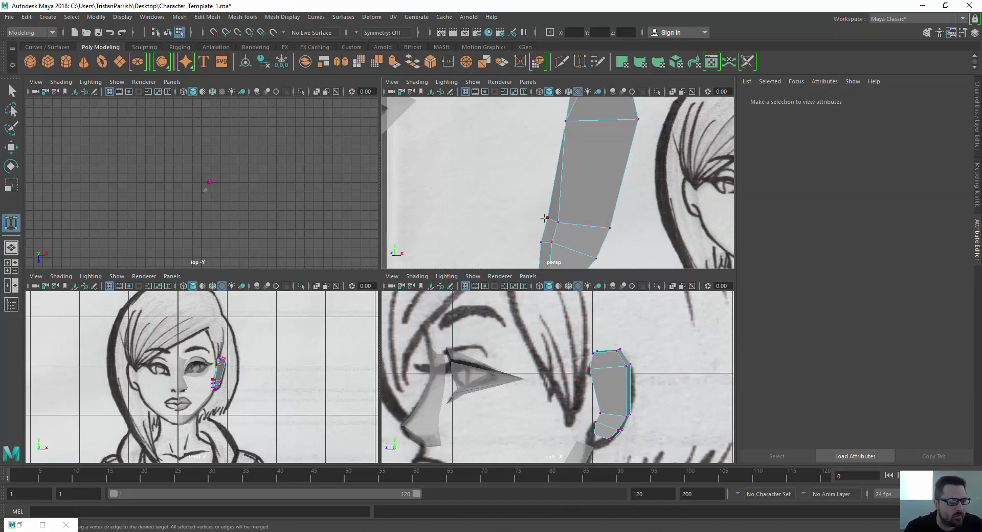
{"action": "left_click_drag", "start_coordinate": [545, 218], "coordinate": [542, 241]}
{"action": "scroll", "coordinate": [521, 206], "scroll_direction": "down", "scroll_amount": 3}
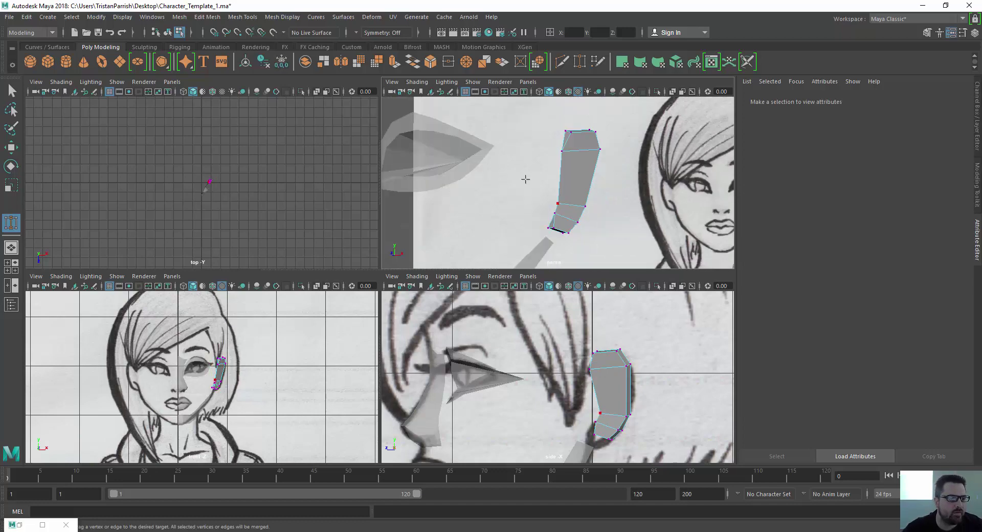
{"action": "left_click_drag", "start_coordinate": [525, 179], "coordinate": [515, 143], "text": "alt"}
{"action": "scroll", "coordinate": [548, 159], "scroll_direction": "up", "scroll_amount": 5}
{"action": "key", "text": "w"}
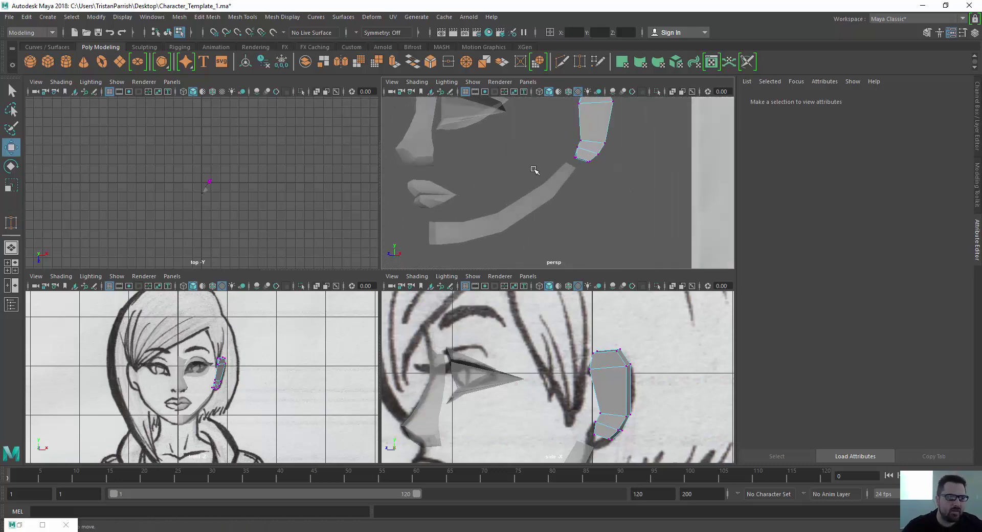
Return the ear to object selection and examine its placement against the face pieces and both sketches.
{"action": "right_click_drag", "start_coordinate": [593, 106], "coordinate": [601, 99]}
{"action": "left_click", "coordinate": [601, 130]}
{"action": "left_click_drag", "start_coordinate": [515, 163], "coordinate": [586, 221], "text": "alt"}
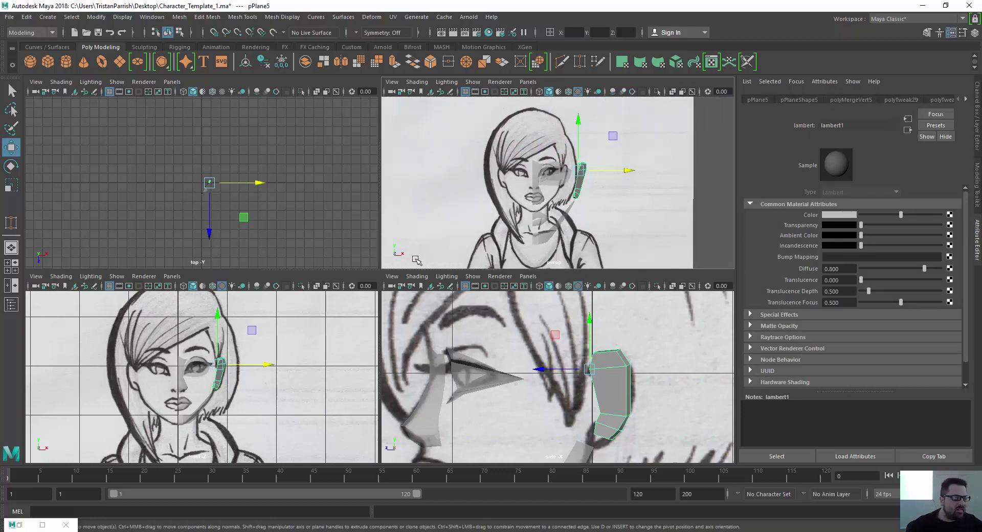
{"action": "left_click_drag", "start_coordinate": [481, 248], "coordinate": [514, 191], "text": "alt"}
{"action": "scroll", "coordinate": [517, 347], "scroll_direction": "down", "scroll_amount": 3}
{"action": "middle_click_drag", "start_coordinate": [518, 346], "coordinate": [513, 326], "text": "alt"}
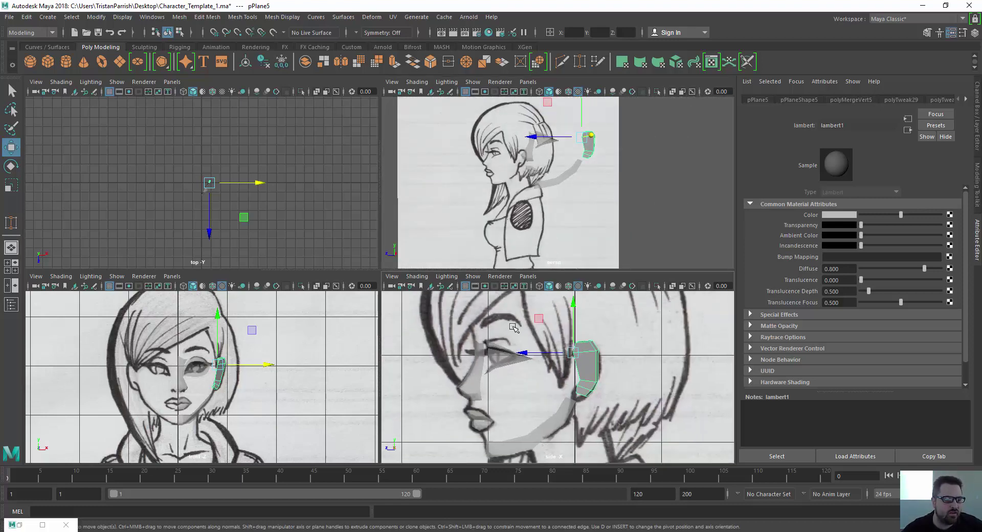
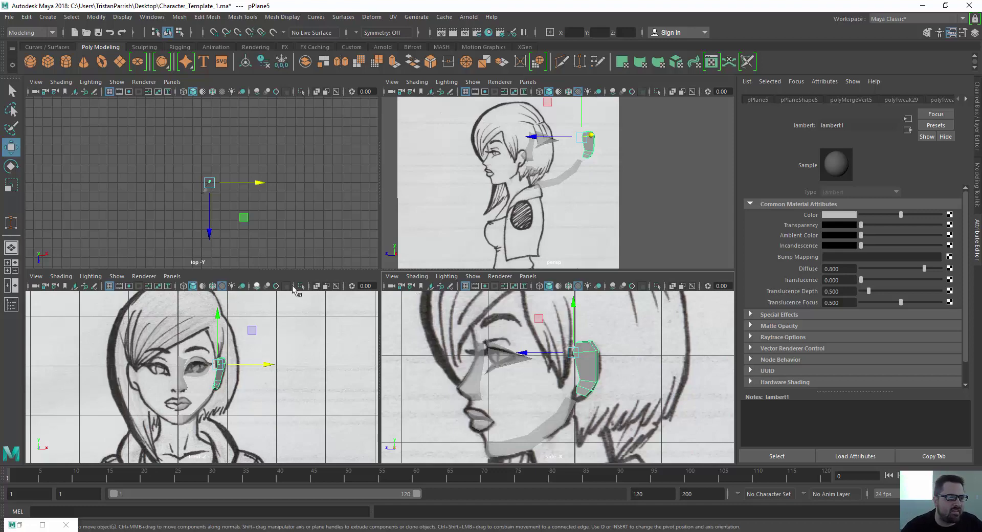
Extrude the nose strip's top edge beside the centerline upward between the eyebrows in the front view.
{"action": "middle_click_drag", "start_coordinate": [532, 179], "coordinate": [546, 208], "text": "alt"}
{"action": "scroll", "coordinate": [546, 208], "scroll_direction": "up", "scroll_amount": 3}
{"action": "scroll", "coordinate": [204, 358], "scroll_direction": "up", "scroll_amount": 5}
{"action": "left_click", "coordinate": [159, 358]}
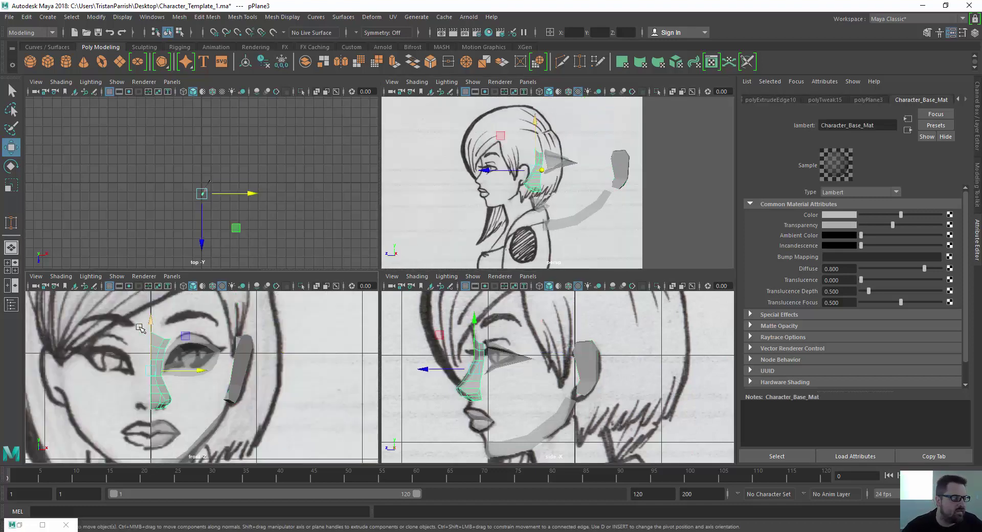
{"action": "key", "text": "alt+space"}
{"action": "scroll", "coordinate": [172, 308], "scroll_direction": "up", "scroll_amount": 1}
{"action": "left_click", "coordinate": [173, 309]}
{"action": "middle_click_drag", "start_coordinate": [173, 309], "coordinate": [264, 354], "text": "alt"}
{"action": "scroll", "coordinate": [265, 372], "scroll_direction": "up", "scroll_amount": 2}
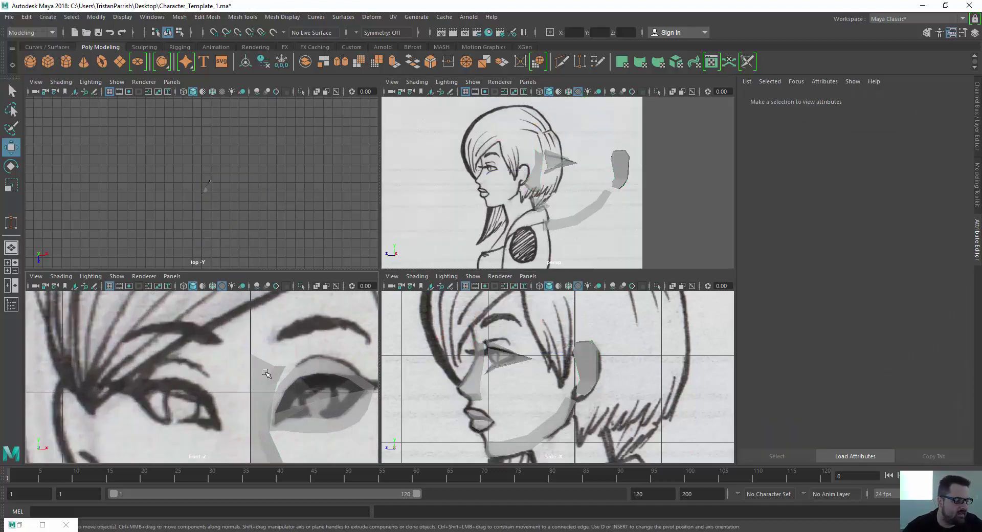
{"action": "left_click", "coordinate": [256, 372]}
{"action": "right_click_drag", "start_coordinate": [261, 367], "coordinate": [260, 276]}
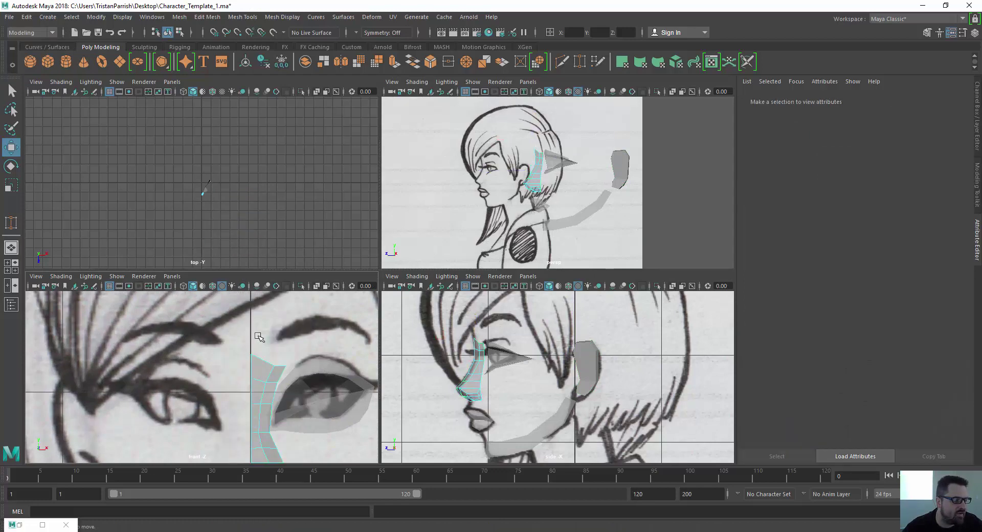
{"action": "left_click", "coordinate": [265, 361]}
{"action": "scroll", "coordinate": [289, 358], "scroll_direction": "up", "scroll_amount": 4}
{"action": "middle_click_drag", "start_coordinate": [300, 353], "coordinate": [223, 374], "text": "alt"}
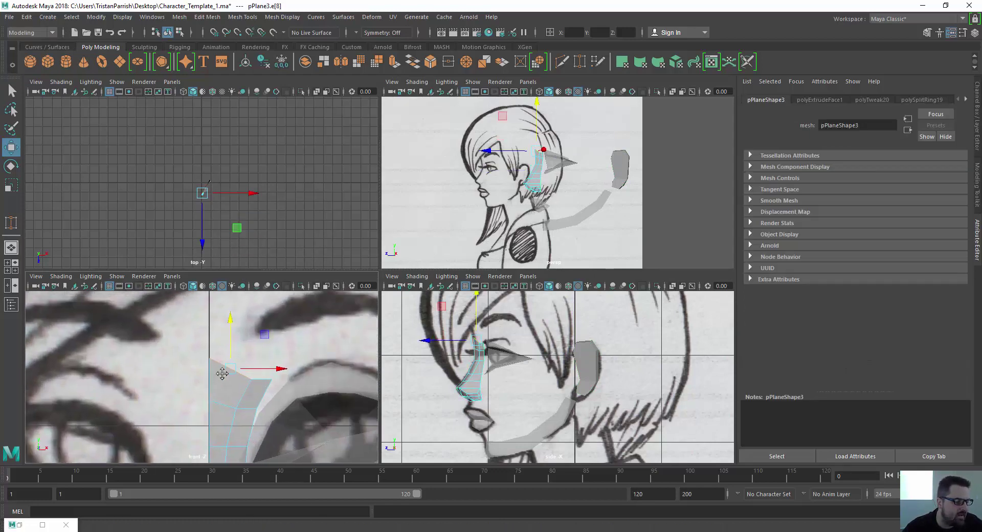
{"action": "scroll", "coordinate": [234, 378], "scroll_direction": "down", "scroll_amount": 5}
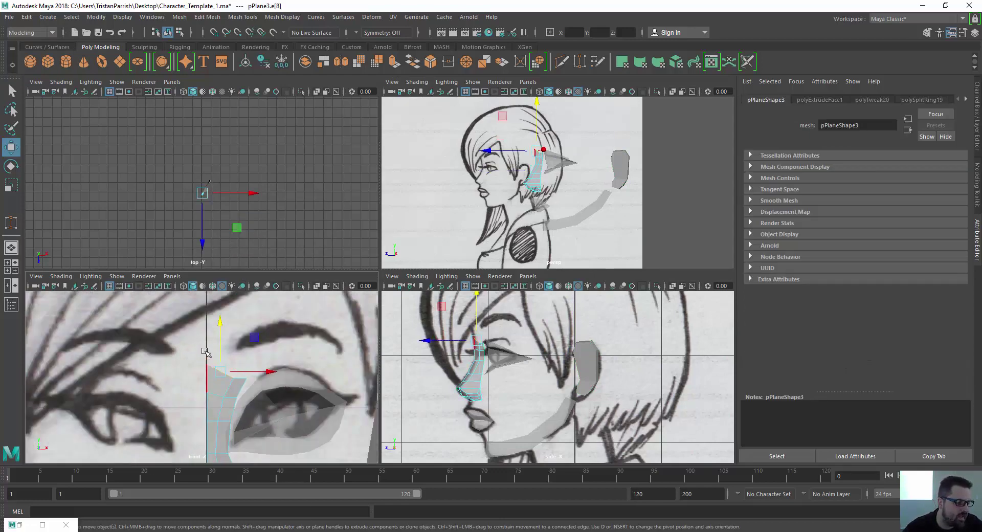
{"action": "mouse_move", "coordinate": [225, 323]}
{"action": "left_mouse_down", "text": "shift"}
{"action": "mouse_move", "coordinate": [222, 290]}
{"action": "mouse_move", "coordinate": [220, 306]}
{"action": "left_mouse_up", "text": "shift"}
{"action": "scroll", "coordinate": [213, 326], "scroll_direction": "up", "scroll_amount": 1}
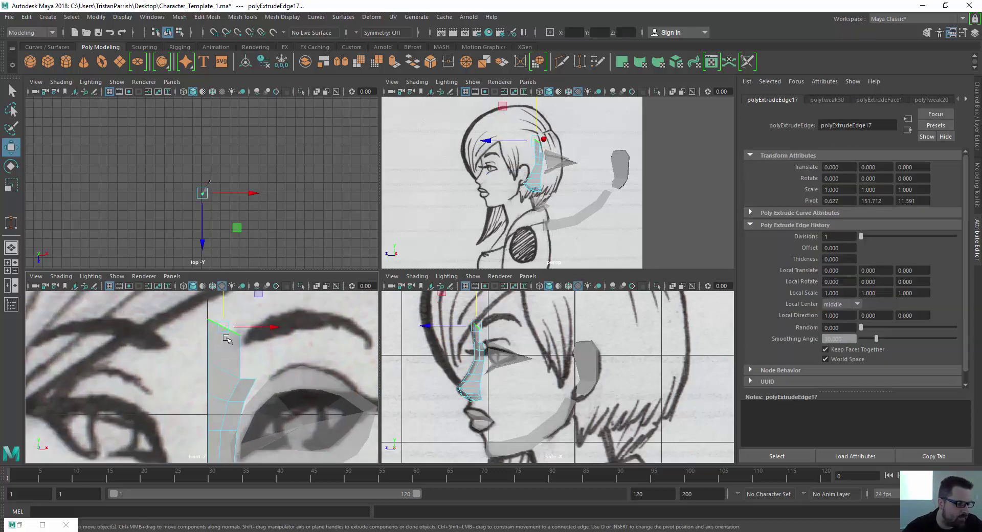
Lower the extruded strip's top centerline vertex level with its outer top vertex in the front view.
{"action": "right_click_drag", "start_coordinate": [227, 339], "coordinate": [241, 316]}
{"action": "left_click_drag", "start_coordinate": [243, 319], "coordinate": [234, 345]}
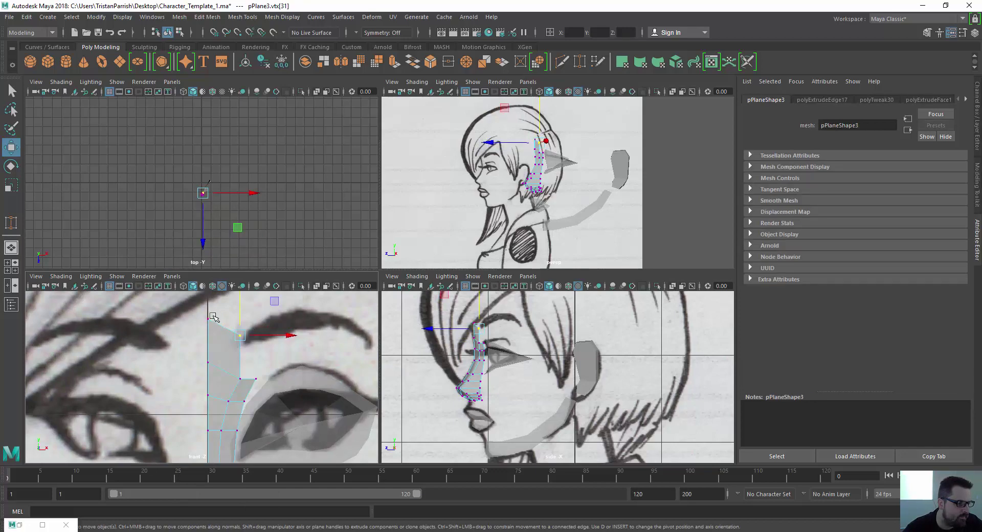
{"action": "left_click", "coordinate": [206, 313]}
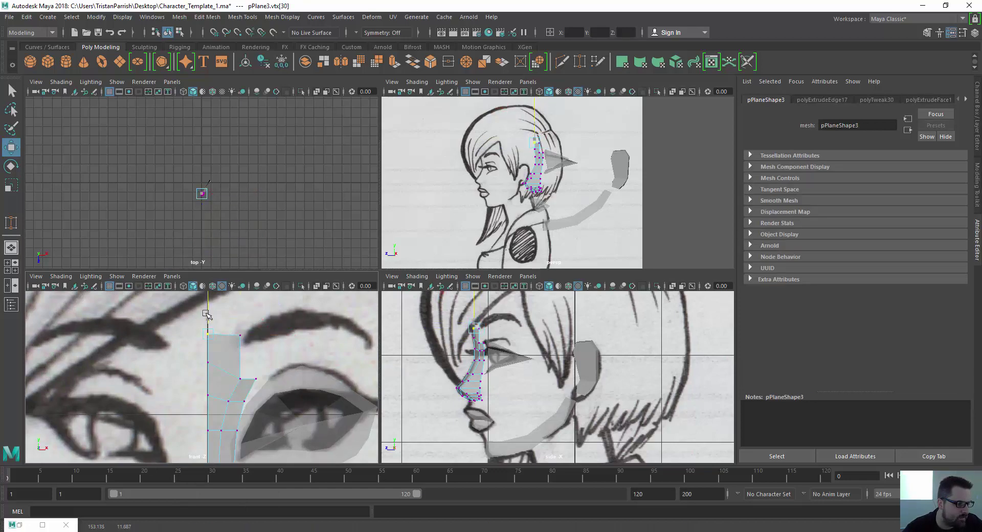
Extrude the nose strip's top edge from between the eyebrows up the forehead in the side view.
{"action": "scroll", "coordinate": [249, 377], "scroll_direction": "down", "scroll_amount": 3}
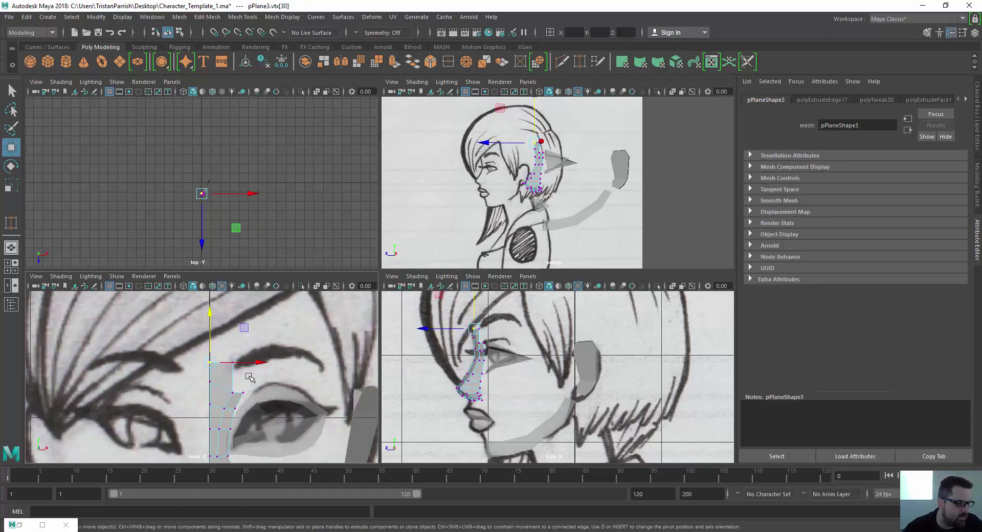
{"action": "right_click_drag", "start_coordinate": [223, 375], "coordinate": [215, 221]}
{"action": "scroll", "coordinate": [216, 359], "scroll_direction": "down", "scroll_amount": 2}
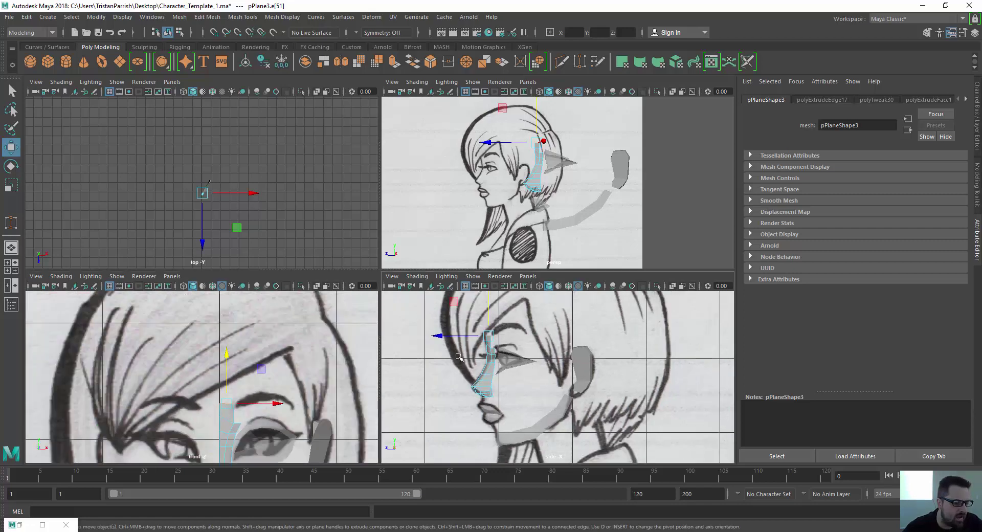
{"action": "key", "text": "space"}
{"action": "scroll", "coordinate": [448, 368], "scroll_direction": "up", "scroll_amount": 5}
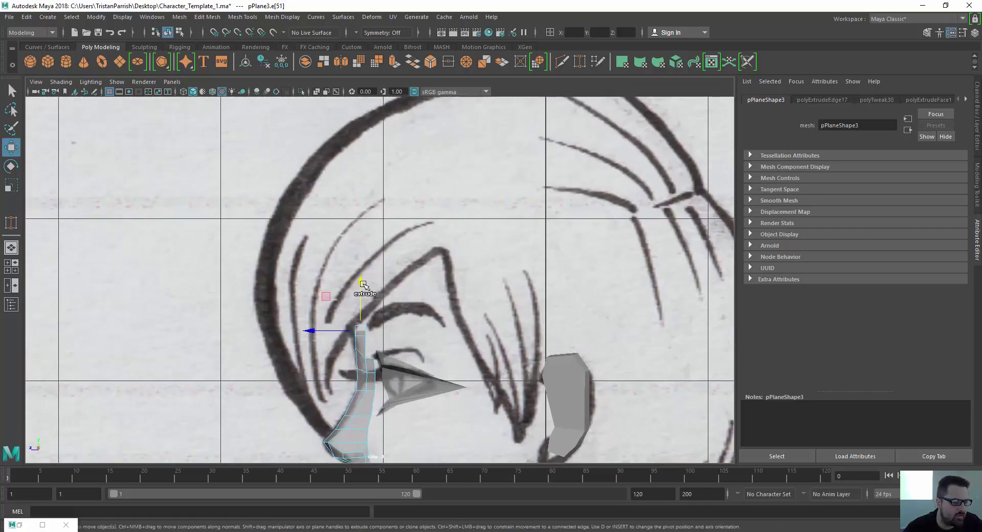
{"action": "left_click_drag", "start_coordinate": [360, 324], "coordinate": [373, 229], "text": "shift"}
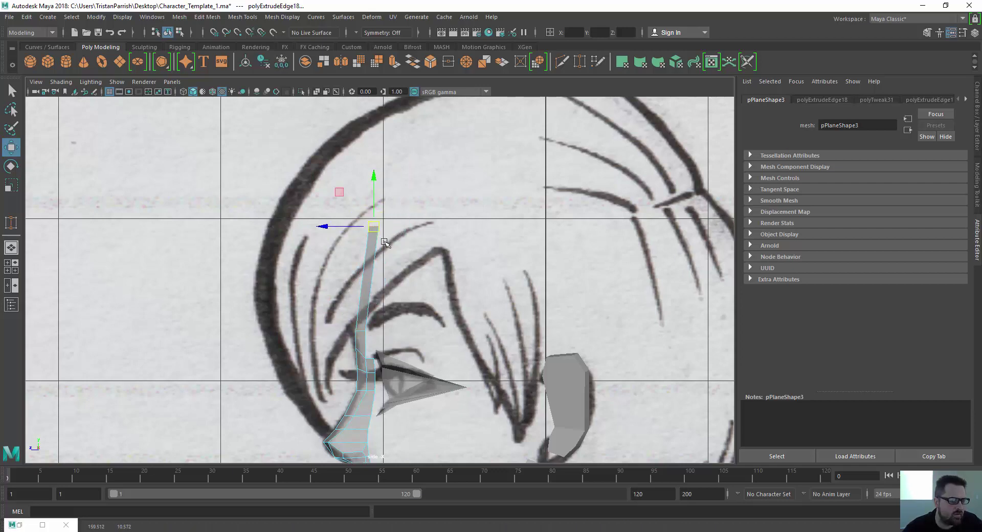
{"action": "scroll", "coordinate": [365, 251], "scroll_direction": "down", "scroll_amount": 3}
Extrude the strip's end edge repeatedly over the crown and down the back of the skull to the nape in the side view.
{"action": "left_click_drag", "start_coordinate": [323, 206], "coordinate": [527, 192], "text": "shift"}
{"action": "right_click_drag", "start_coordinate": [483, 243], "coordinate": [454, 257], "text": "alt"}
{"action": "middle_click_drag", "start_coordinate": [454, 257], "coordinate": [451, 205], "text": "alt"}
{"action": "middle_click_drag", "start_coordinate": [448, 234], "coordinate": [452, 262], "text": "alt"}
{"action": "left_click_drag", "start_coordinate": [504, 179], "coordinate": [460, 337], "text": "shift"}
{"action": "middle_click_drag", "start_coordinate": [375, 354], "coordinate": [379, 294], "text": "alt"}
{"action": "scroll", "coordinate": [379, 310], "scroll_direction": "down", "scroll_amount": 1}
{"action": "scroll", "coordinate": [379, 311], "scroll_direction": "up", "scroll_amount": 1}
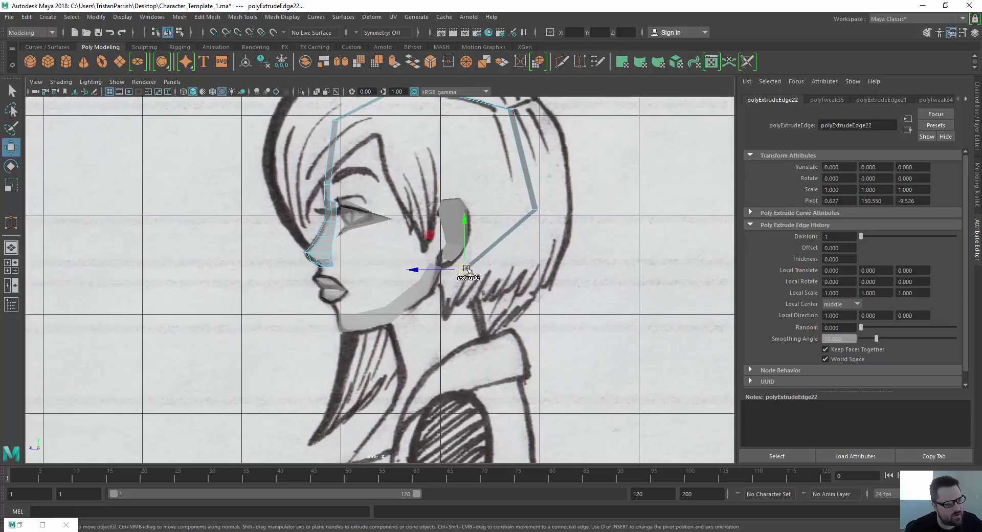
Extrude the strip's end edge from the nape down the back of the neck to the collar.
{"action": "left_click_drag", "start_coordinate": [467, 268], "coordinate": [483, 339], "text": "shift"}
{"action": "scroll", "coordinate": [486, 335], "scroll_direction": "down", "scroll_amount": 3}
{"action": "scroll", "coordinate": [491, 330], "scroll_direction": "up", "scroll_amount": 5}
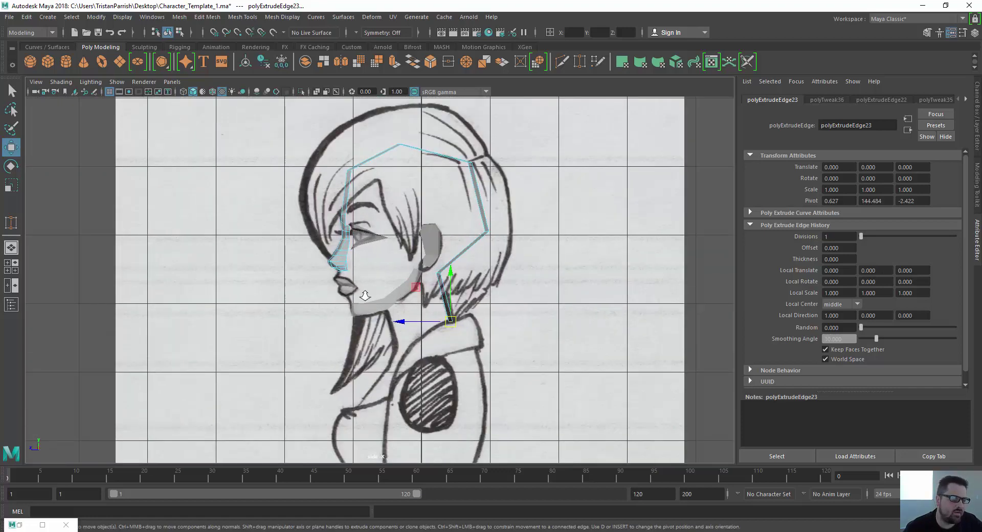
Examine the jaw strip and the extended head strip against the side sketch in object selection.
{"action": "middle_click_drag", "start_coordinate": [405, 353], "coordinate": [375, 284], "text": "alt"}
{"action": "left_click", "coordinate": [294, 289]}
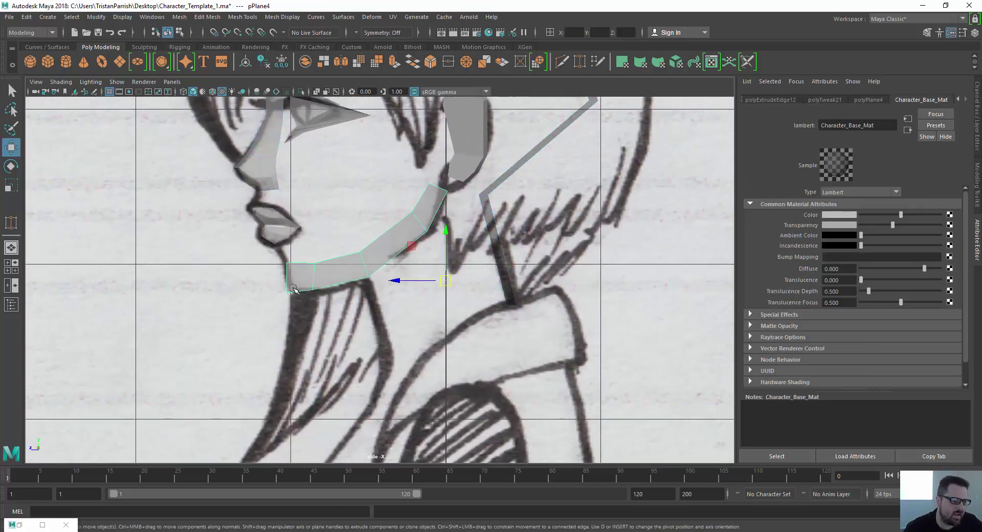
{"action": "left_click", "coordinate": [500, 242]}
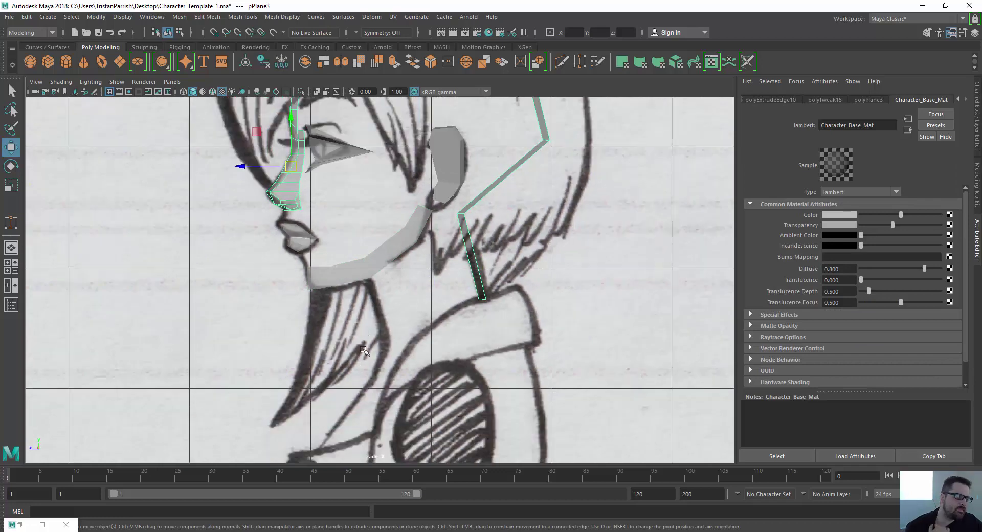
{"action": "scroll", "coordinate": [389, 315], "scroll_direction": "down", "scroll_amount": 7}
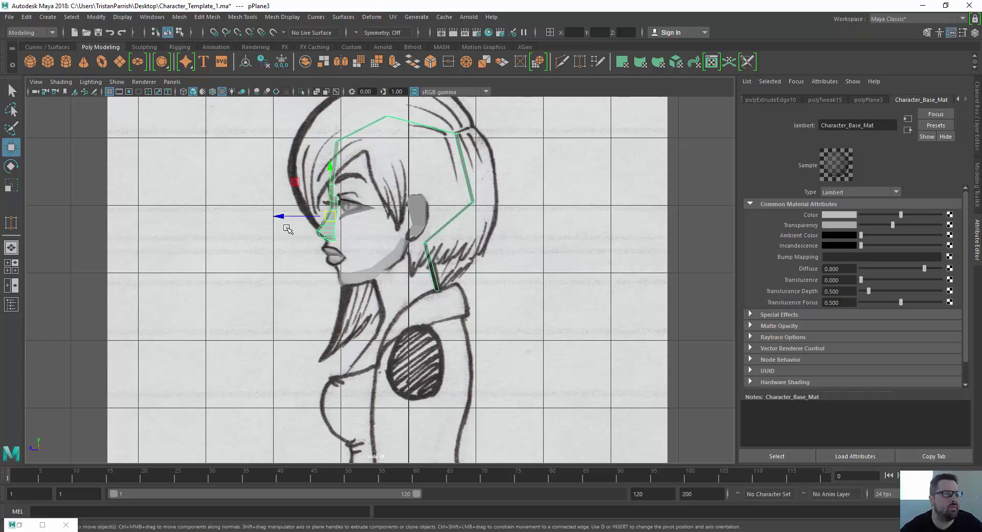
{"action": "middle_click_drag", "start_coordinate": [415, 183], "coordinate": [438, 257], "text": "alt"}
{"action": "scroll", "coordinate": [421, 223], "scroll_direction": "up", "scroll_amount": 2}
{"action": "middle_click_drag", "start_coordinate": [366, 206], "coordinate": [387, 231], "text": "alt"}
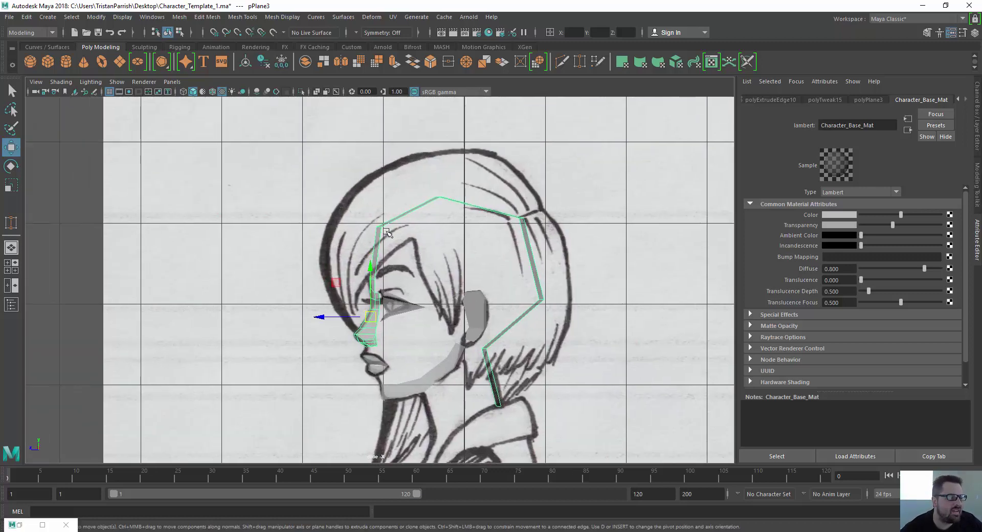
{"action": "scroll", "coordinate": [384, 235], "scroll_direction": "down", "scroll_amount": 1}
{"action": "scroll", "coordinate": [374, 246], "scroll_direction": "up", "scroll_amount": 3}
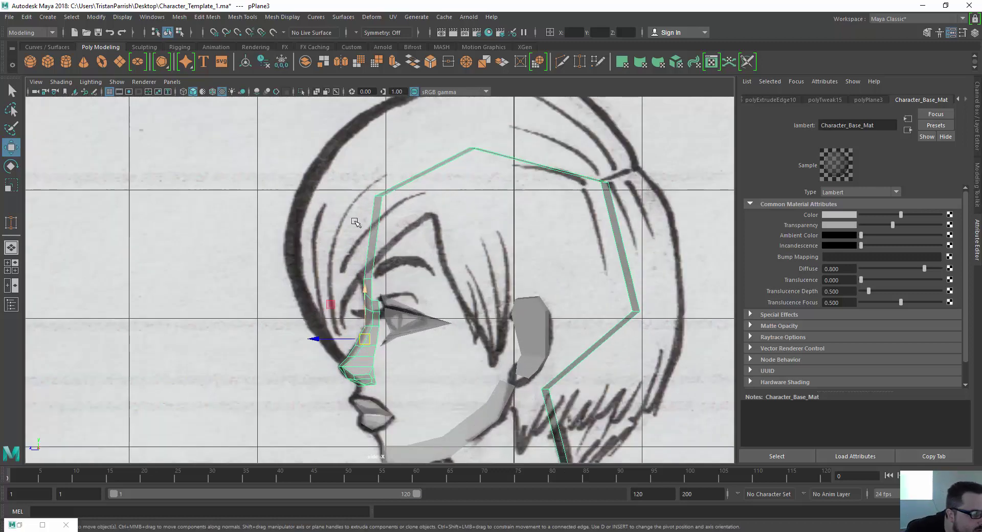
Move the strip's upper forehead vertices forward and nudge the brow-level vertices in the side view.
{"action": "right_click_drag", "start_coordinate": [374, 202], "coordinate": [307, 196]}
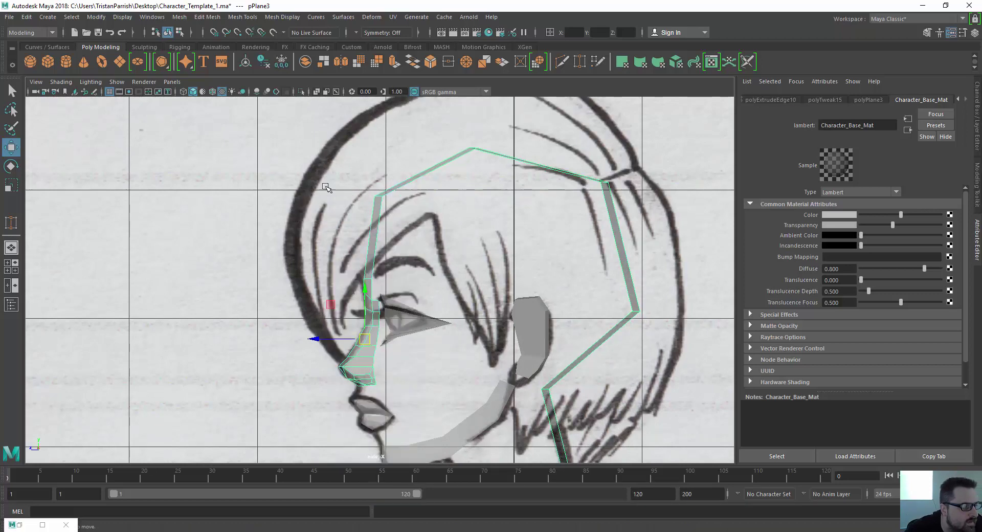
{"action": "left_click_drag", "start_coordinate": [342, 176], "coordinate": [309, 162]}
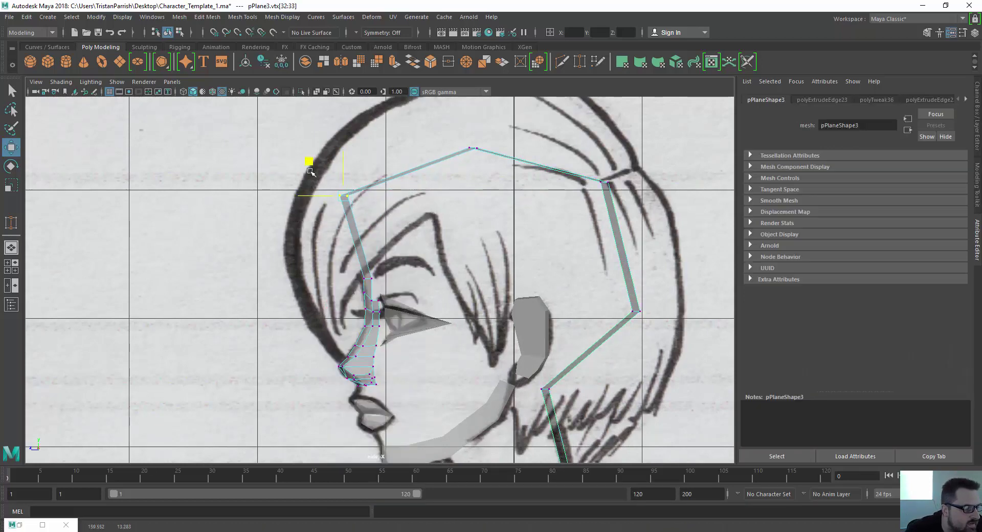
{"action": "left_click_drag", "start_coordinate": [350, 264], "coordinate": [387, 283]}
{"action": "left_click_drag", "start_coordinate": [333, 244], "coordinate": [328, 242]}
Raise the strip's crown vertices toward the top of the sketched head in the side view.
{"action": "scroll", "coordinate": [365, 175], "scroll_direction": "down", "scroll_amount": 1}
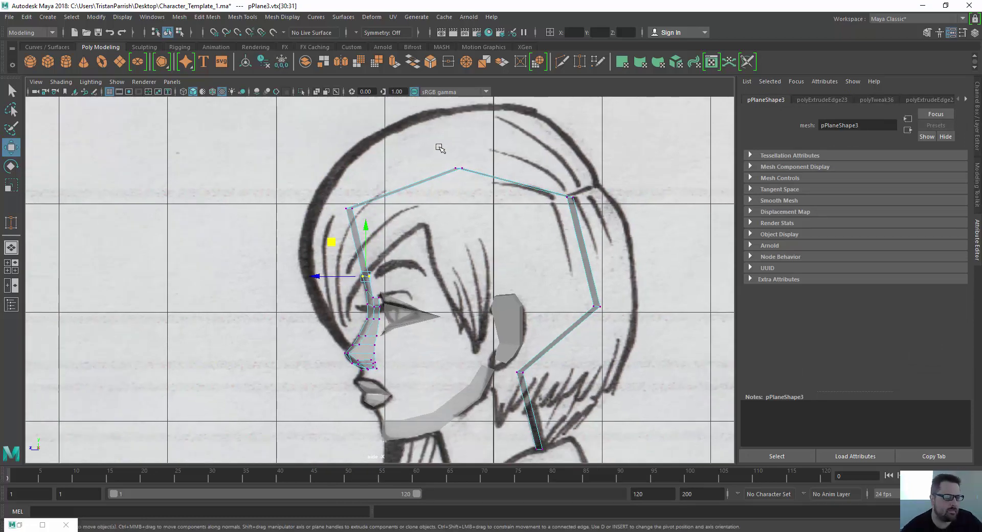
{"action": "left_click_drag", "start_coordinate": [439, 146], "coordinate": [483, 190]}
{"action": "left_click_drag", "start_coordinate": [456, 117], "coordinate": [455, 82]}
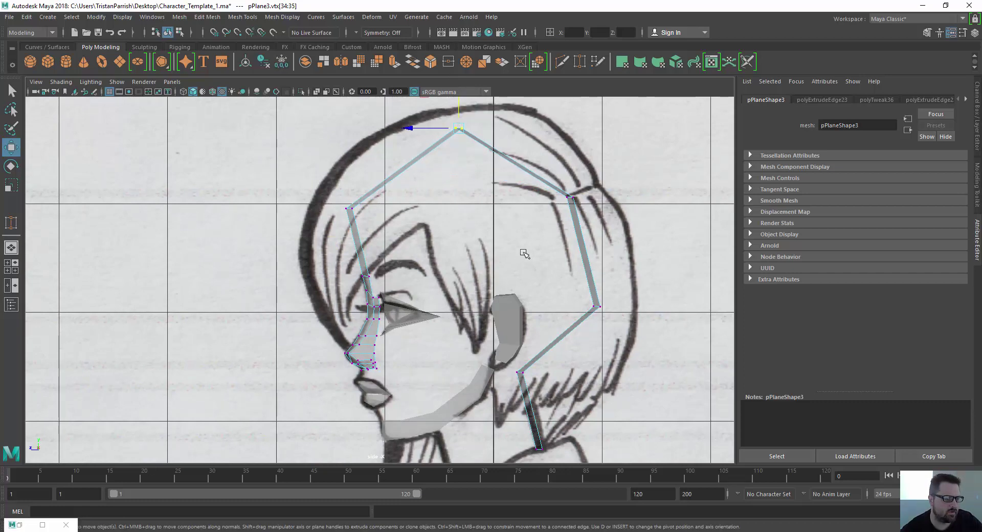
Insert crosswise edge loops in the head strip's two crown segments, rear skull segment and the segment above the nape.
{"action": "left_click", "coordinate": [243, 16]}
{"action": "left_click", "coordinate": [262, 93]}
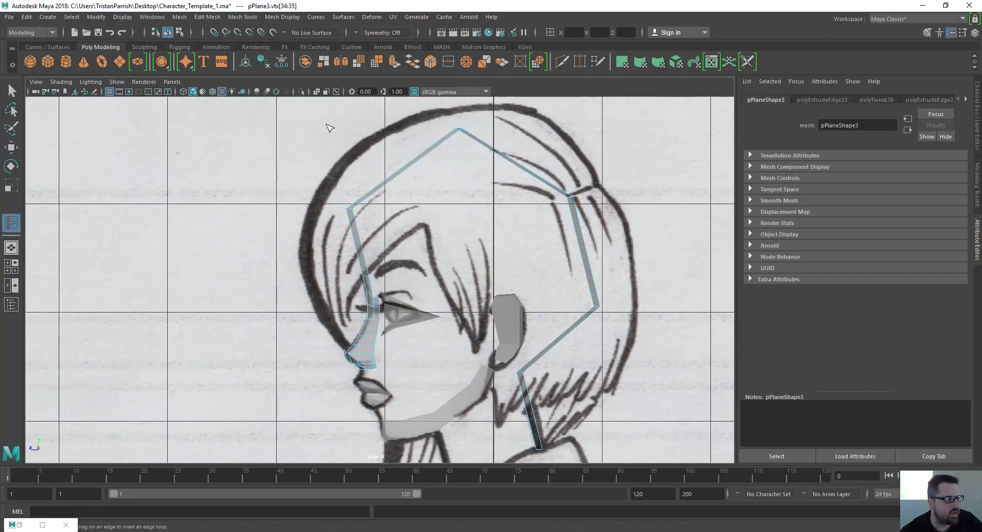
{"action": "left_click", "coordinate": [408, 169]}
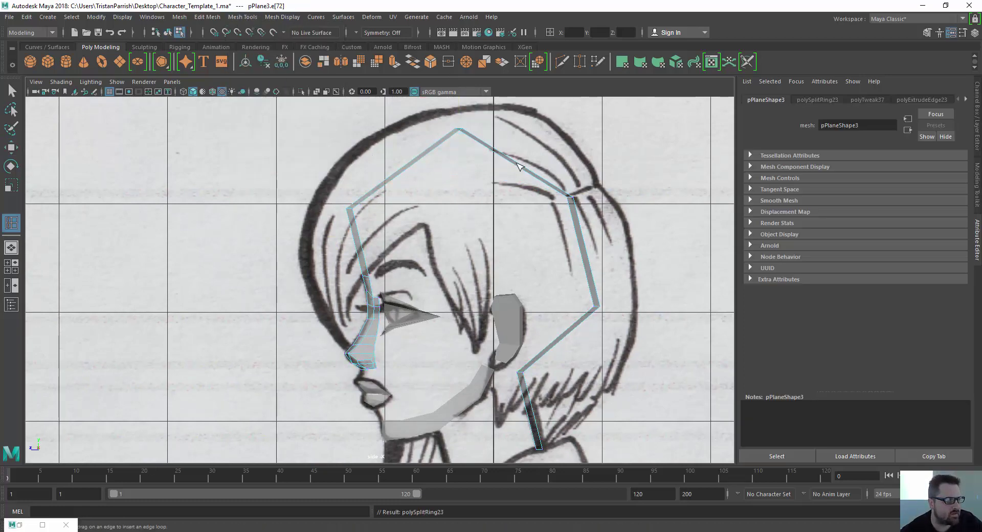
{"action": "left_click", "coordinate": [586, 257]}
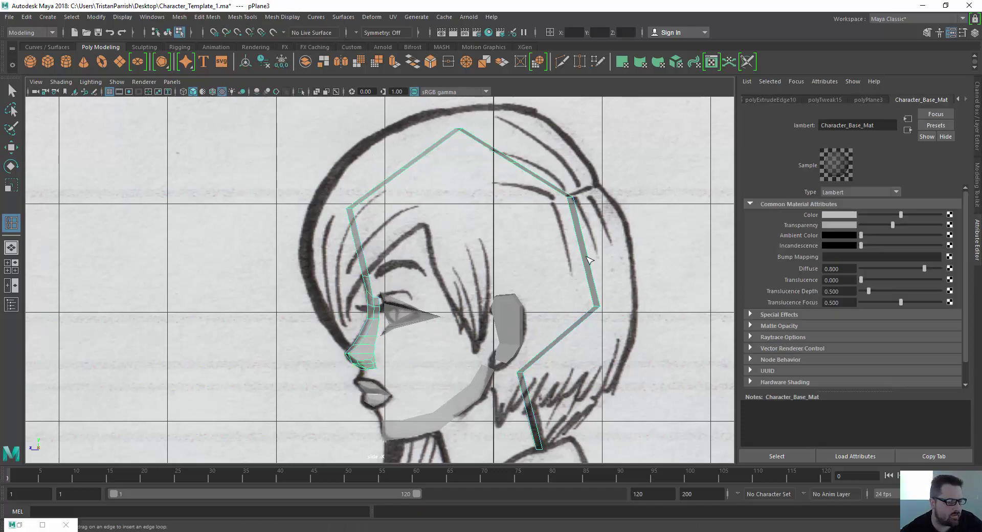
{"action": "left_click", "coordinate": [584, 252]}
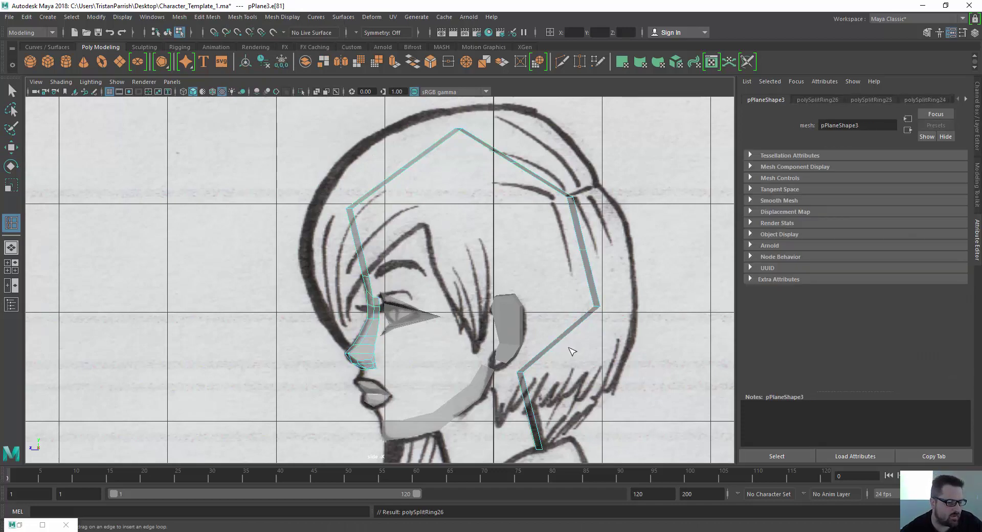
Move the inserted edges outward at the nape, back of the skull and crown to round the strip in the side view.
{"action": "key", "text": "w"}
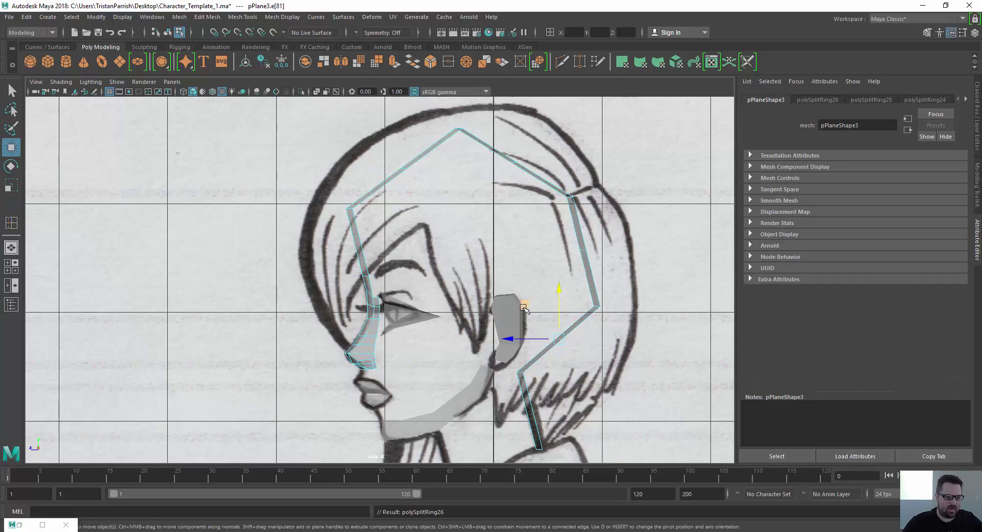
{"action": "left_click_drag", "start_coordinate": [525, 307], "coordinate": [535, 313]}
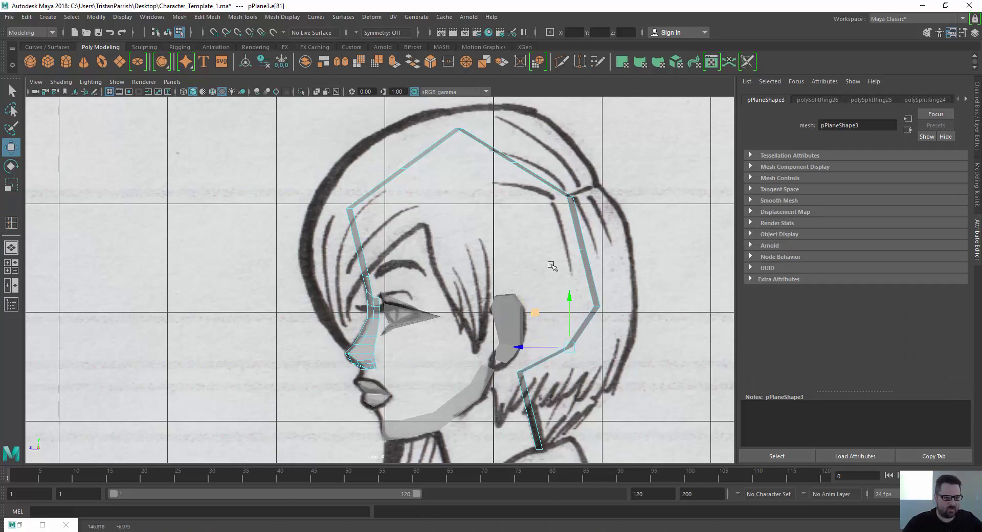
{"action": "left_click", "coordinate": [583, 250]}
{"action": "mouse_move", "coordinate": [556, 223]}
{"action": "left_mouse_down"}
{"action": "mouse_move", "coordinate": [562, 209]}
{"action": "mouse_move", "coordinate": [572, 220]}
{"action": "left_mouse_up"}
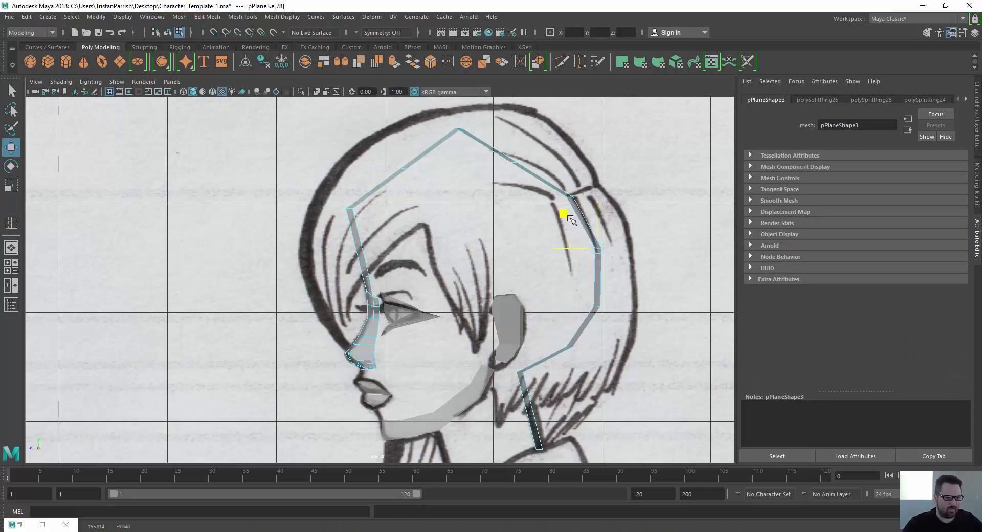
{"action": "left_click", "coordinate": [479, 140]}
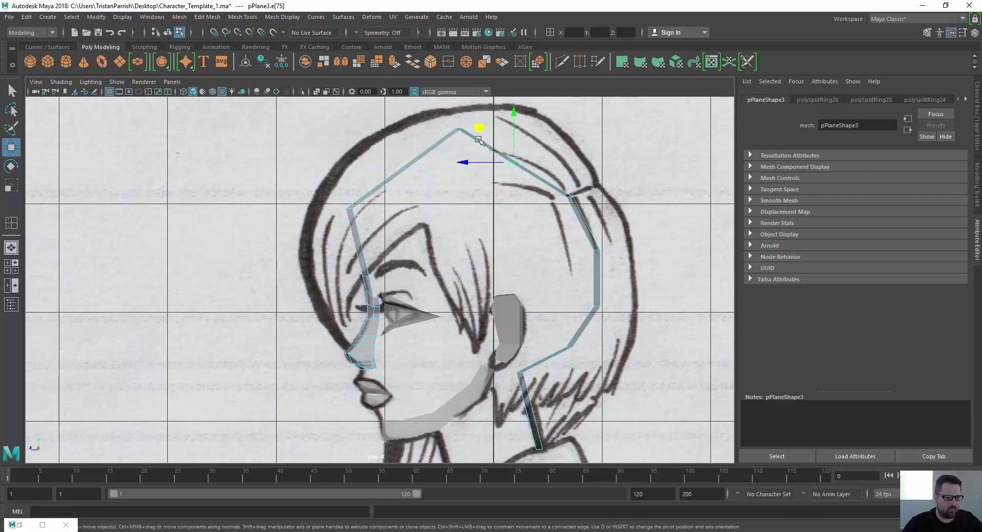
{"action": "left_click_drag", "start_coordinate": [480, 128], "coordinate": [492, 115]}
{"action": "left_click", "coordinate": [405, 169]}
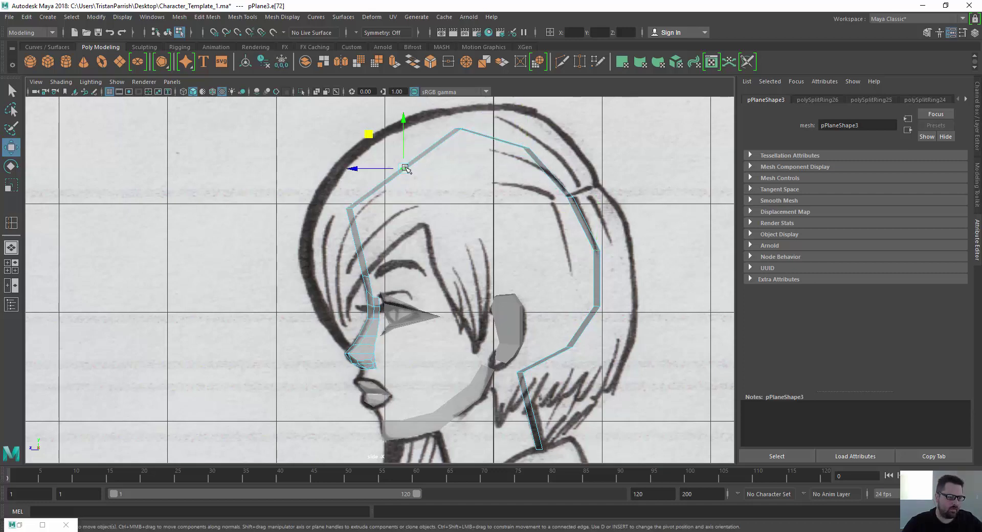
{"action": "left_click_drag", "start_coordinate": [365, 134], "coordinate": [347, 126]}
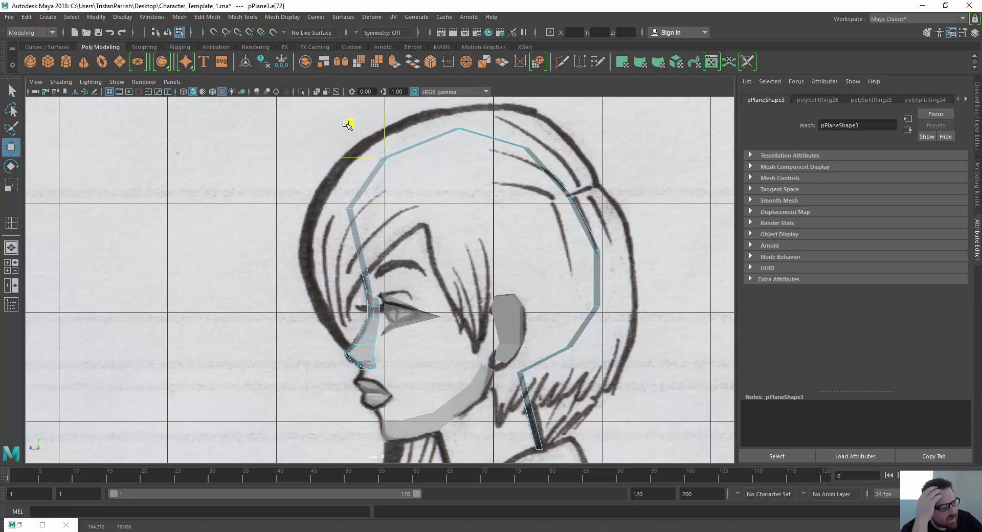
Lower the strip's upper forehead edge slightly along the sketched forehead in the side view.
{"action": "left_click", "coordinate": [349, 209]}
{"action": "left_click", "coordinate": [323, 180]}
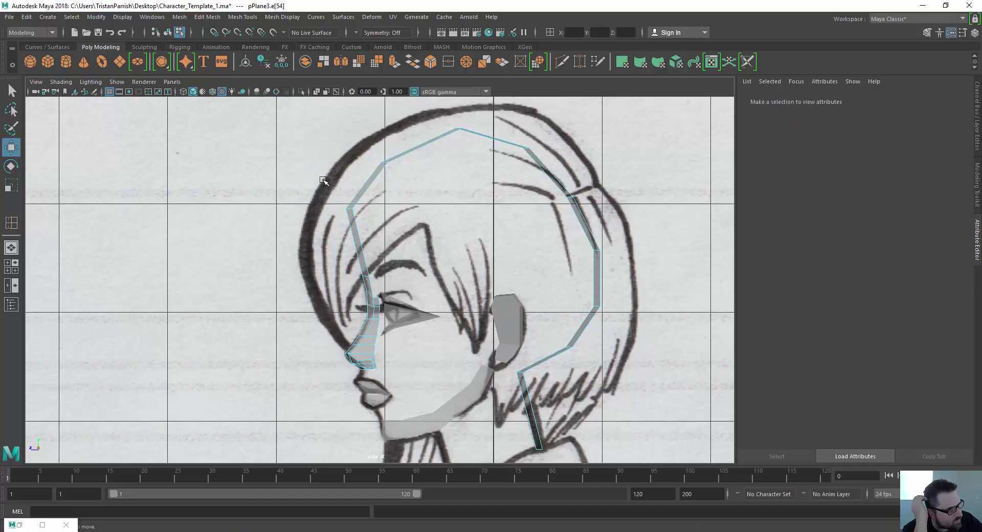
{"action": "left_click", "coordinate": [348, 209]}
{"action": "left_click_drag", "start_coordinate": [314, 180], "coordinate": [321, 193]}
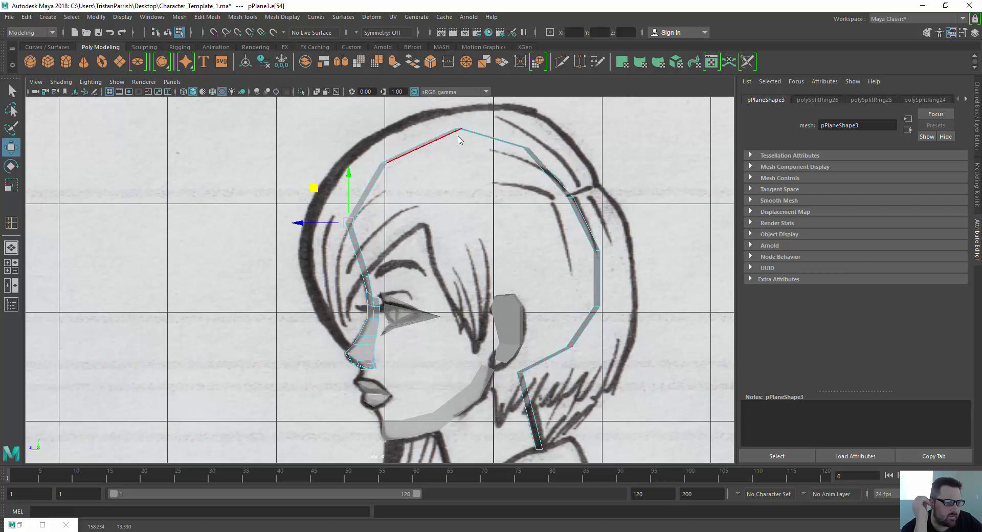
Lower the three sets of vertices along the strip's crown together slightly in the side view.
{"action": "right_click_drag", "start_coordinate": [459, 136], "coordinate": [379, 129]}
{"action": "left_click_drag", "start_coordinate": [442, 118], "coordinate": [477, 137]}
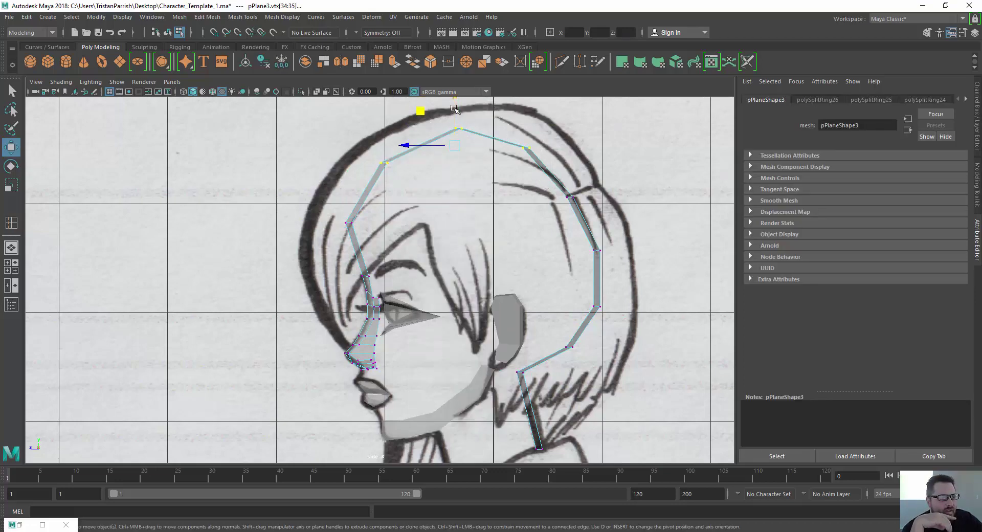
{"action": "left_click_drag", "start_coordinate": [454, 108], "coordinate": [456, 120]}
Examine the extended head strip's shape in the side, front and perspective views.
{"action": "scroll", "coordinate": [344, 226], "scroll_direction": "down", "scroll_amount": 5}
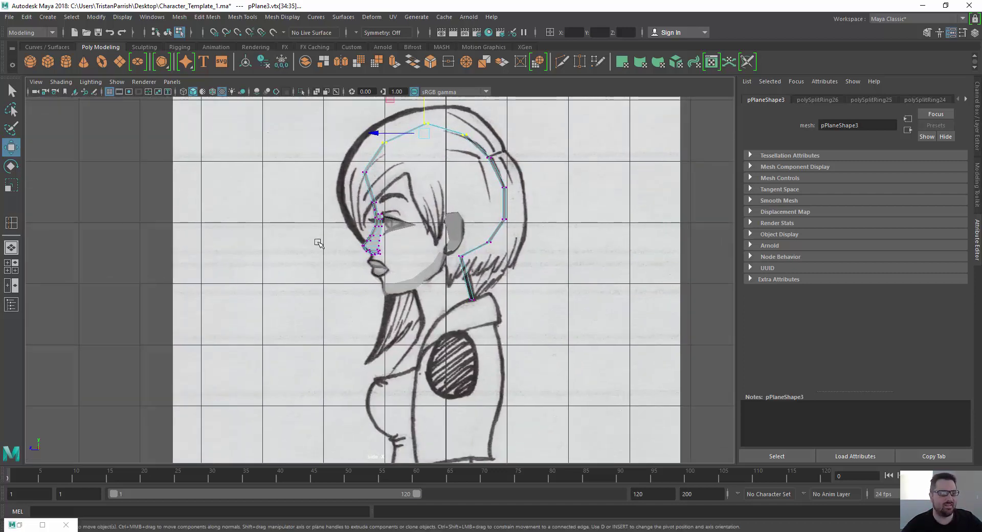
{"action": "right_click_drag", "start_coordinate": [315, 241], "coordinate": [289, 226], "text": "alt"}
{"action": "middle_click_drag", "start_coordinate": [331, 308], "coordinate": [333, 279], "text": "alt"}
{"action": "mouse_move", "coordinate": [333, 279]}
{"action": "right_mouse_down", "text": "alt"}
{"action": "mouse_move", "coordinate": [335, 287]}
{"action": "mouse_move", "coordinate": [455, 216]}
{"action": "mouse_move", "coordinate": [333, 263]}
{"action": "right_mouse_up", "text": "alt"}
{"action": "key", "text": "space"}
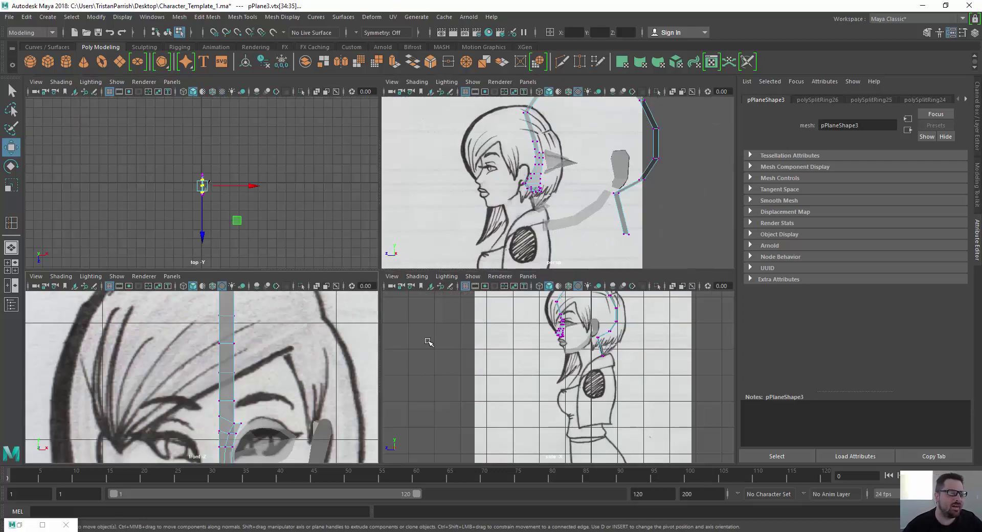
{"action": "middle_click_drag", "start_coordinate": [214, 407], "coordinate": [203, 244], "text": "alt"}
{"action": "right_click_drag", "start_coordinate": [493, 338], "coordinate": [442, 343], "text": "alt"}
{"action": "right_click_drag", "start_coordinate": [189, 360], "coordinate": [102, 362], "text": "alt"}
{"action": "middle_click_drag", "start_coordinate": [290, 388], "coordinate": [297, 430], "text": "alt"}
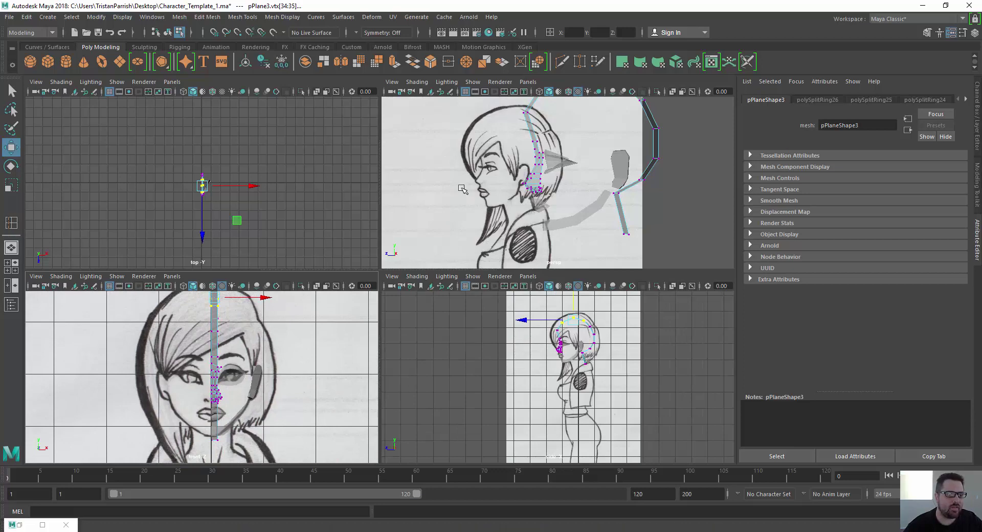
{"action": "left_click_drag", "start_coordinate": [463, 190], "coordinate": [520, 193], "text": "alt"}
{"action": "middle_click_drag", "start_coordinate": [519, 193], "coordinate": [524, 155], "text": "alt"}
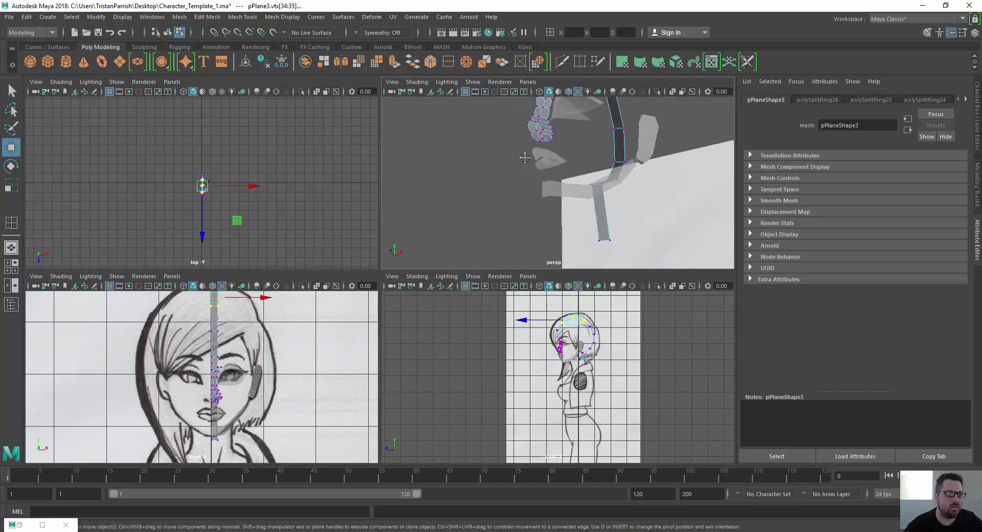
Extrude the jaw strip's lower edge beside the centerline backward under the chin.
{"action": "left_click_drag", "start_coordinate": [524, 155], "coordinate": [486, 164], "text": "alt"}
{"action": "right_click_drag", "start_coordinate": [536, 187], "coordinate": [504, 189]}
{"action": "scroll", "coordinate": [533, 197], "scroll_direction": "up", "scroll_amount": 4}
{"action": "left_click_drag", "start_coordinate": [495, 202], "coordinate": [565, 174], "text": "alt"}
{"action": "right_click_drag", "start_coordinate": [560, 169], "coordinate": [559, 139]}
{"action": "left_click", "coordinate": [547, 183]}
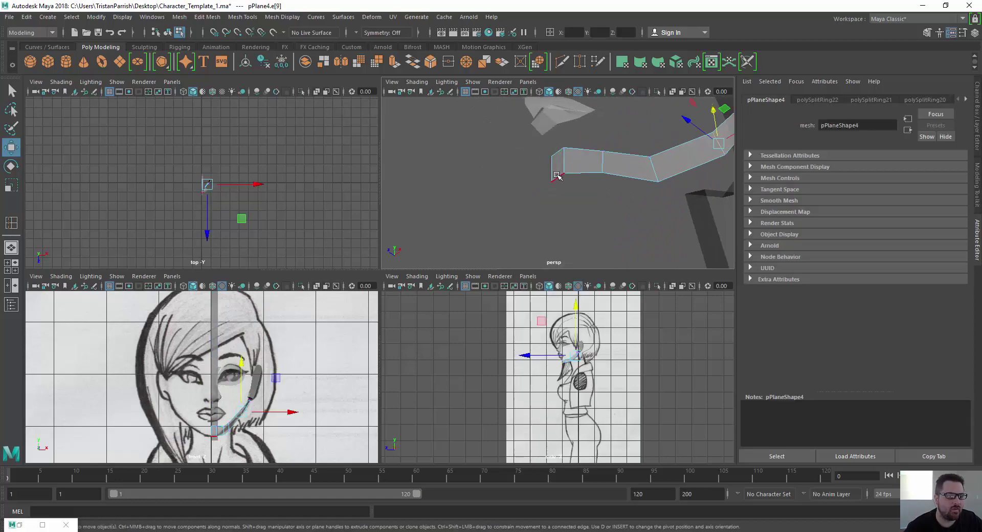
{"action": "scroll", "coordinate": [577, 307], "scroll_direction": "up", "scroll_amount": 5}
{"action": "scroll", "coordinate": [577, 307], "scroll_direction": "up", "scroll_amount": 3}
{"action": "middle_click_drag", "start_coordinate": [583, 308], "coordinate": [504, 390], "text": "alt"}
{"action": "left_click_drag", "start_coordinate": [508, 358], "coordinate": [562, 354], "text": "shift"}
Extrude the under-chin strip's end edge down the front of the neck and forward to the top of the chest in the side view.
{"action": "middle_click_drag", "start_coordinate": [512, 393], "coordinate": [484, 304], "text": "alt"}
{"action": "scroll", "coordinate": [484, 304], "scroll_direction": "down", "scroll_amount": 1}
{"action": "middle_click_drag", "start_coordinate": [489, 337], "coordinate": [484, 395], "text": "alt"}
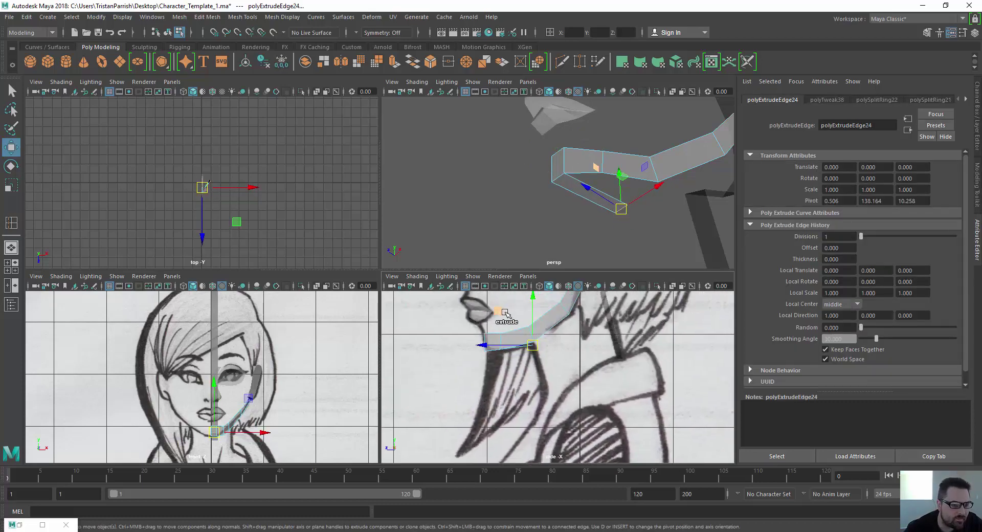
{"action": "left_click_drag", "start_coordinate": [532, 348], "coordinate": [531, 422], "text": "shift"}
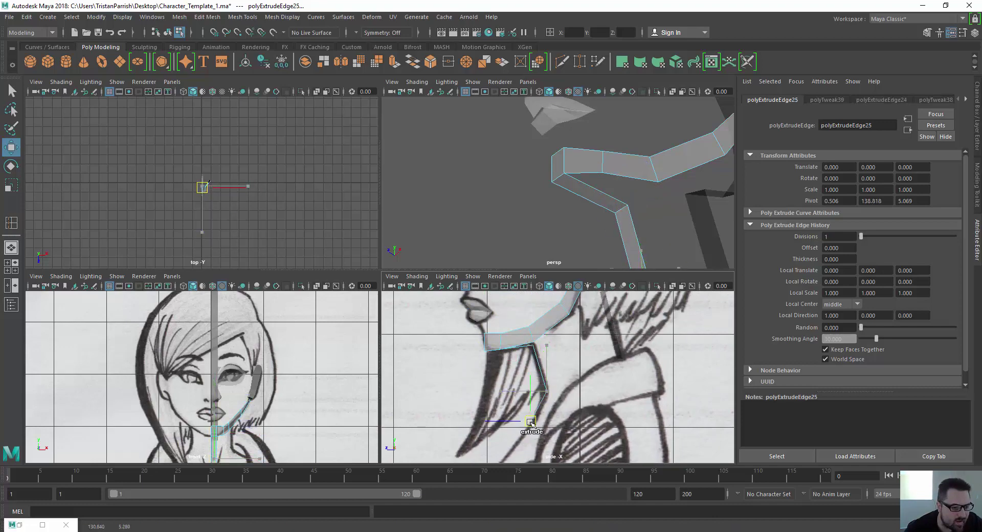
{"action": "middle_click_drag", "start_coordinate": [491, 421], "coordinate": [518, 359], "text": "alt"}
{"action": "left_click_drag", "start_coordinate": [565, 357], "coordinate": [521, 412], "text": "shift"}
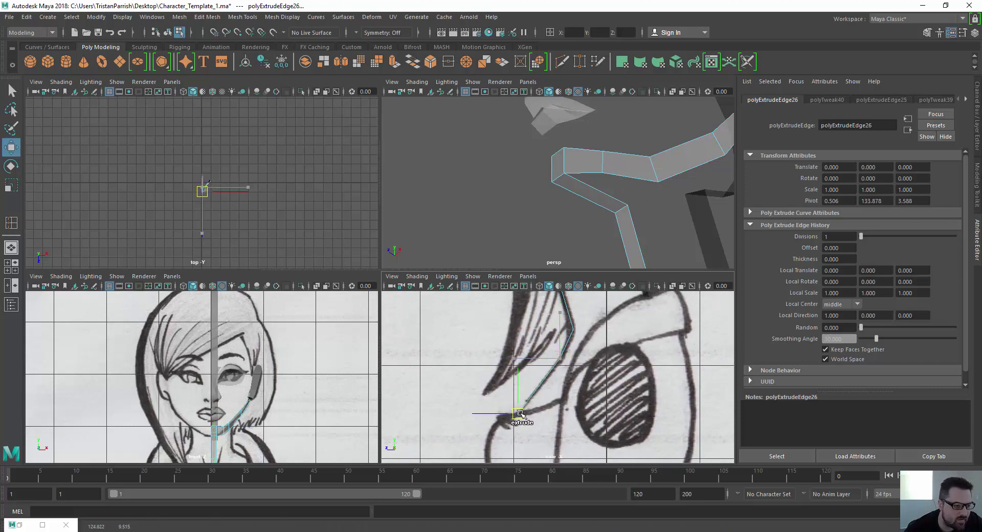
Extrude the neck strip's lower edge down to the sketched neckline in the front view, moving it slightly forward along the chest in the side view.
{"action": "right_click_drag", "start_coordinate": [183, 414], "coordinate": [84, 411], "text": "alt"}
{"action": "middle_click_drag", "start_coordinate": [138, 394], "coordinate": [164, 336], "text": "alt"}
{"action": "right_click_drag", "start_coordinate": [164, 336], "coordinate": [304, 336], "text": "alt"}
{"action": "middle_click_drag", "start_coordinate": [267, 363], "coordinate": [262, 413], "text": "alt"}
{"action": "right_click_drag", "start_coordinate": [261, 413], "coordinate": [293, 411], "text": "alt"}
{"action": "middle_click_drag", "start_coordinate": [279, 411], "coordinate": [176, 349], "text": "alt"}
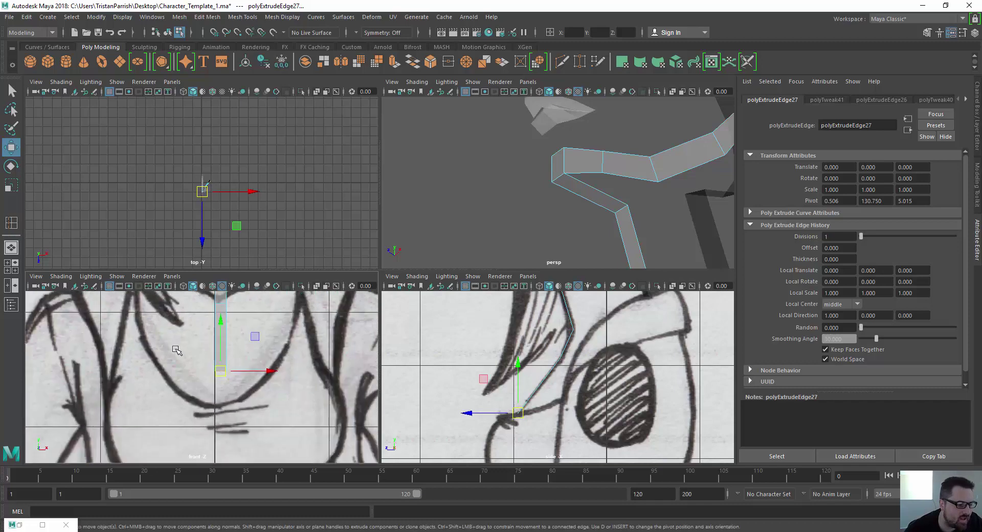
{"action": "left_click_drag", "start_coordinate": [223, 323], "coordinate": [224, 355]}
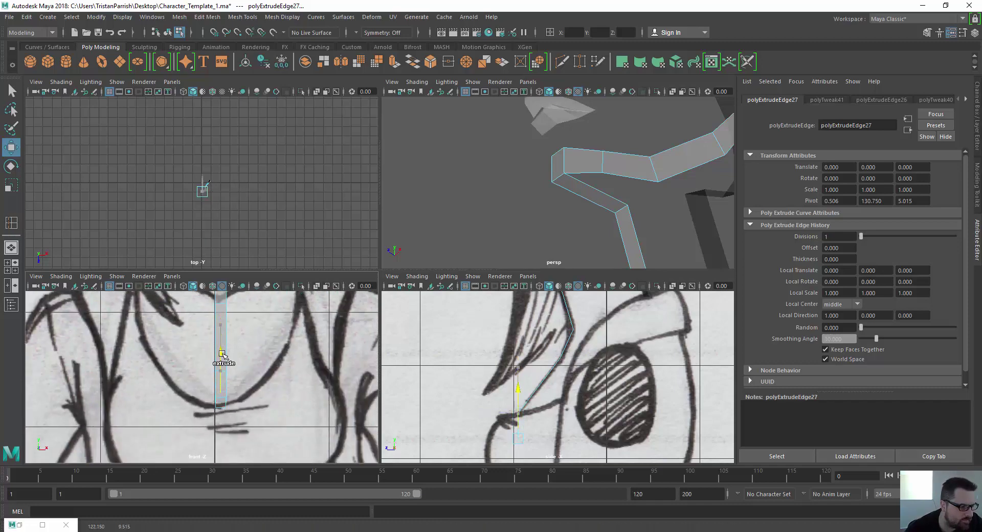
{"action": "middle_click_drag", "start_coordinate": [454, 394], "coordinate": [457, 369], "text": "alt"}
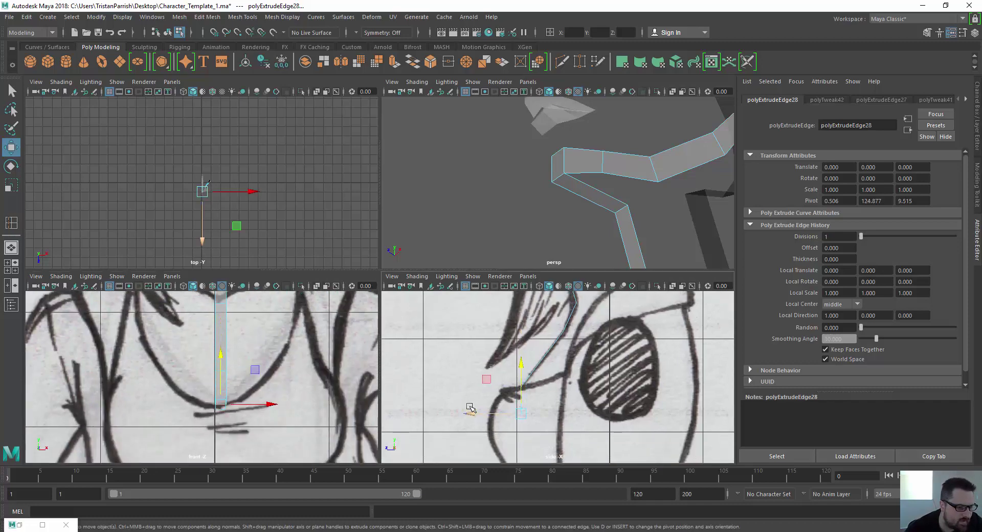
{"action": "left_click_drag", "start_coordinate": [466, 411], "coordinate": [459, 410]}
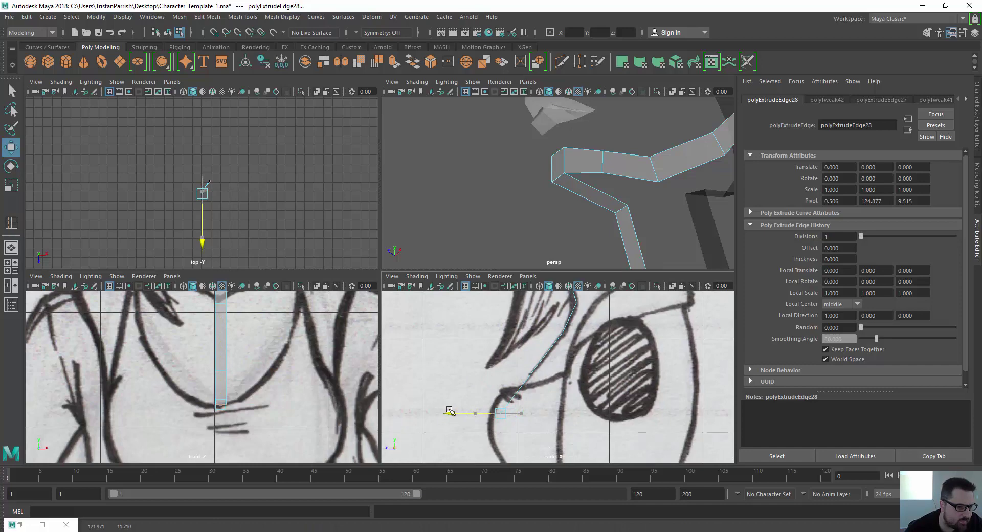
Examine the extended neck strip and the head strips from several angles in the front and perspective views against the reference drawings.
{"action": "right_click_drag", "start_coordinate": [307, 366], "coordinate": [269, 353], "text": "alt"}
{"action": "middle_click_drag", "start_coordinate": [269, 353], "coordinate": [288, 413], "text": "alt"}
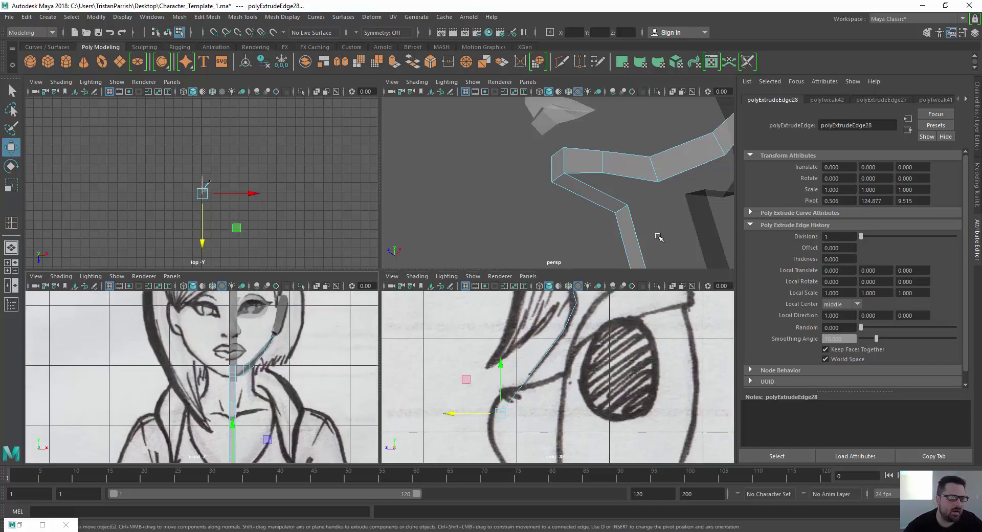
{"action": "right_click_drag", "start_coordinate": [658, 237], "coordinate": [575, 172], "text": "alt"}
{"action": "left_click_drag", "start_coordinate": [516, 179], "coordinate": [548, 208], "text": "alt"}
{"action": "right_click_drag", "start_coordinate": [547, 208], "coordinate": [527, 193], "text": "alt"}
{"action": "key", "text": "space"}
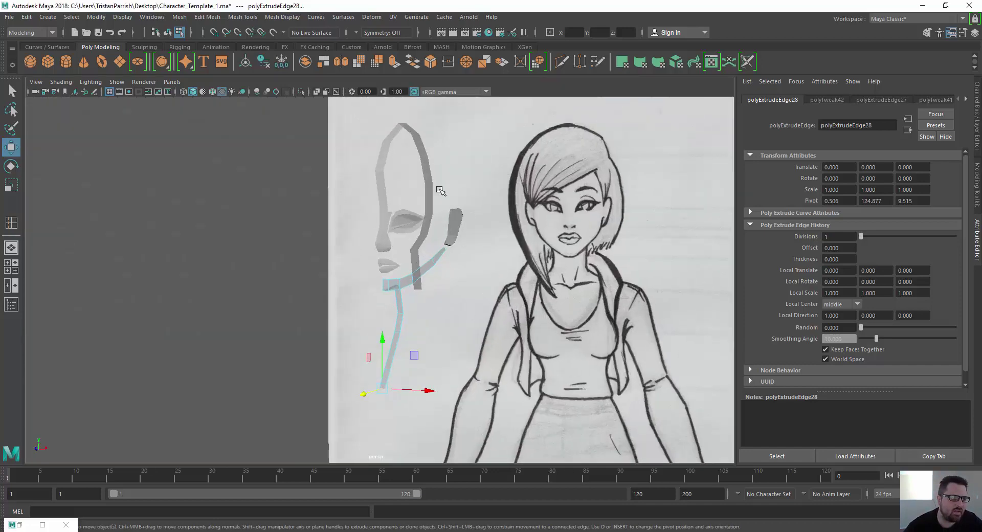
{"action": "mouse_move", "coordinate": [468, 192]}
{"action": "left_mouse_down", "text": "alt"}
{"action": "mouse_move", "coordinate": [340, 187]}
{"action": "mouse_move", "coordinate": [368, 179]}
{"action": "mouse_move", "coordinate": [259, 182]}
{"action": "mouse_move", "coordinate": [300, 263]}
{"action": "mouse_move", "coordinate": [427, 230]}
{"action": "mouse_move", "coordinate": [377, 158]}
{"action": "mouse_move", "coordinate": [434, 158]}
{"action": "mouse_move", "coordinate": [446, 144]}
{"action": "mouse_move", "coordinate": [471, 179]}
{"action": "mouse_move", "coordinate": [365, 180]}
{"action": "mouse_move", "coordinate": [352, 231]}
{"action": "left_mouse_up", "text": "alt"}
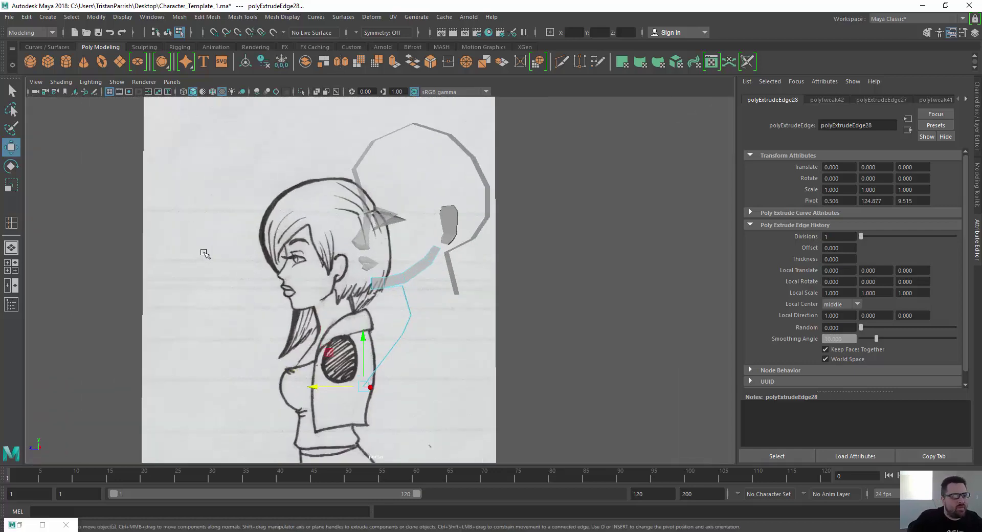
{"action": "left_click_drag", "start_coordinate": [205, 254], "coordinate": [255, 276], "text": "alt"}
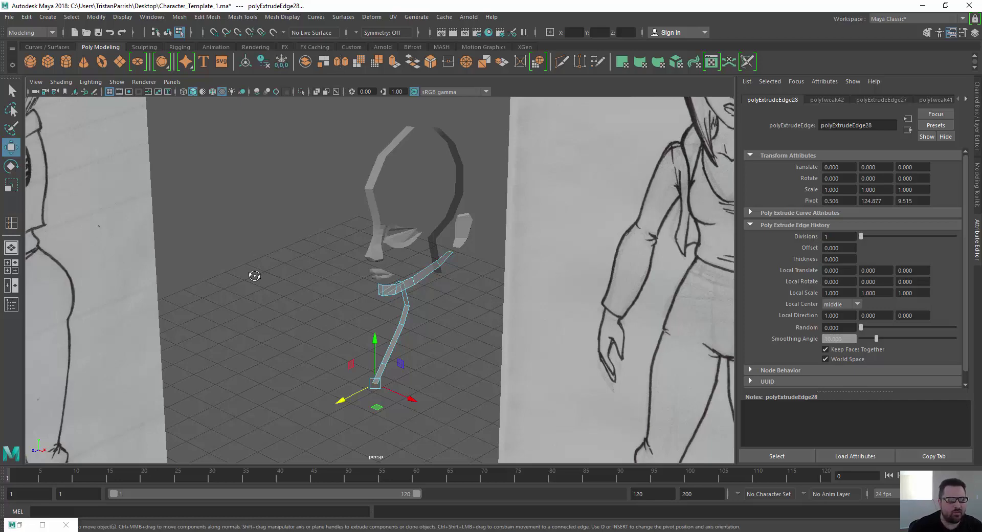
{"action": "left_click_drag", "start_coordinate": [258, 277], "coordinate": [262, 239], "text": "alt"}
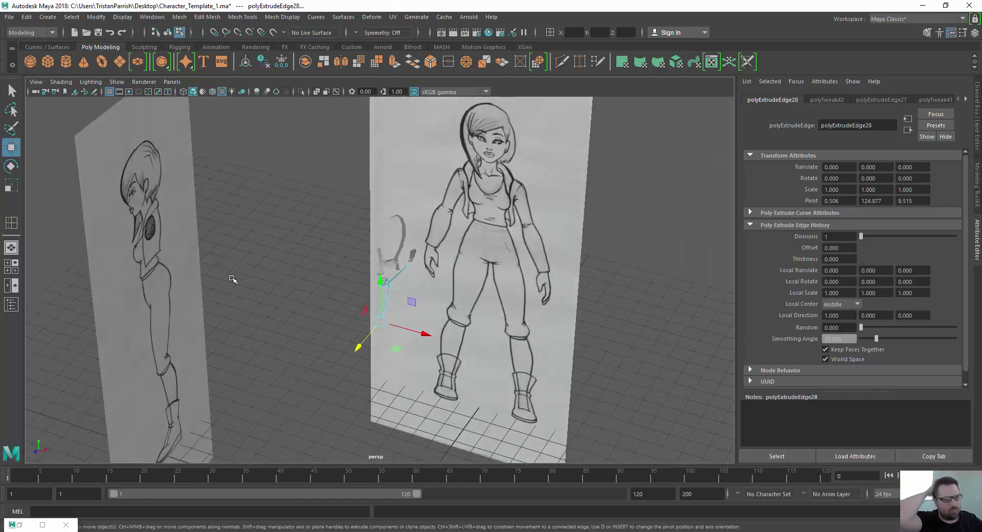
{"action": "scroll", "coordinate": [281, 270], "scroll_direction": "up", "scroll_amount": 4}
{"action": "left_click_drag", "start_coordinate": [231, 295], "coordinate": [263, 256], "text": "alt"}
{"action": "key", "text": "space"}
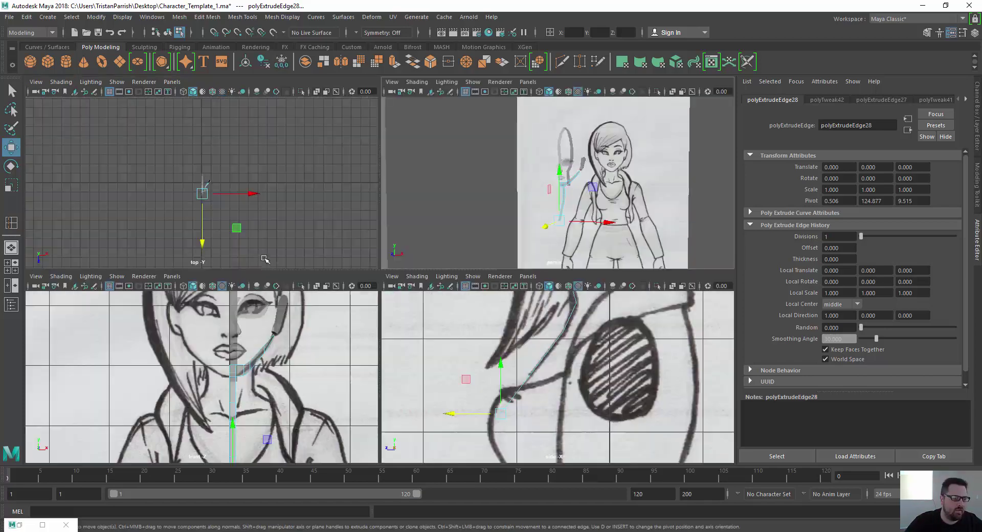
{"action": "scroll", "coordinate": [172, 367], "scroll_direction": "down", "scroll_amount": 4}
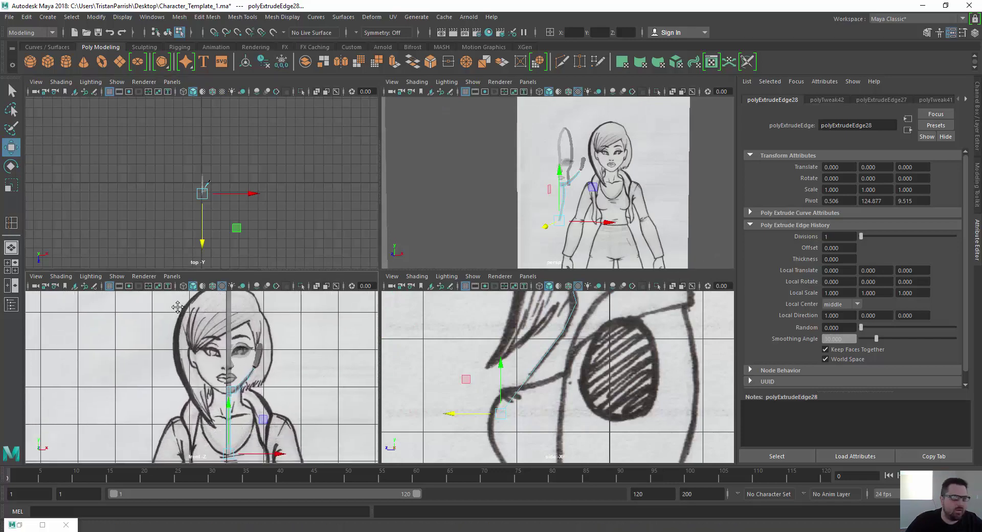